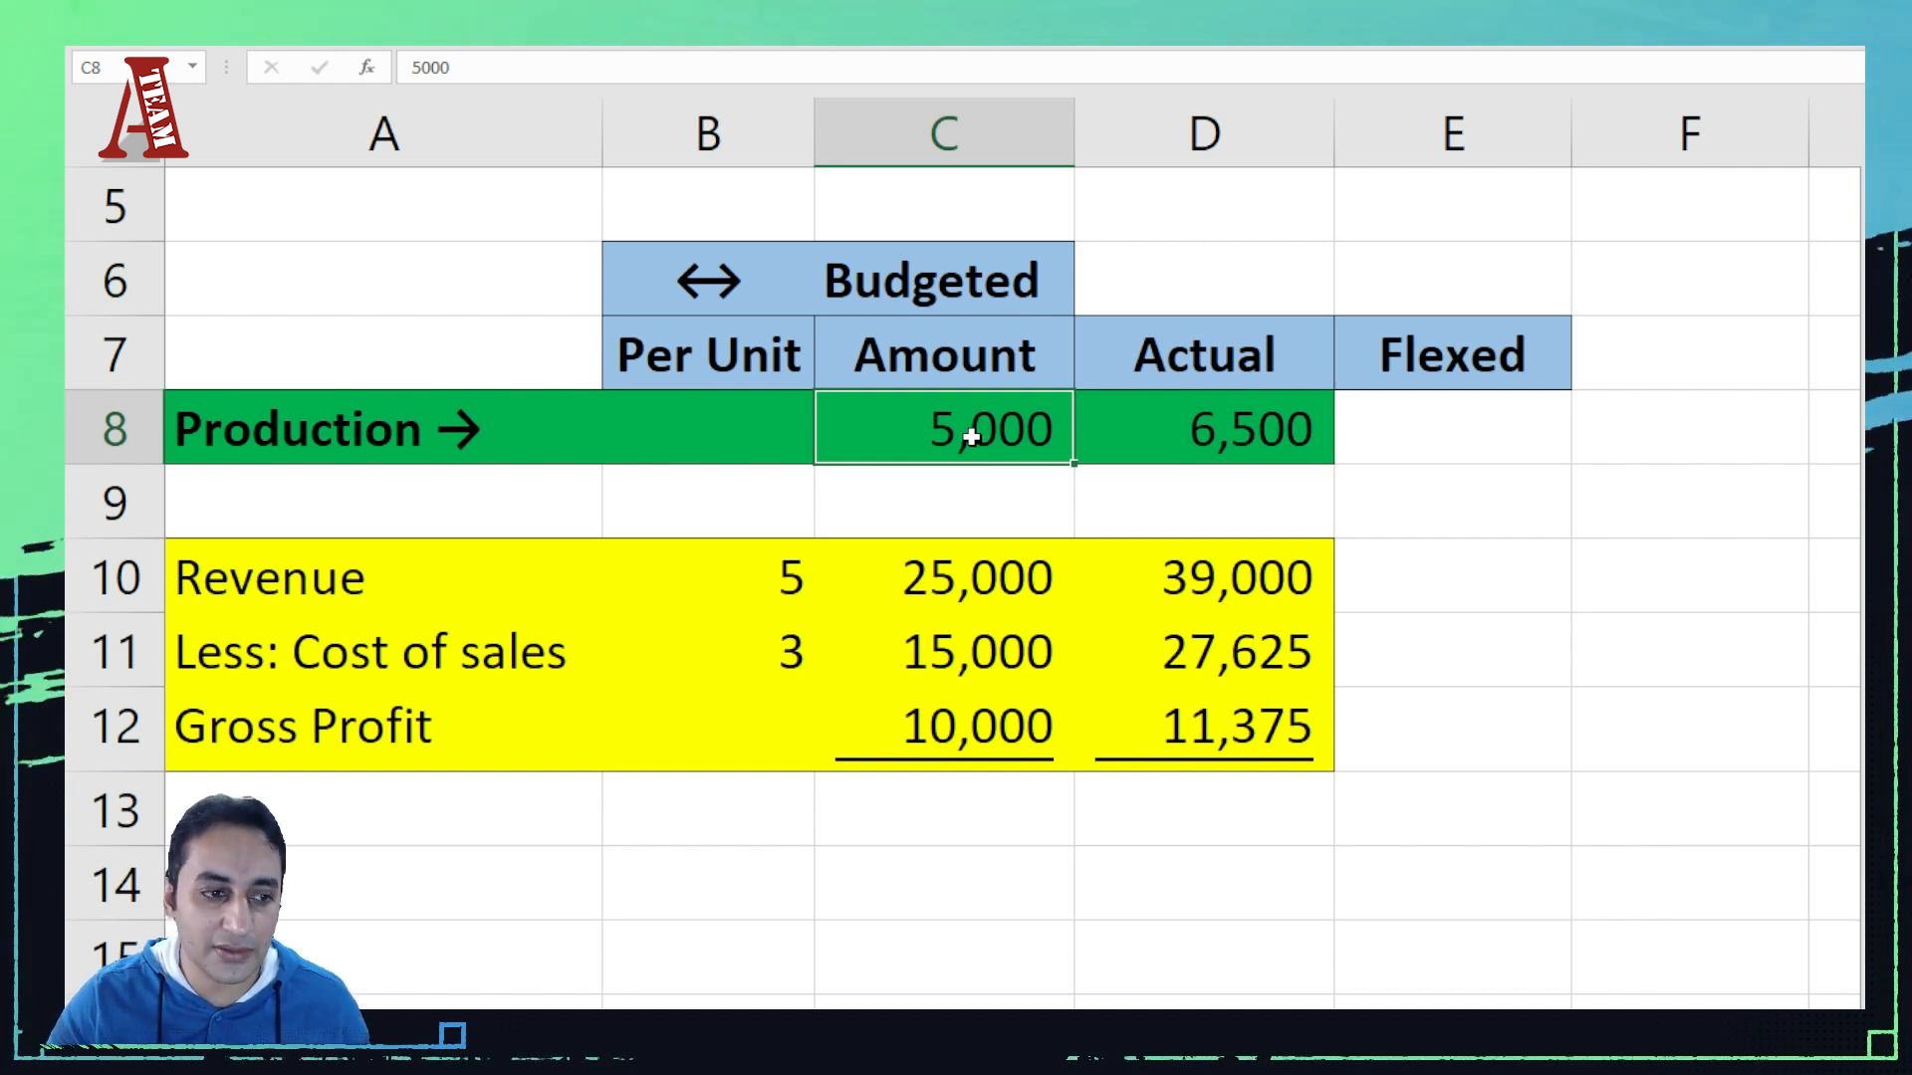
Step: Review the budgeted and actual production, revenue and gross profit figures, comparing the two gross profit amounts
{"action": "left_click", "coordinate": [998, 595]}
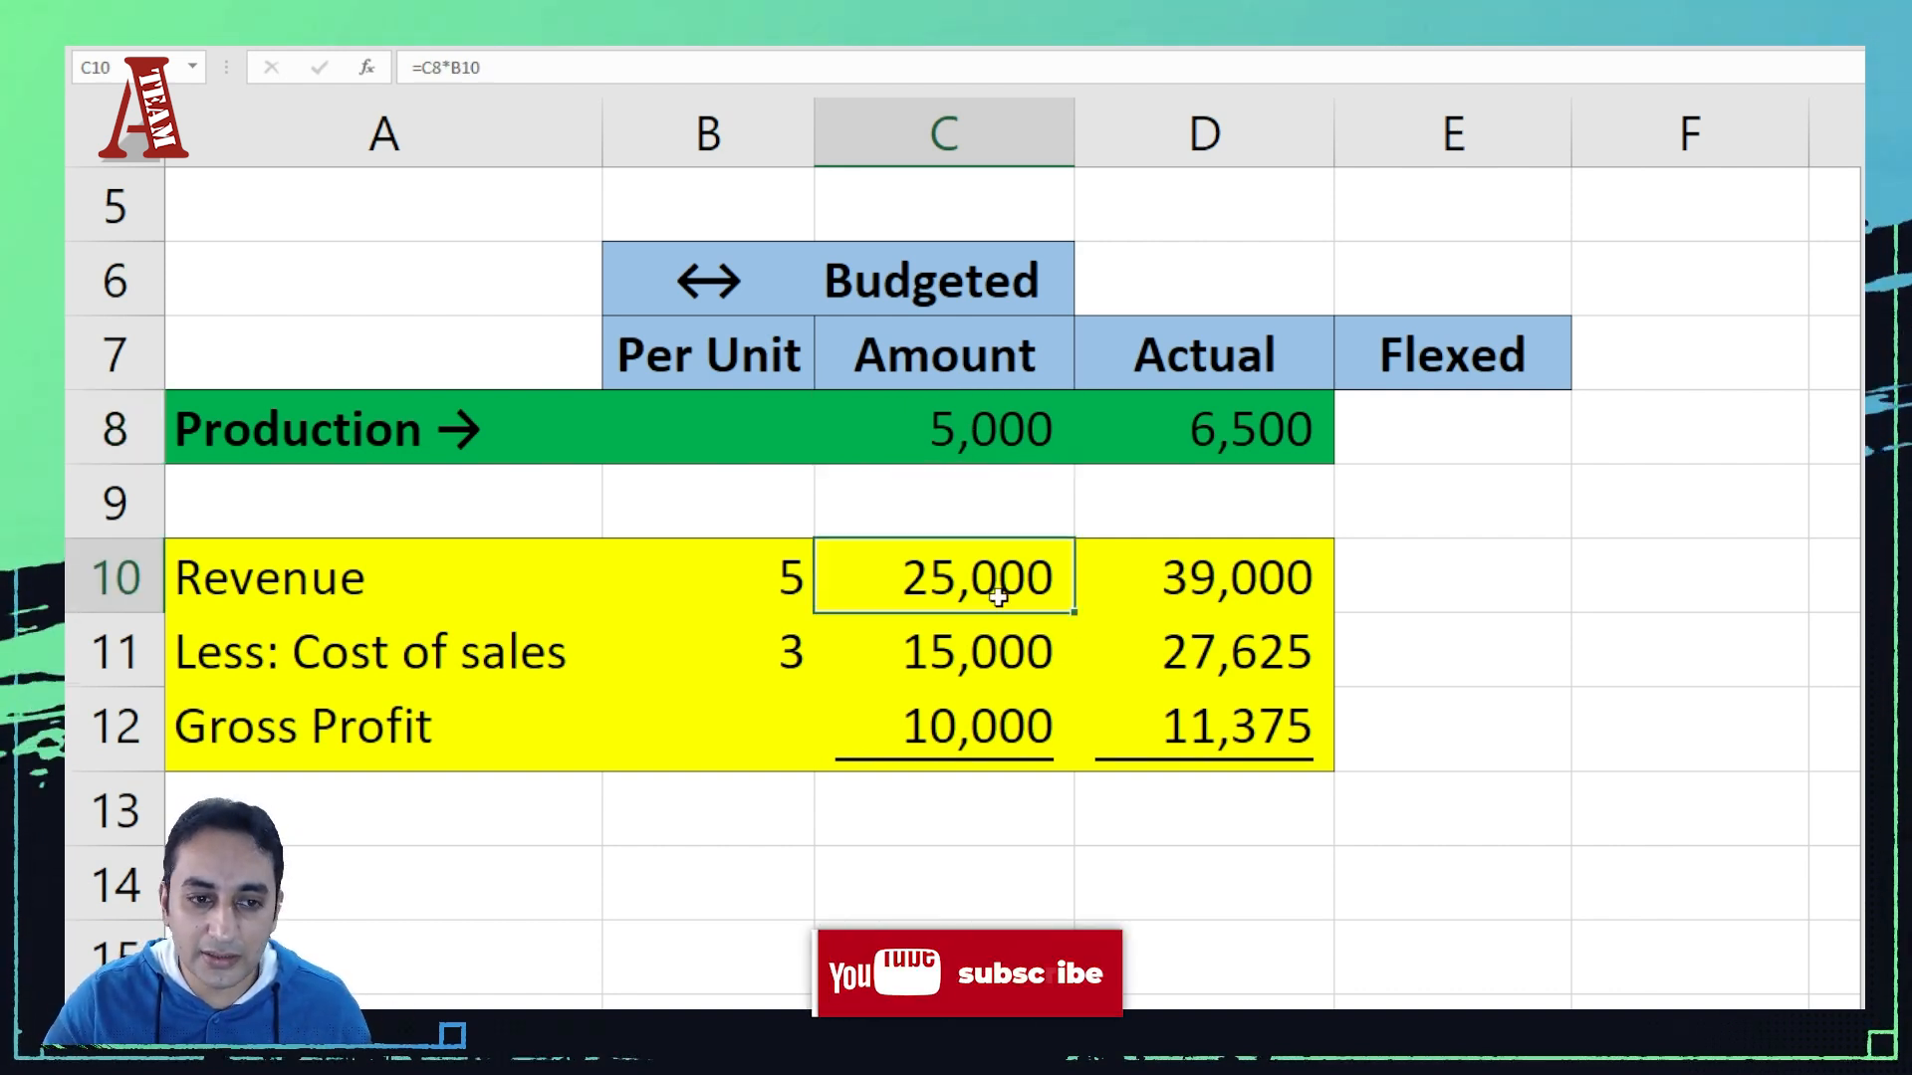
{"action": "left_click", "coordinate": [997, 734]}
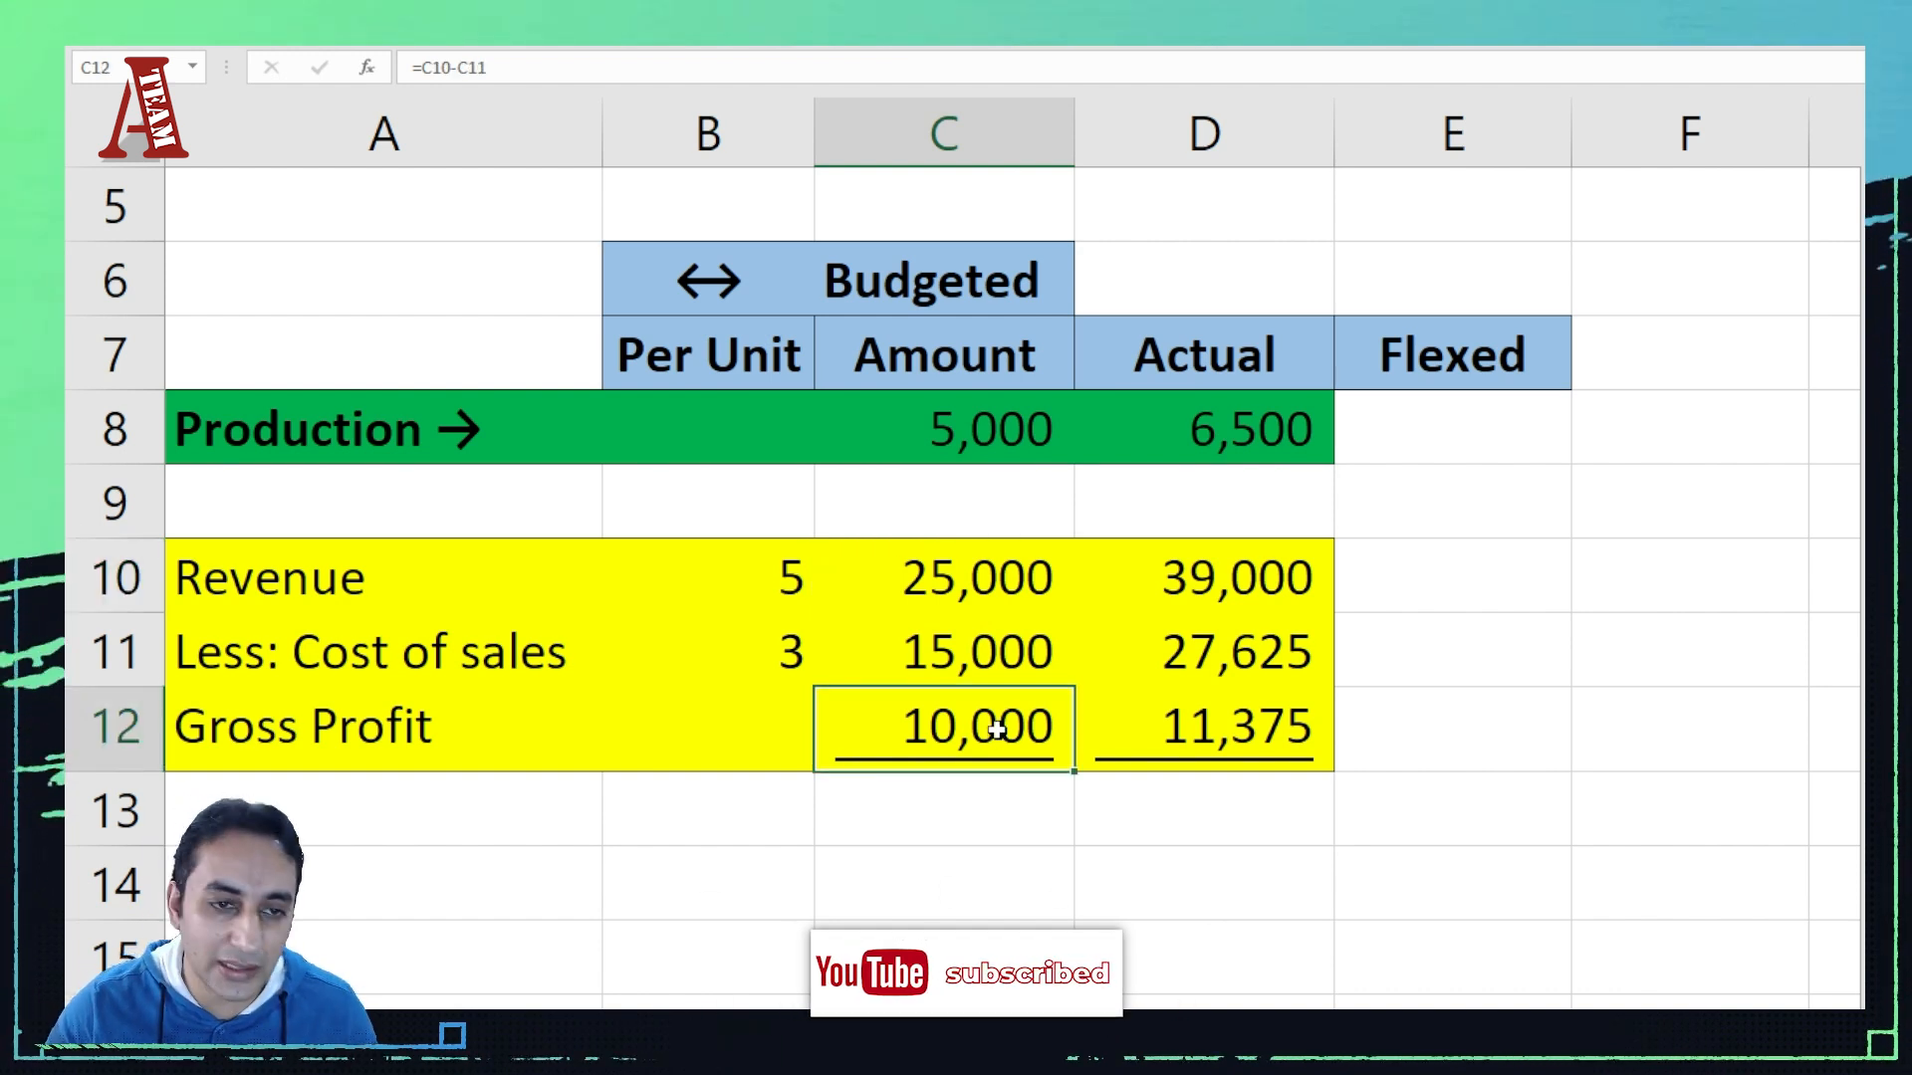
{"action": "left_click", "coordinate": [1262, 341]}
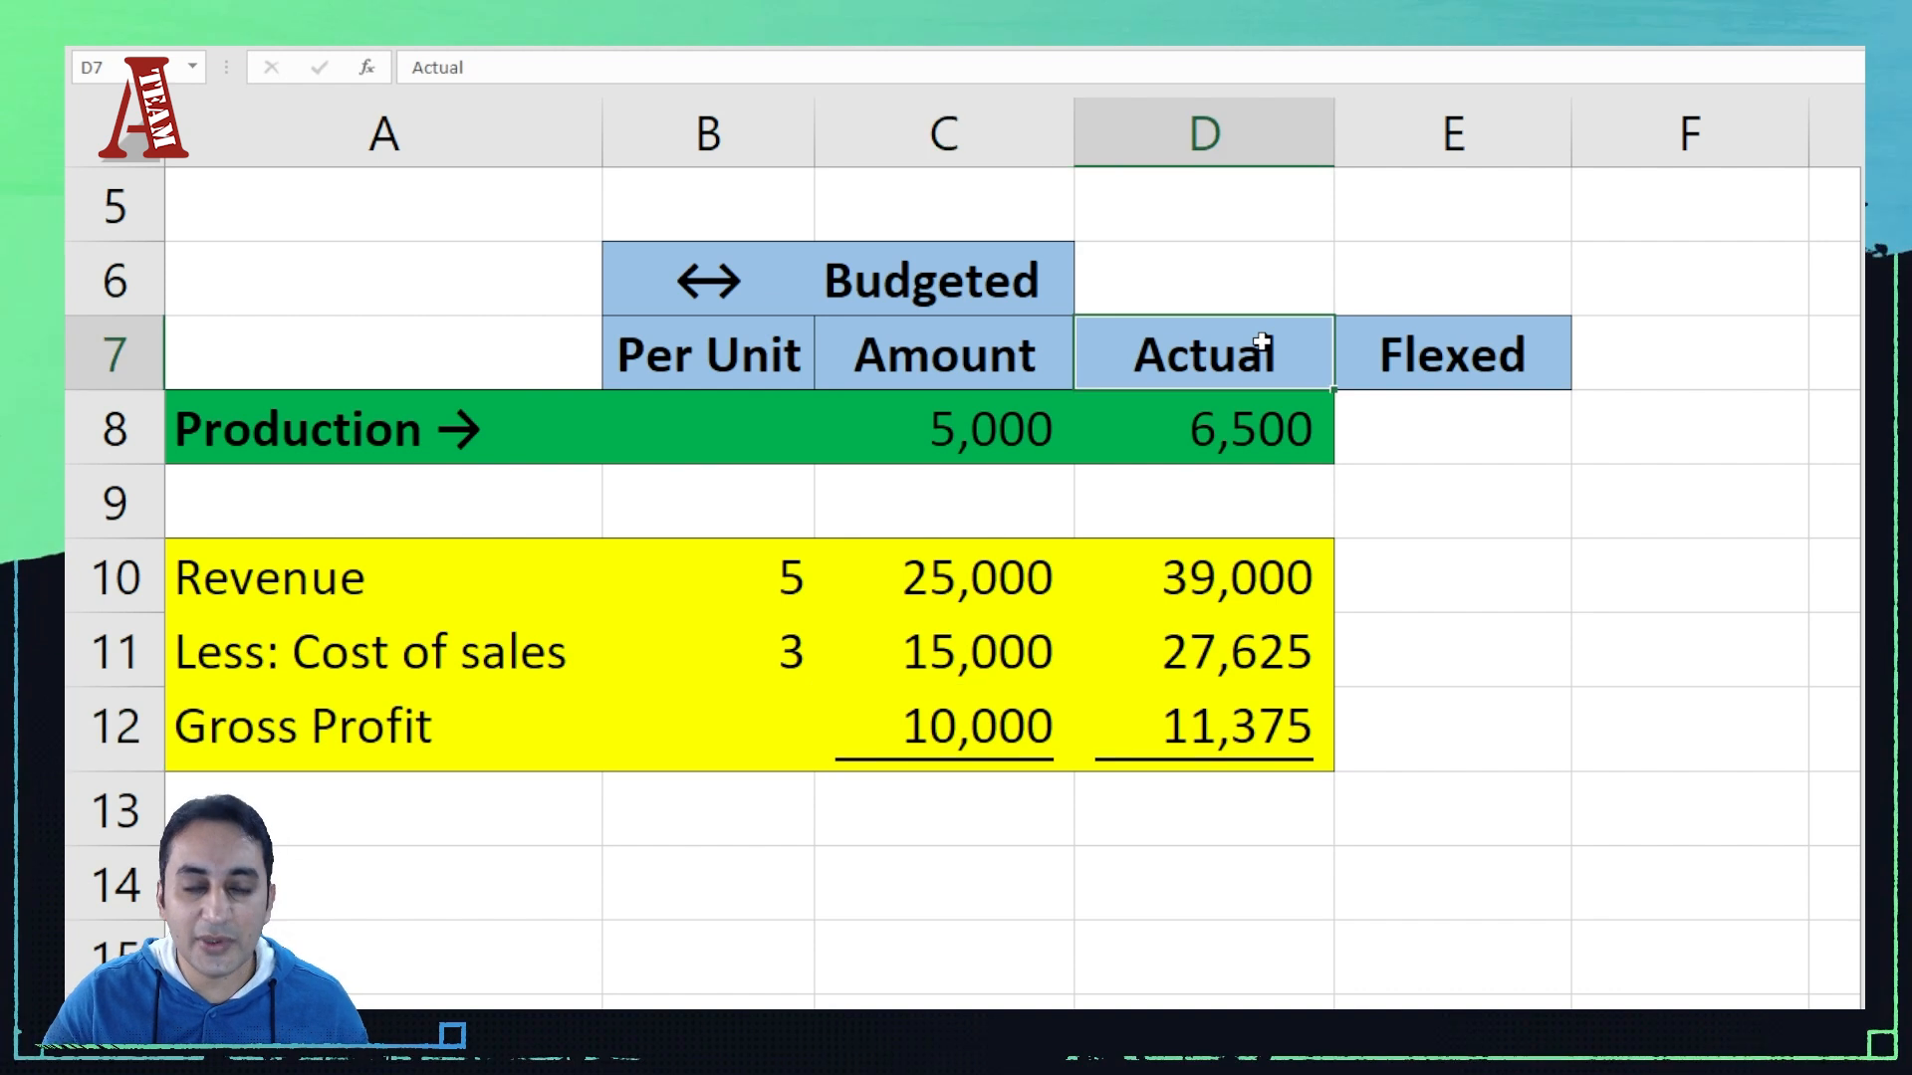
{"action": "left_click", "coordinate": [1225, 410]}
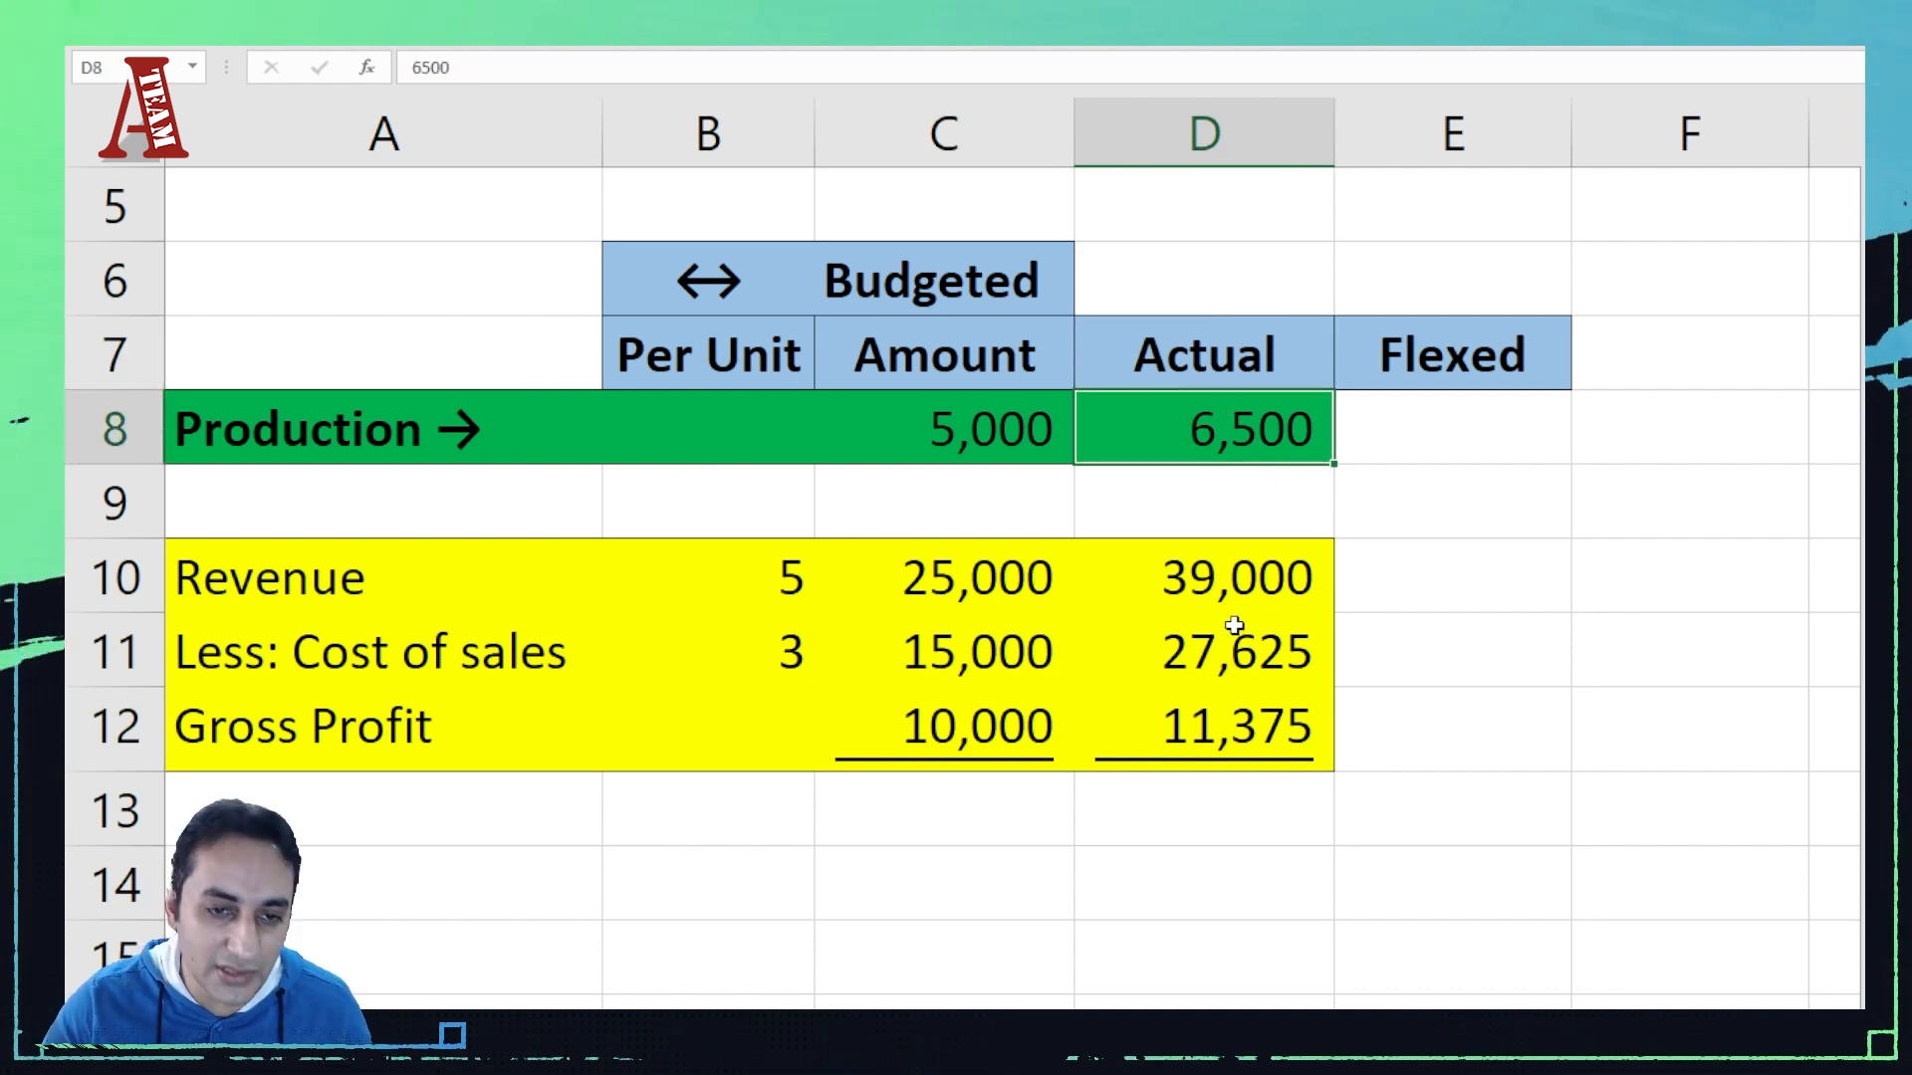
{"action": "left_click", "coordinate": [1264, 734]}
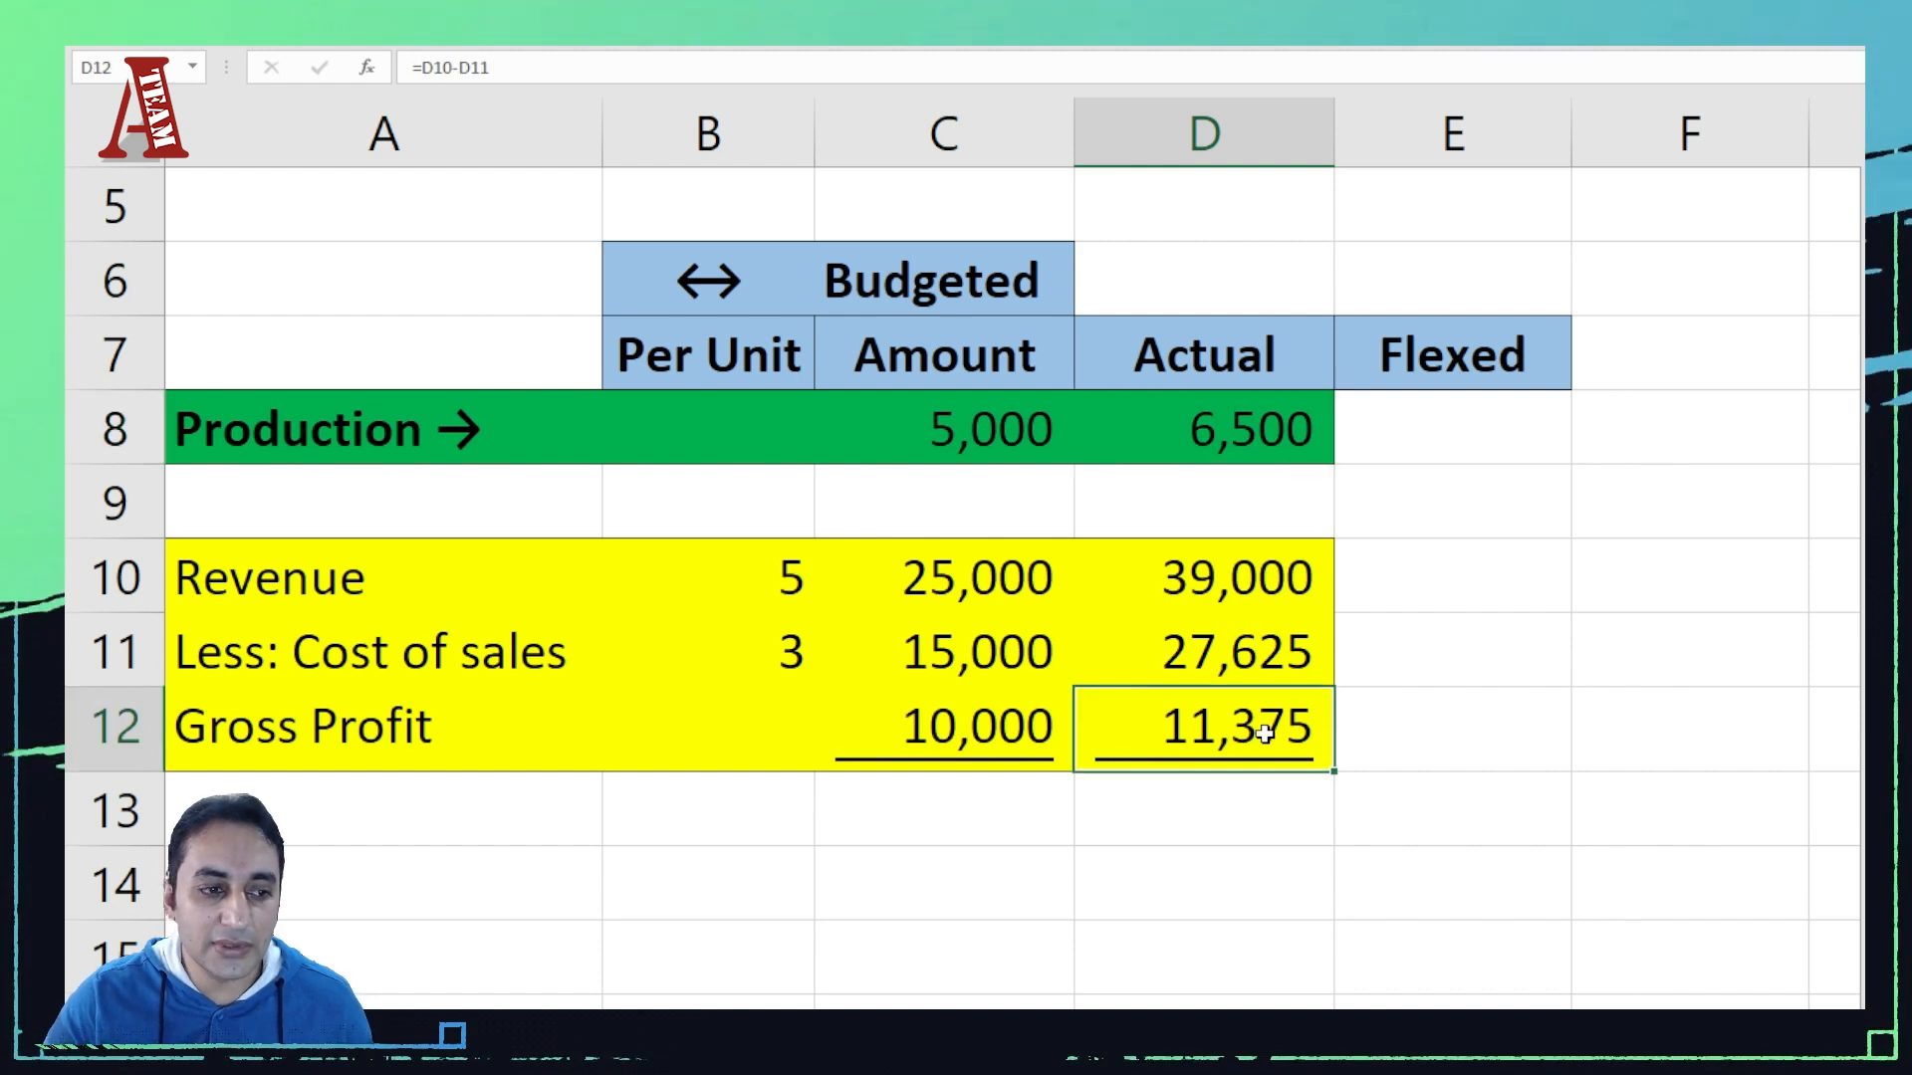
{"action": "left_click", "coordinate": [1154, 813]}
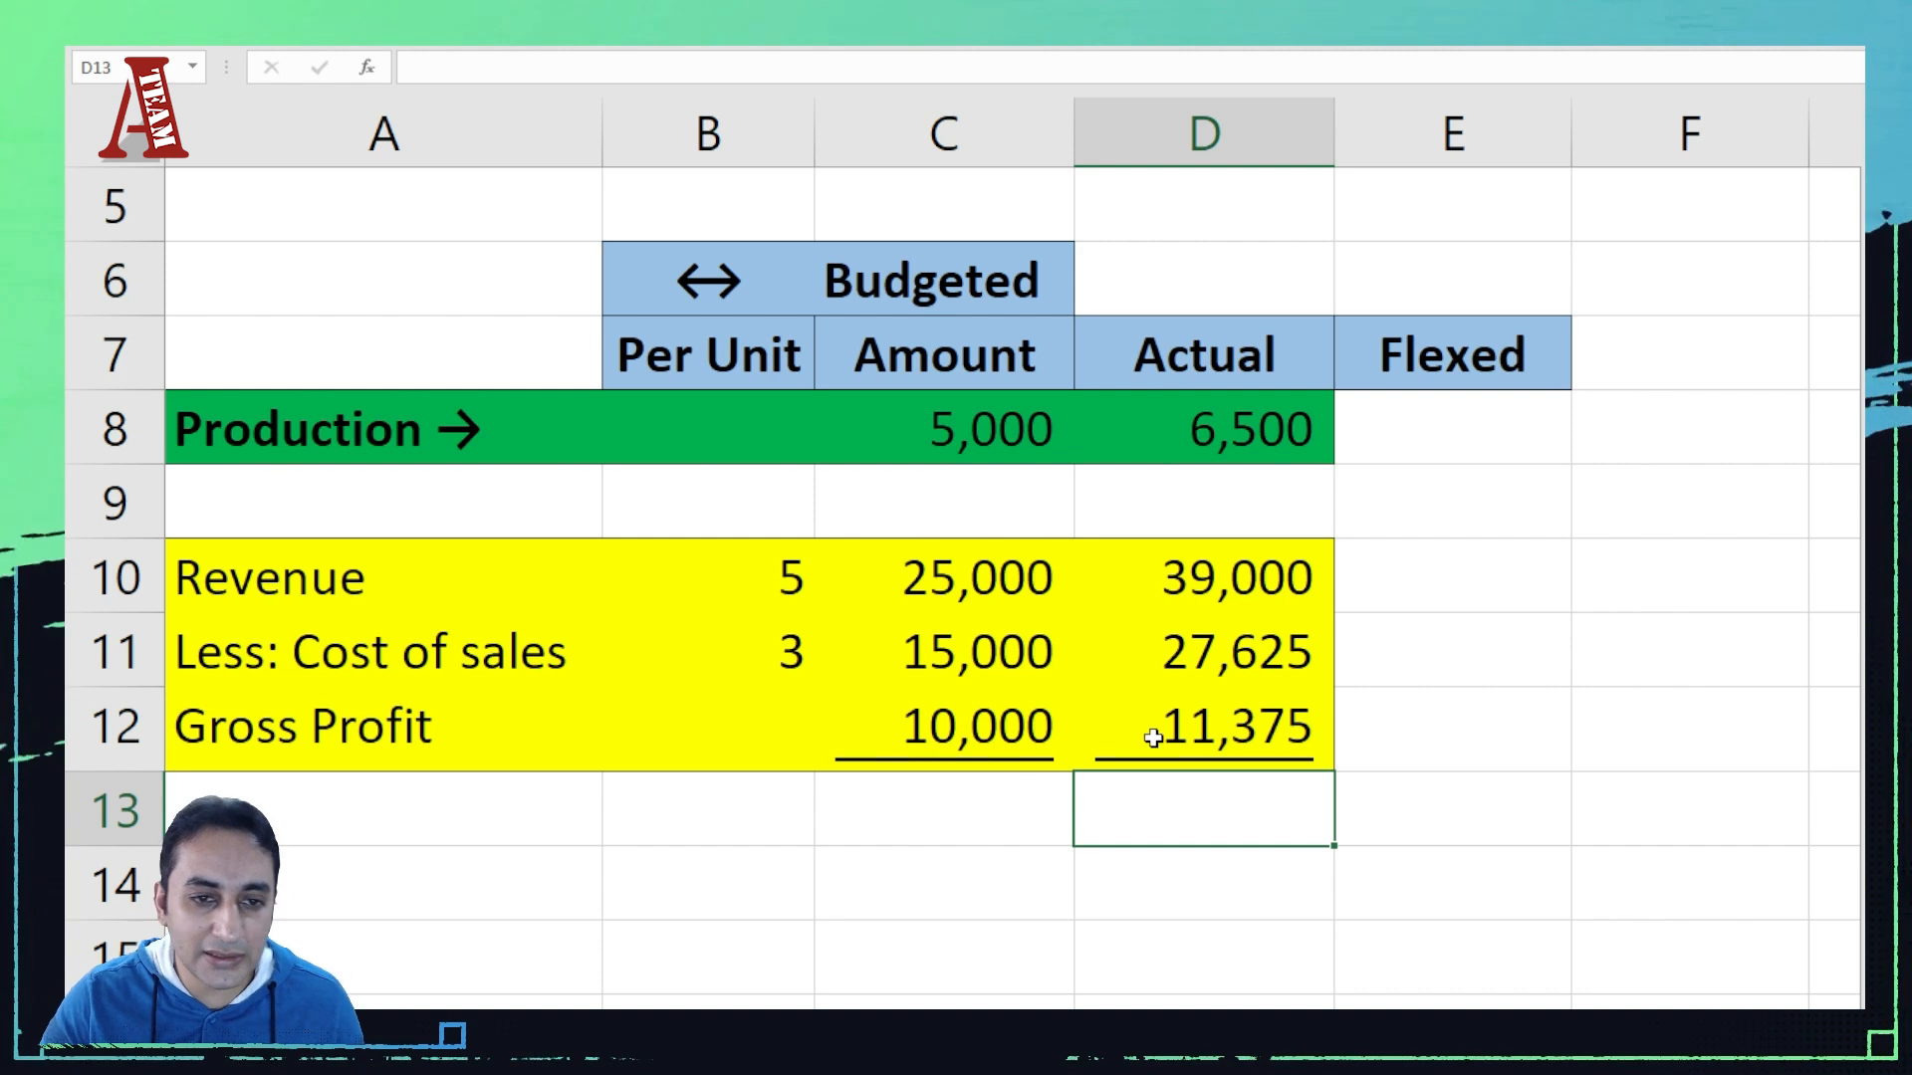
{"action": "left_click", "coordinate": [1231, 723]}
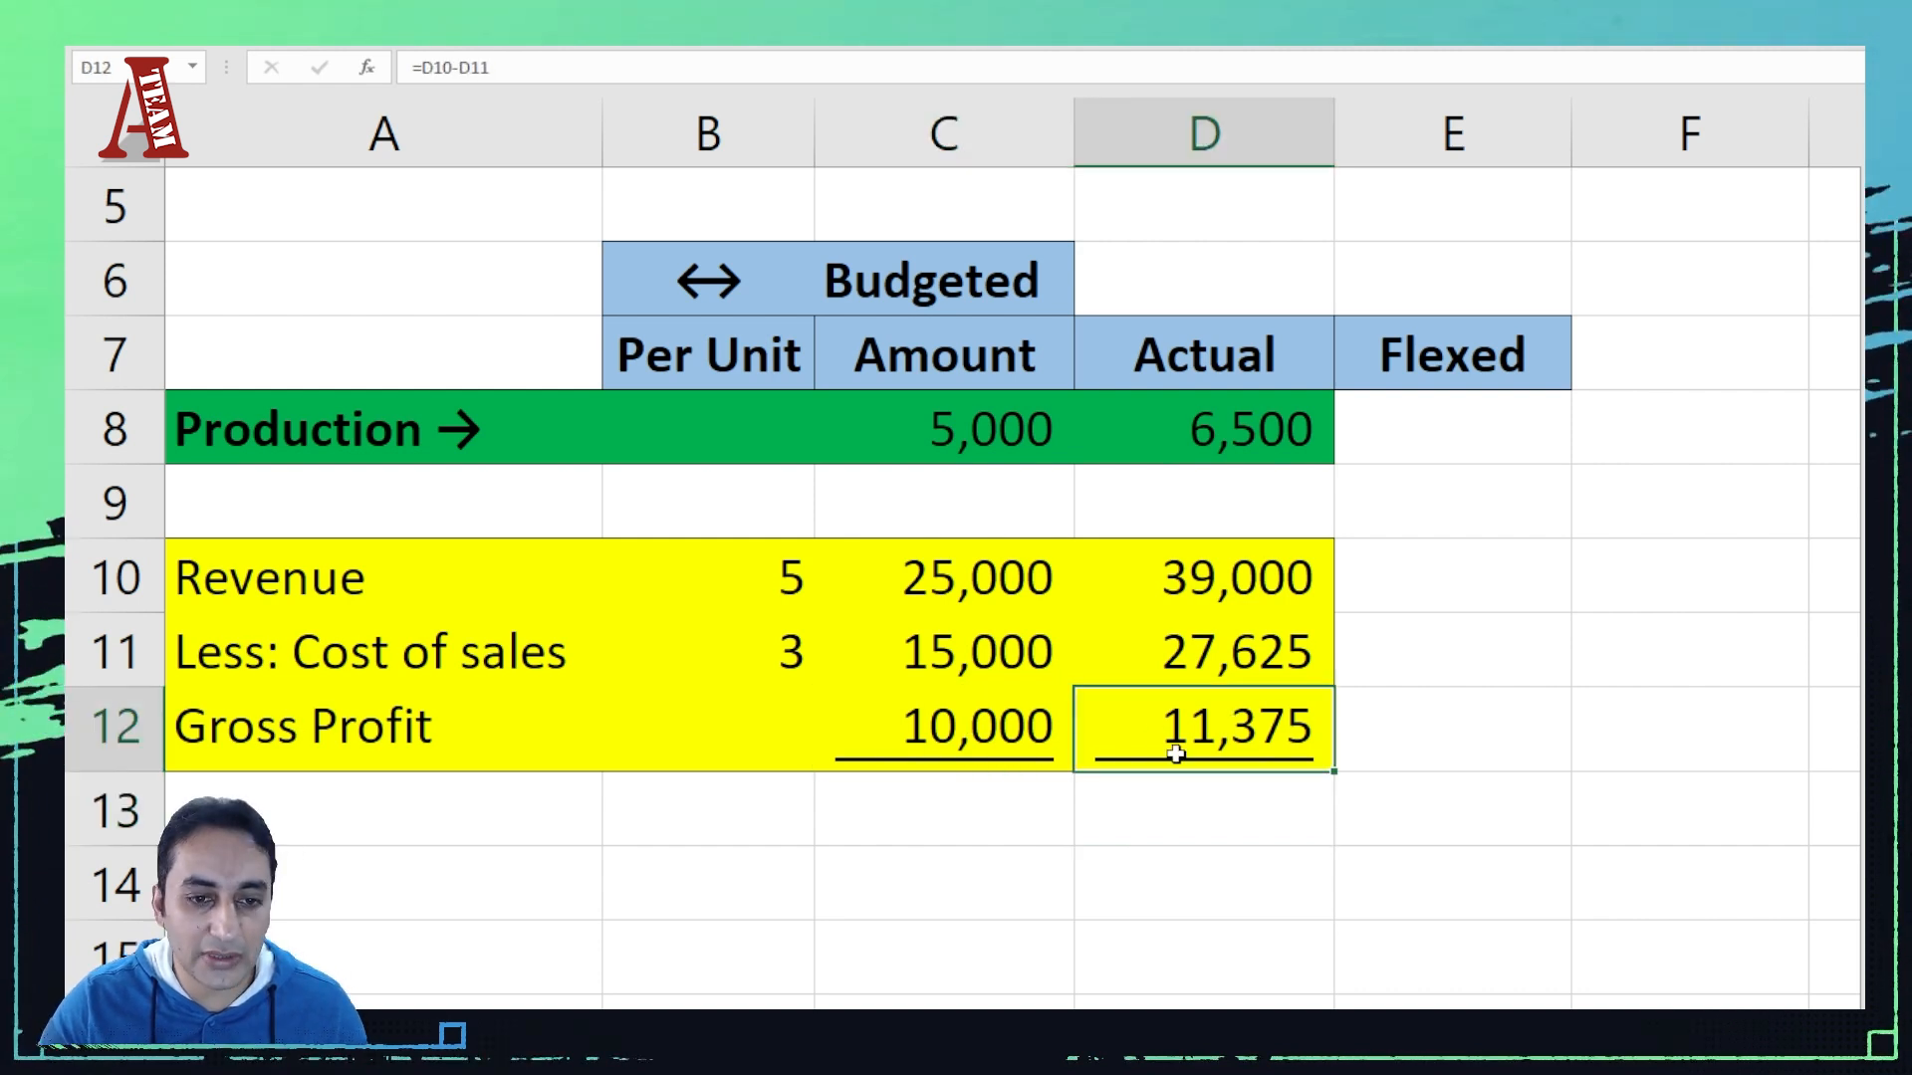
{"action": "left_click", "coordinate": [993, 726]}
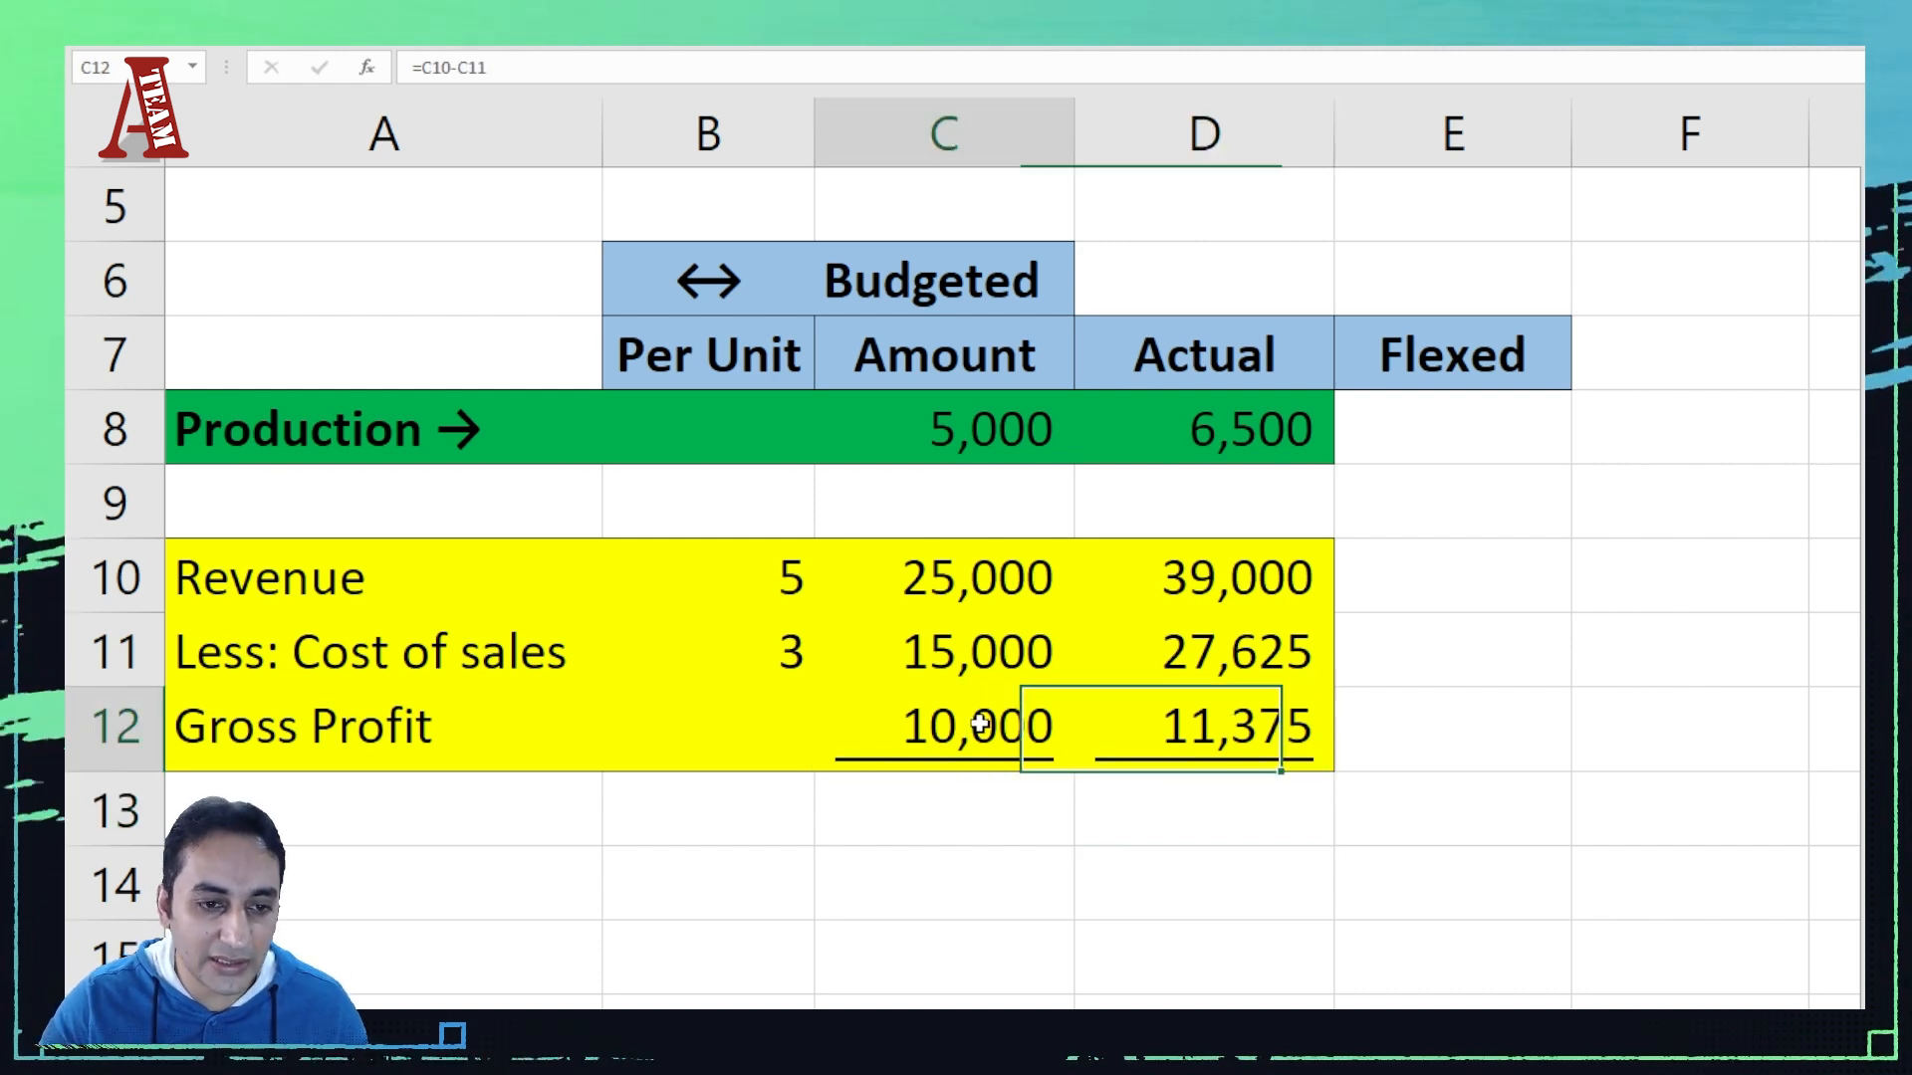
{"action": "left_click", "coordinate": [1195, 723]}
Step: Set the budgeted production quantity in C8 to 6500
{"action": "left_click", "coordinate": [969, 427]}
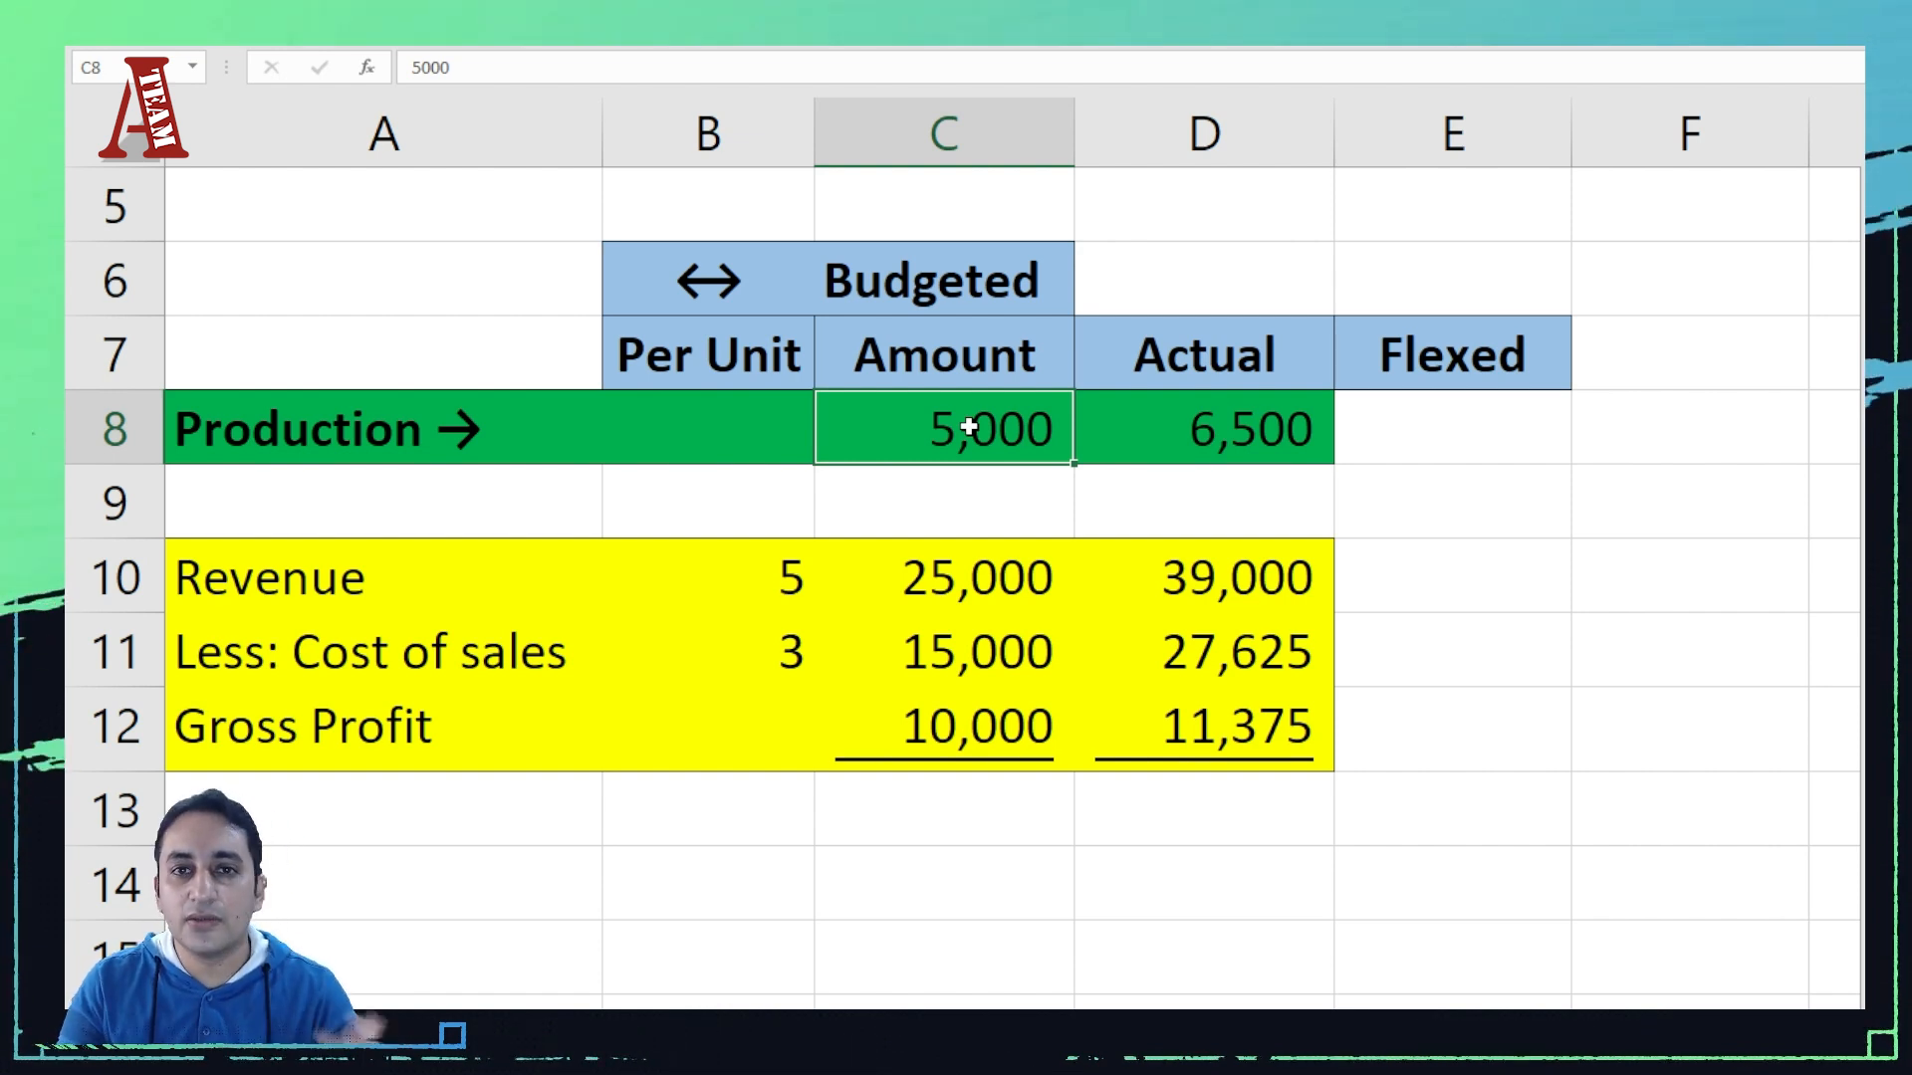
{"action": "type", "text": "6"}
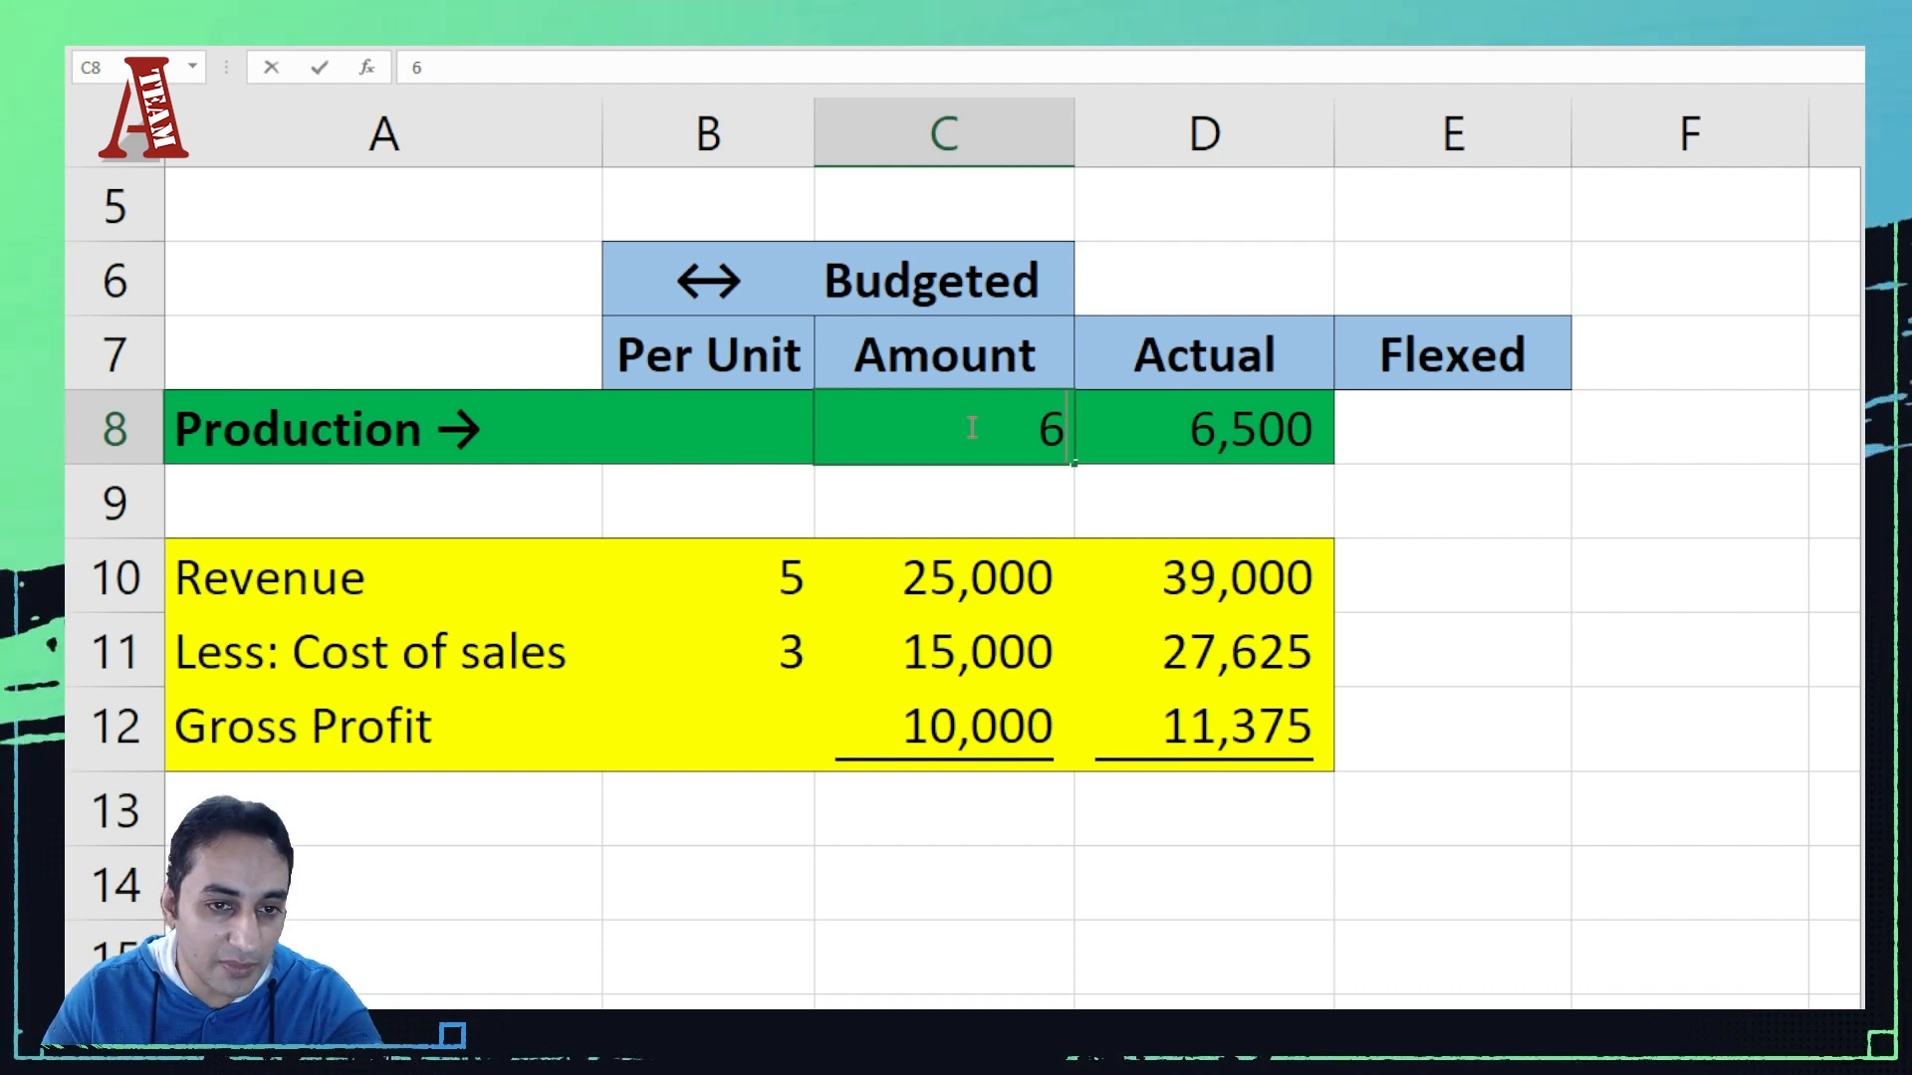
{"action": "type", "text": "5"}
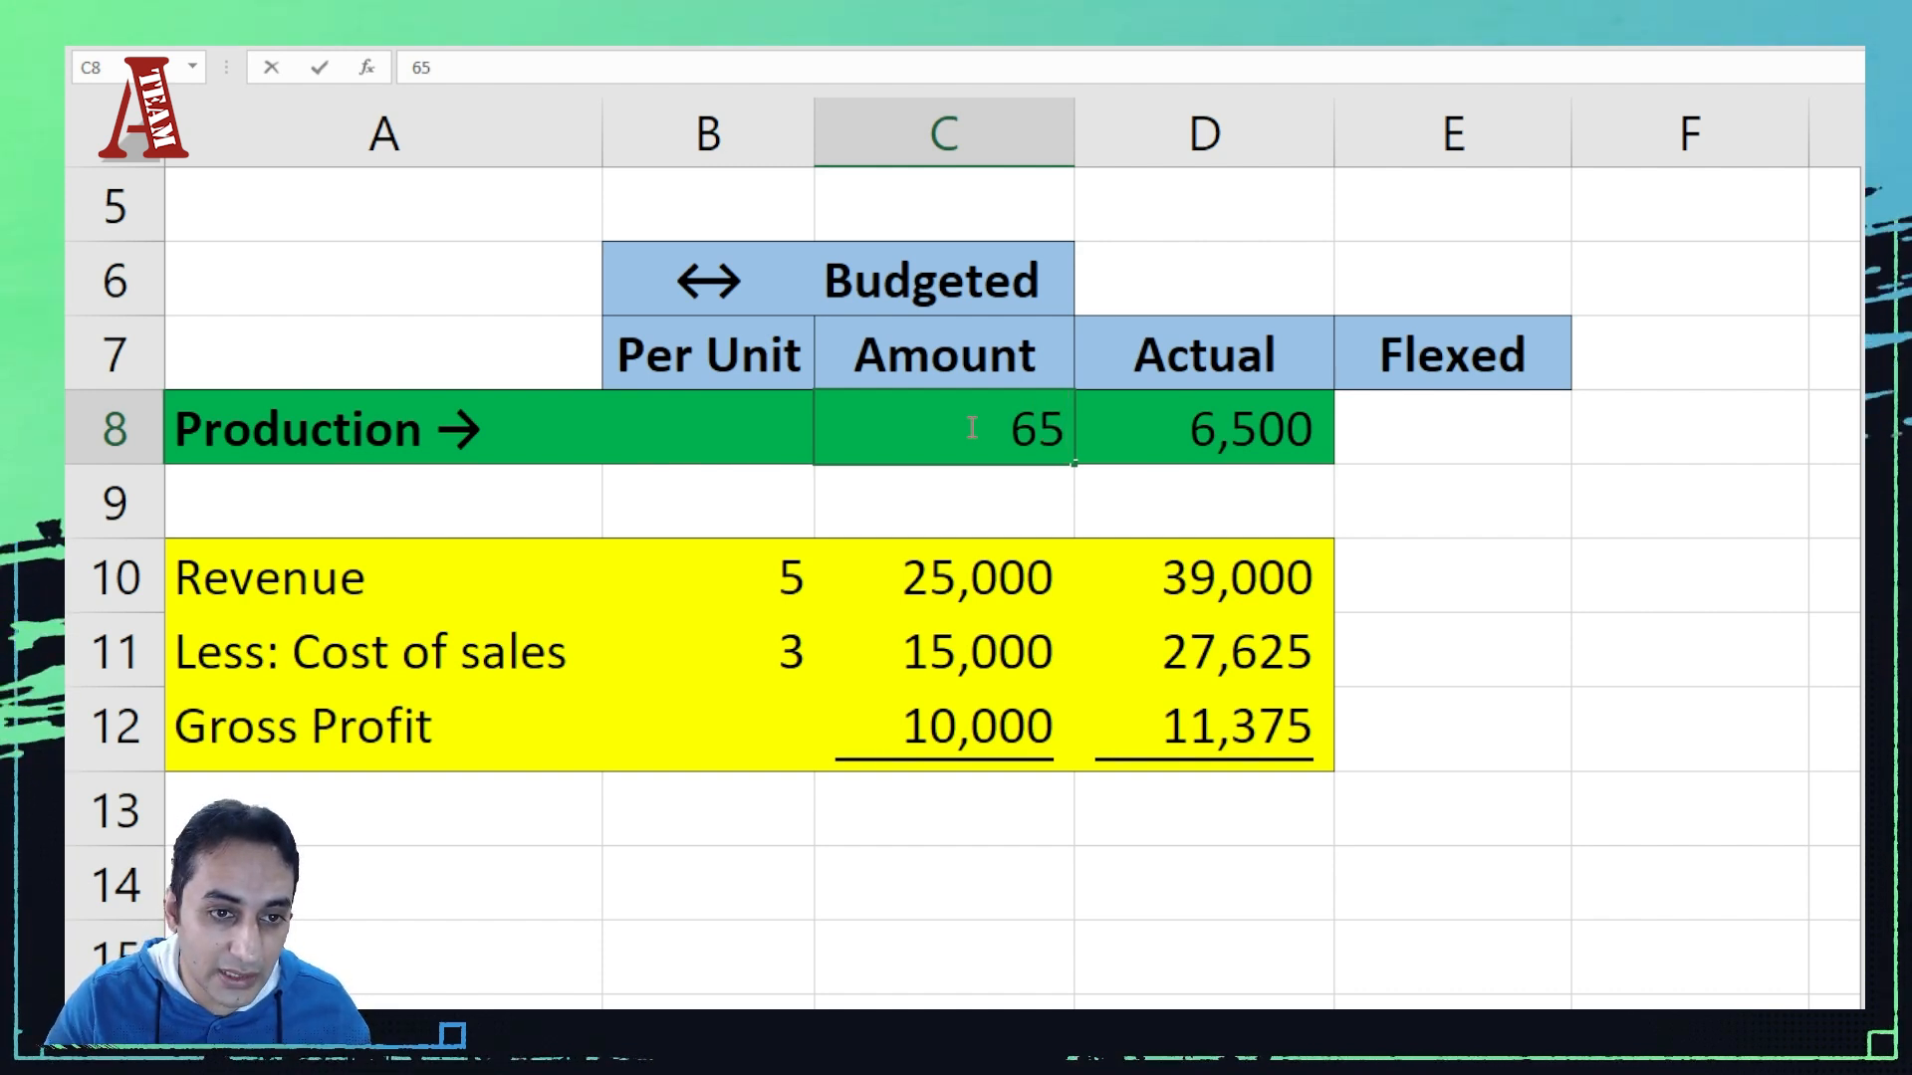
{"action": "type", "text": "00"}
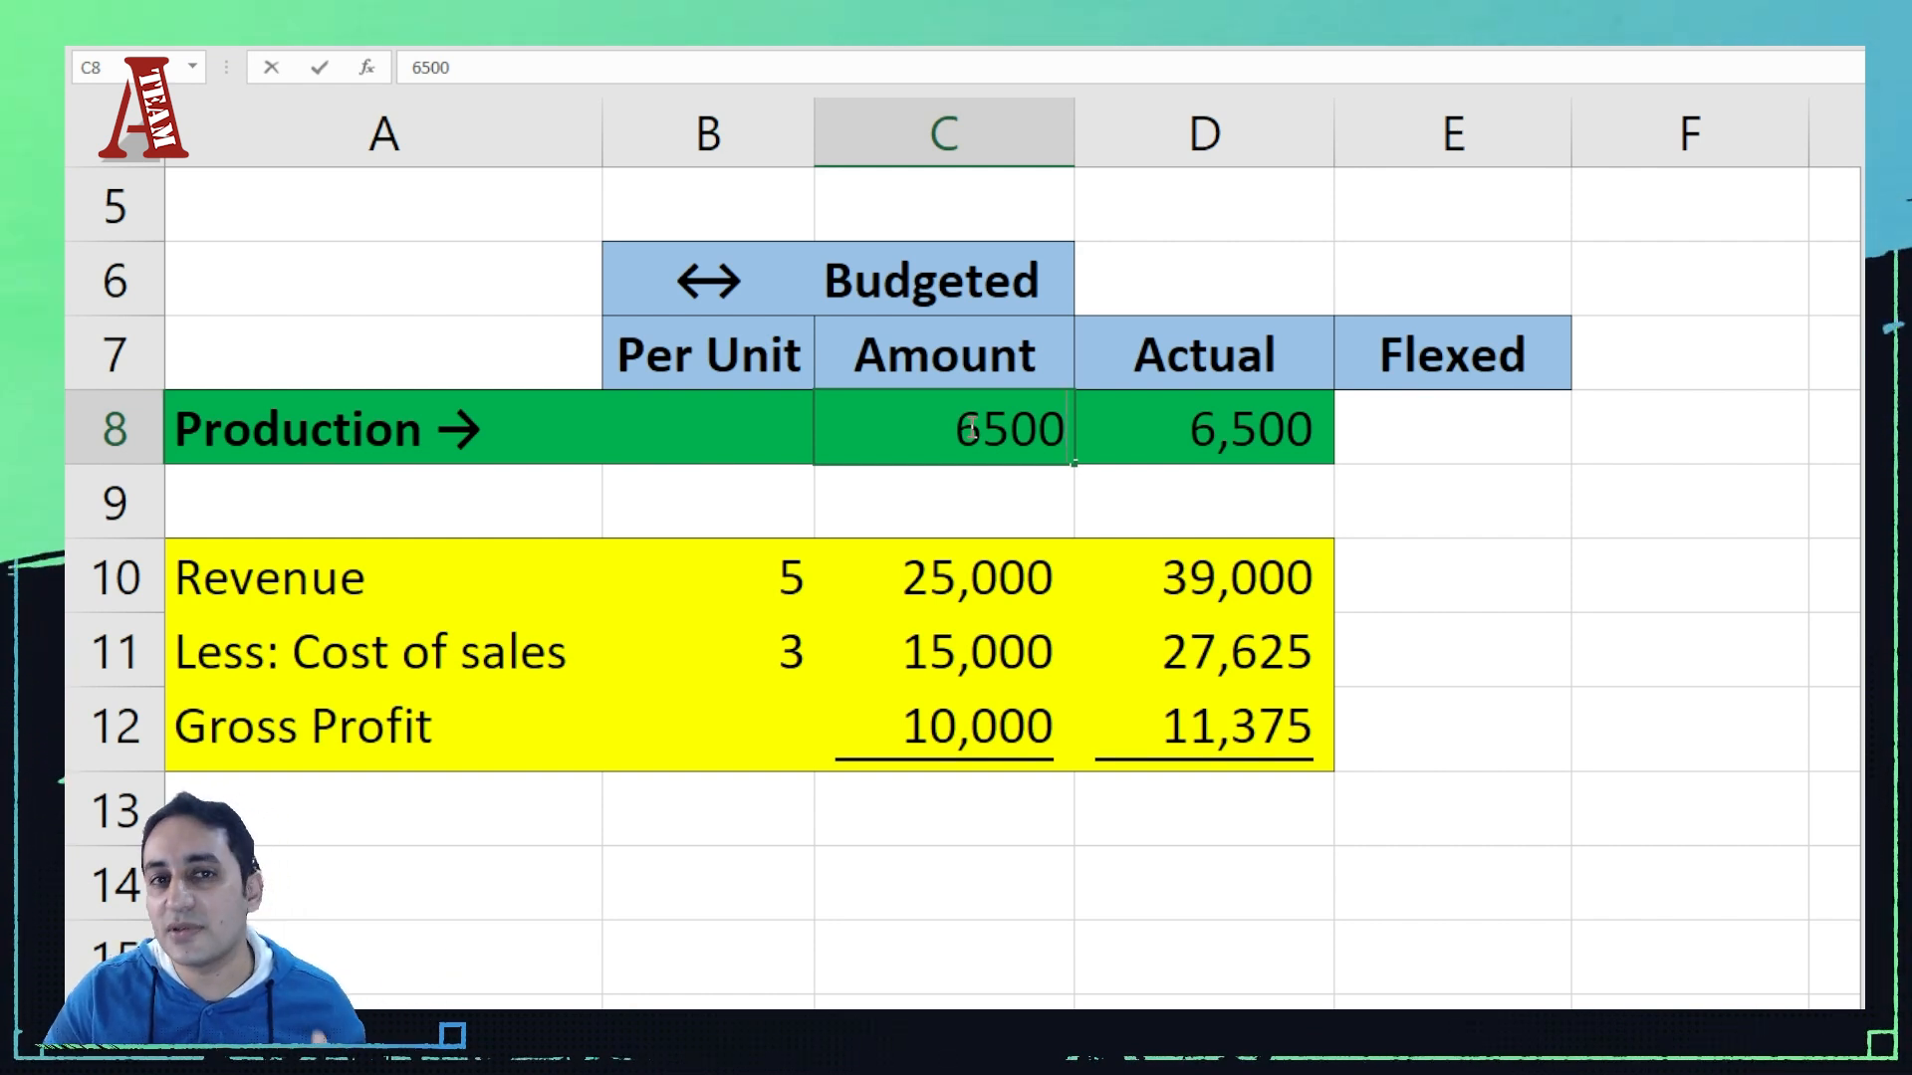
{"action": "key", "text": "Return"}
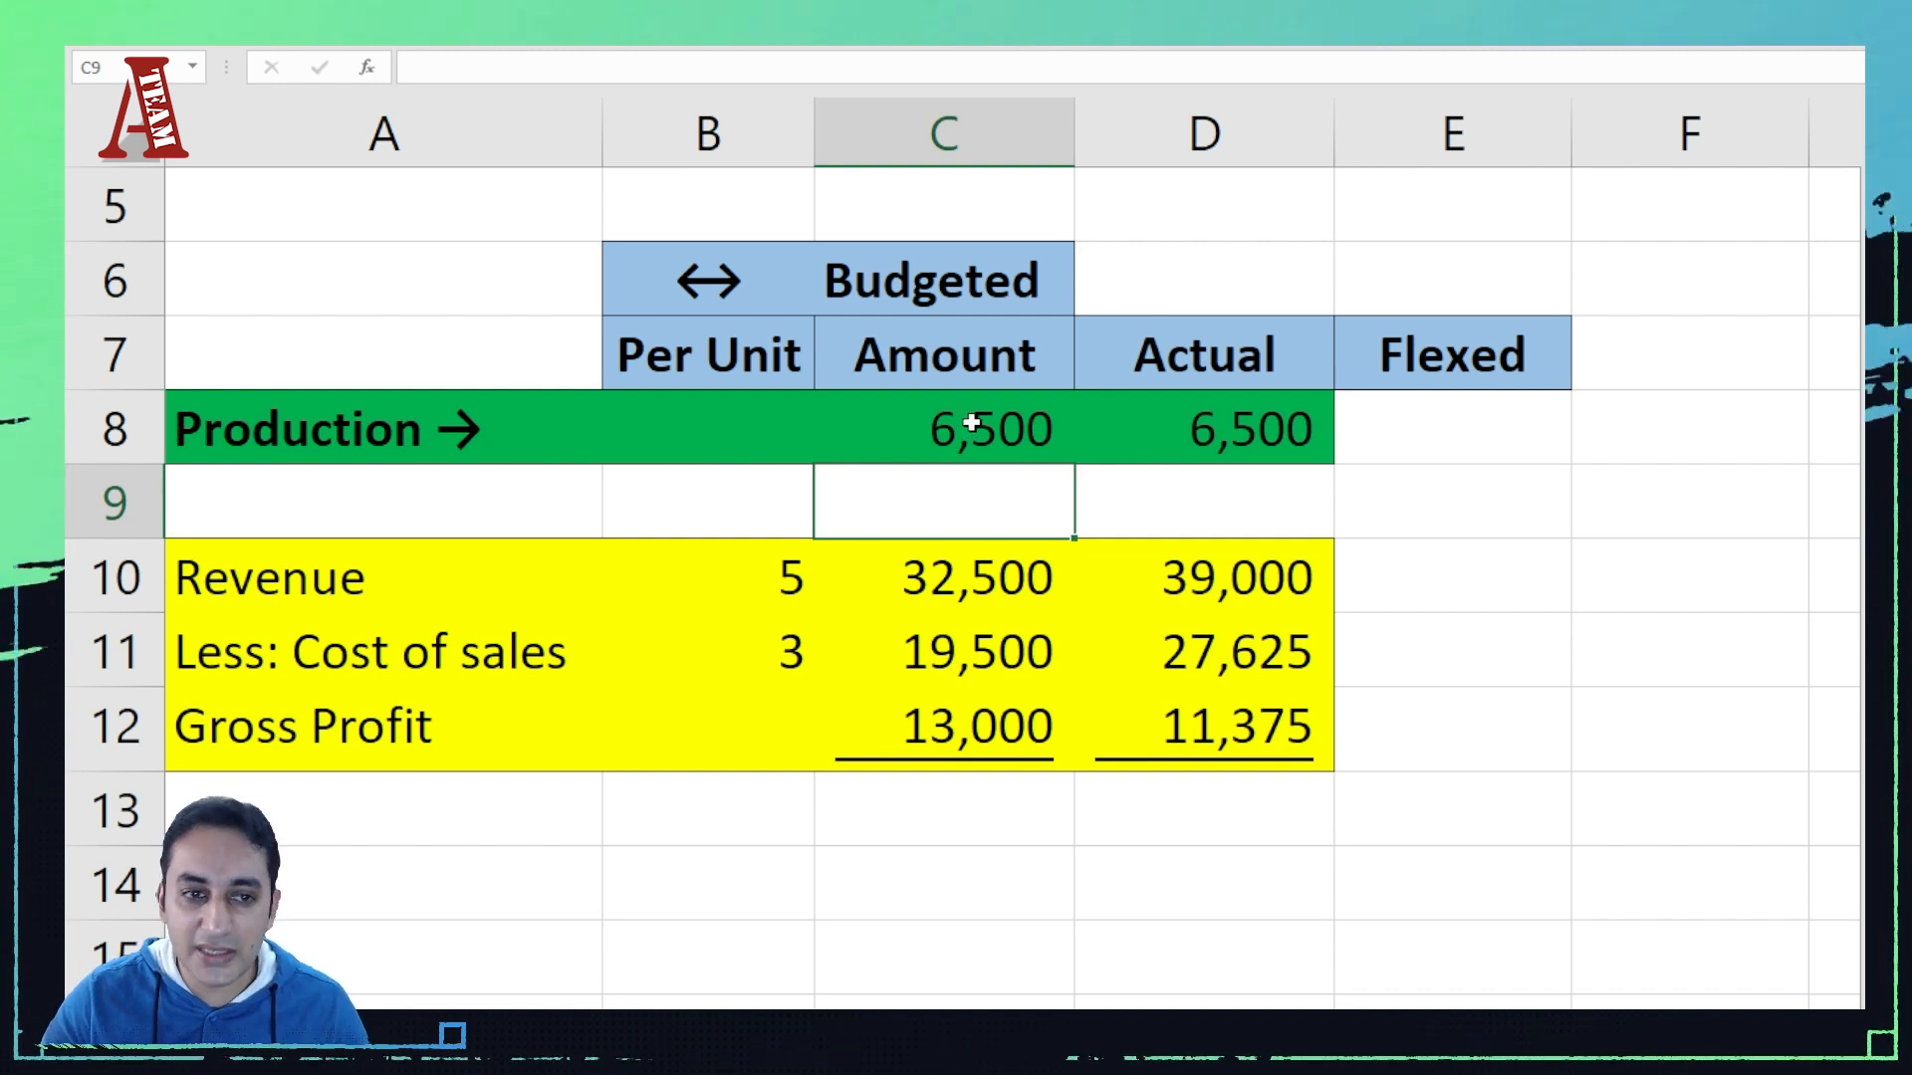
Step: Examine the budgeted revenue, cost of sales and gross profit, and trace how the revenue formula depends on production
{"action": "left_click", "coordinate": [981, 593]}
{"action": "left_click", "coordinate": [946, 653]}
{"action": "left_click", "coordinate": [943, 703]}
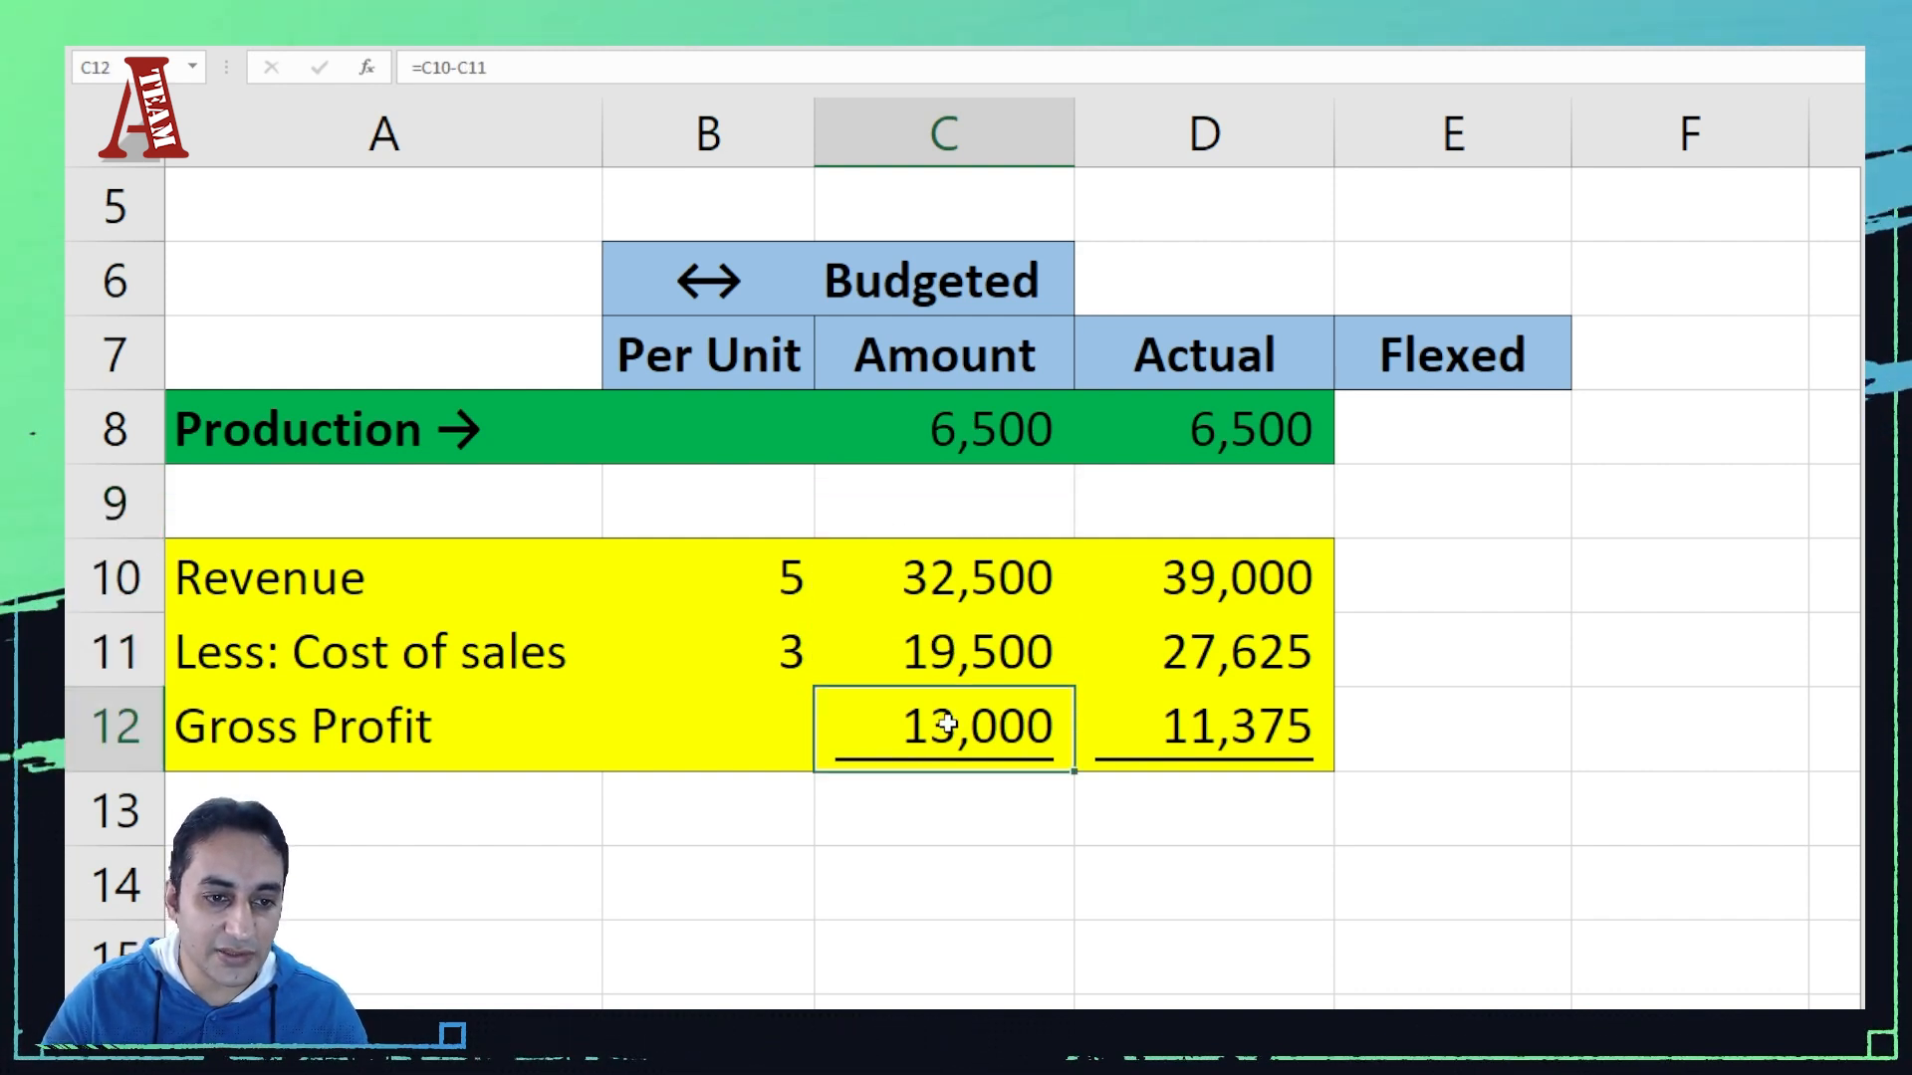
{"action": "key", "text": "Up"}
{"action": "key", "text": "Up"}
{"action": "key", "text": "F2"}
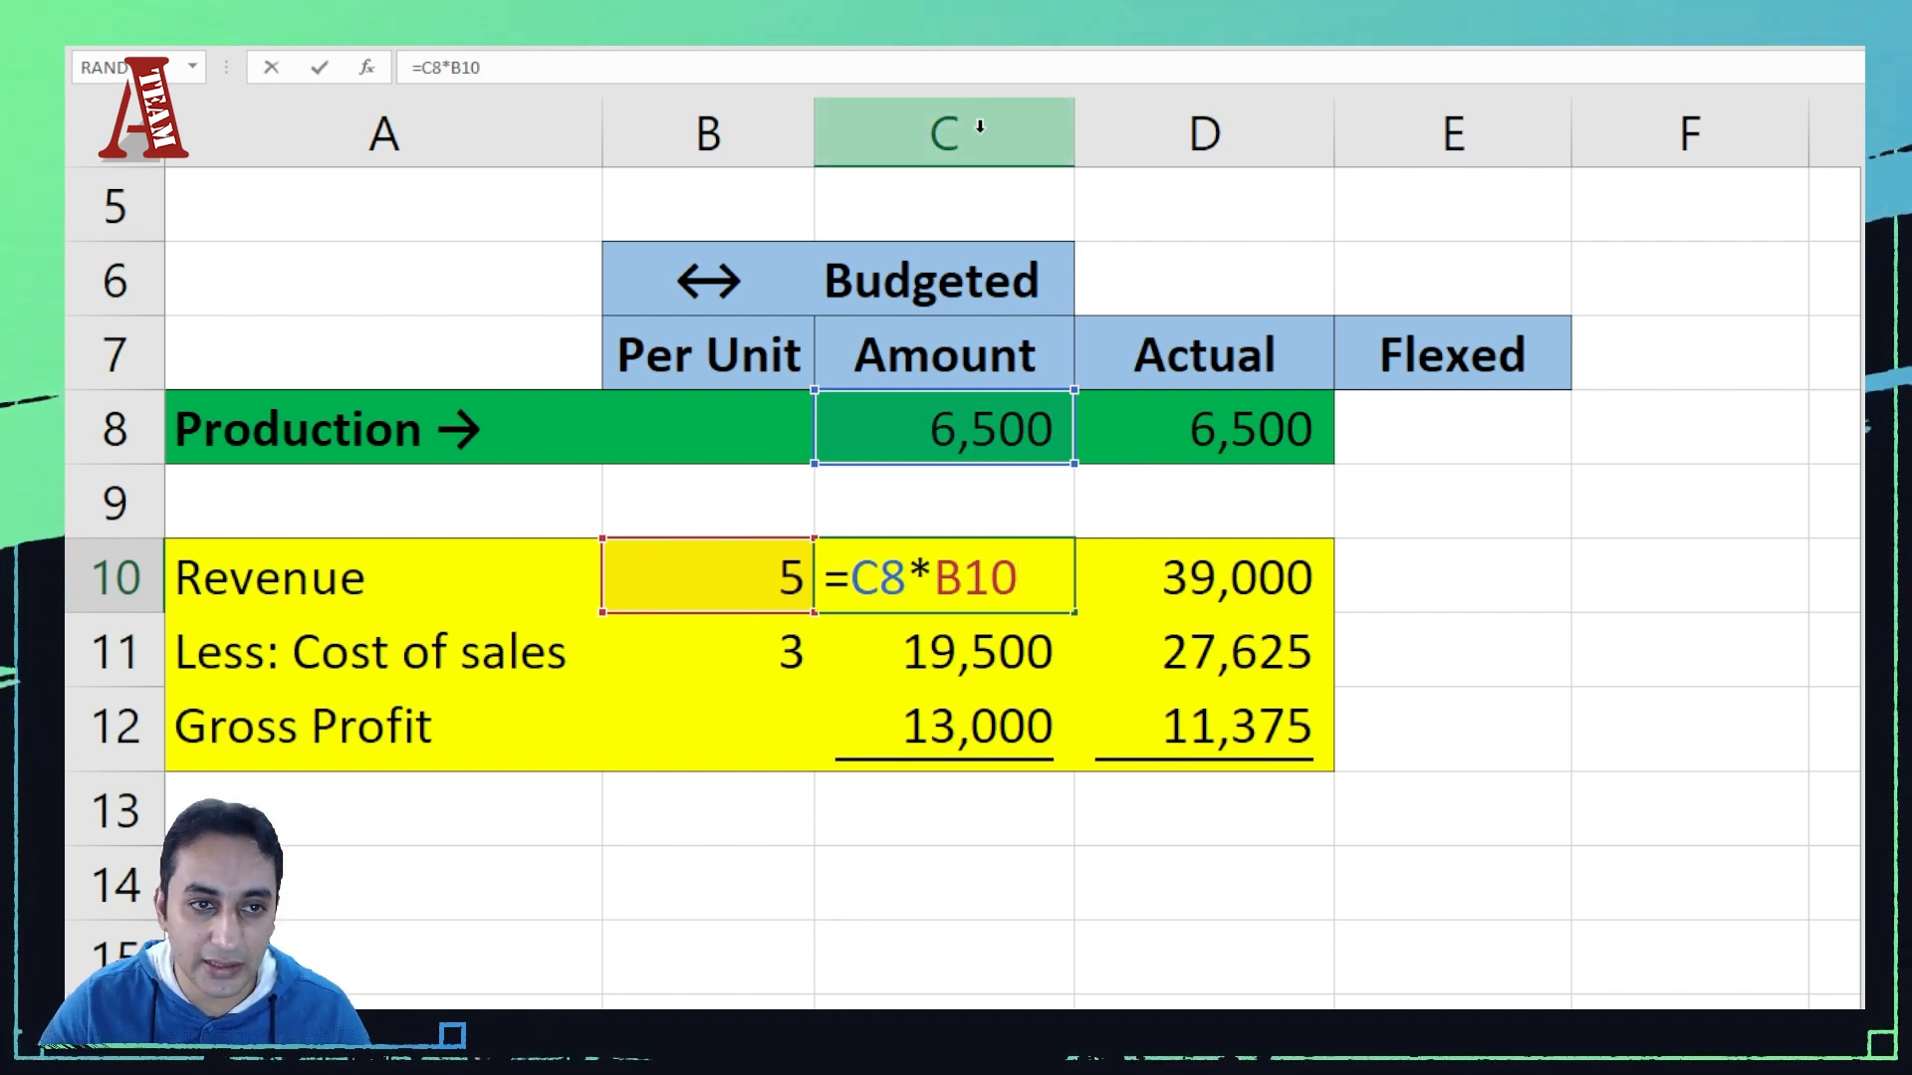
{"action": "left_click", "coordinate": [1046, 131]}
{"action": "left_click", "coordinate": [80, 428]}
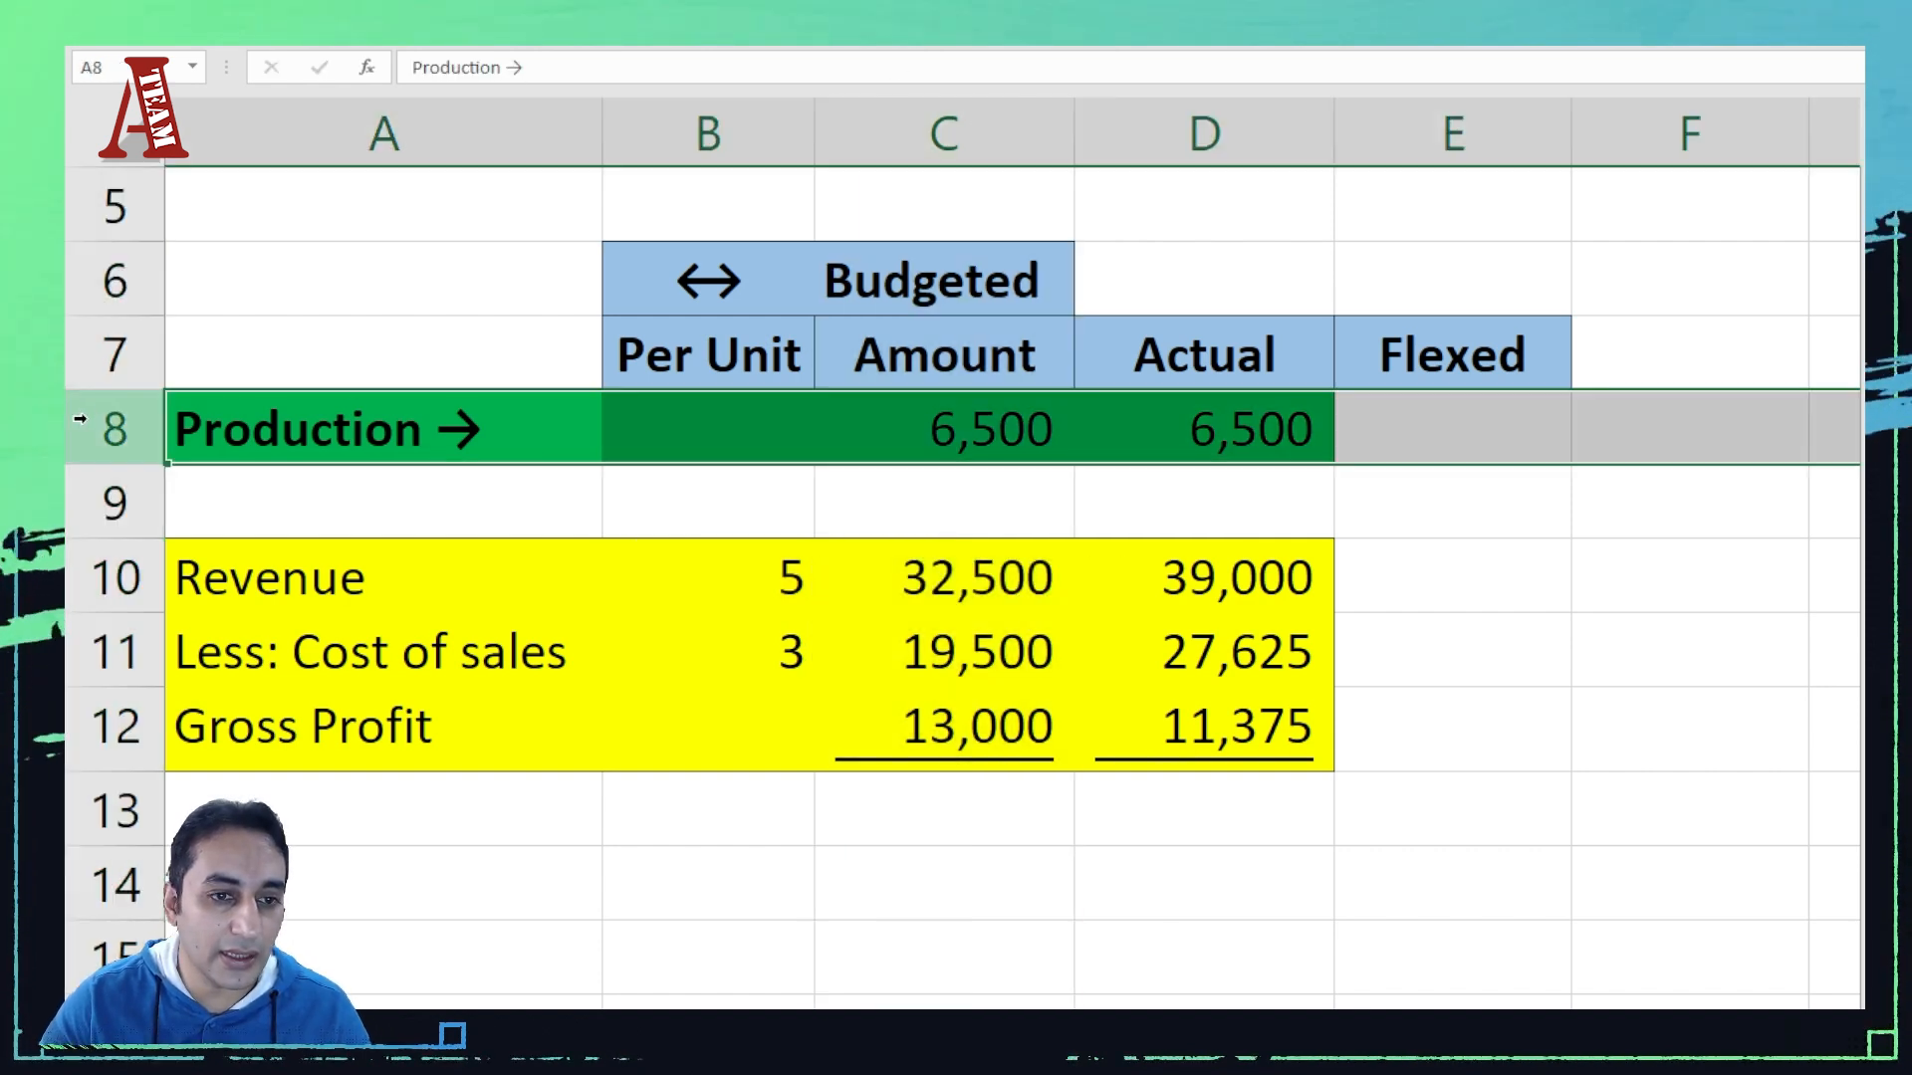
{"action": "left_click", "coordinate": [1058, 430]}
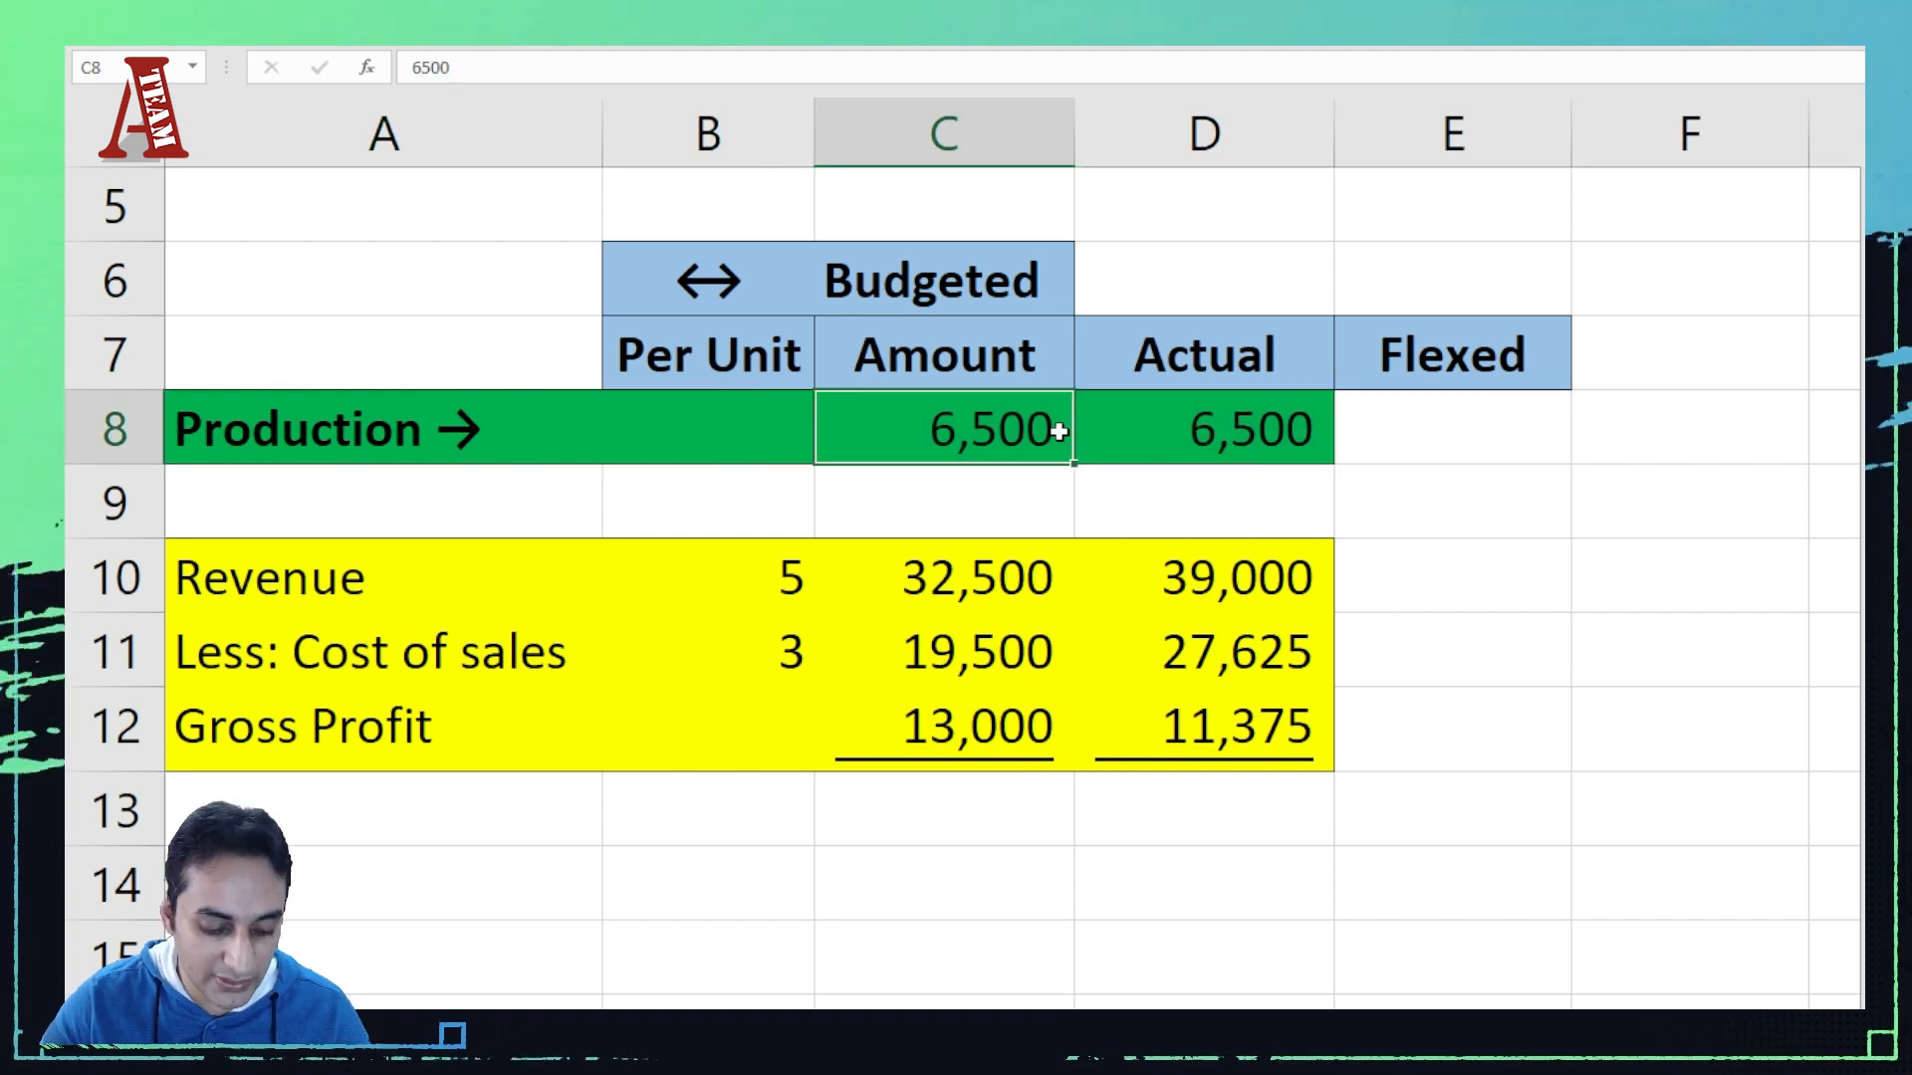
Step: Compare the budgeted gross profit with the actual gross profit and review the budgeted revenue and cost lines behind it
{"action": "left_click", "coordinate": [982, 589]}
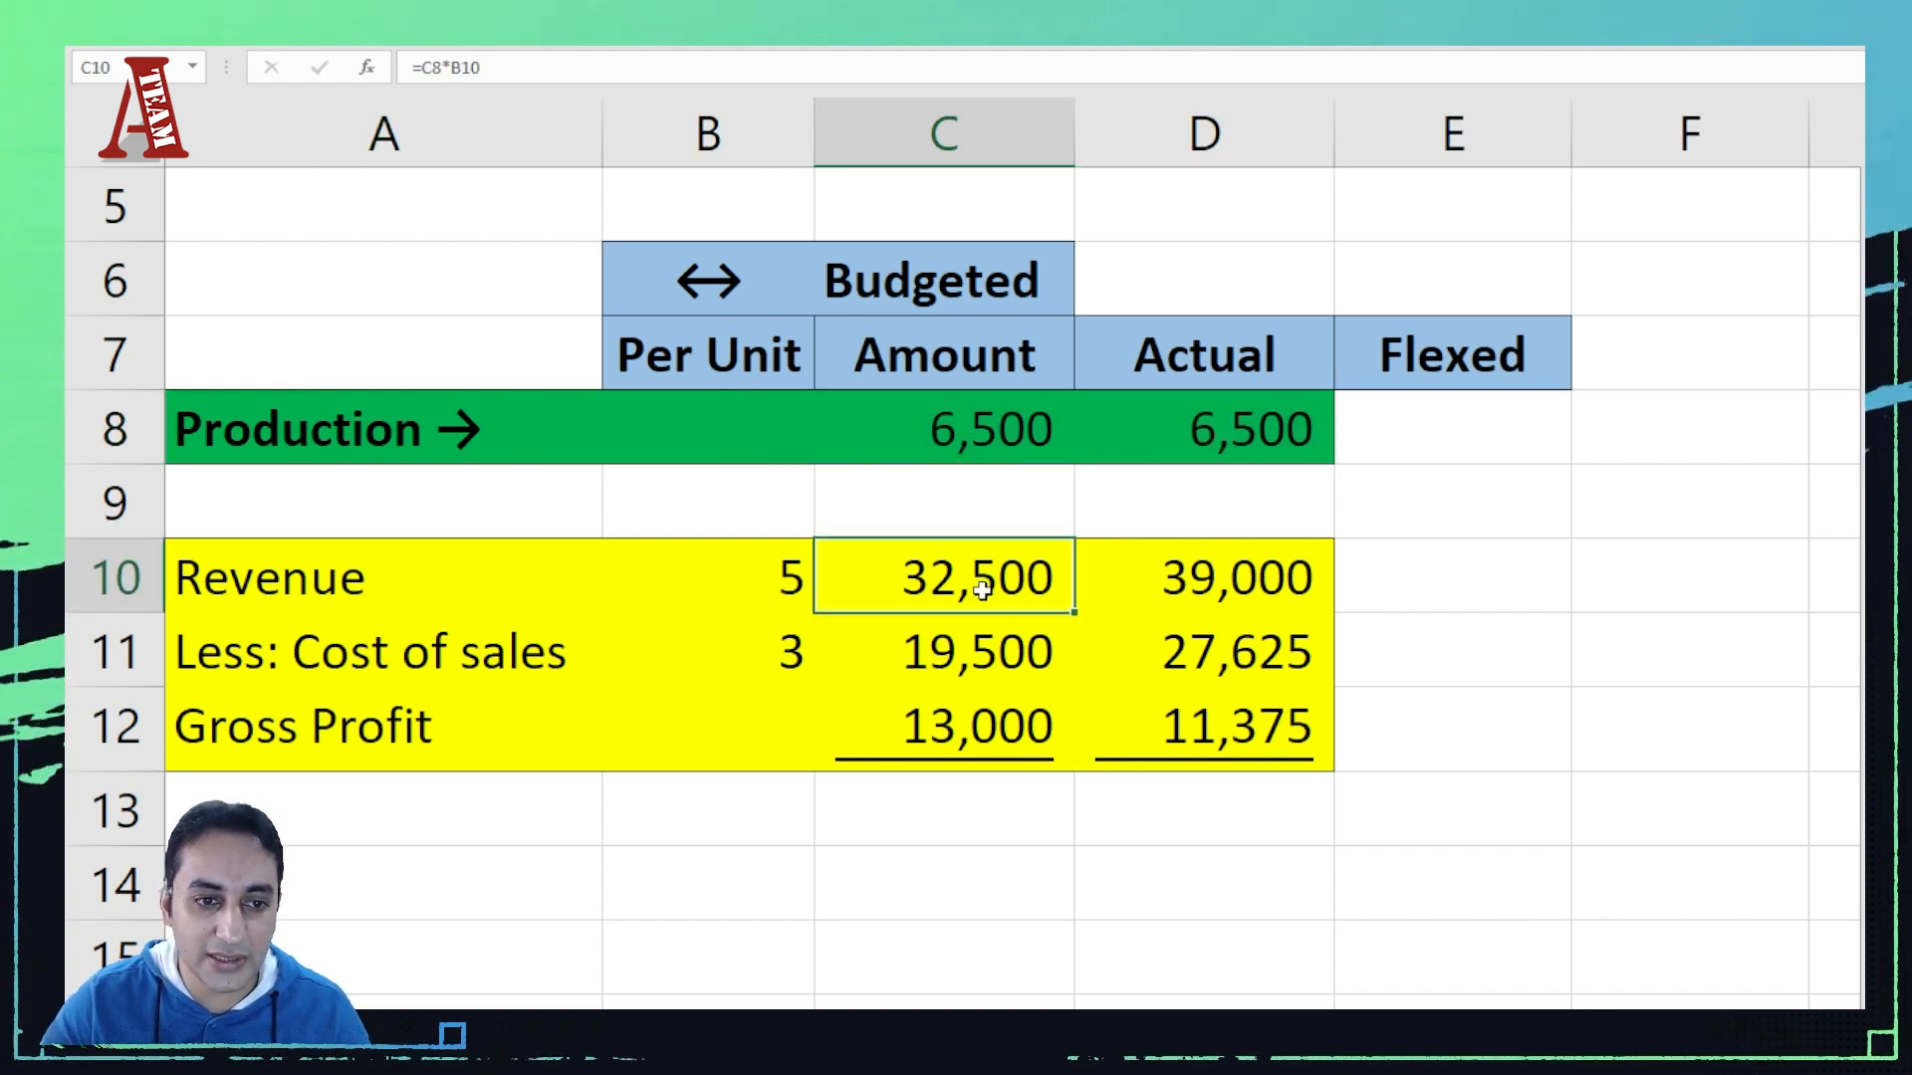
{"action": "left_click", "coordinate": [975, 655]}
{"action": "left_click", "coordinate": [972, 707]}
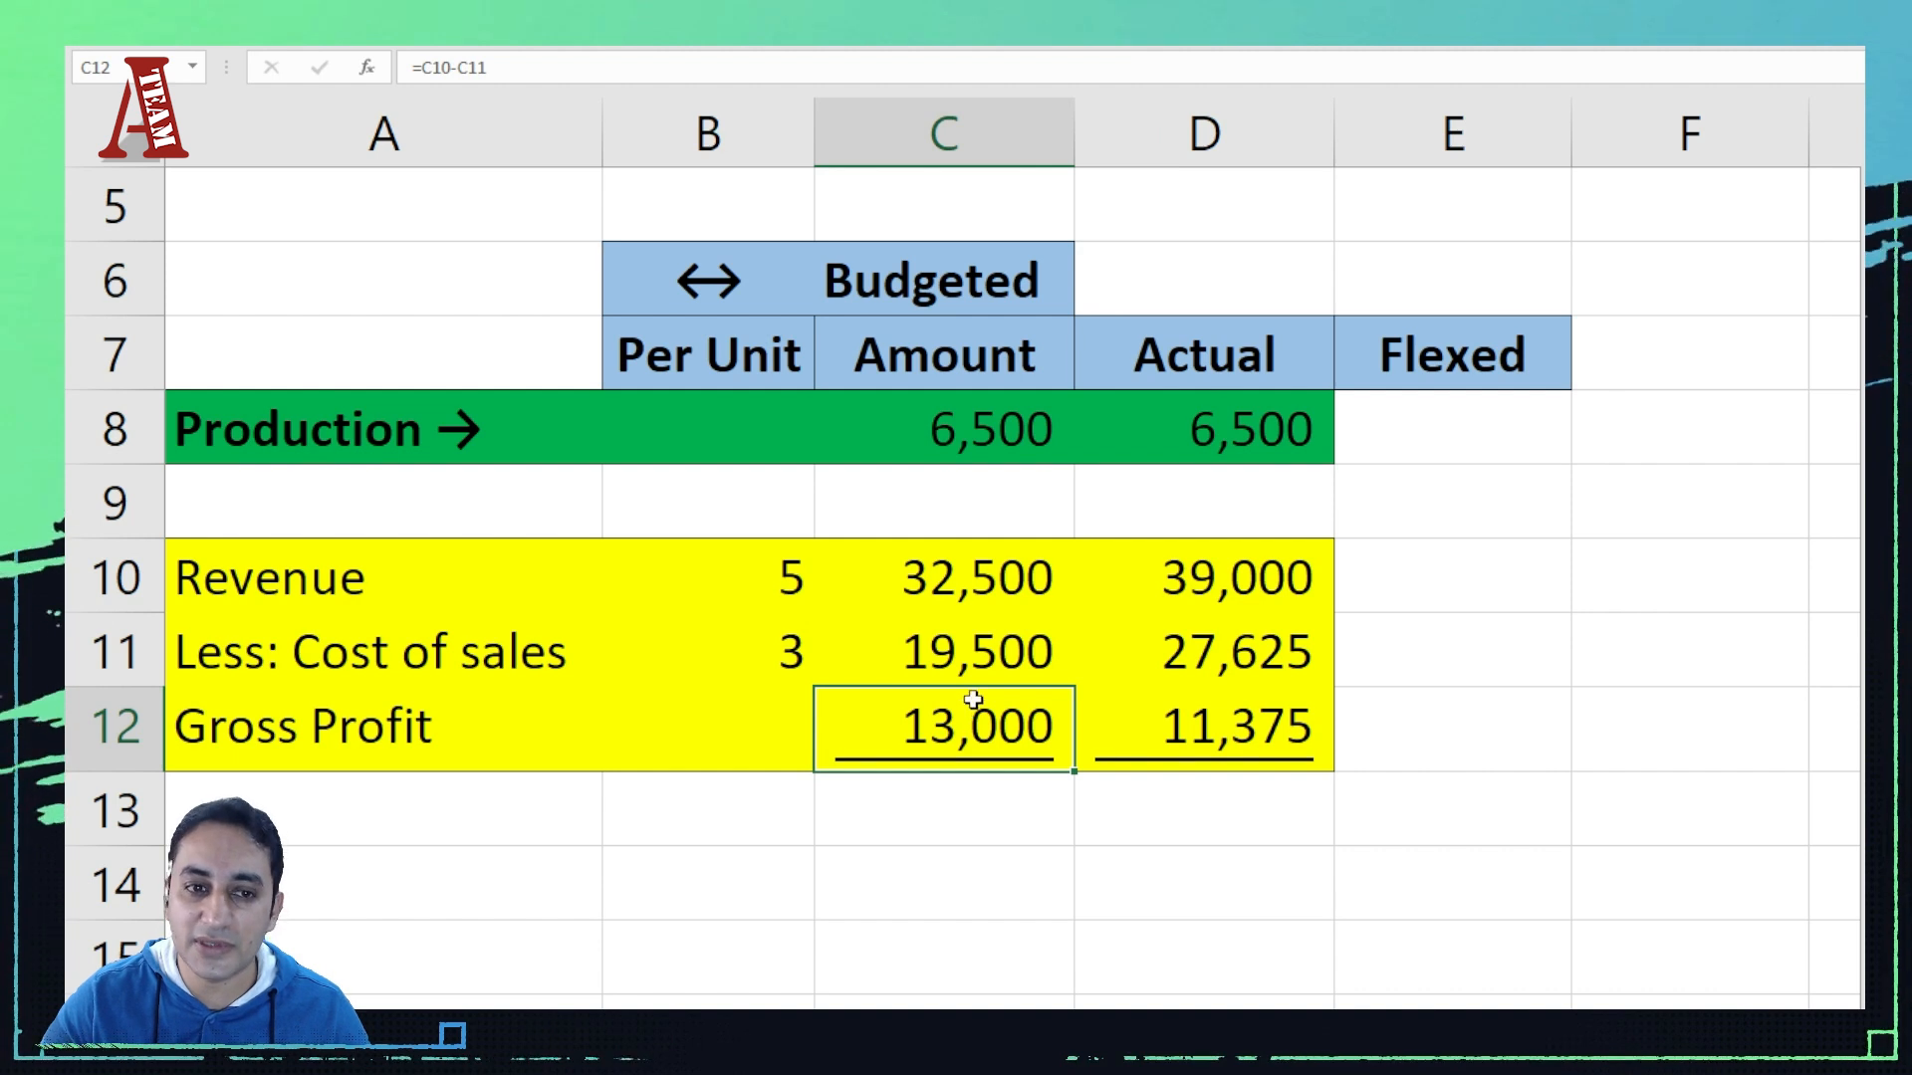
{"action": "left_click", "coordinate": [1214, 726]}
{"action": "left_click", "coordinate": [990, 726]}
{"action": "left_click", "coordinate": [1260, 763]}
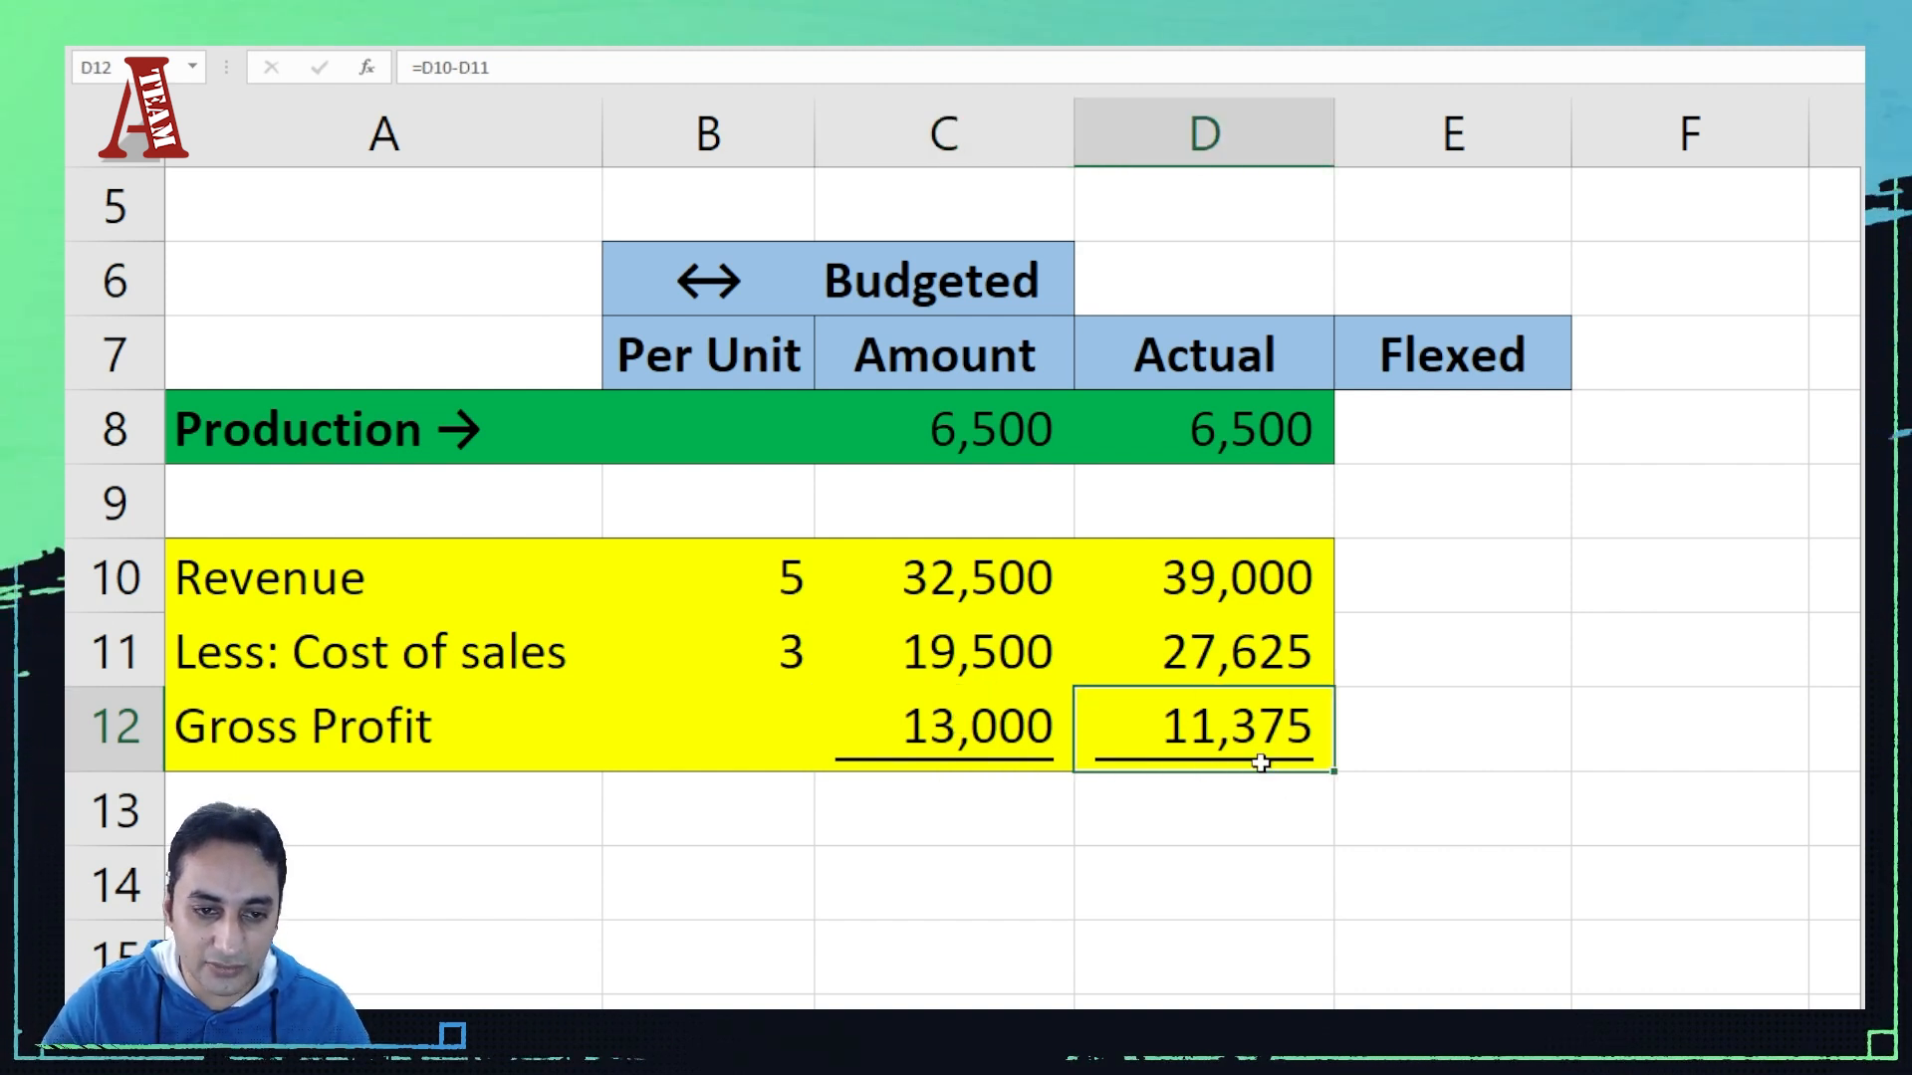
{"action": "left_click", "coordinate": [1040, 724]}
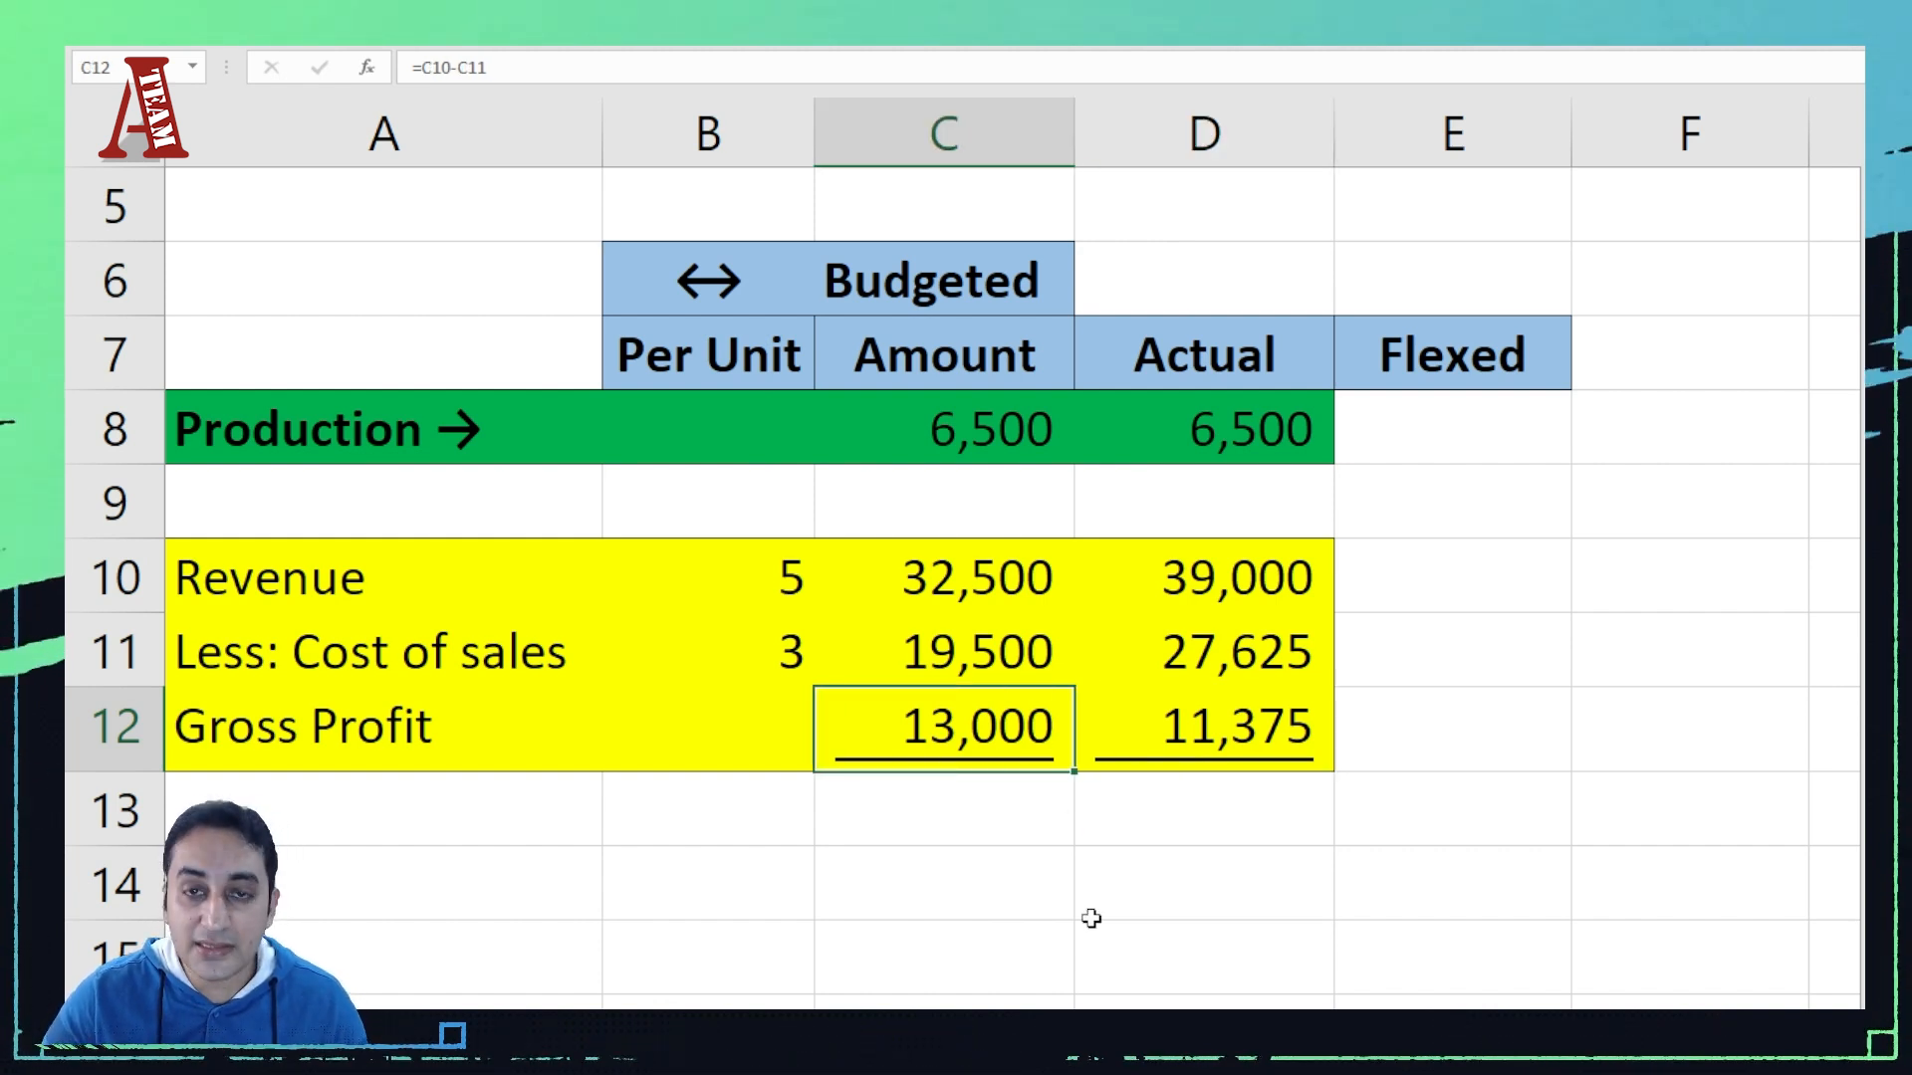
{"action": "left_click", "coordinate": [1276, 741]}
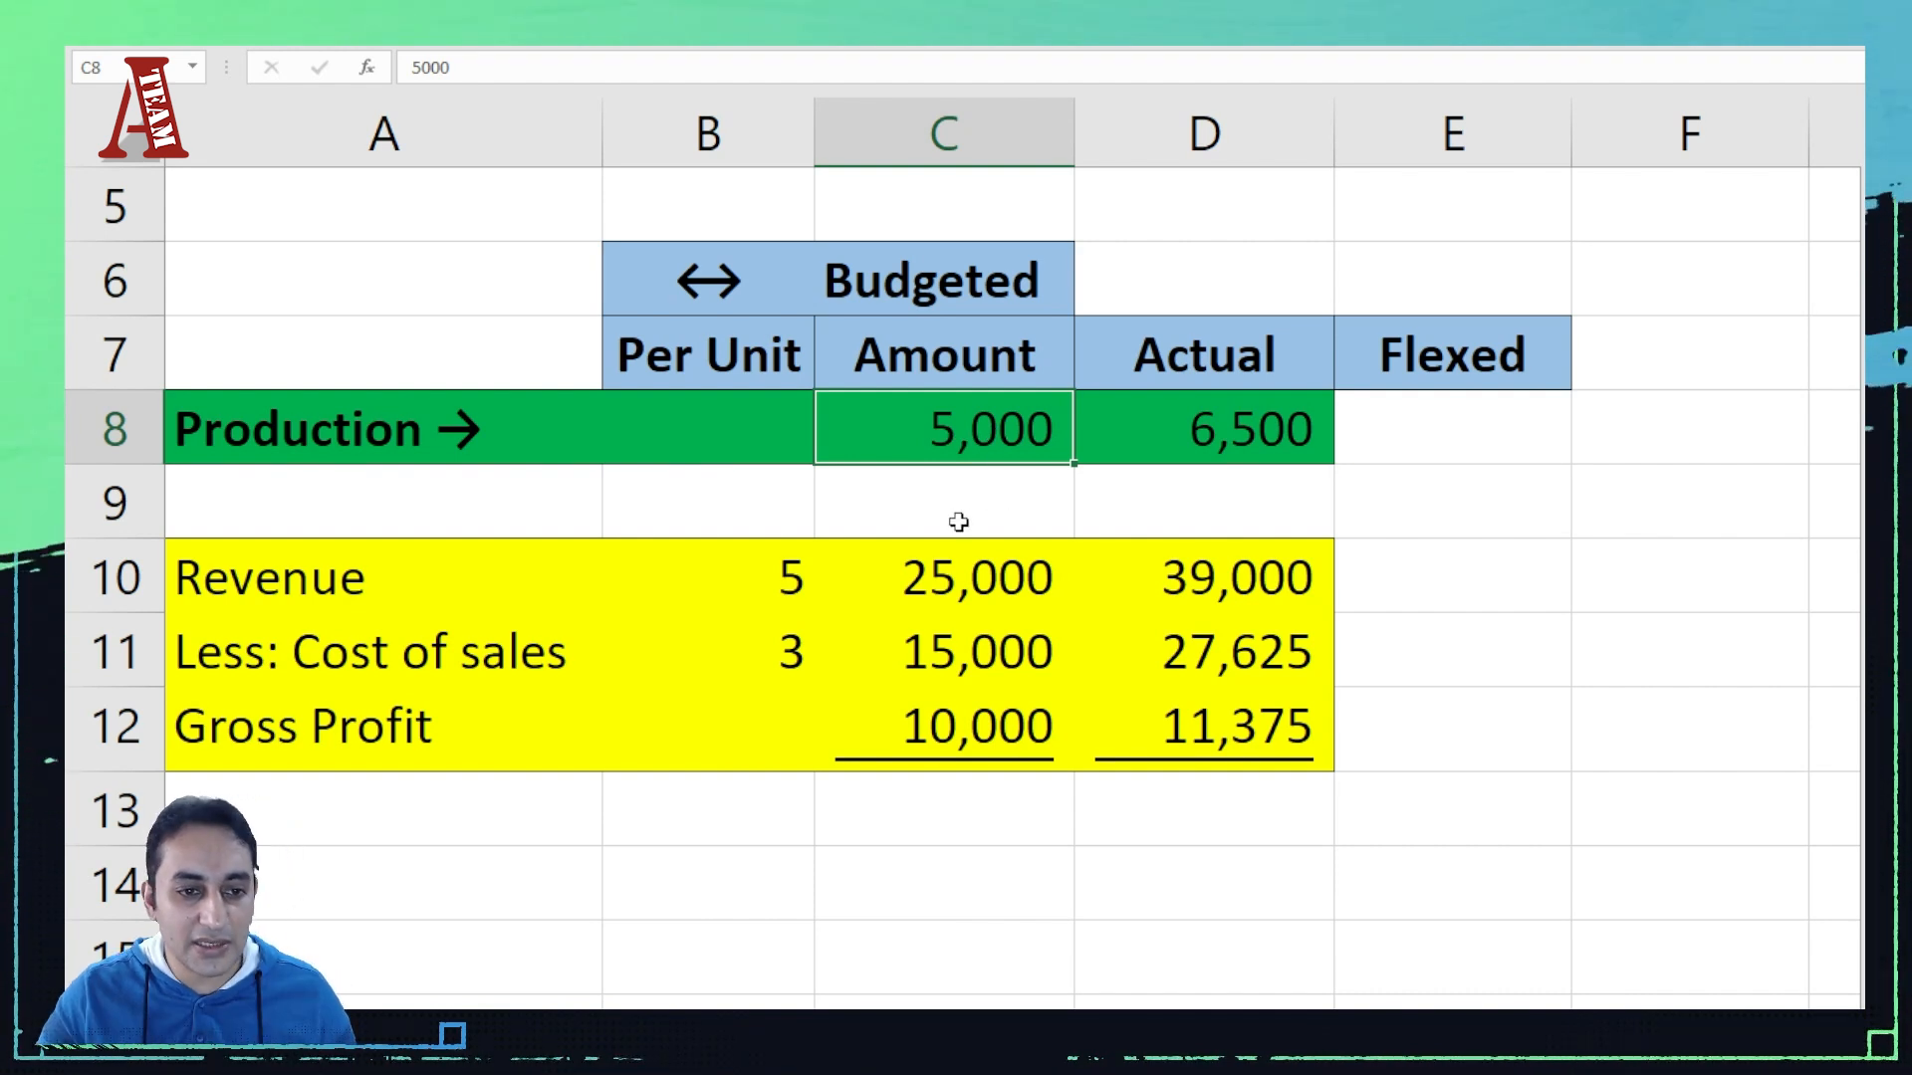
{"action": "left_click", "coordinate": [947, 581]}
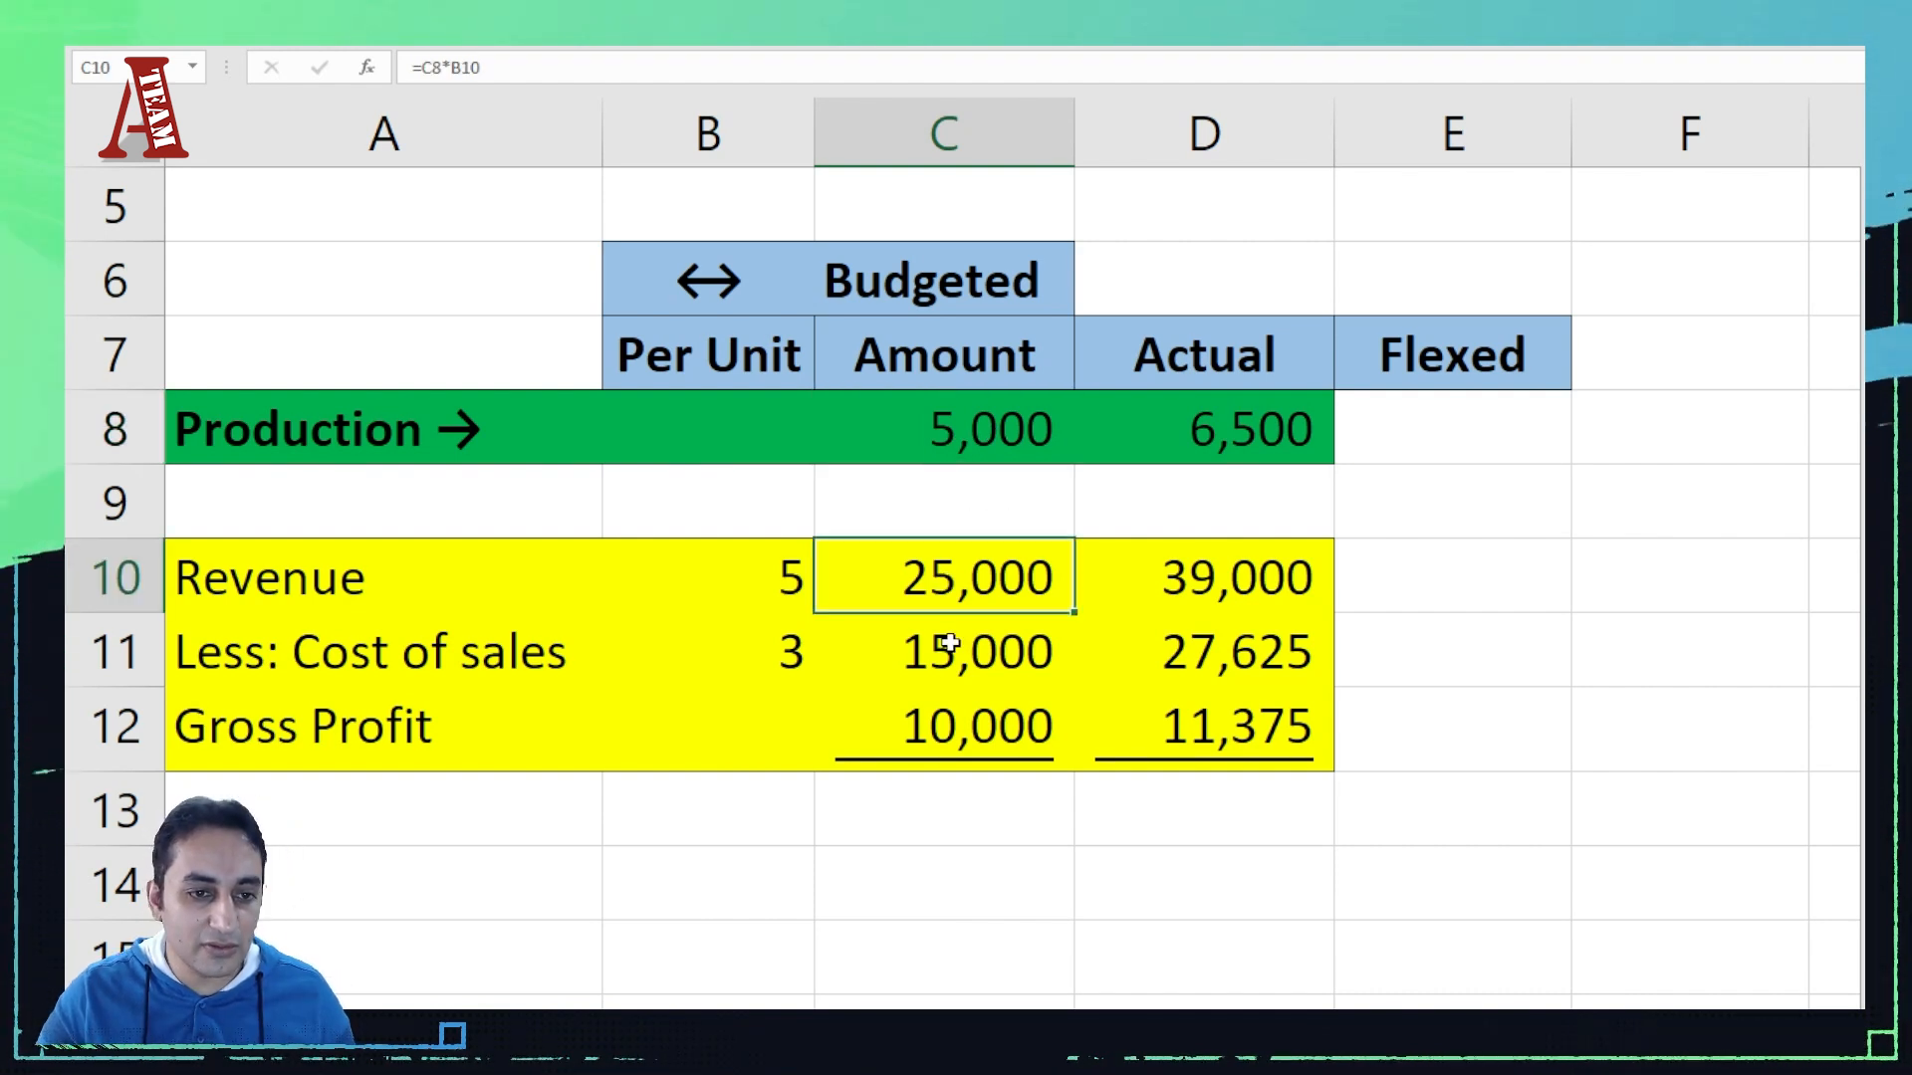
{"action": "left_click", "coordinate": [939, 720]}
Step: Enter 6500 as the production quantity in the Flexed column, cell E8
{"action": "left_click", "coordinate": [1441, 437]}
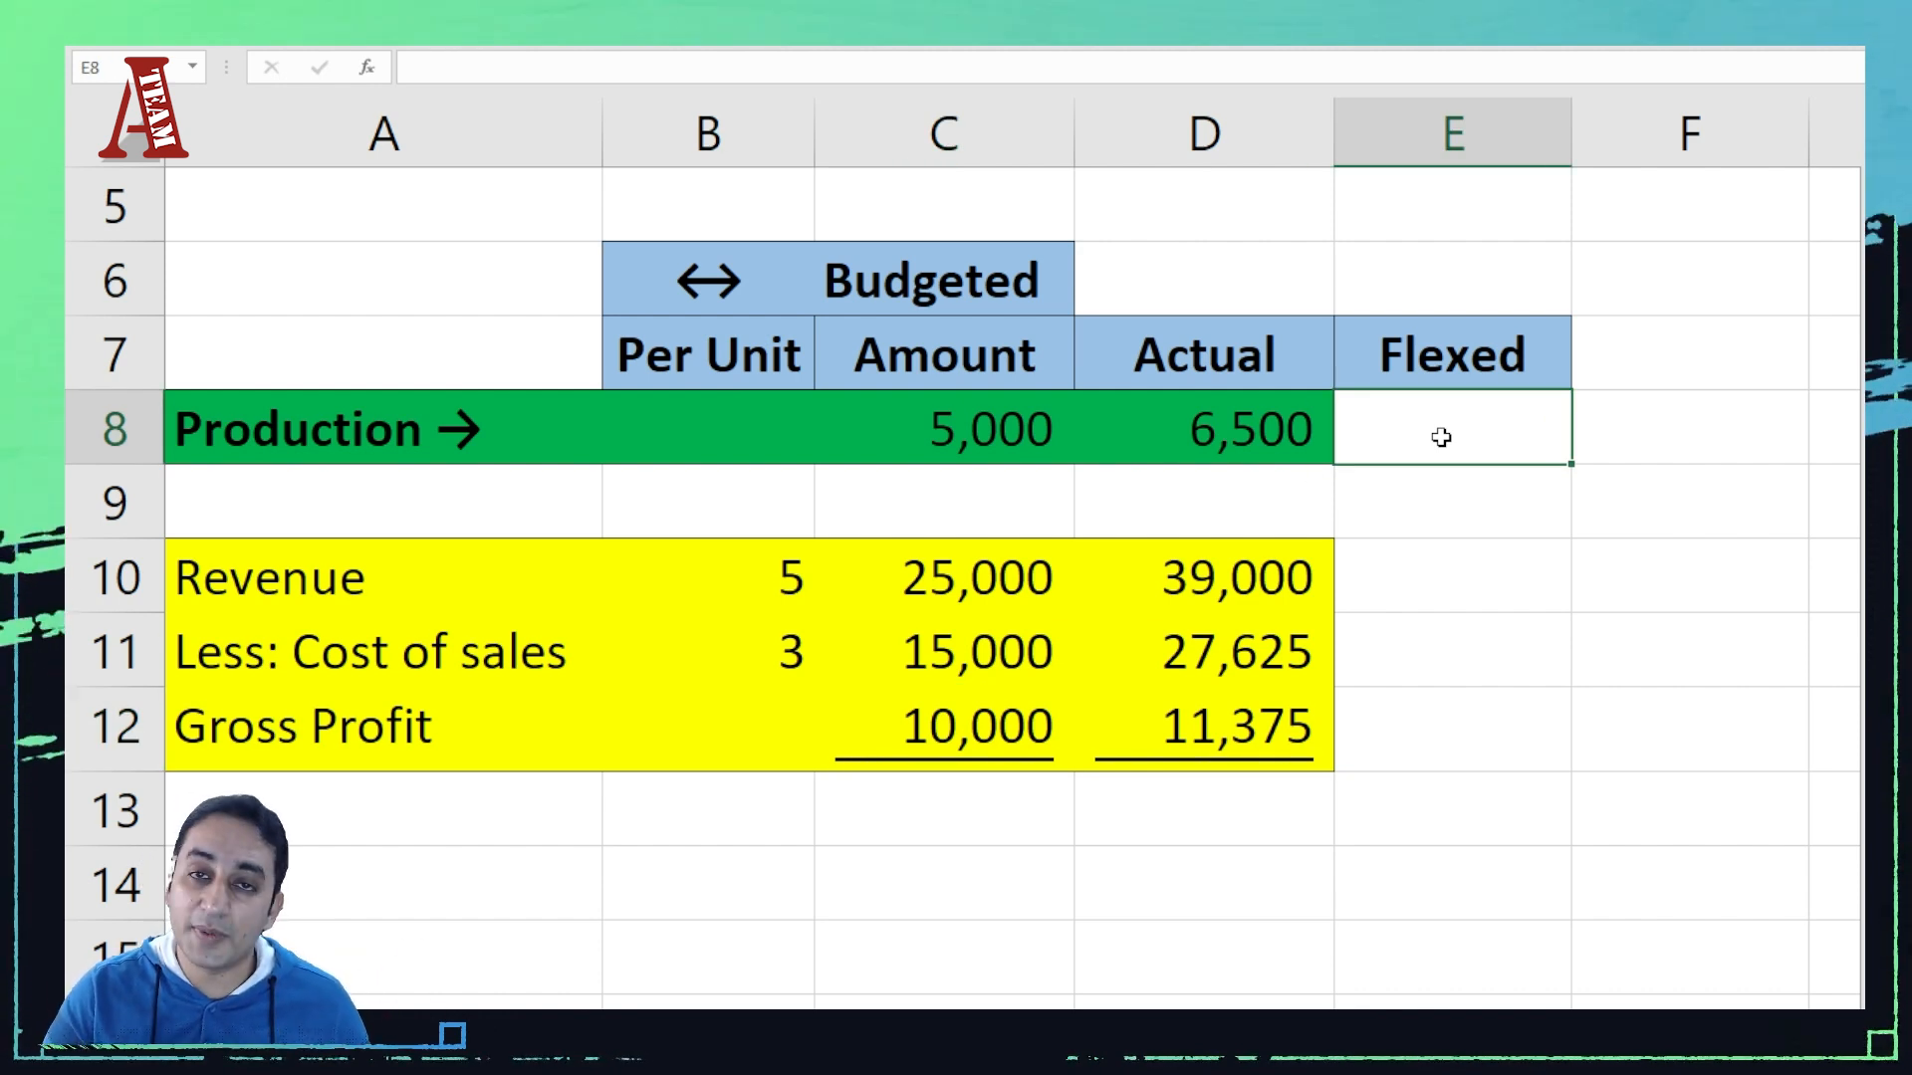
{"action": "type", "text": "65"}
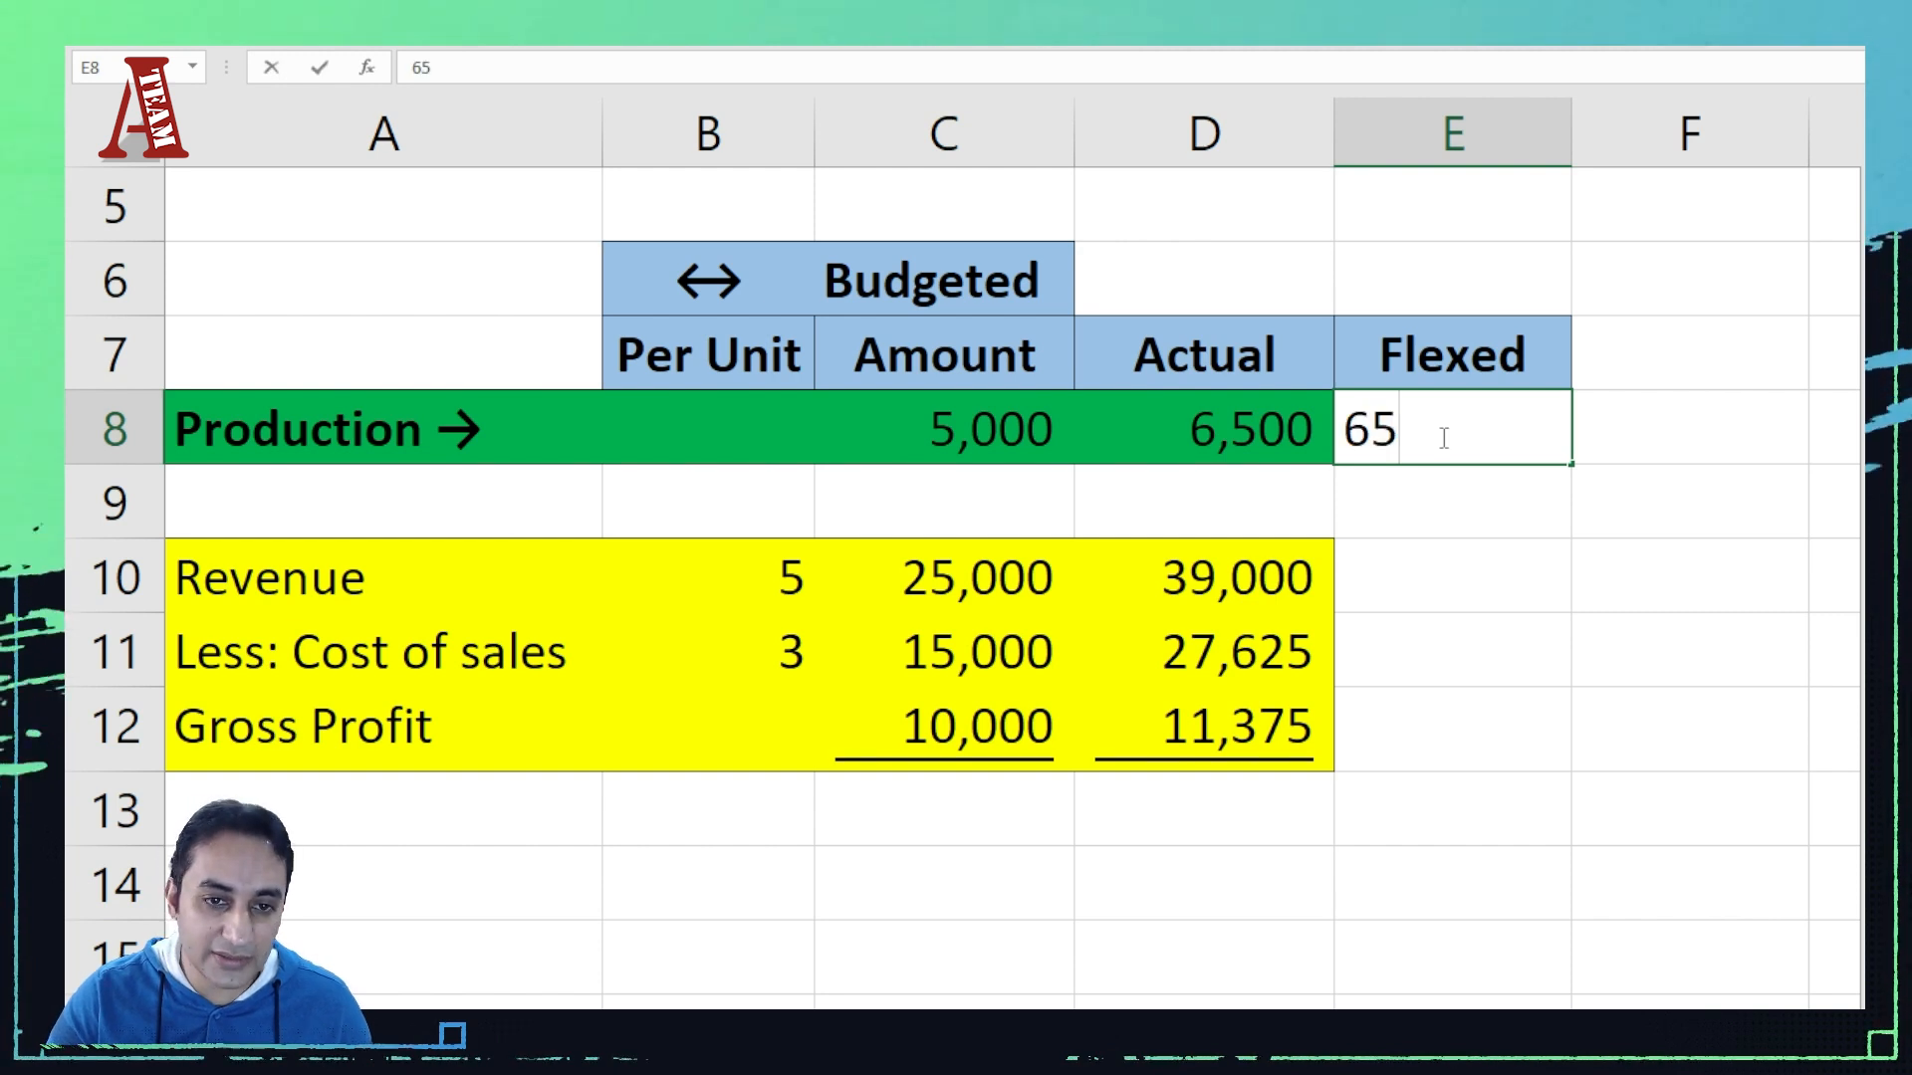
{"action": "type", "text": "00"}
{"action": "key", "text": "Return"}
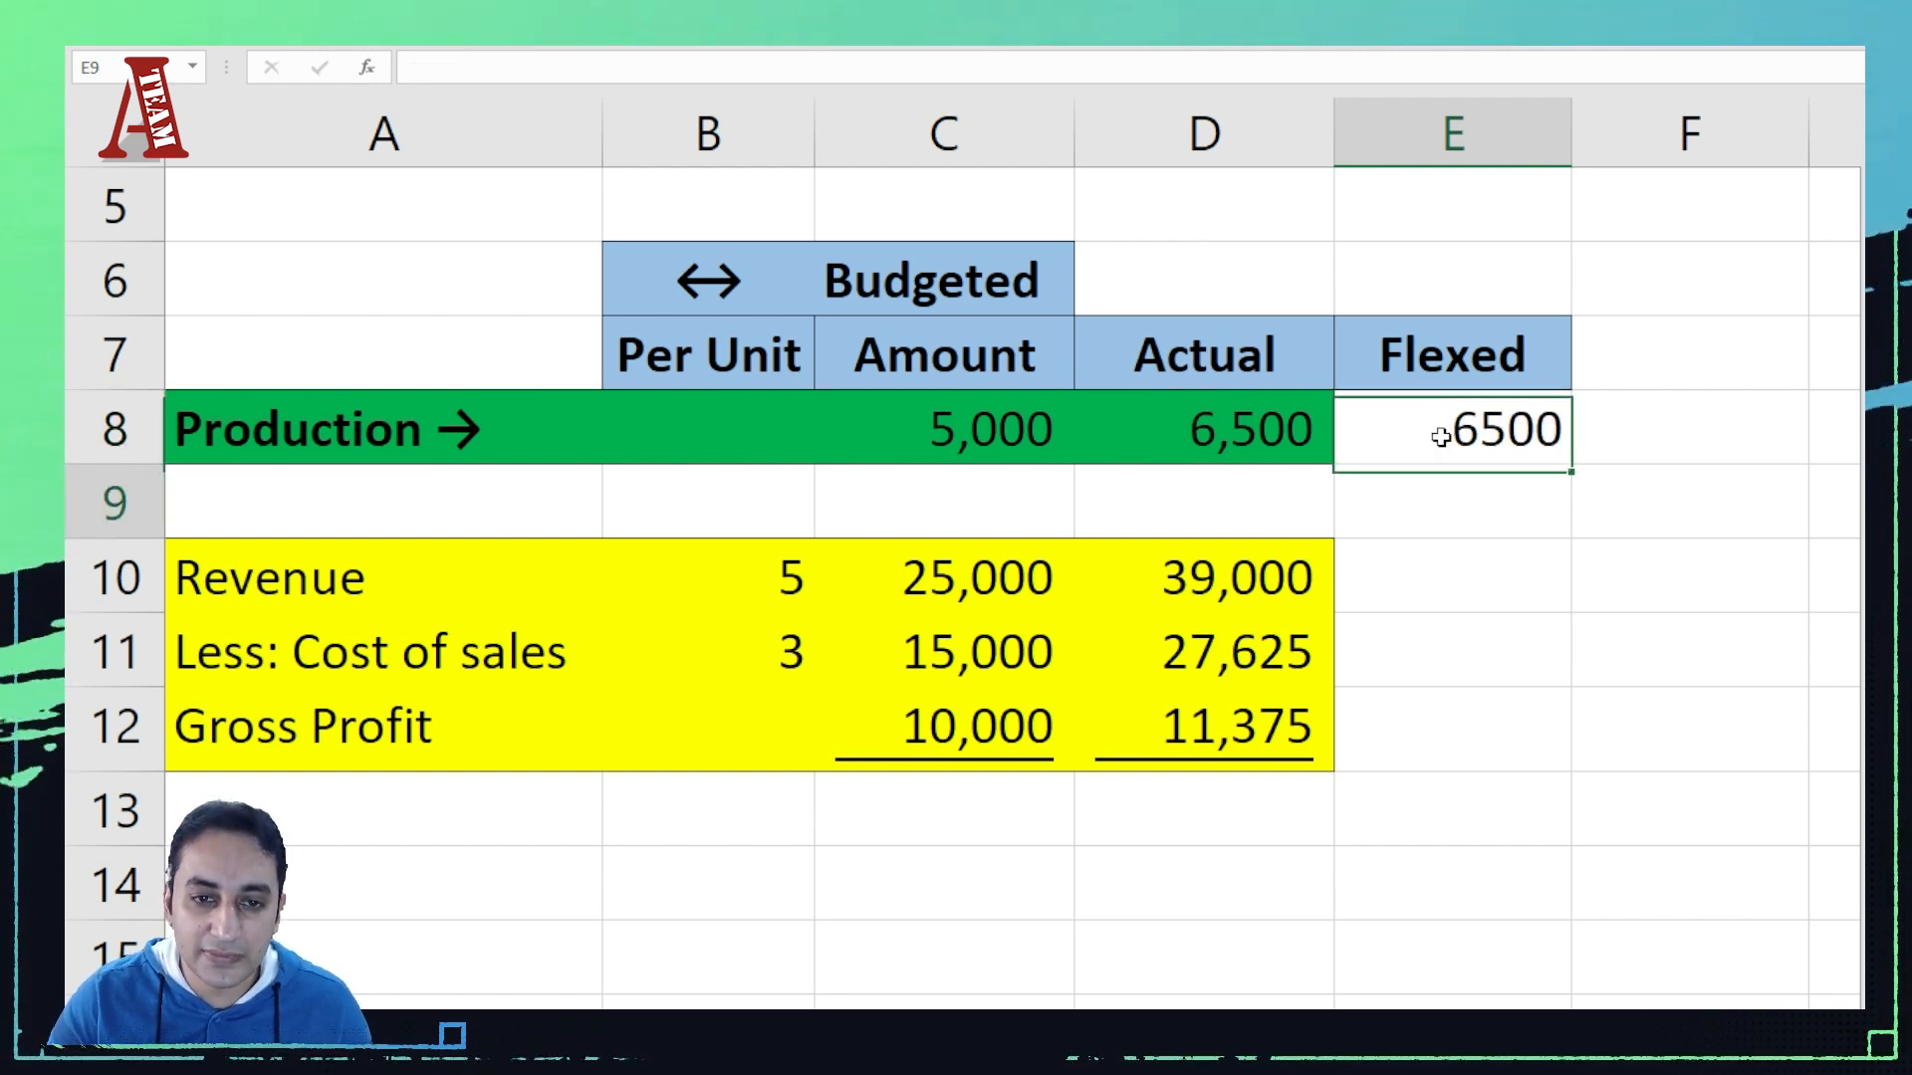
Step: Calculate flexed revenue in E10 as flexed production times the per-unit revenue with =E8*B10
{"action": "key", "text": "Return"}
{"action": "type", "text": "="}
{"action": "left_click", "coordinate": [1441, 437]}
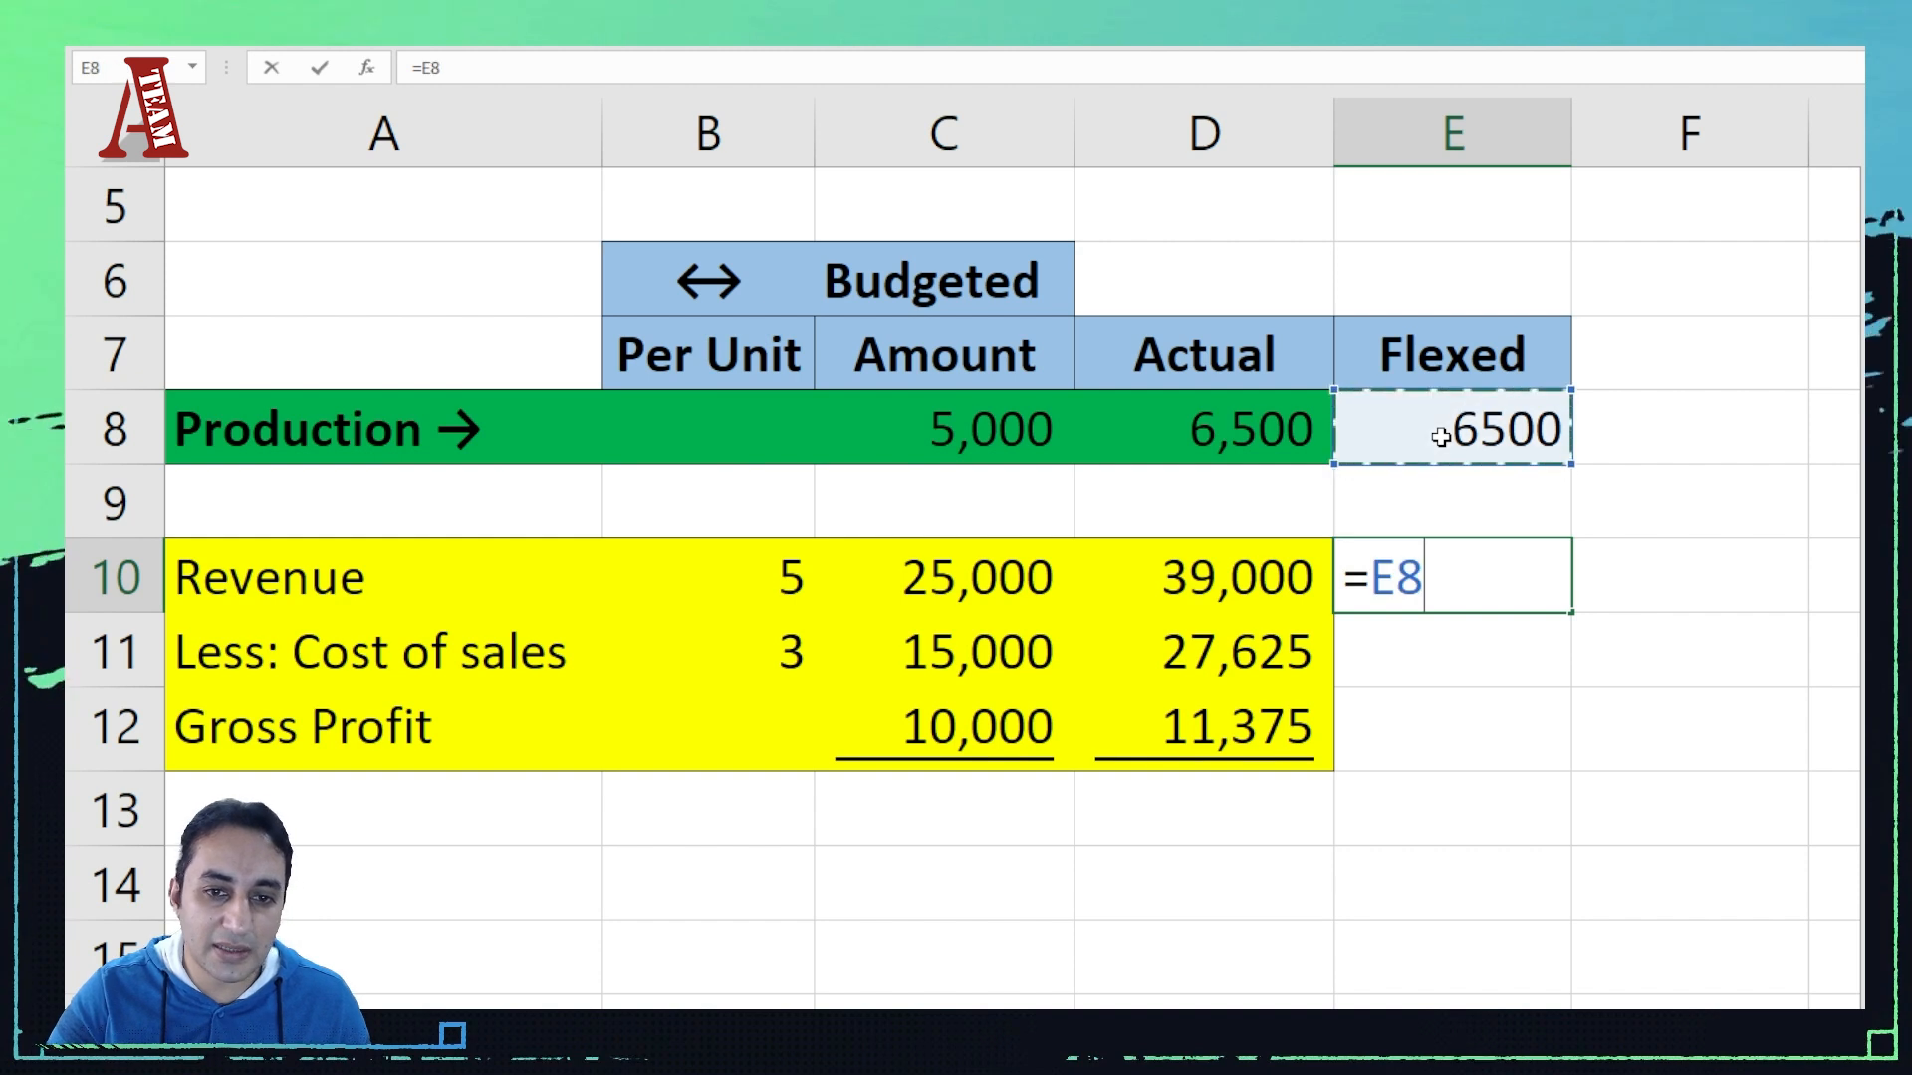
{"action": "type", "text": "*"}
{"action": "key", "text": "Left"}
{"action": "key", "text": "Left"}
{"action": "key", "text": "Left"}
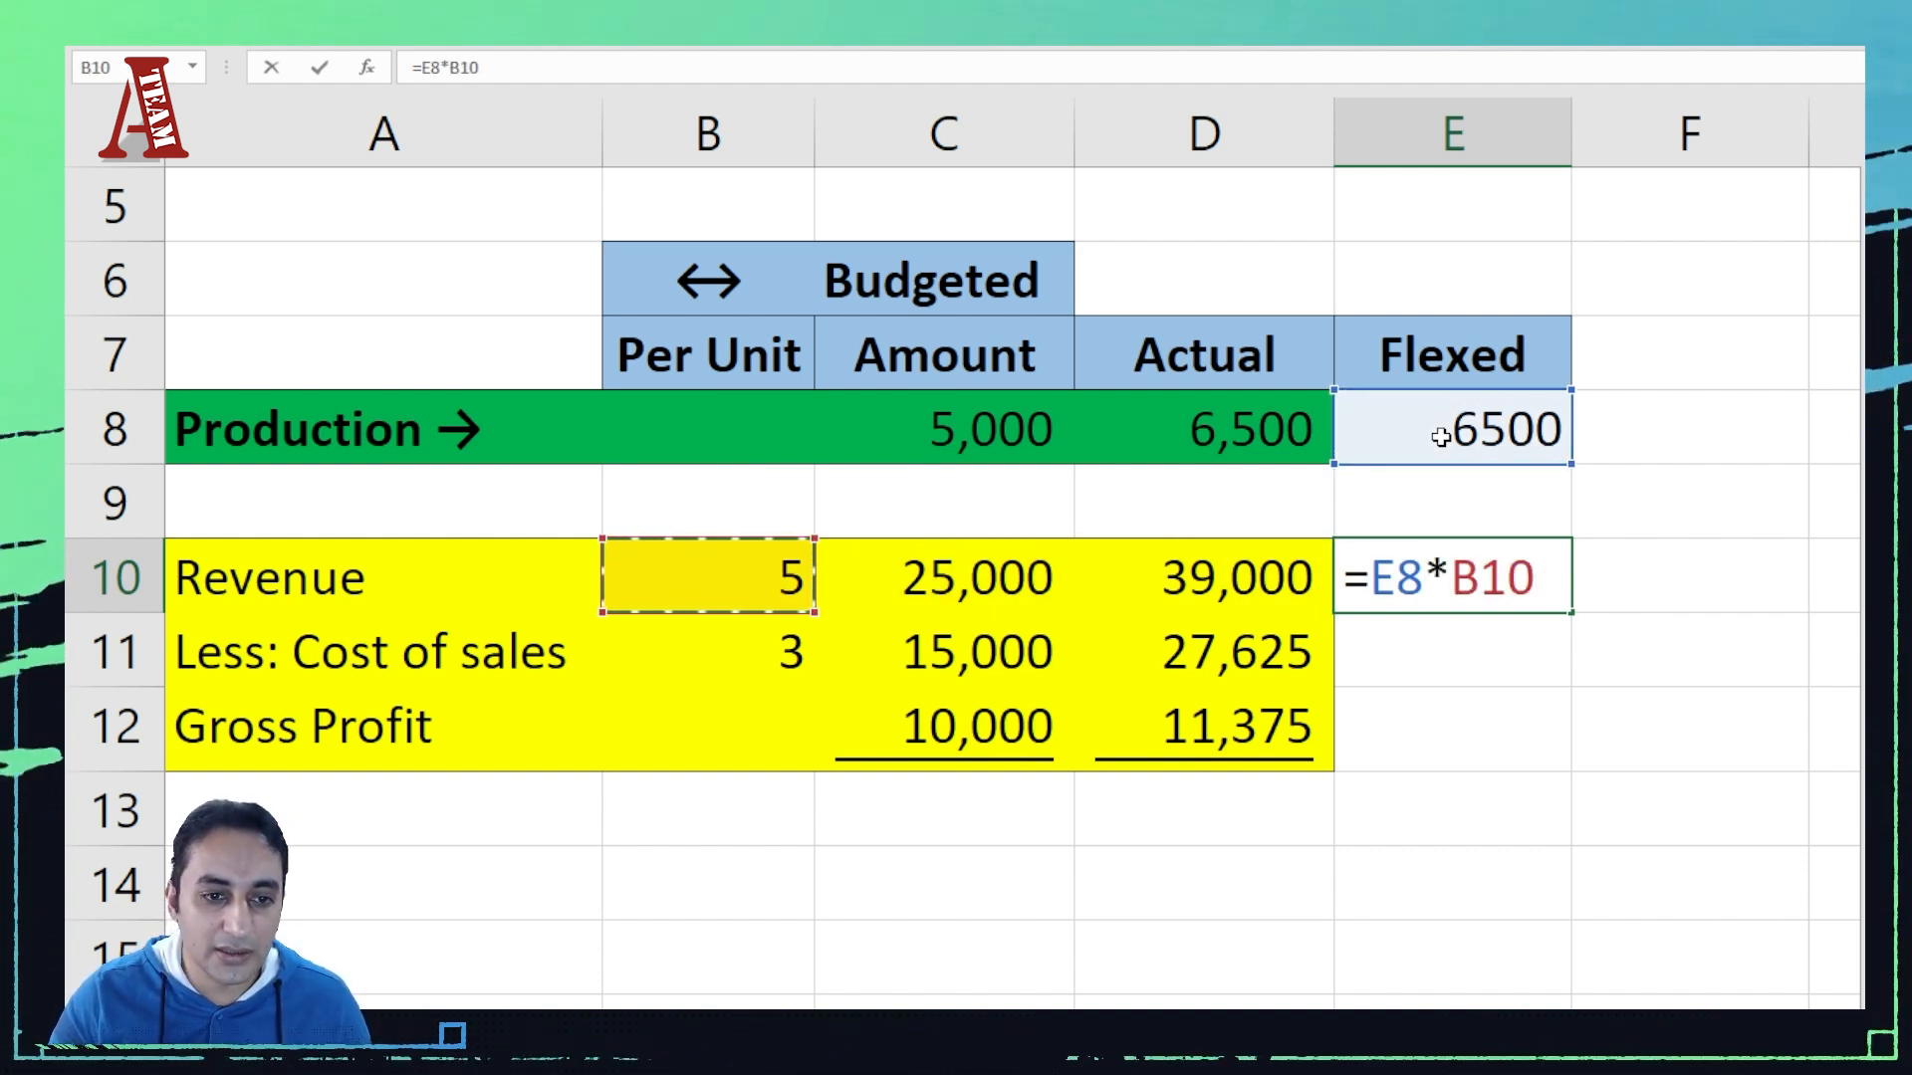
{"action": "key", "text": "Return"}
Step: Copy the flexed revenue formula from E10 down to the cost of sales cell E11
{"action": "key", "text": "Up"}
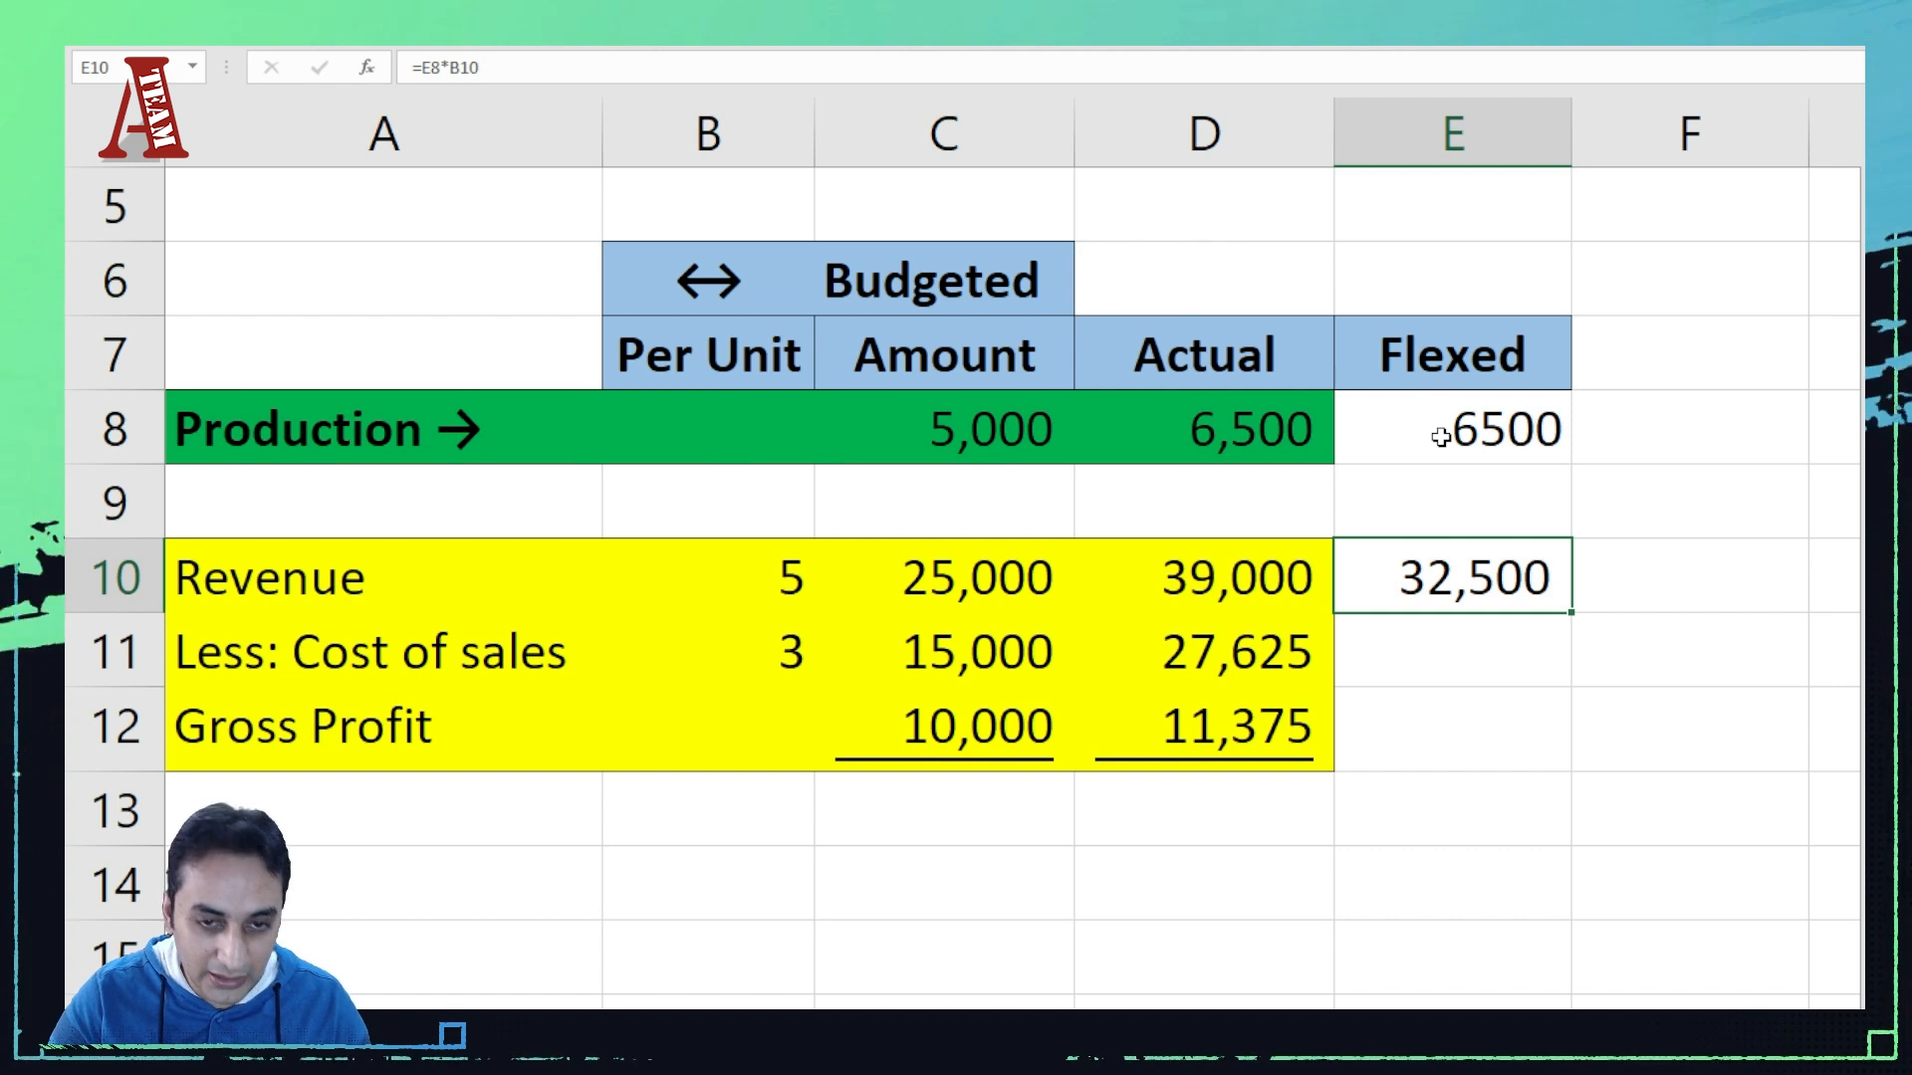
{"action": "key", "text": "ctrl+c"}
{"action": "key", "text": "Down"}
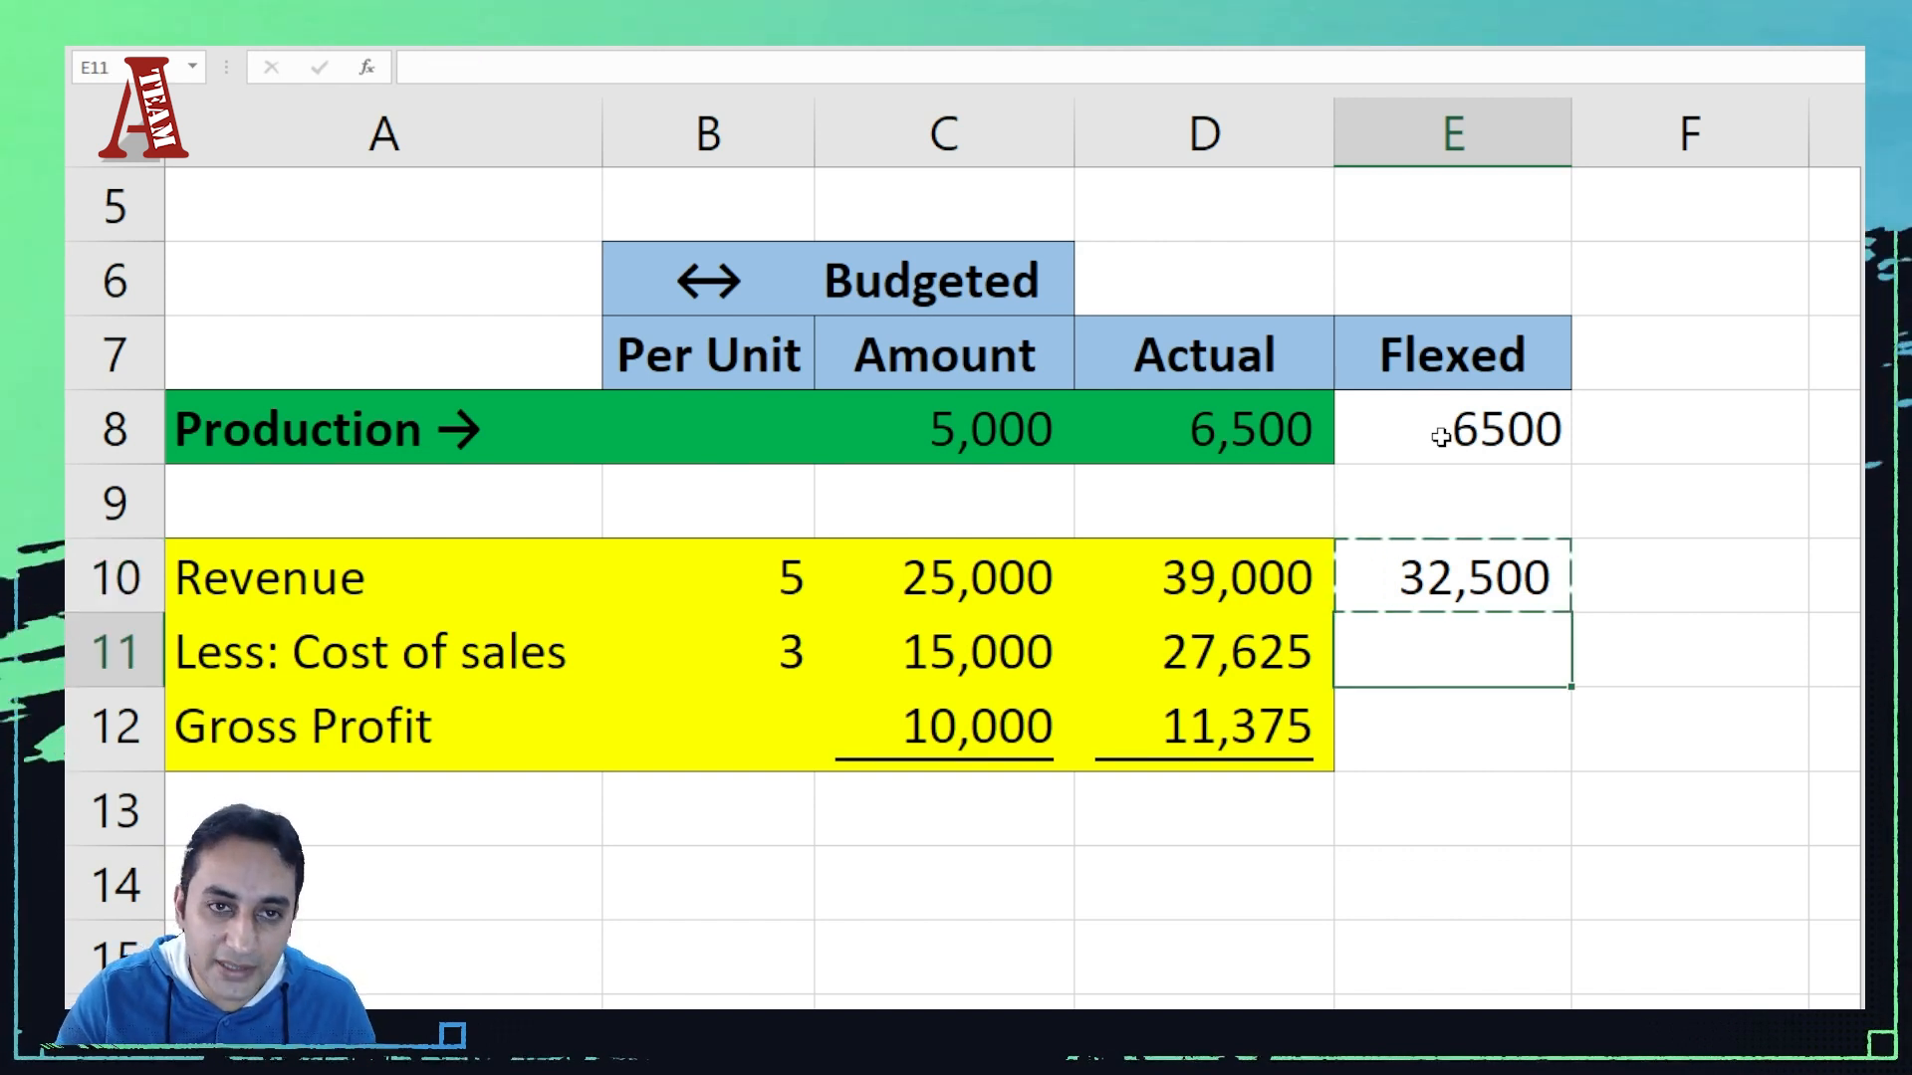
{"action": "key", "text": "ctrl+v"}
Step: Inspect the cell references in the flexed revenue formula in E10 and its copy in E11
{"action": "key", "text": "Up"}
{"action": "key", "text": "F2"}
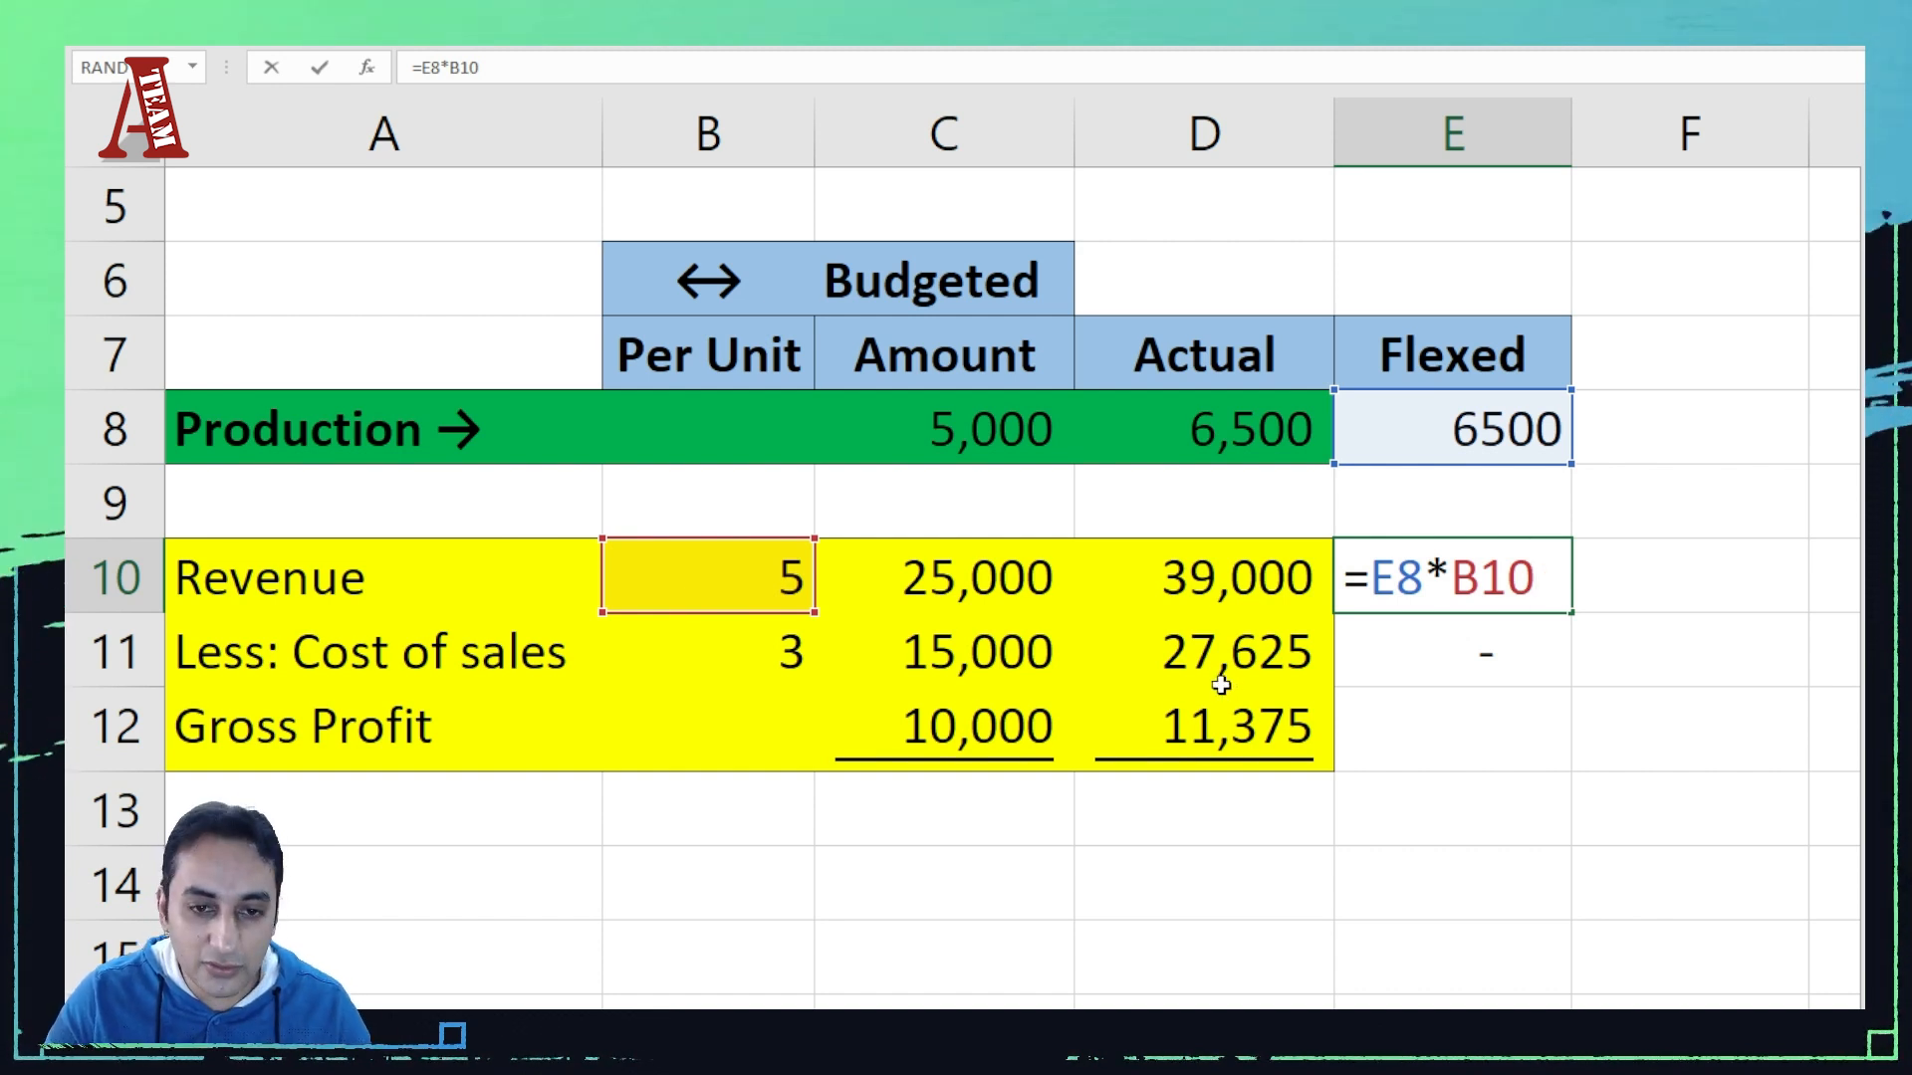
{"action": "key", "text": "ctrl+Return"}
{"action": "double_click", "coordinate": [1478, 653]}
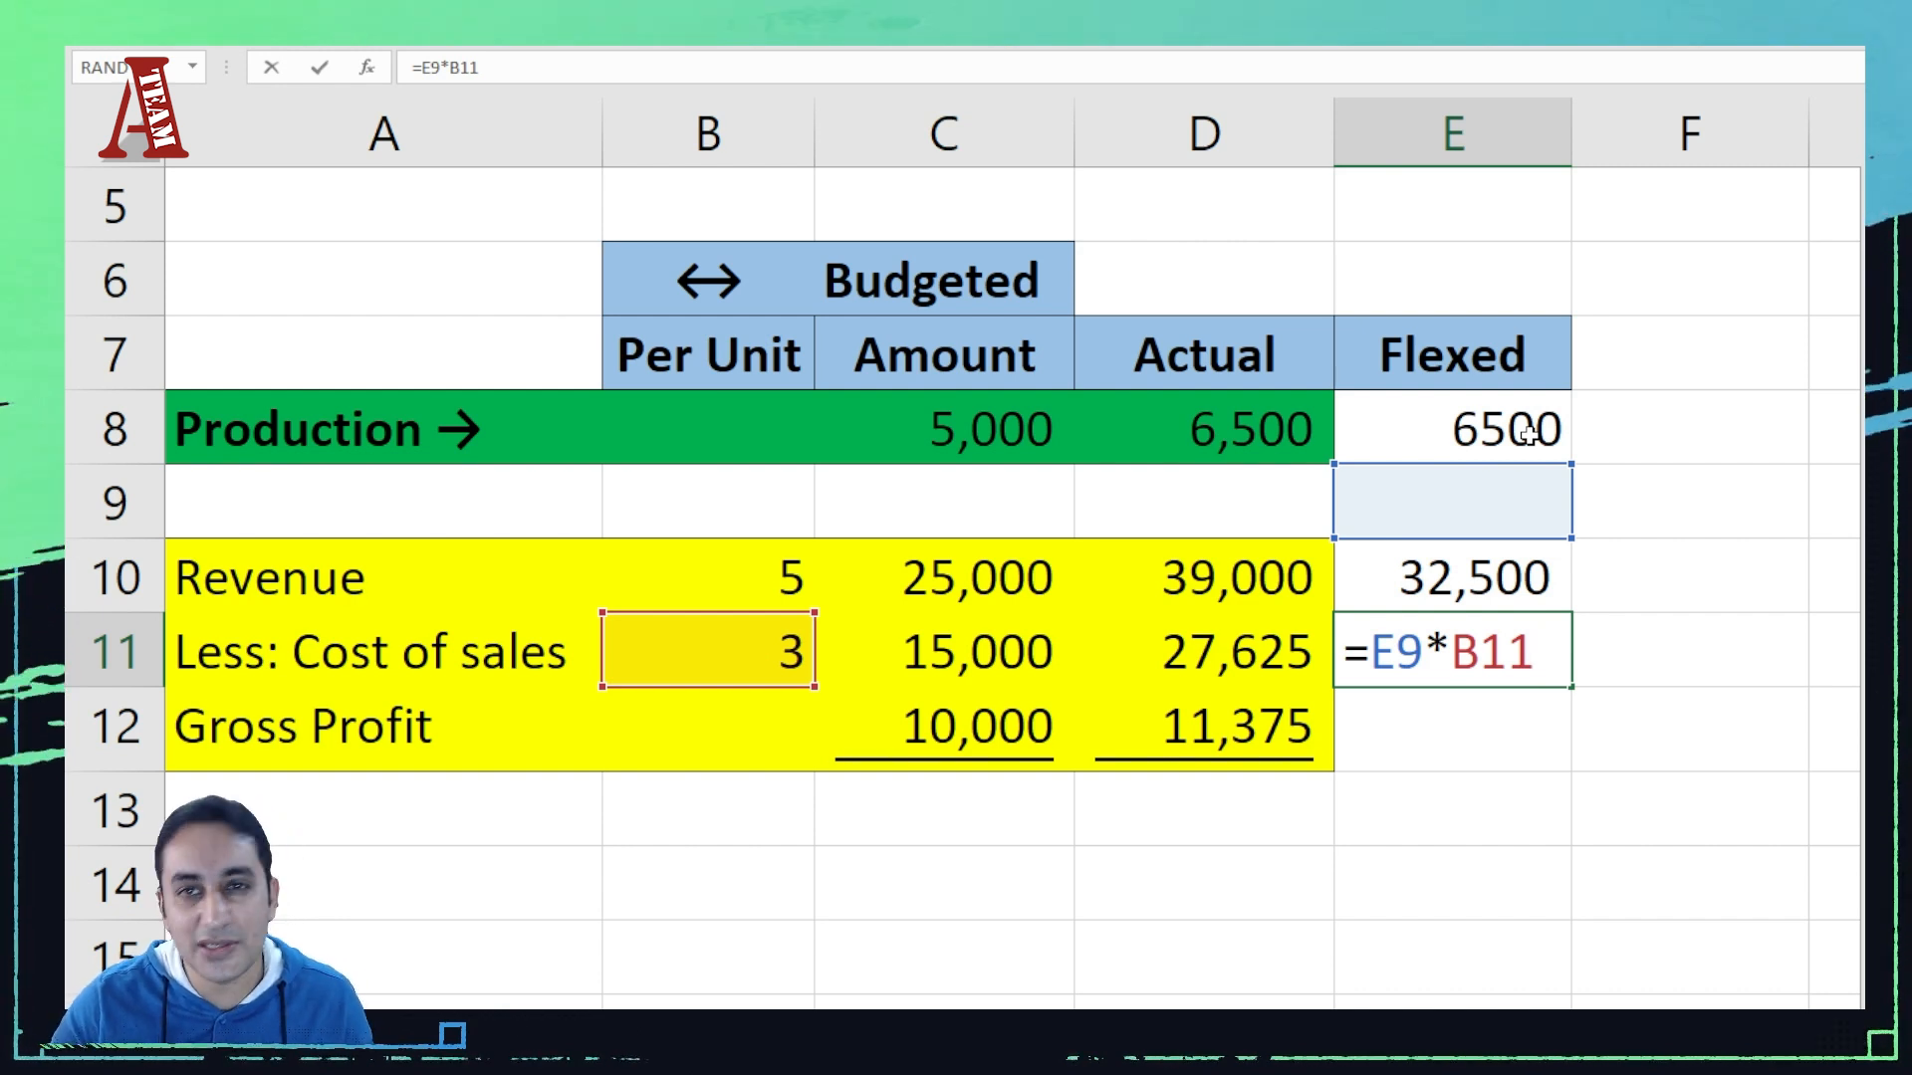
{"action": "key", "text": "shift+Return"}
Step: Make the production reference absolute in the flexed revenue formula in E10, so it reads =$E$8*B10
{"action": "key", "text": "F2"}
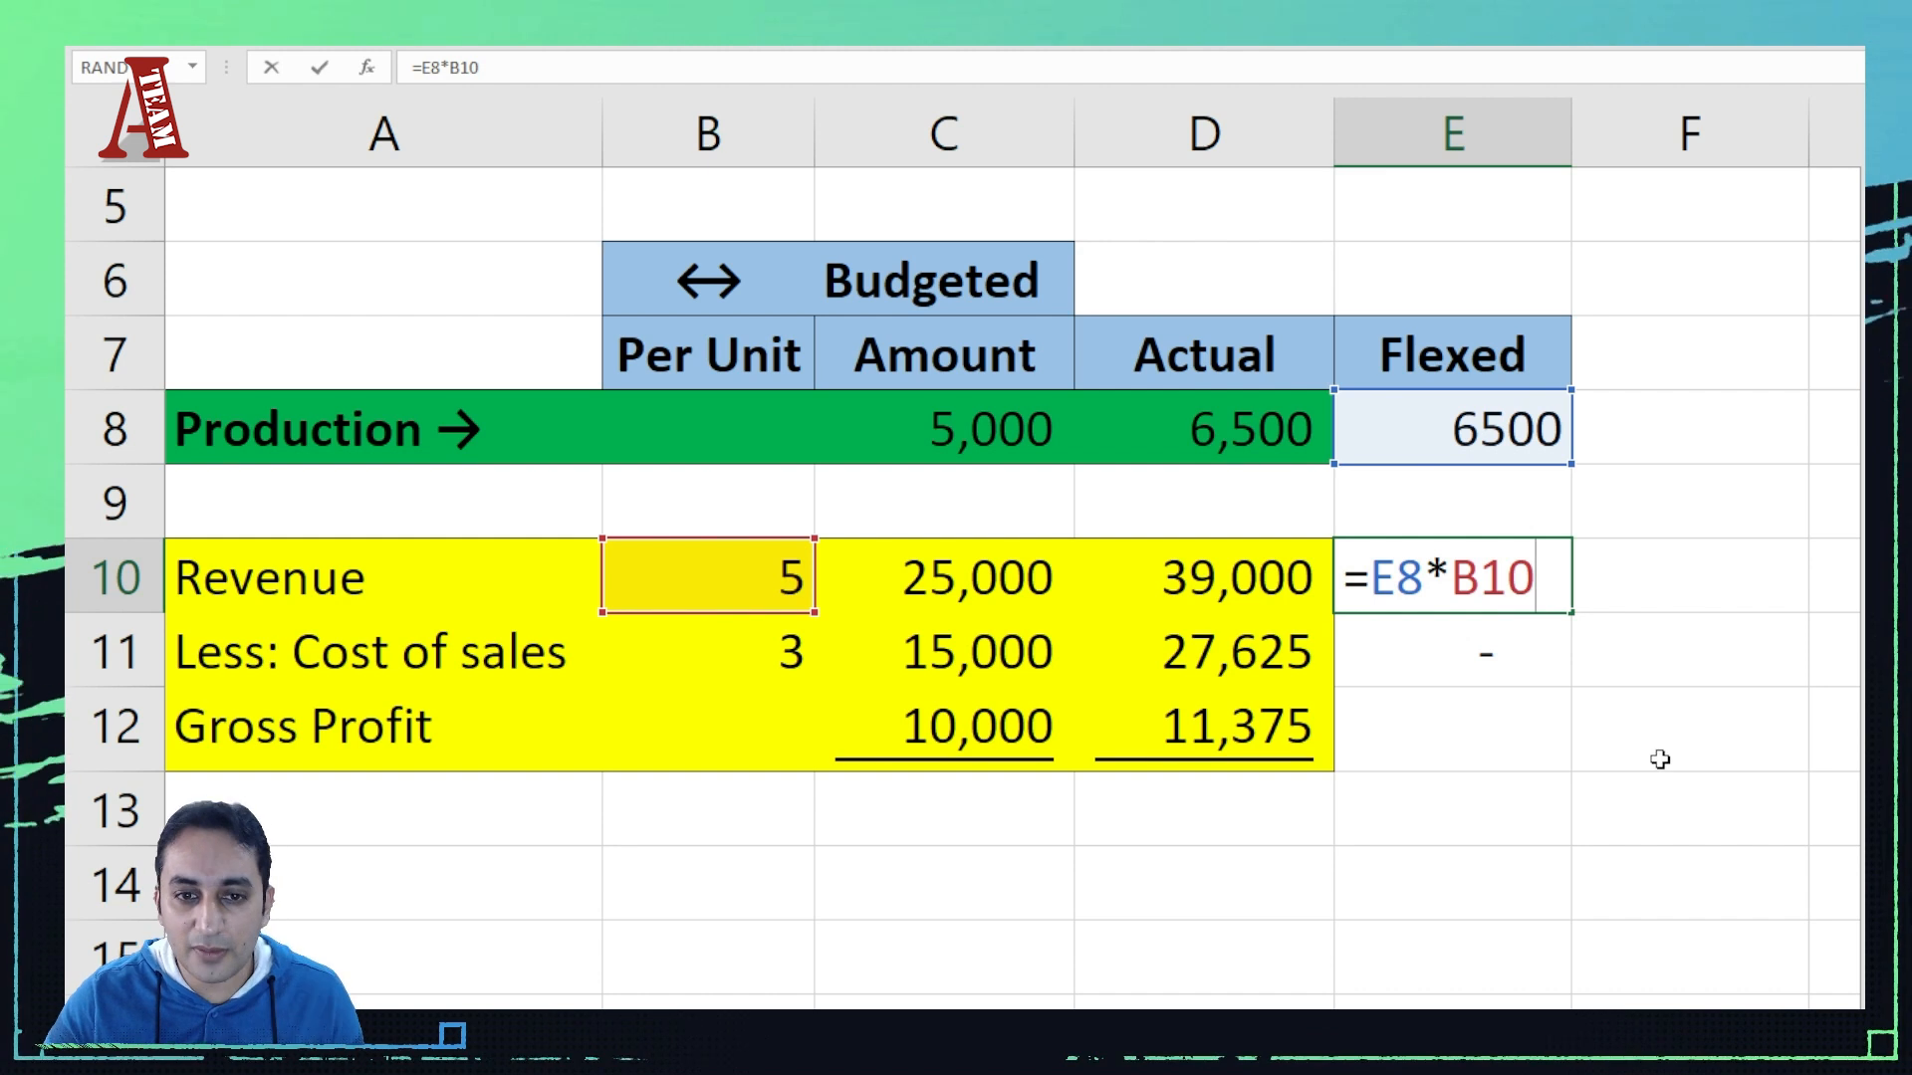
{"action": "key", "text": "Left"}
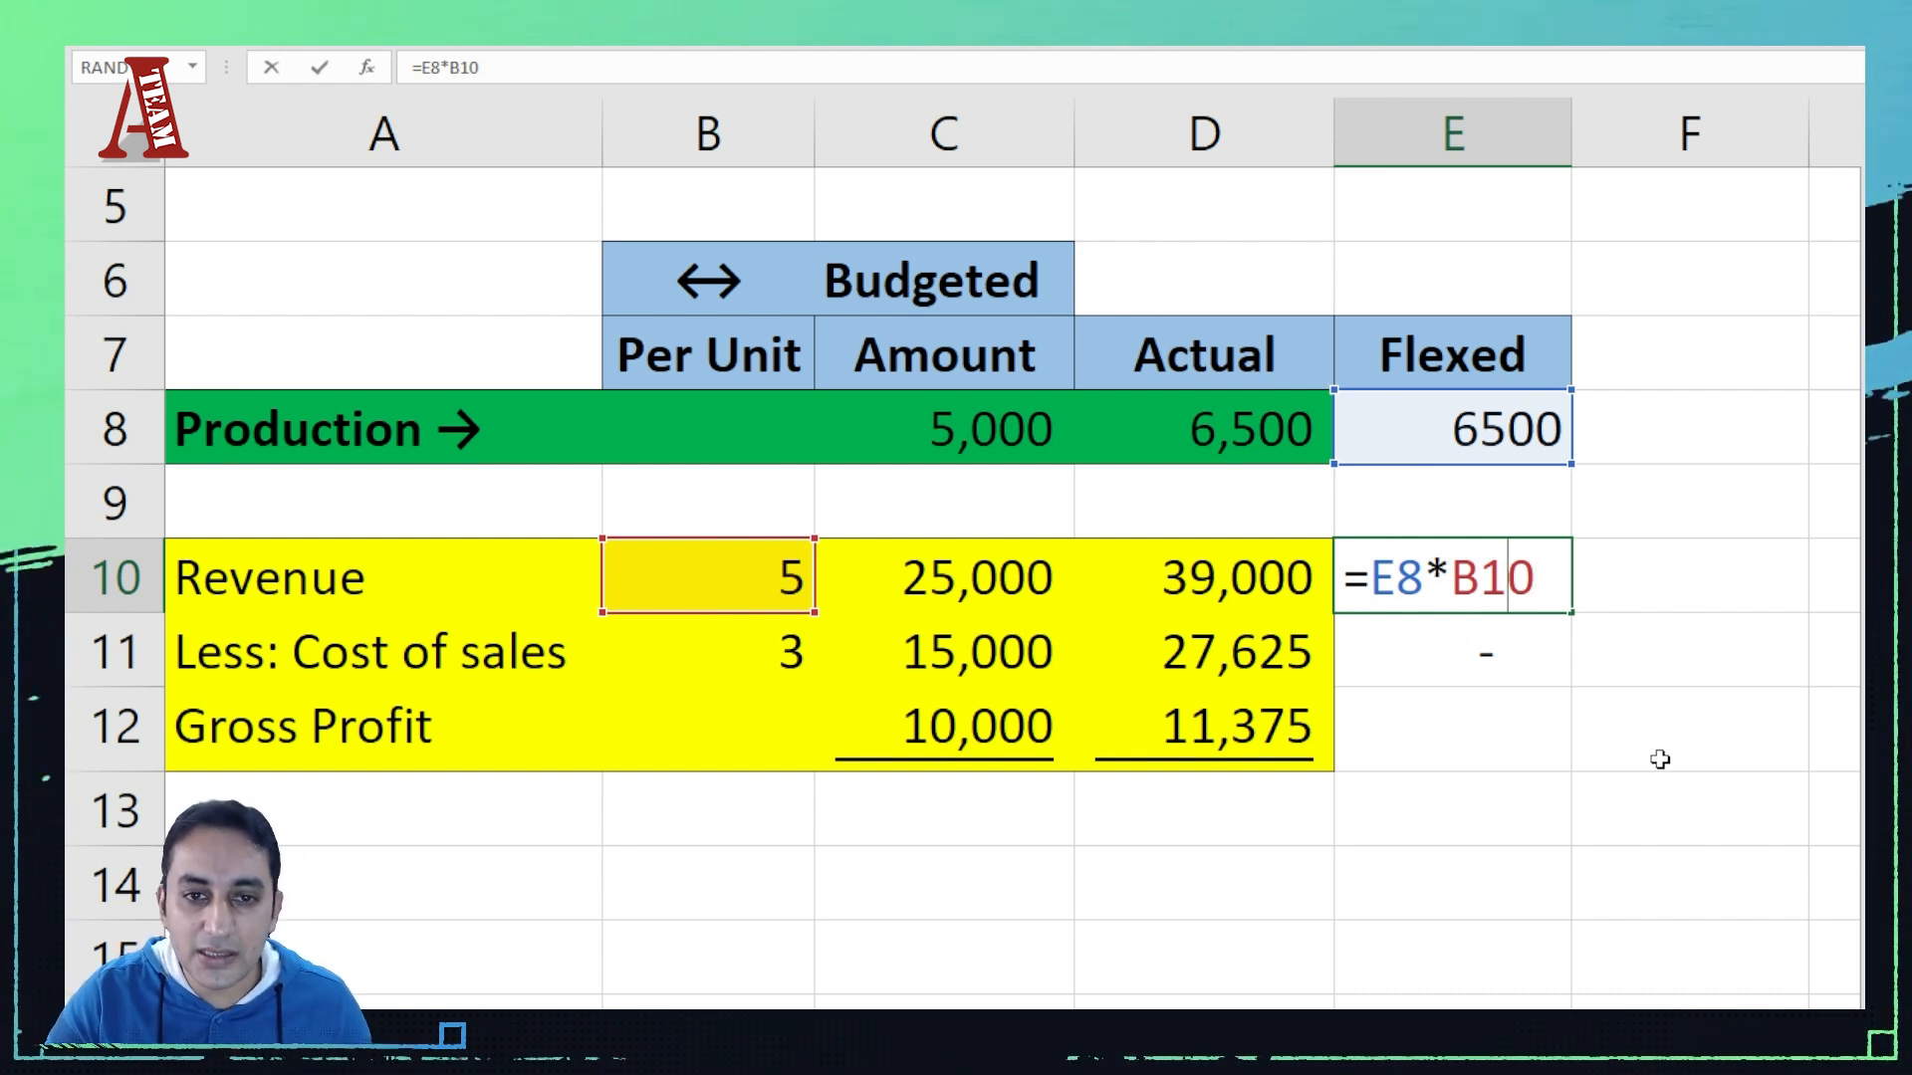
{"action": "key", "text": "Left"}
{"action": "key", "text": "Left"}
{"action": "key", "text": "Left"}
{"action": "key", "text": "Left"}
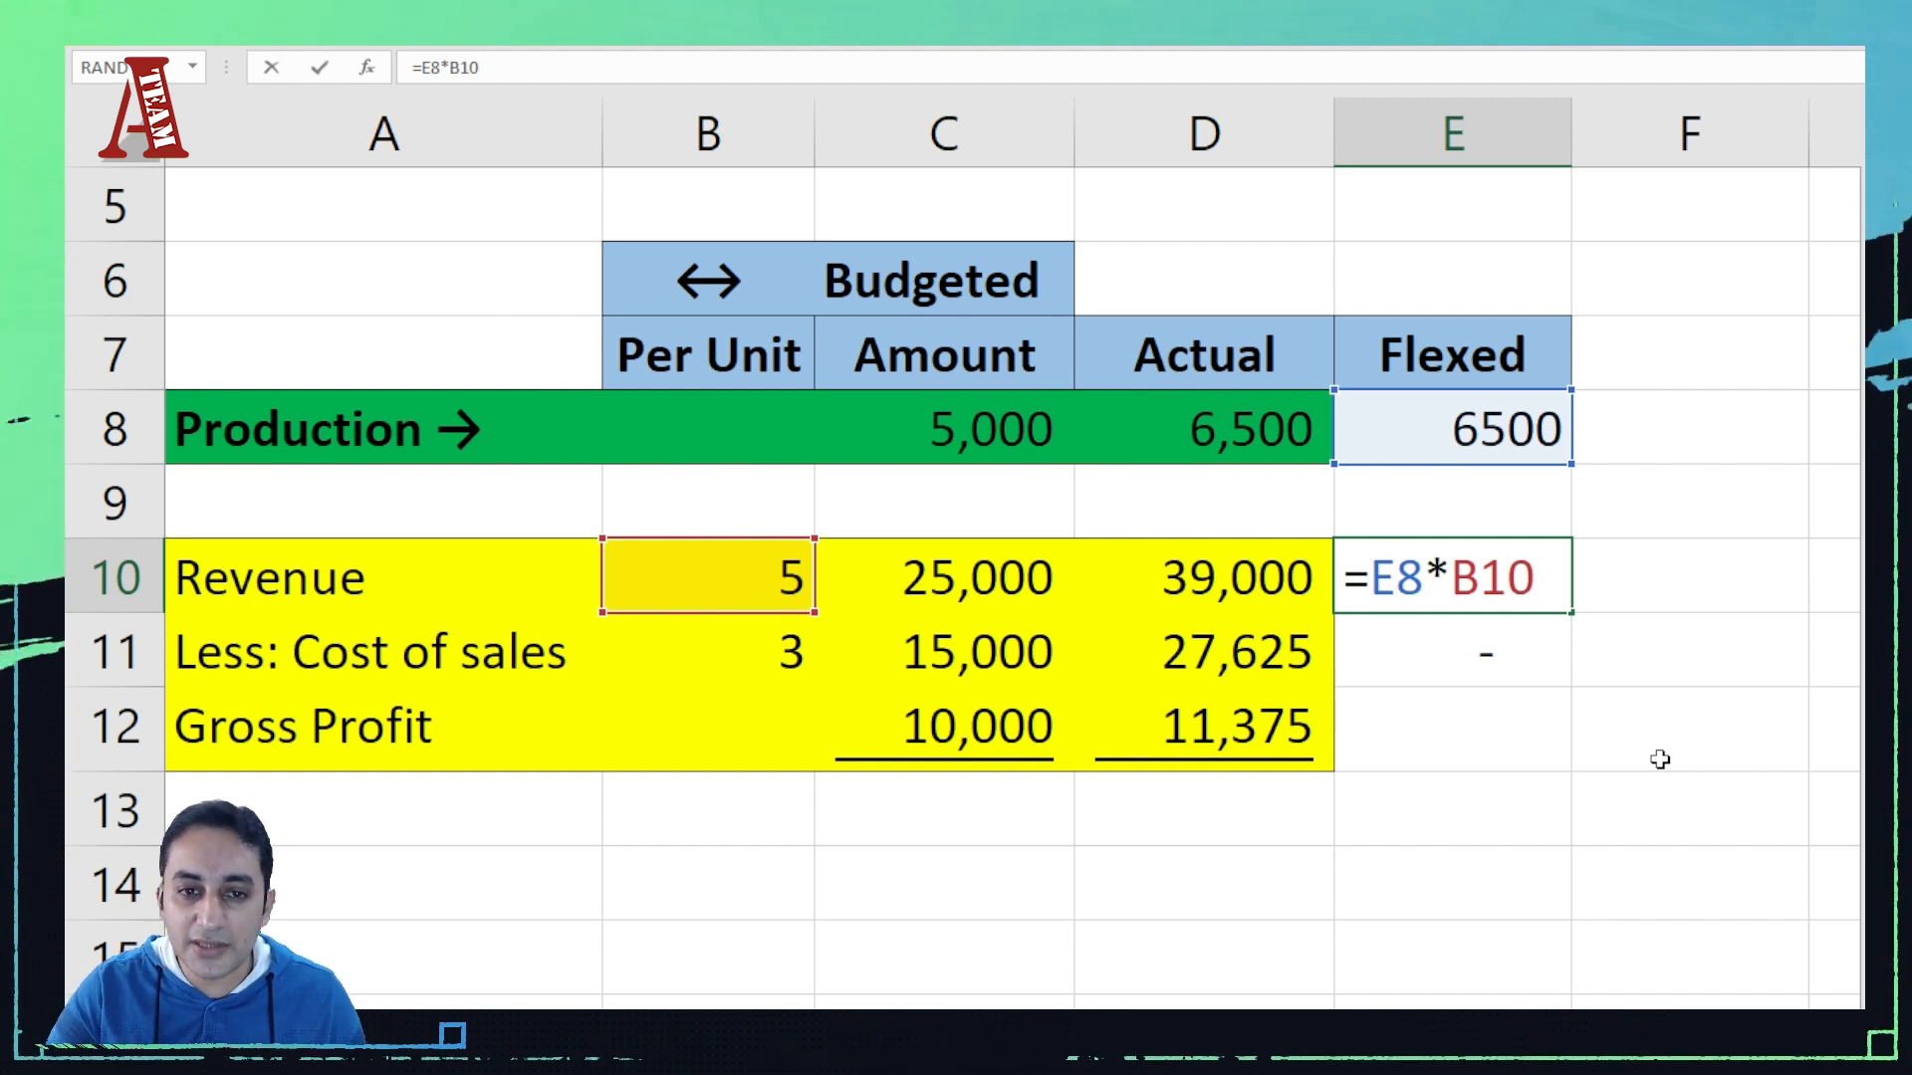
{"action": "key", "text": "F4"}
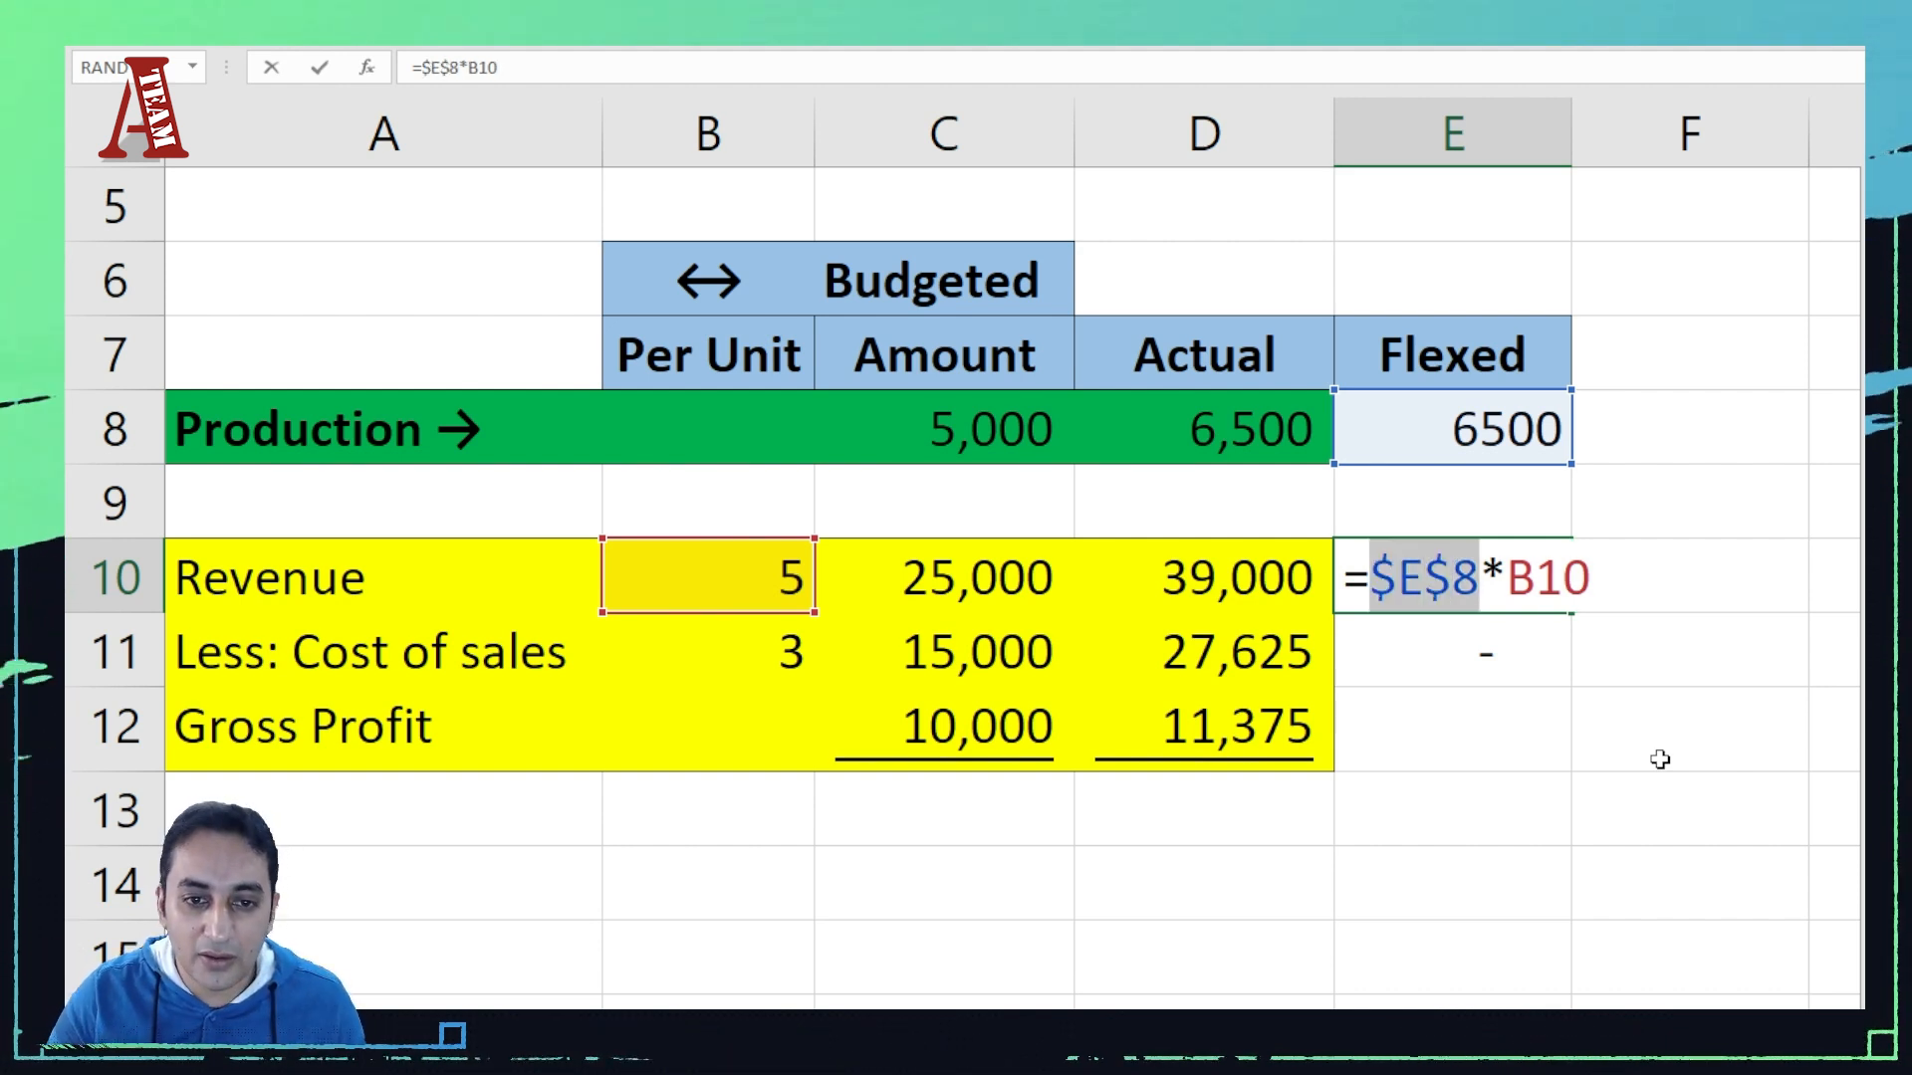
{"action": "key", "text": "Return"}
{"action": "key", "text": "Up"}
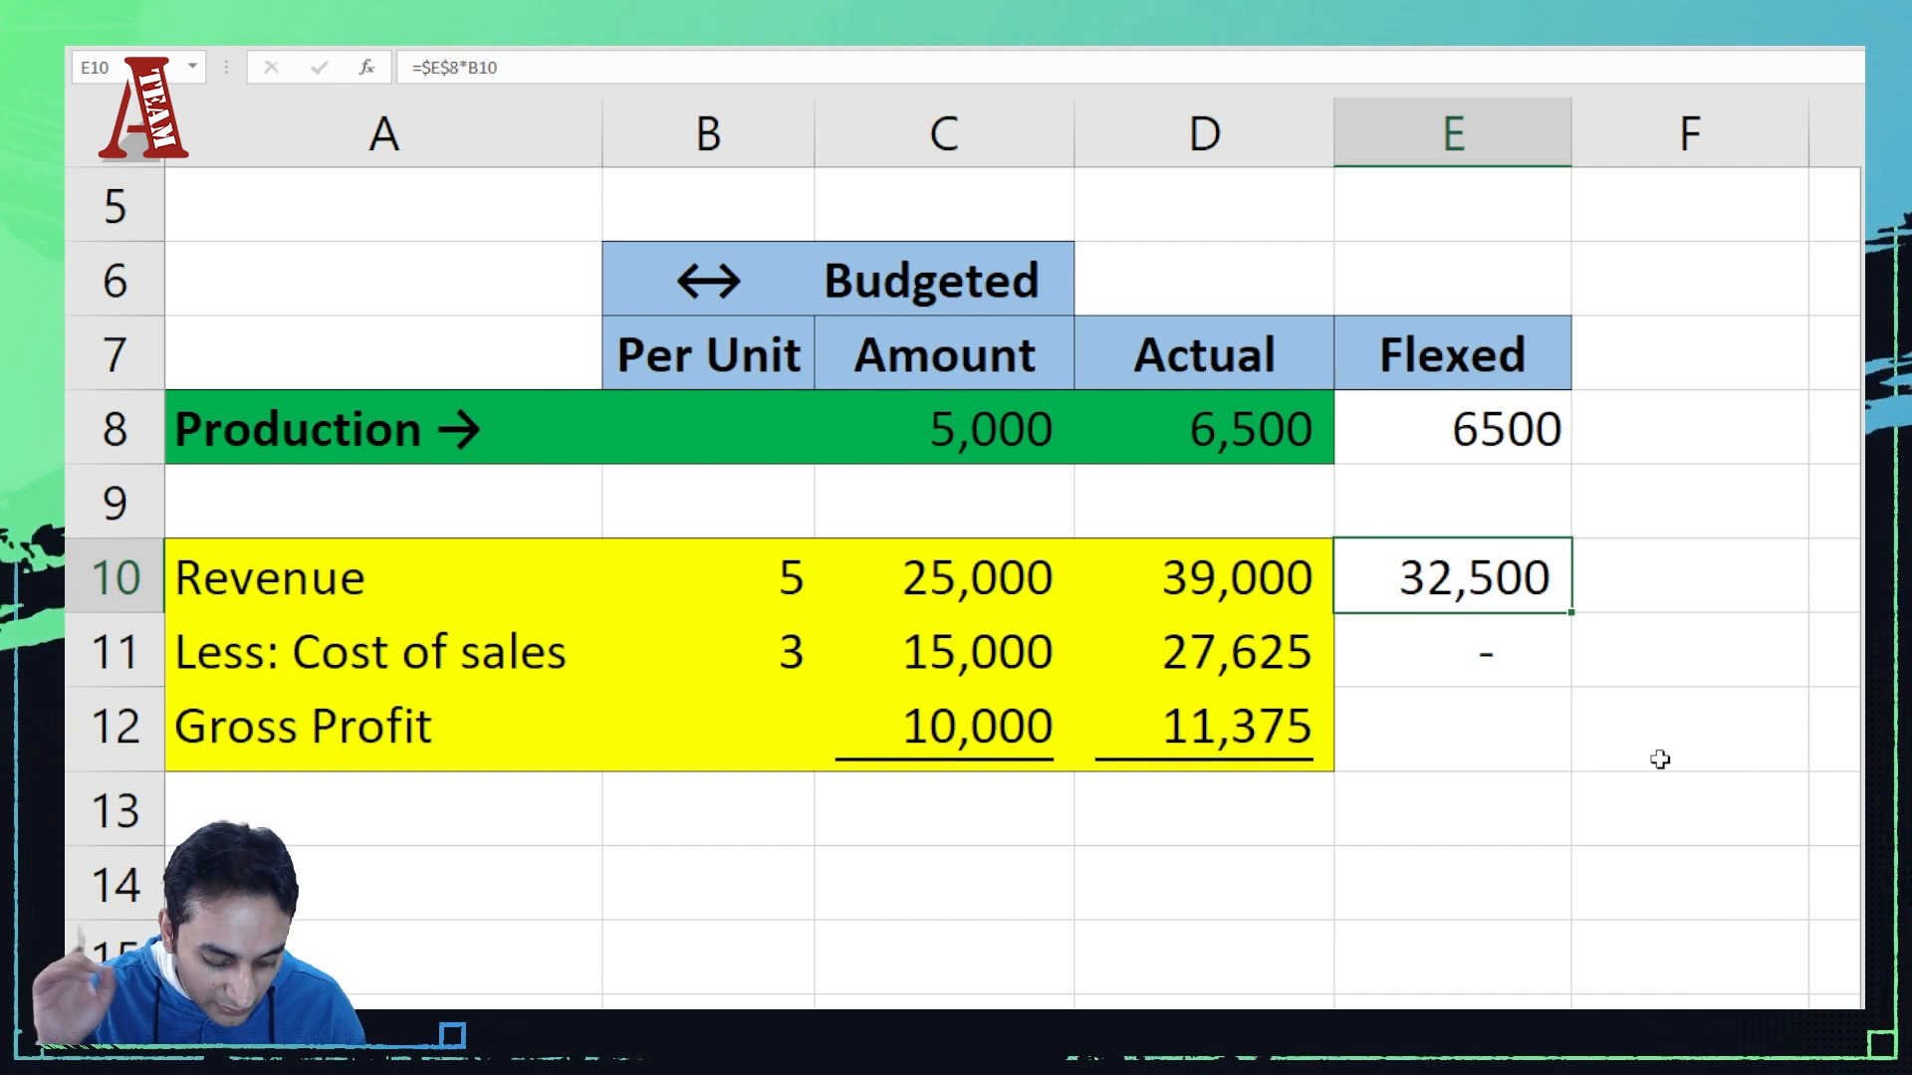
Step: Copy the corrected revenue formula from E10 to the cost of sales cell E11 and check the references in the copy
{"action": "key", "text": "ctrl+c"}
{"action": "key", "text": "Down"}
{"action": "key", "text": "ctrl+v"}
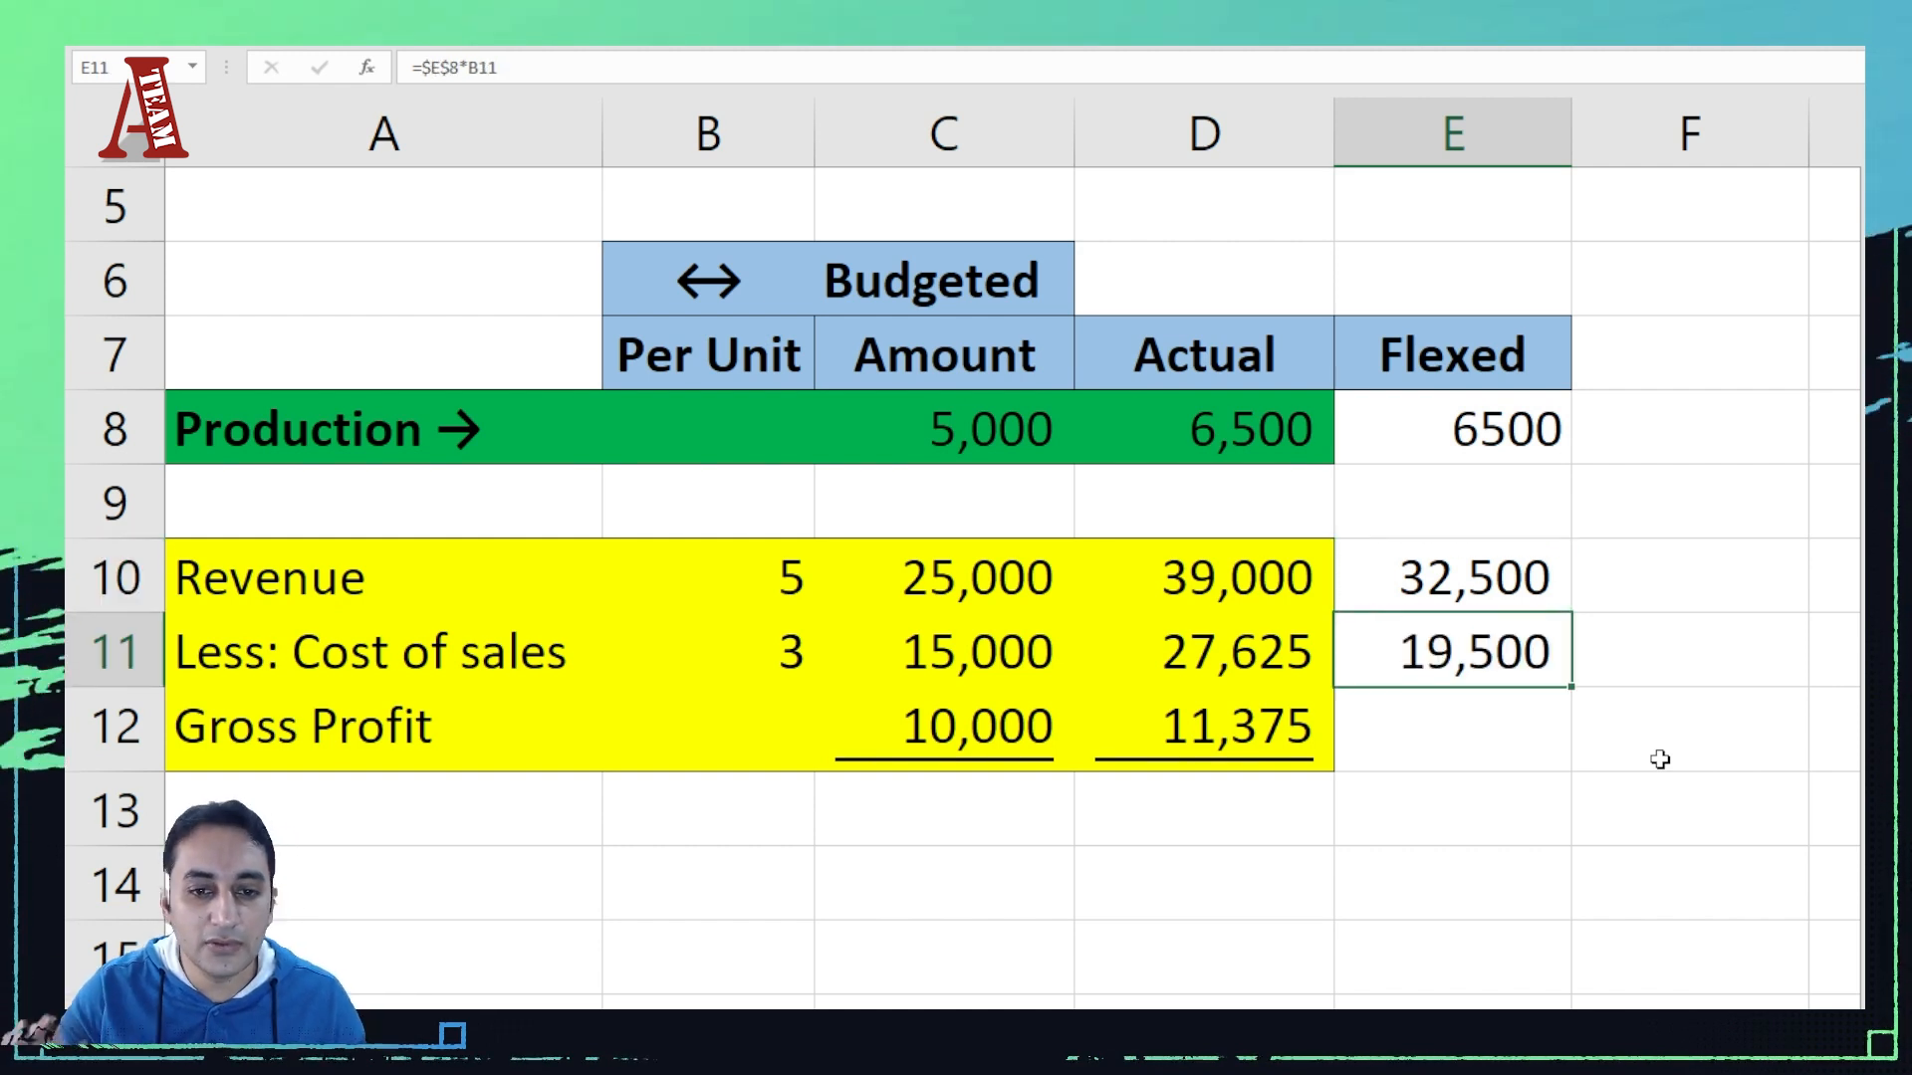
{"action": "key", "text": "F2"}
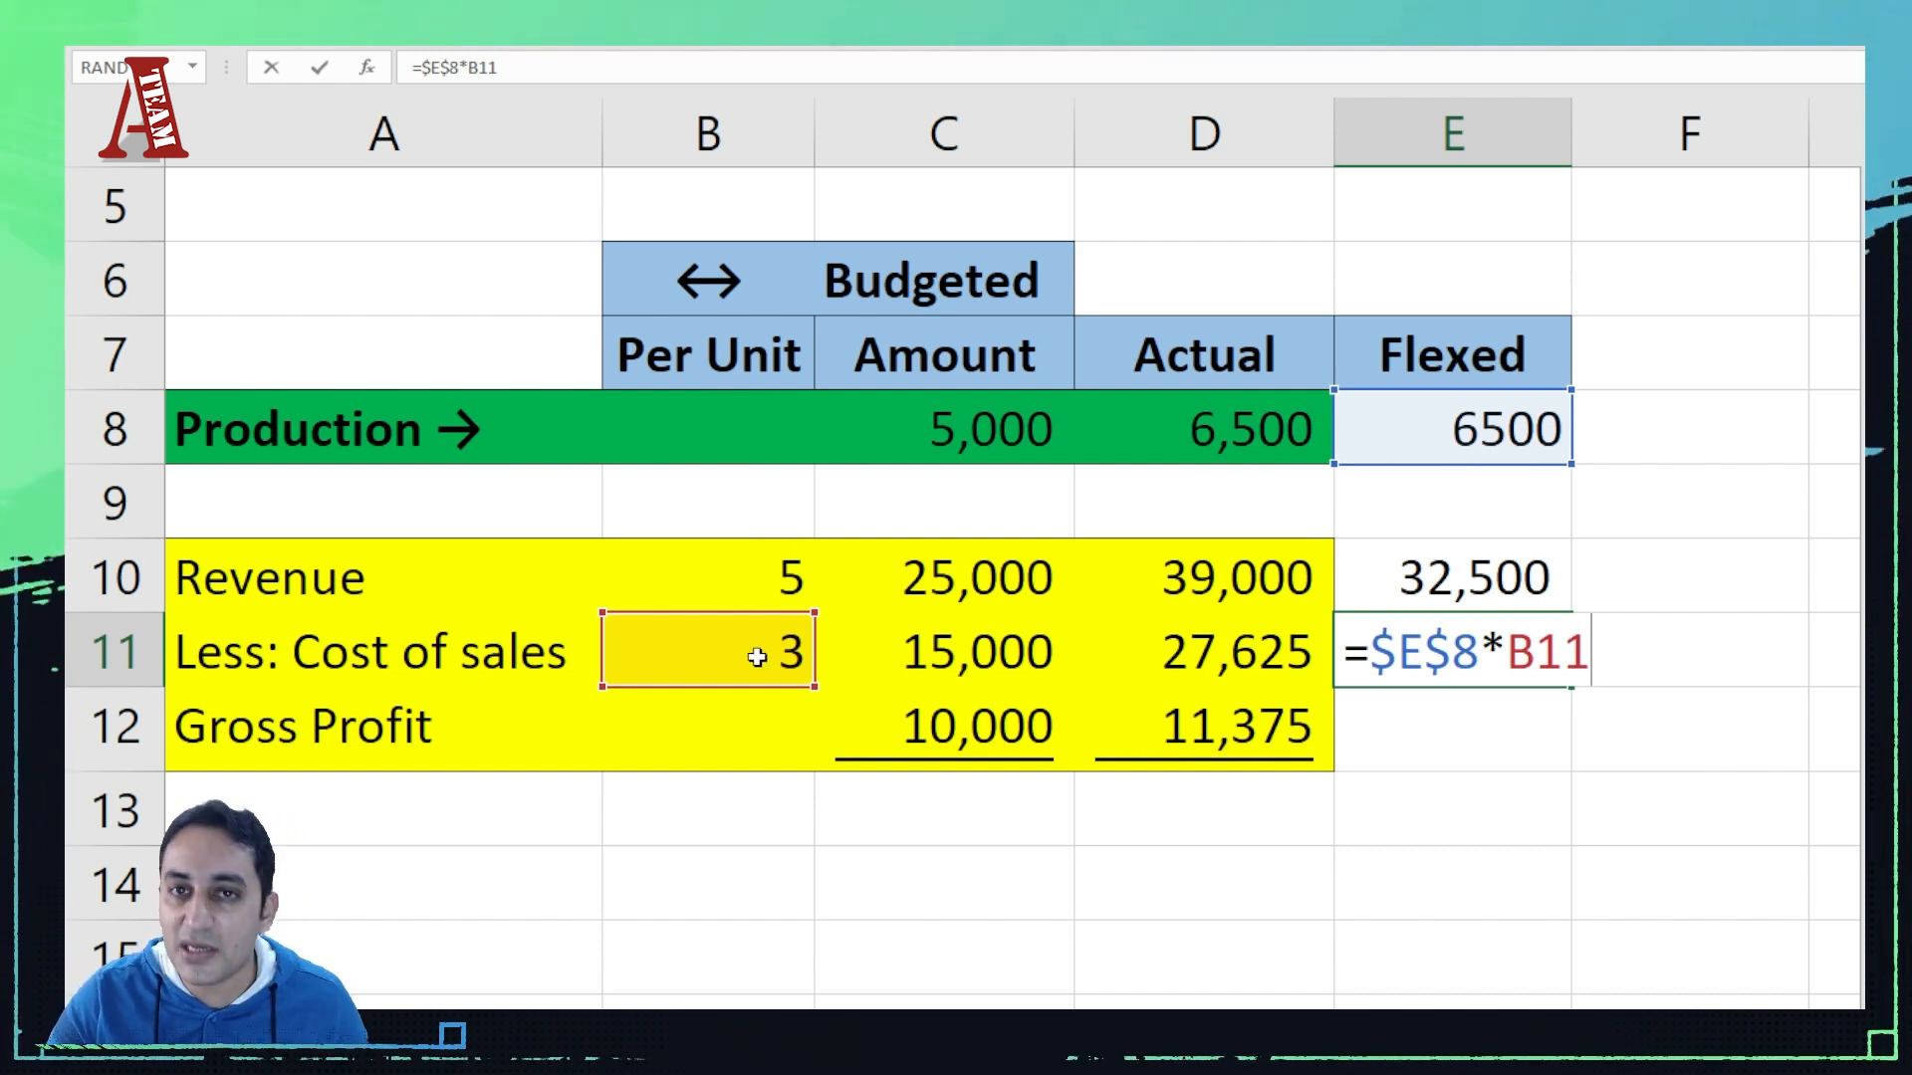
{"action": "key", "text": "ctrl+Return"}
{"action": "key", "text": "Down"}
{"action": "key", "text": "Up"}
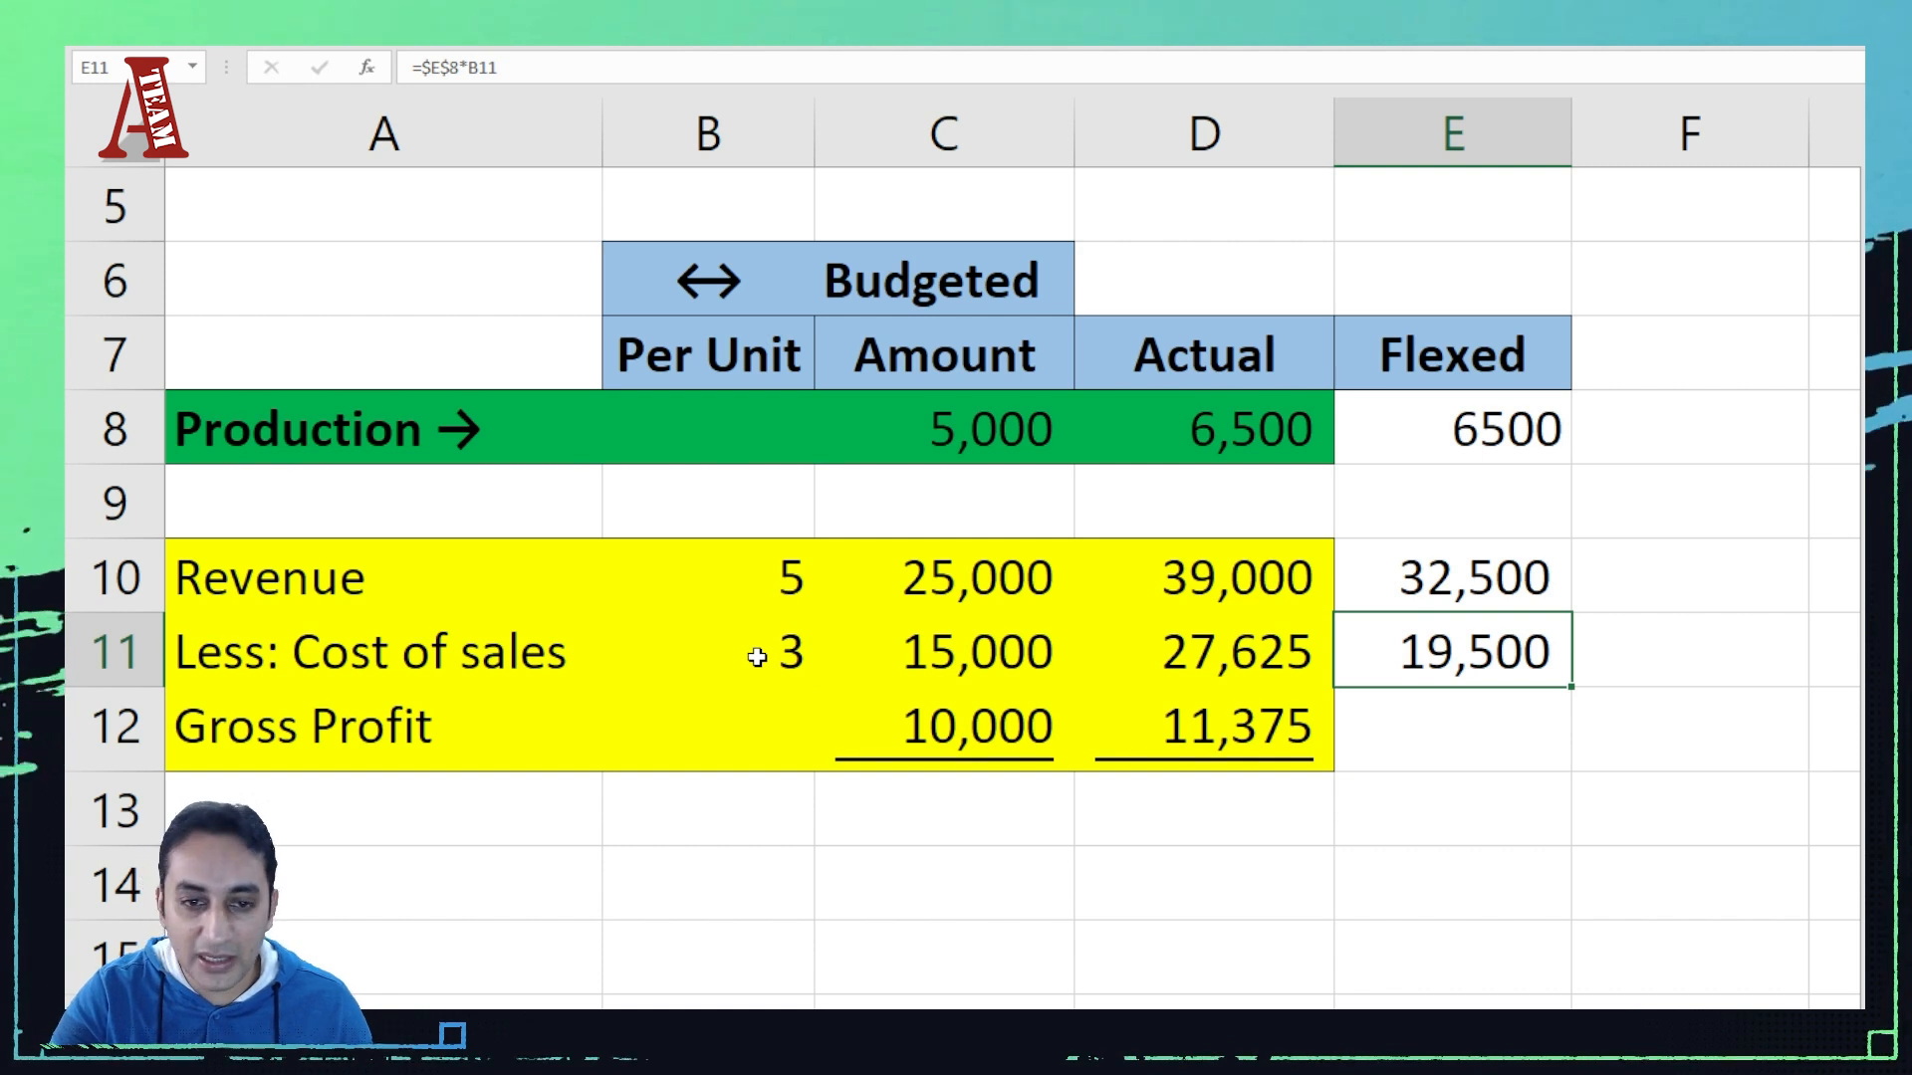
Step: Enter the flexed cost of sales in E11 directly as =E8*B11, using relative references
{"action": "type", "text": "="}
{"action": "key", "text": "Up"}
{"action": "key", "text": "Up"}
{"action": "key", "text": "Up"}
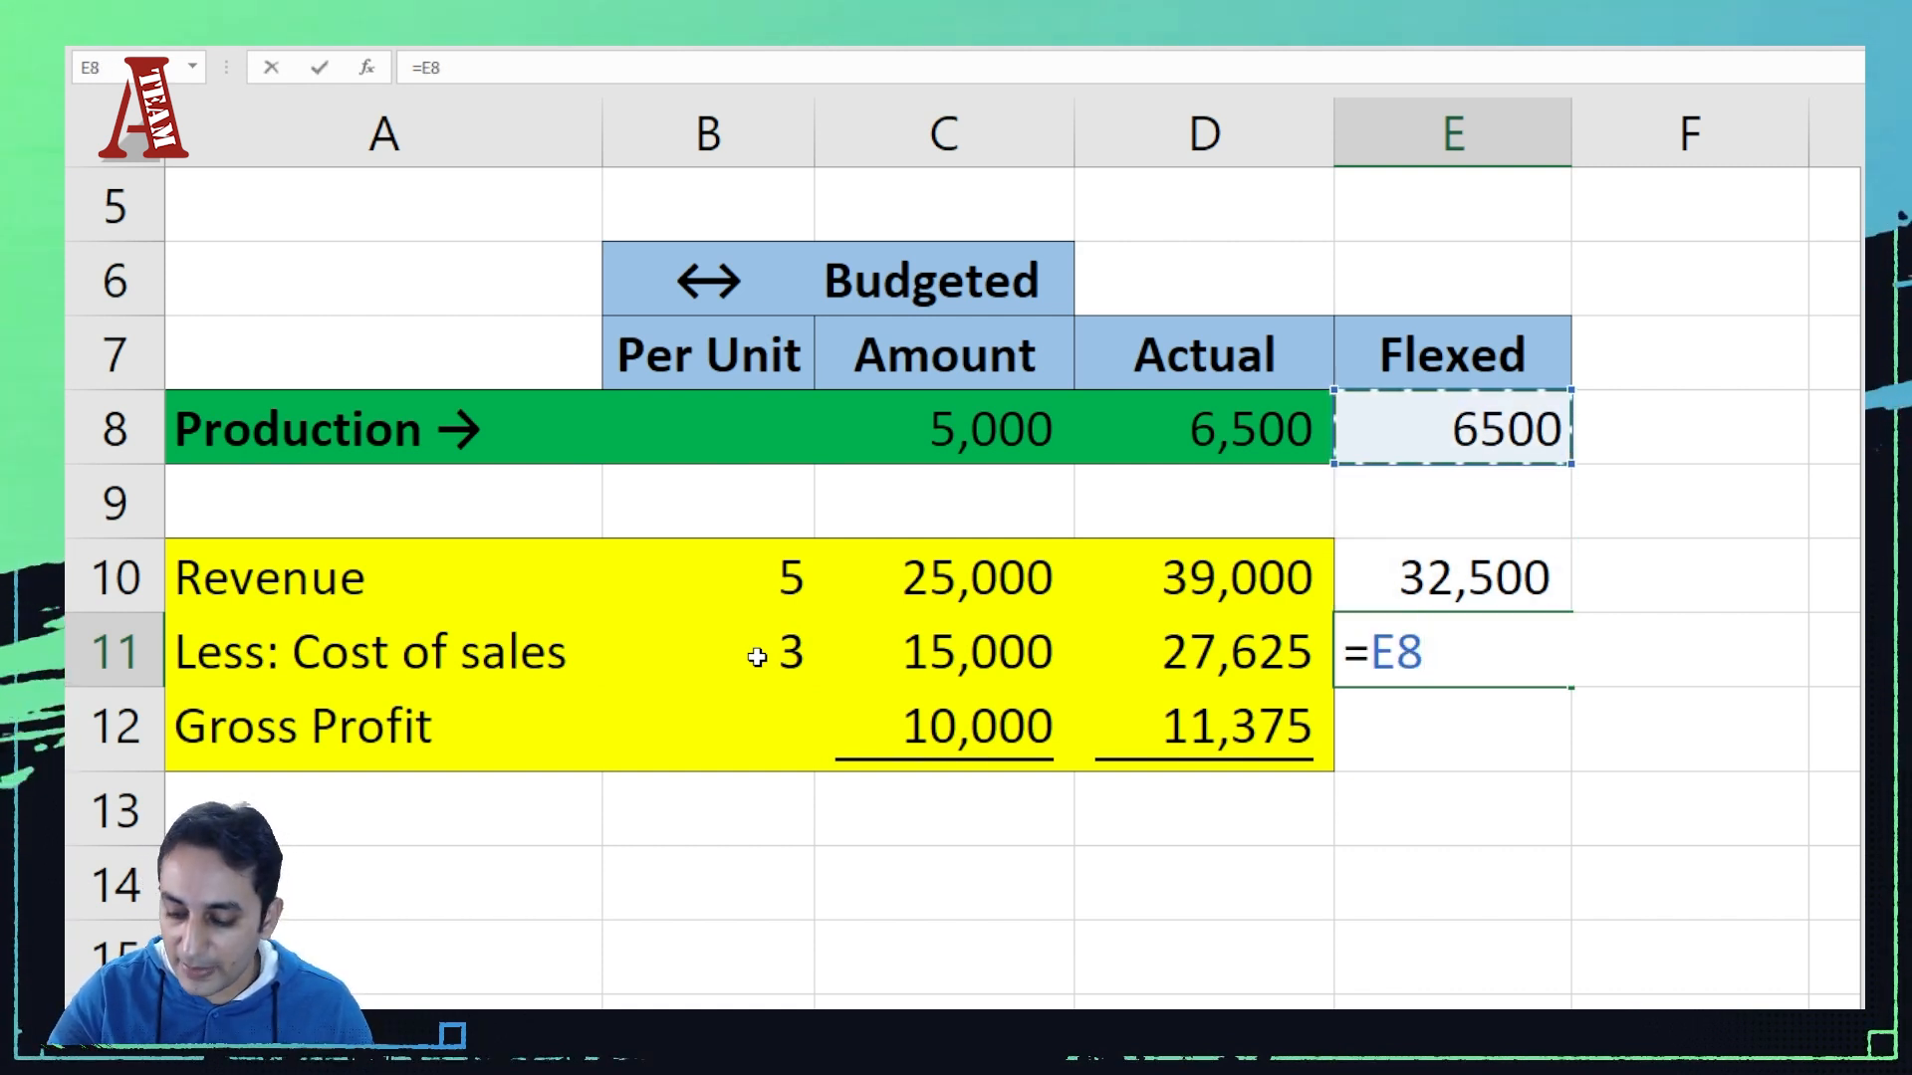
{"action": "type", "text": "*"}
{"action": "key", "text": "Left"}
{"action": "key", "text": "Left"}
{"action": "key", "text": "Left"}
{"action": "key", "text": "Return"}
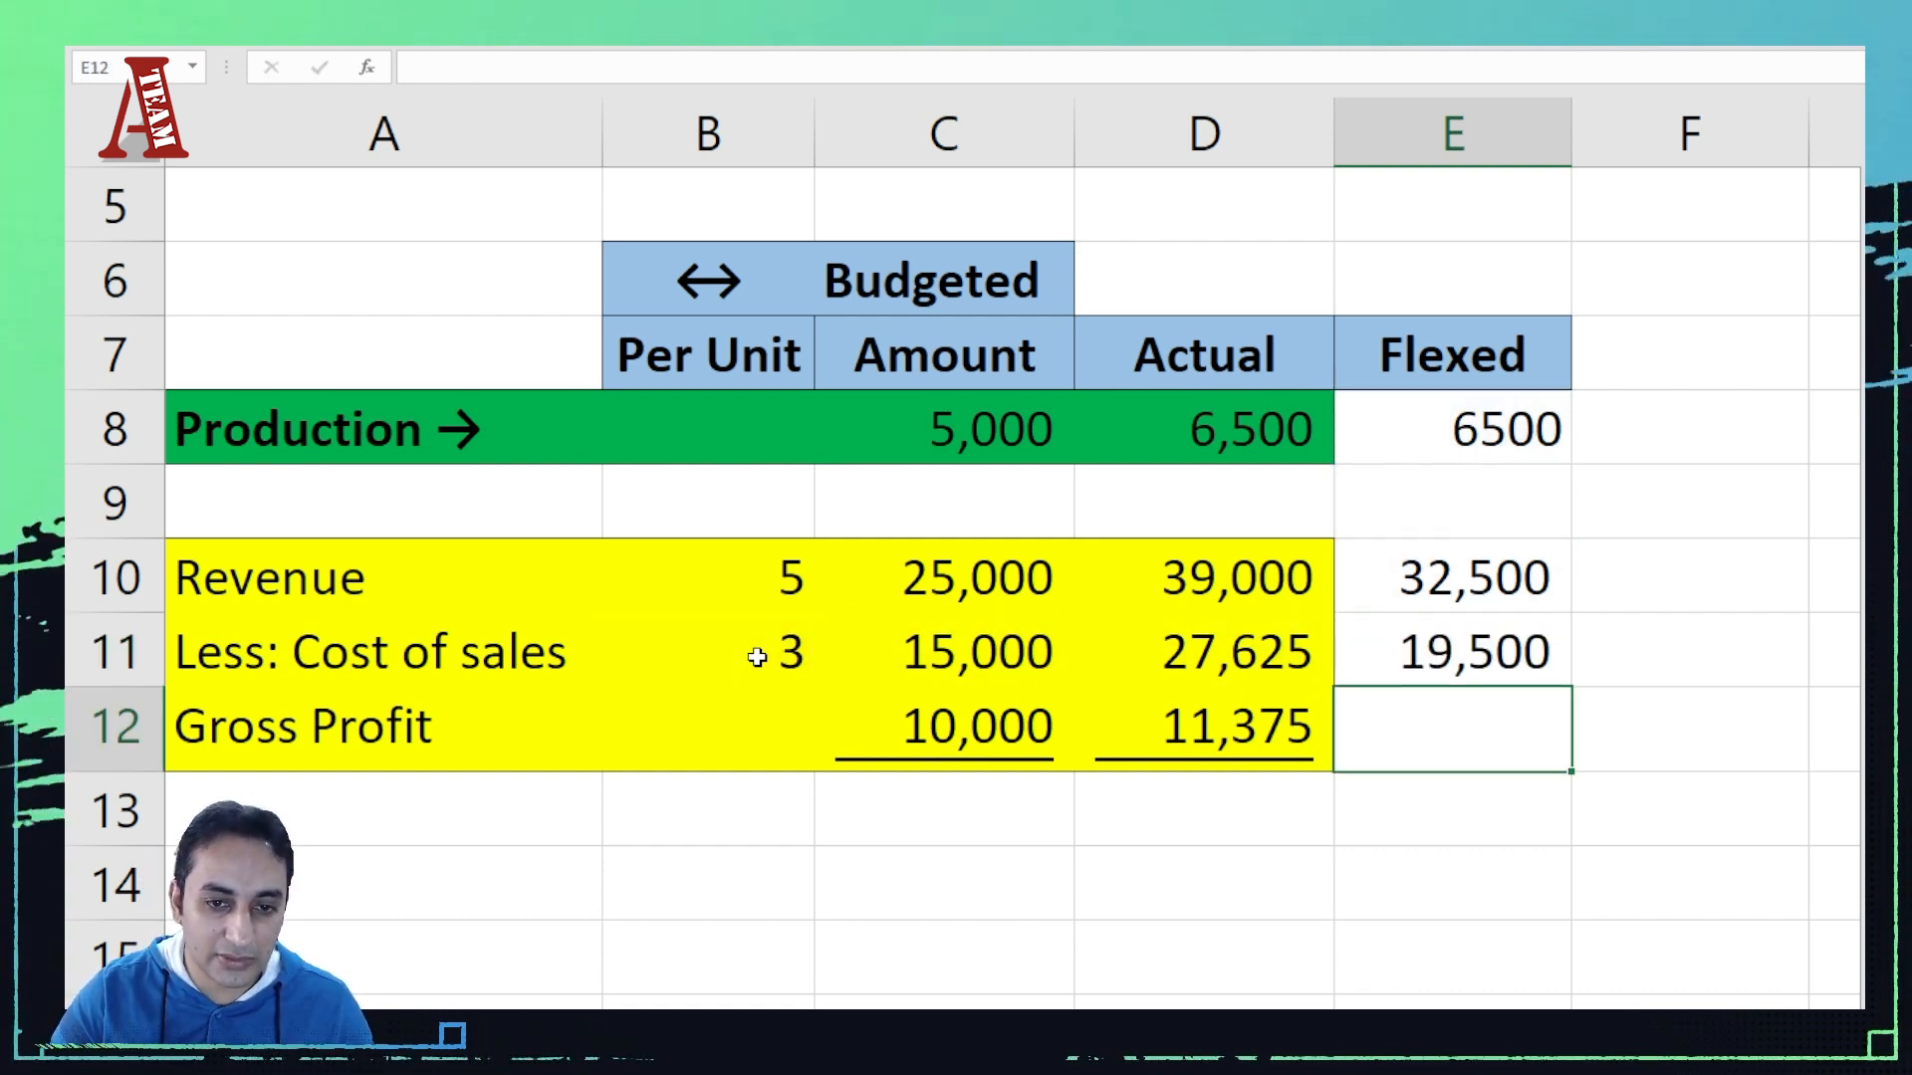
Step: Replace the formula in E11 with a copy of the absolute-reference revenue formula from E10
{"action": "key", "text": "Up"}
{"action": "key", "text": "Up"}
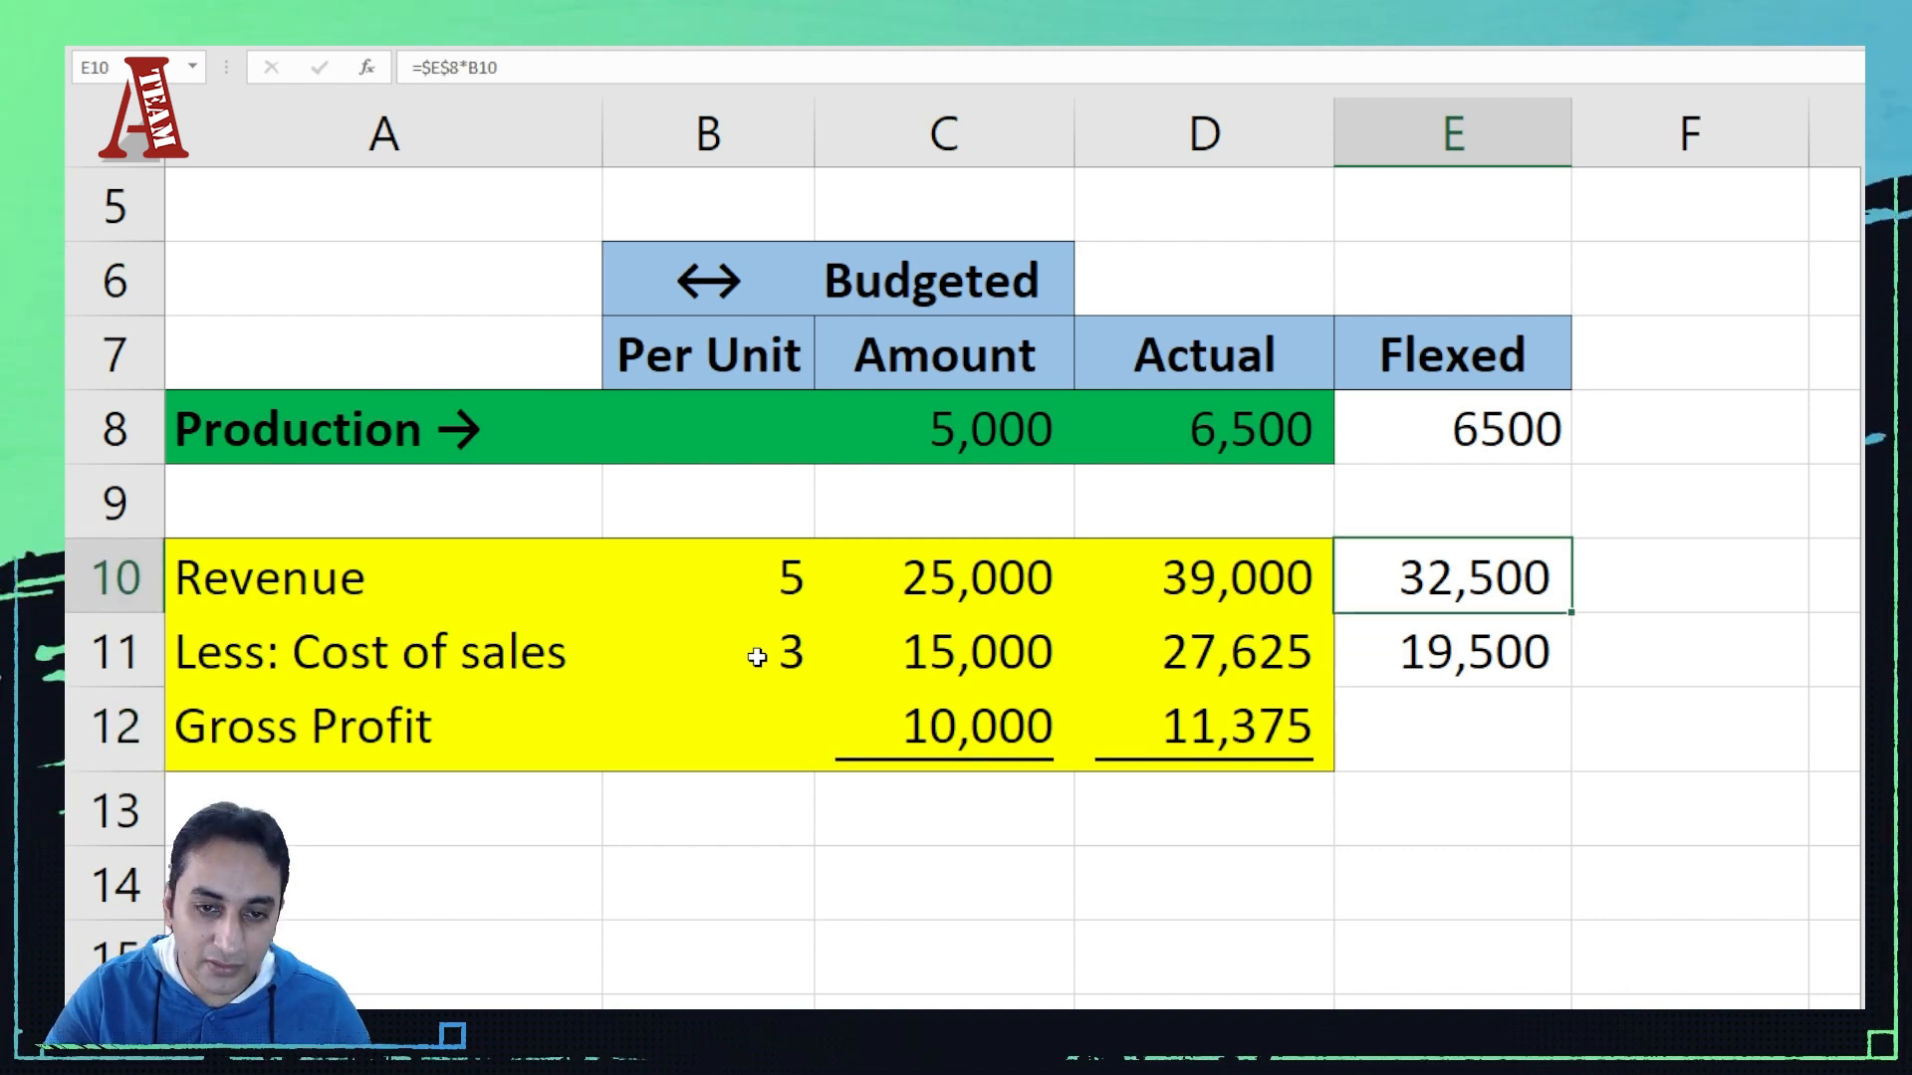
{"action": "key", "text": "ctrl+c"}
{"action": "key", "text": "Down"}
{"action": "key", "text": "Return"}
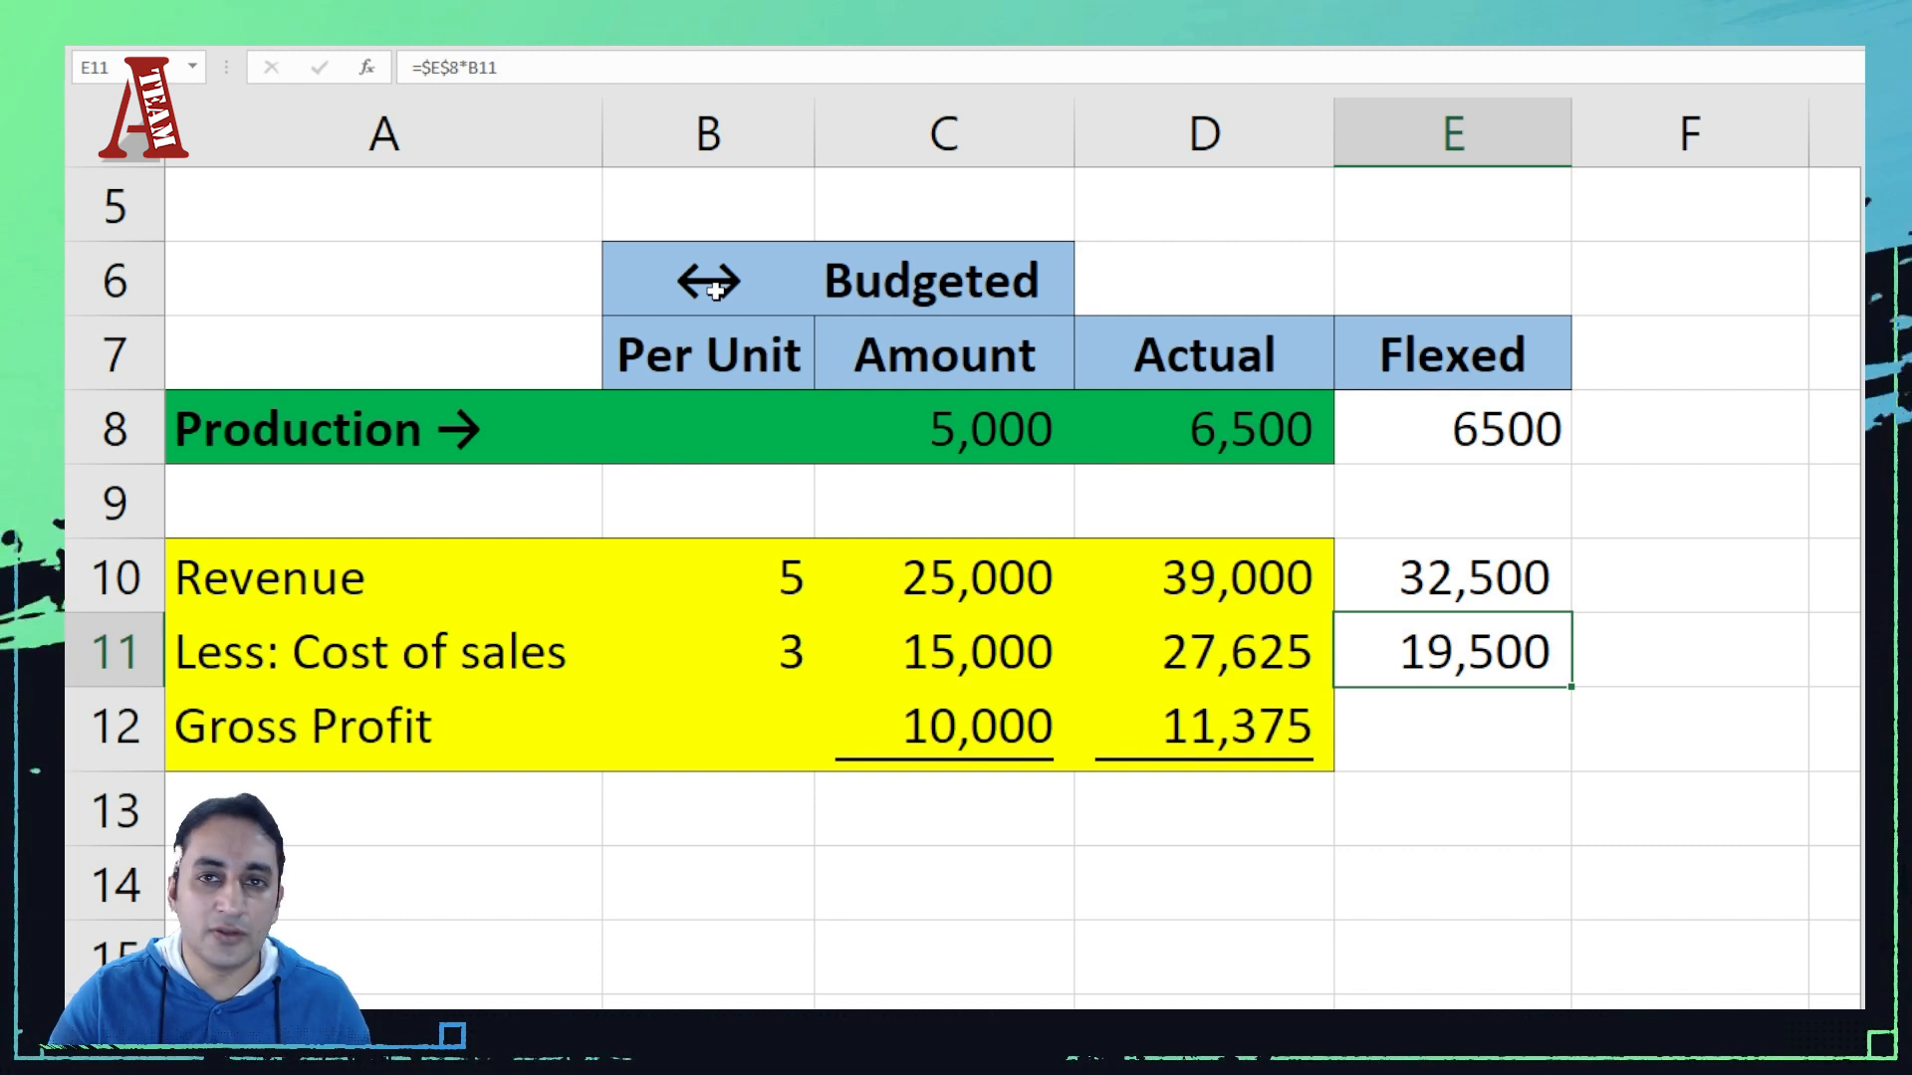
Step: Hide the Per Unit column B and select the neighbouring columns A and C in turn
{"action": "left_click", "coordinate": [732, 139]}
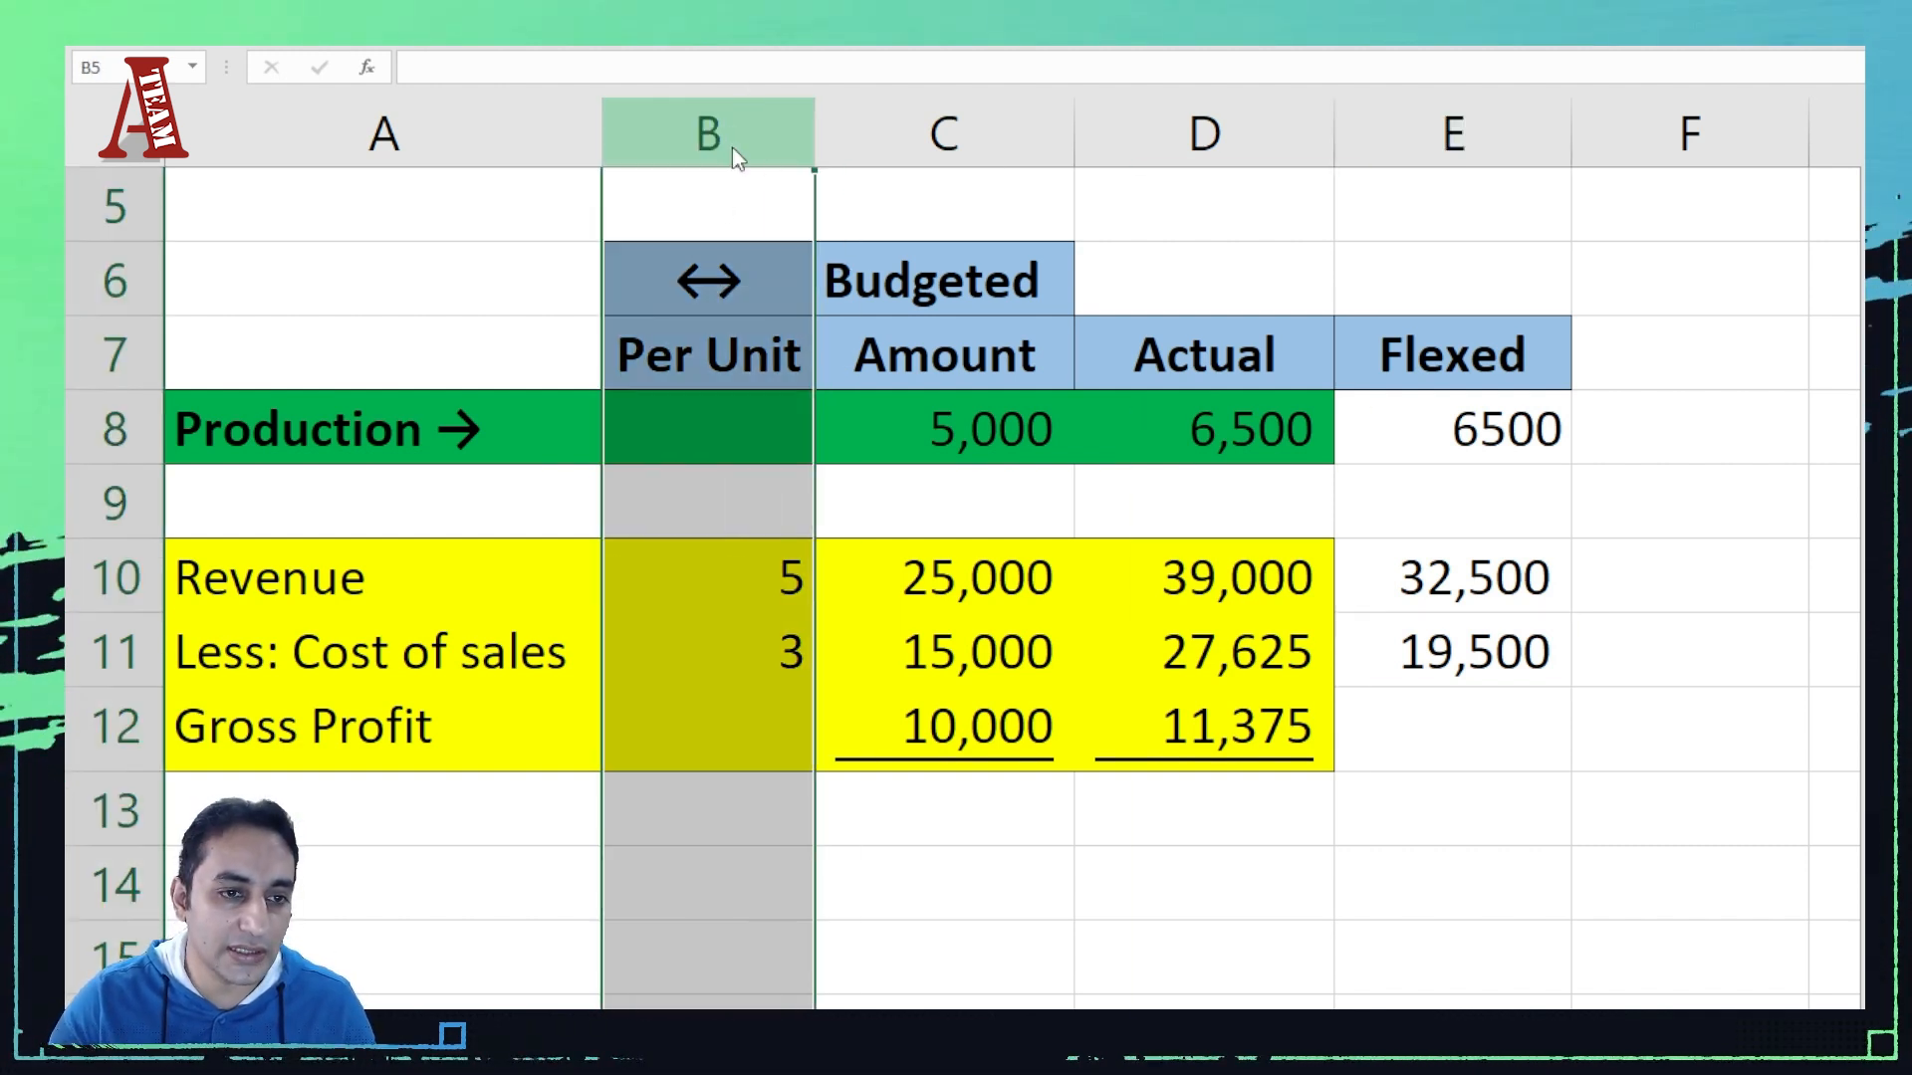
{"action": "key", "text": "ctrl+0"}
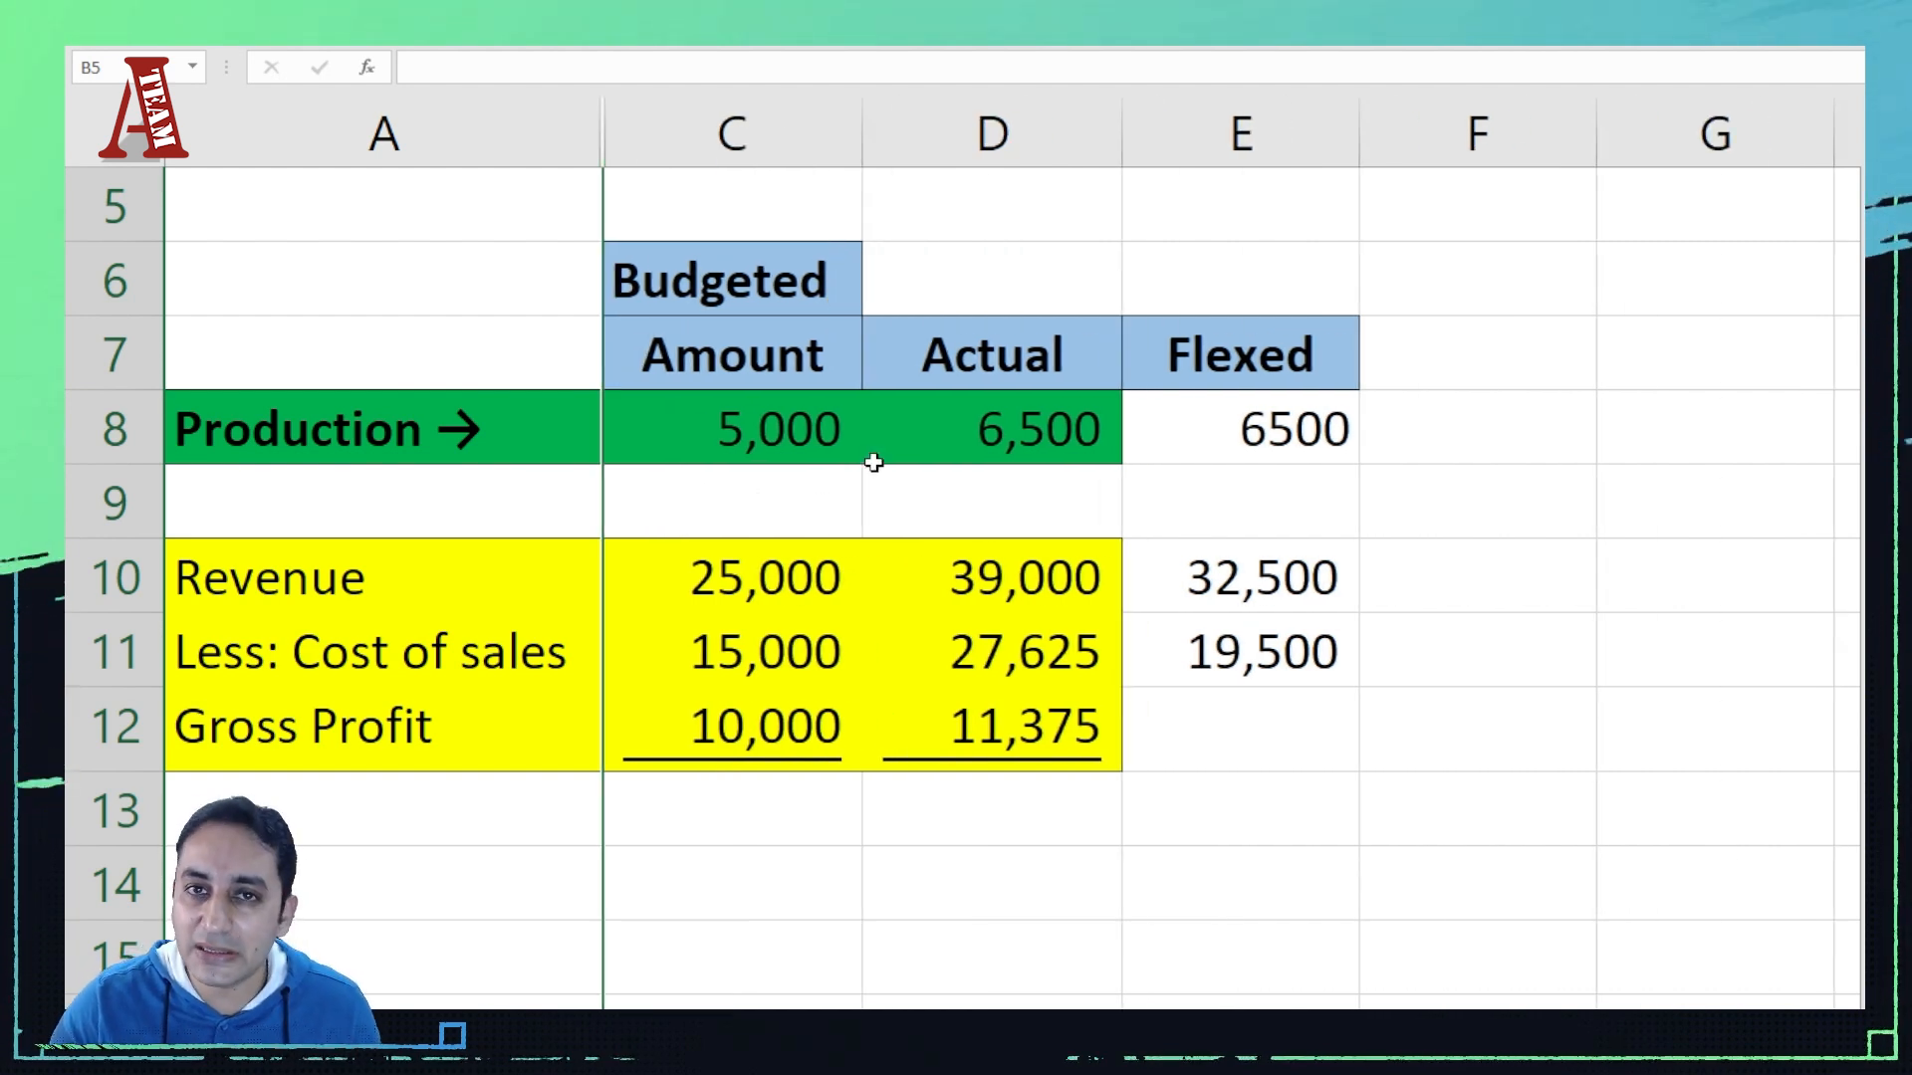
{"action": "left_click", "coordinate": [874, 460]}
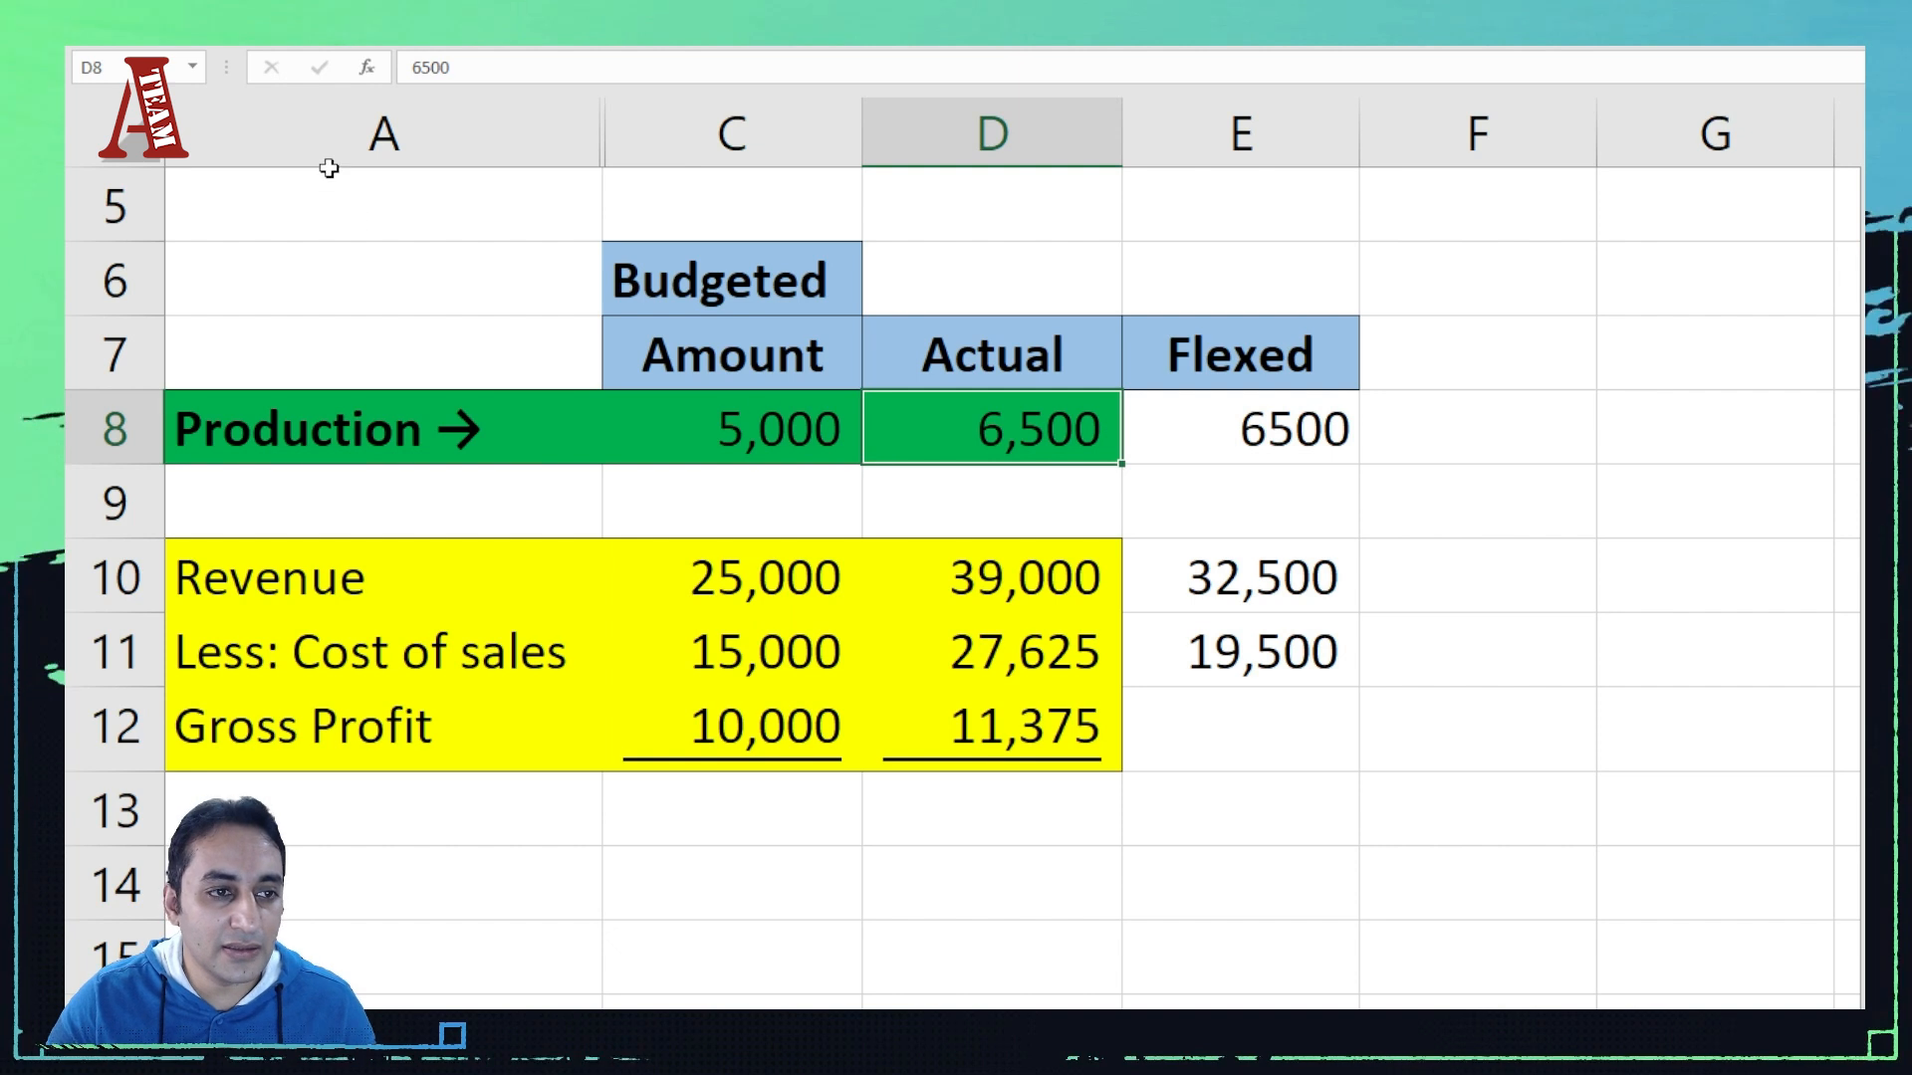
{"action": "left_click", "coordinate": [458, 126]}
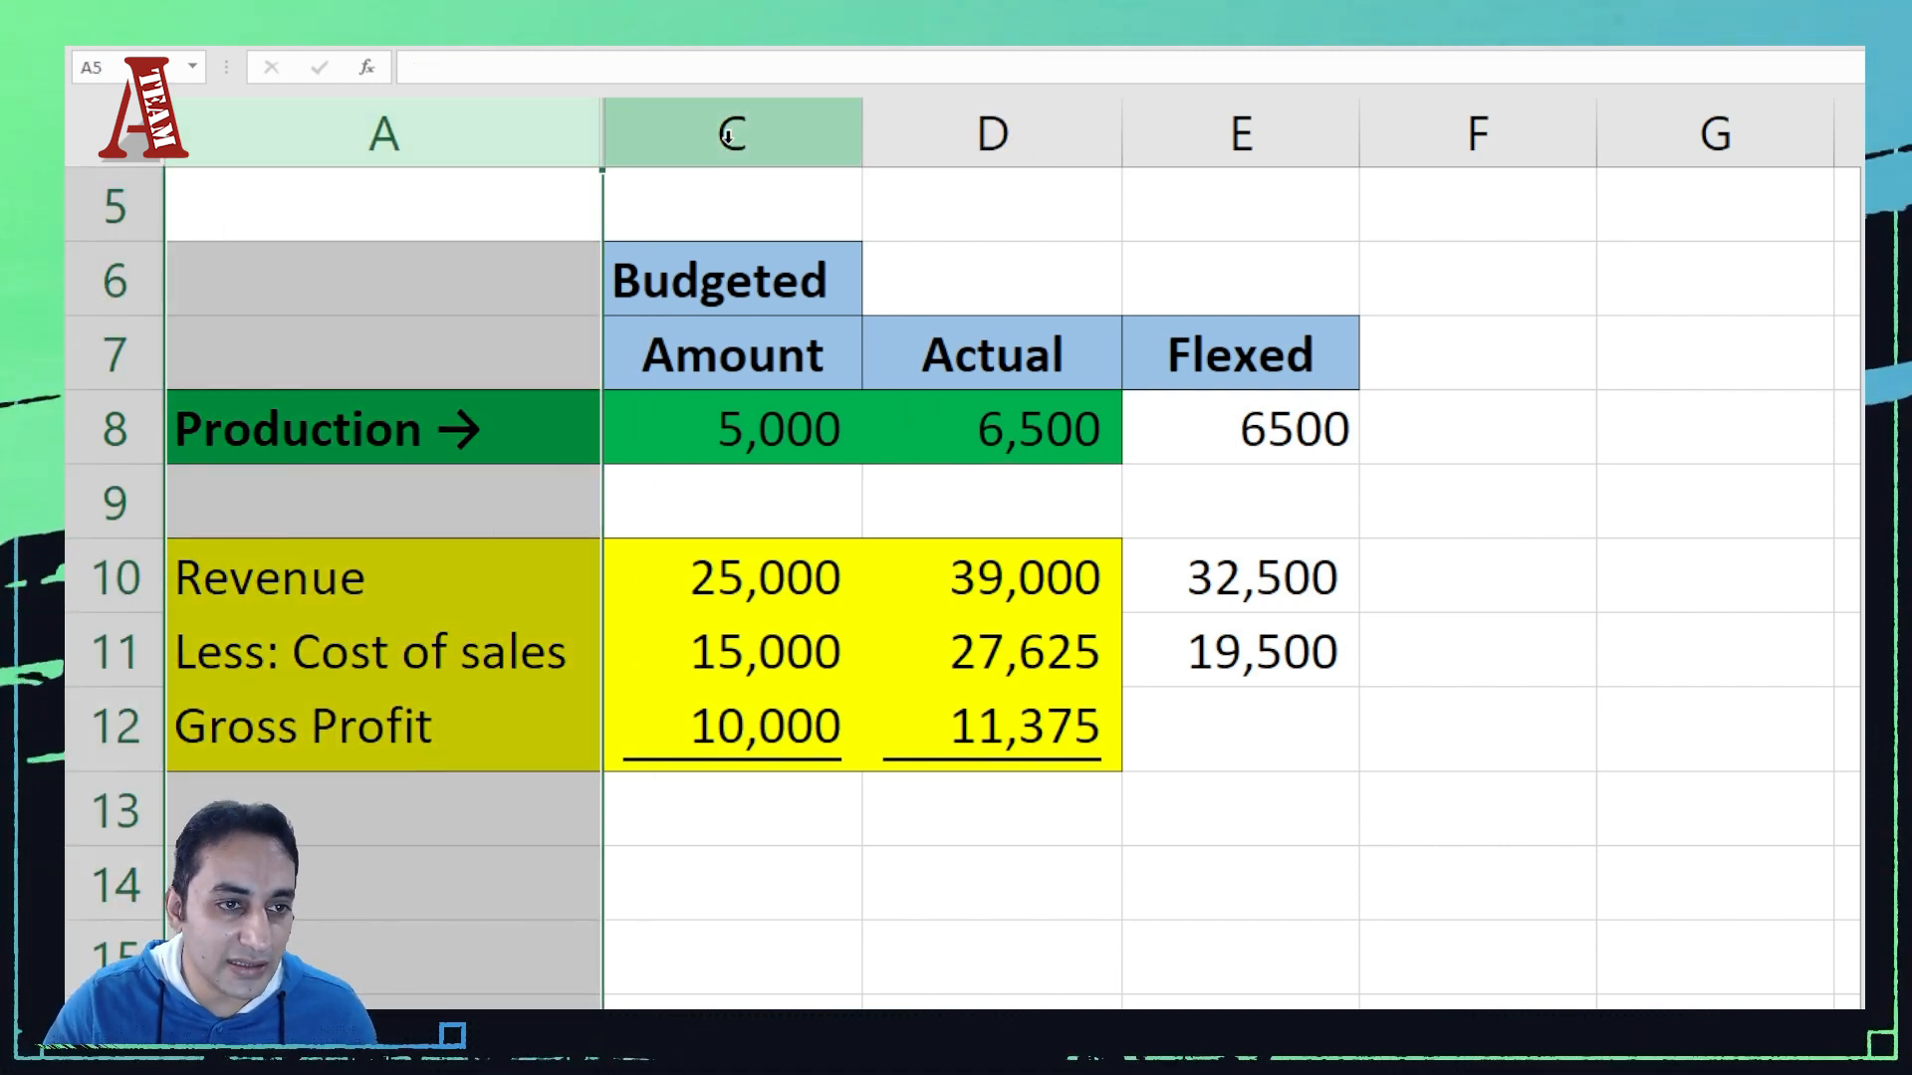
{"action": "left_click", "coordinate": [627, 121]}
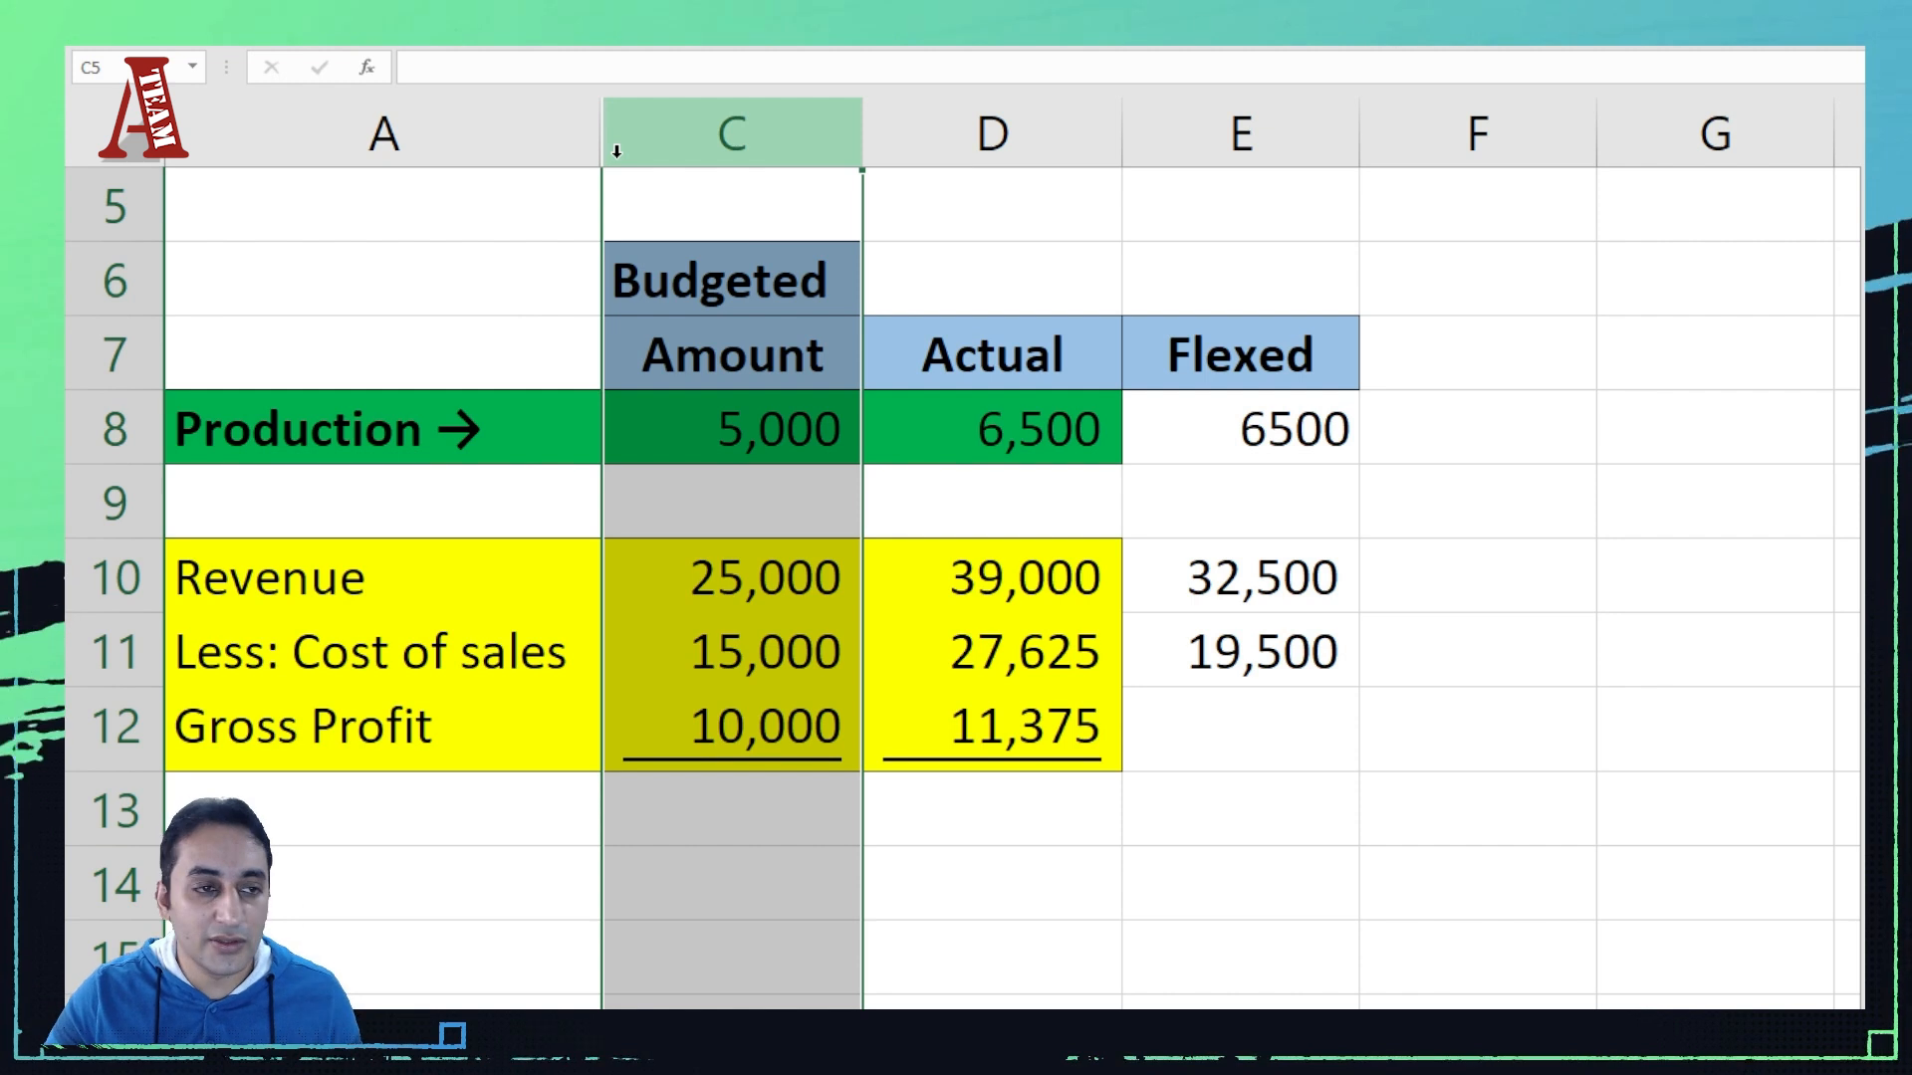
Step: Undo the hiding of column B, and try selecting rows 10 to 12 and columns B to E
{"action": "key", "text": "ctrl+z"}
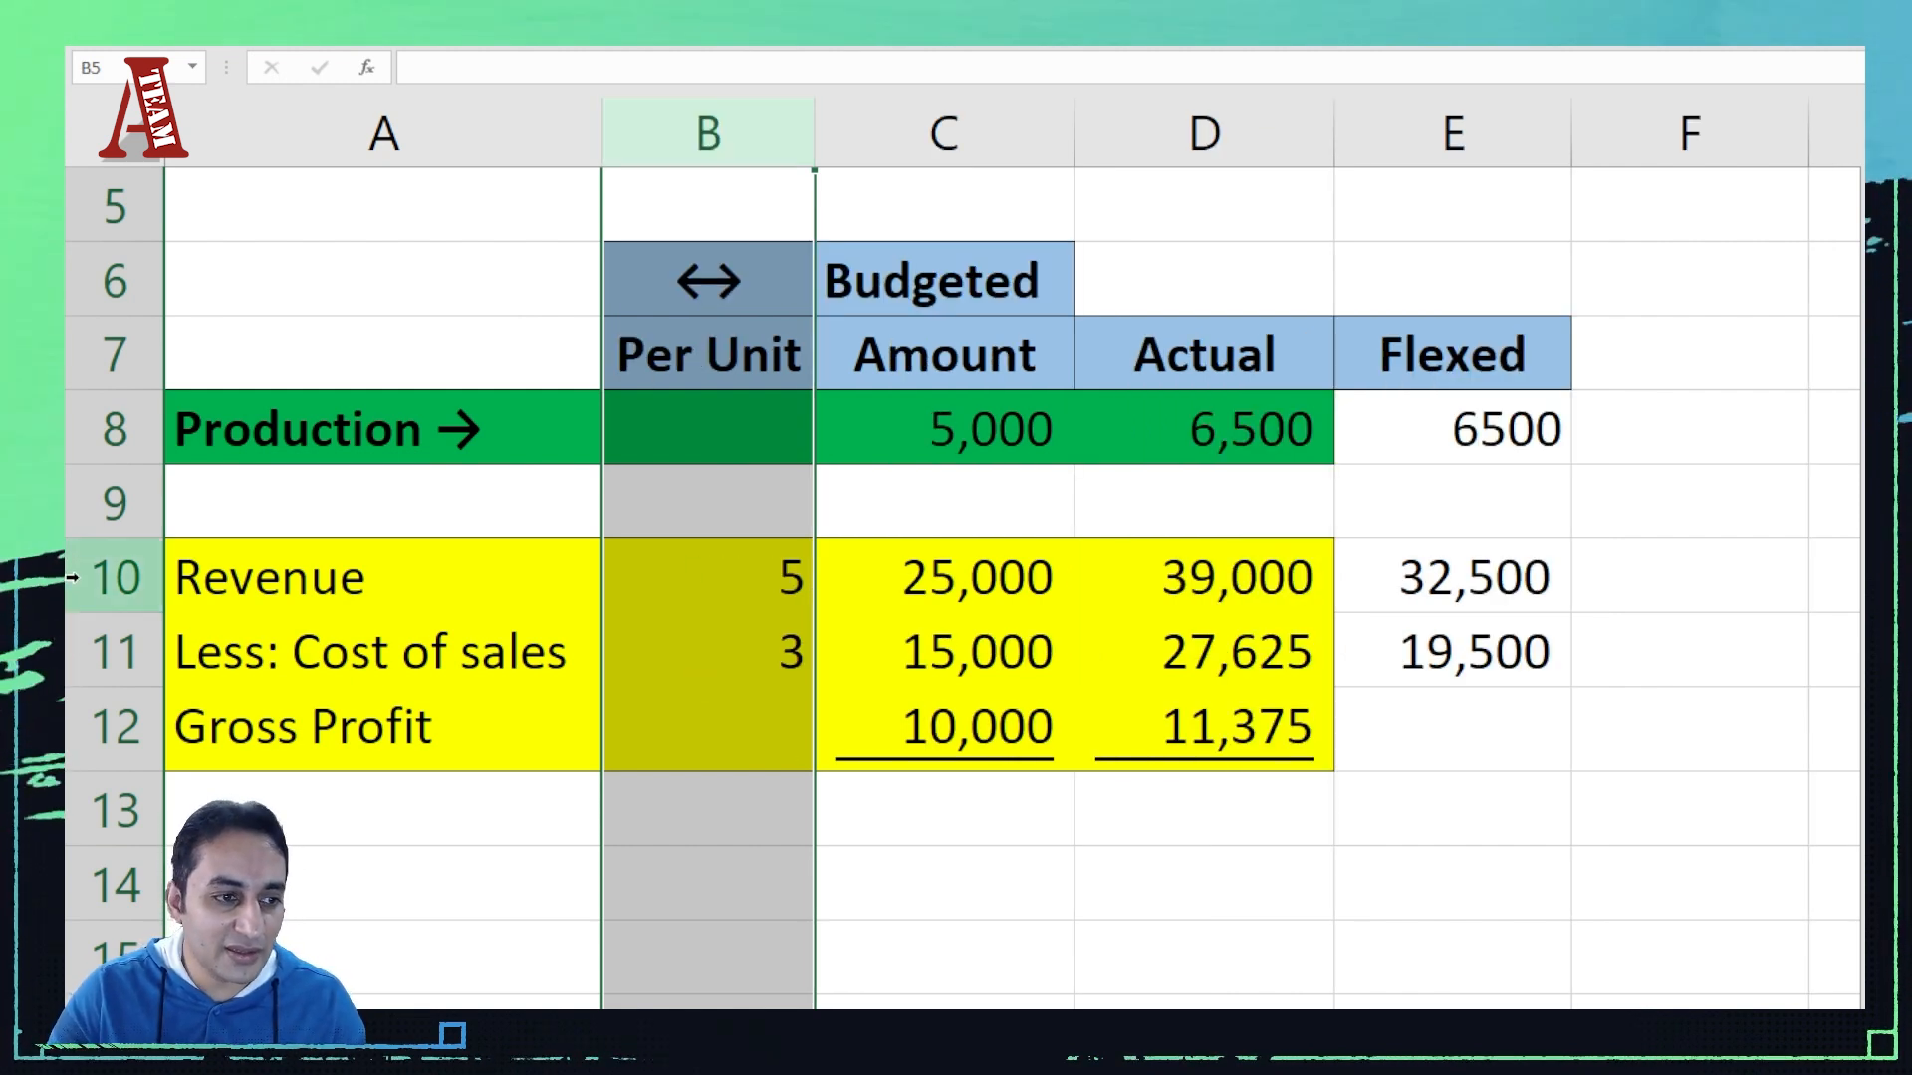
{"action": "left_click_drag", "start_coordinate": [115, 577], "coordinate": [121, 704]}
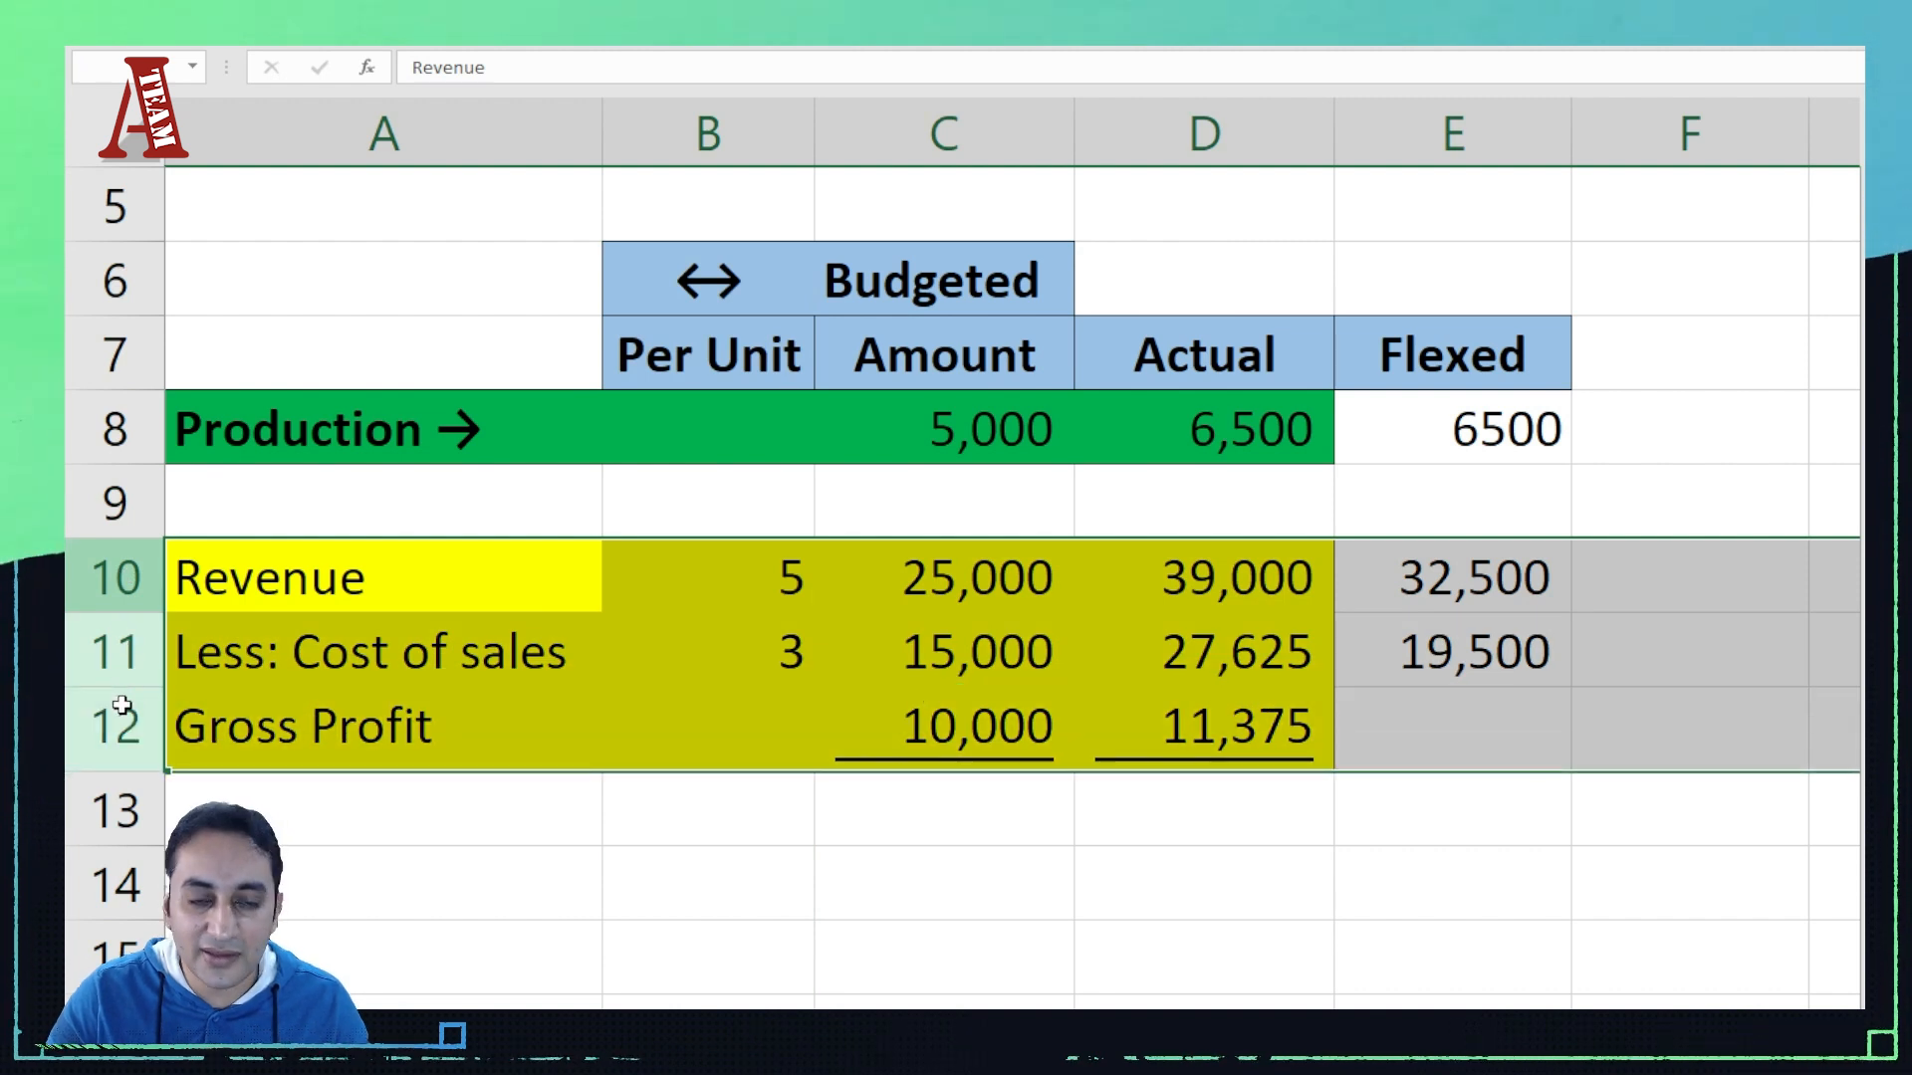
{"action": "left_click_drag", "start_coordinate": [707, 132], "coordinate": [1335, 132]}
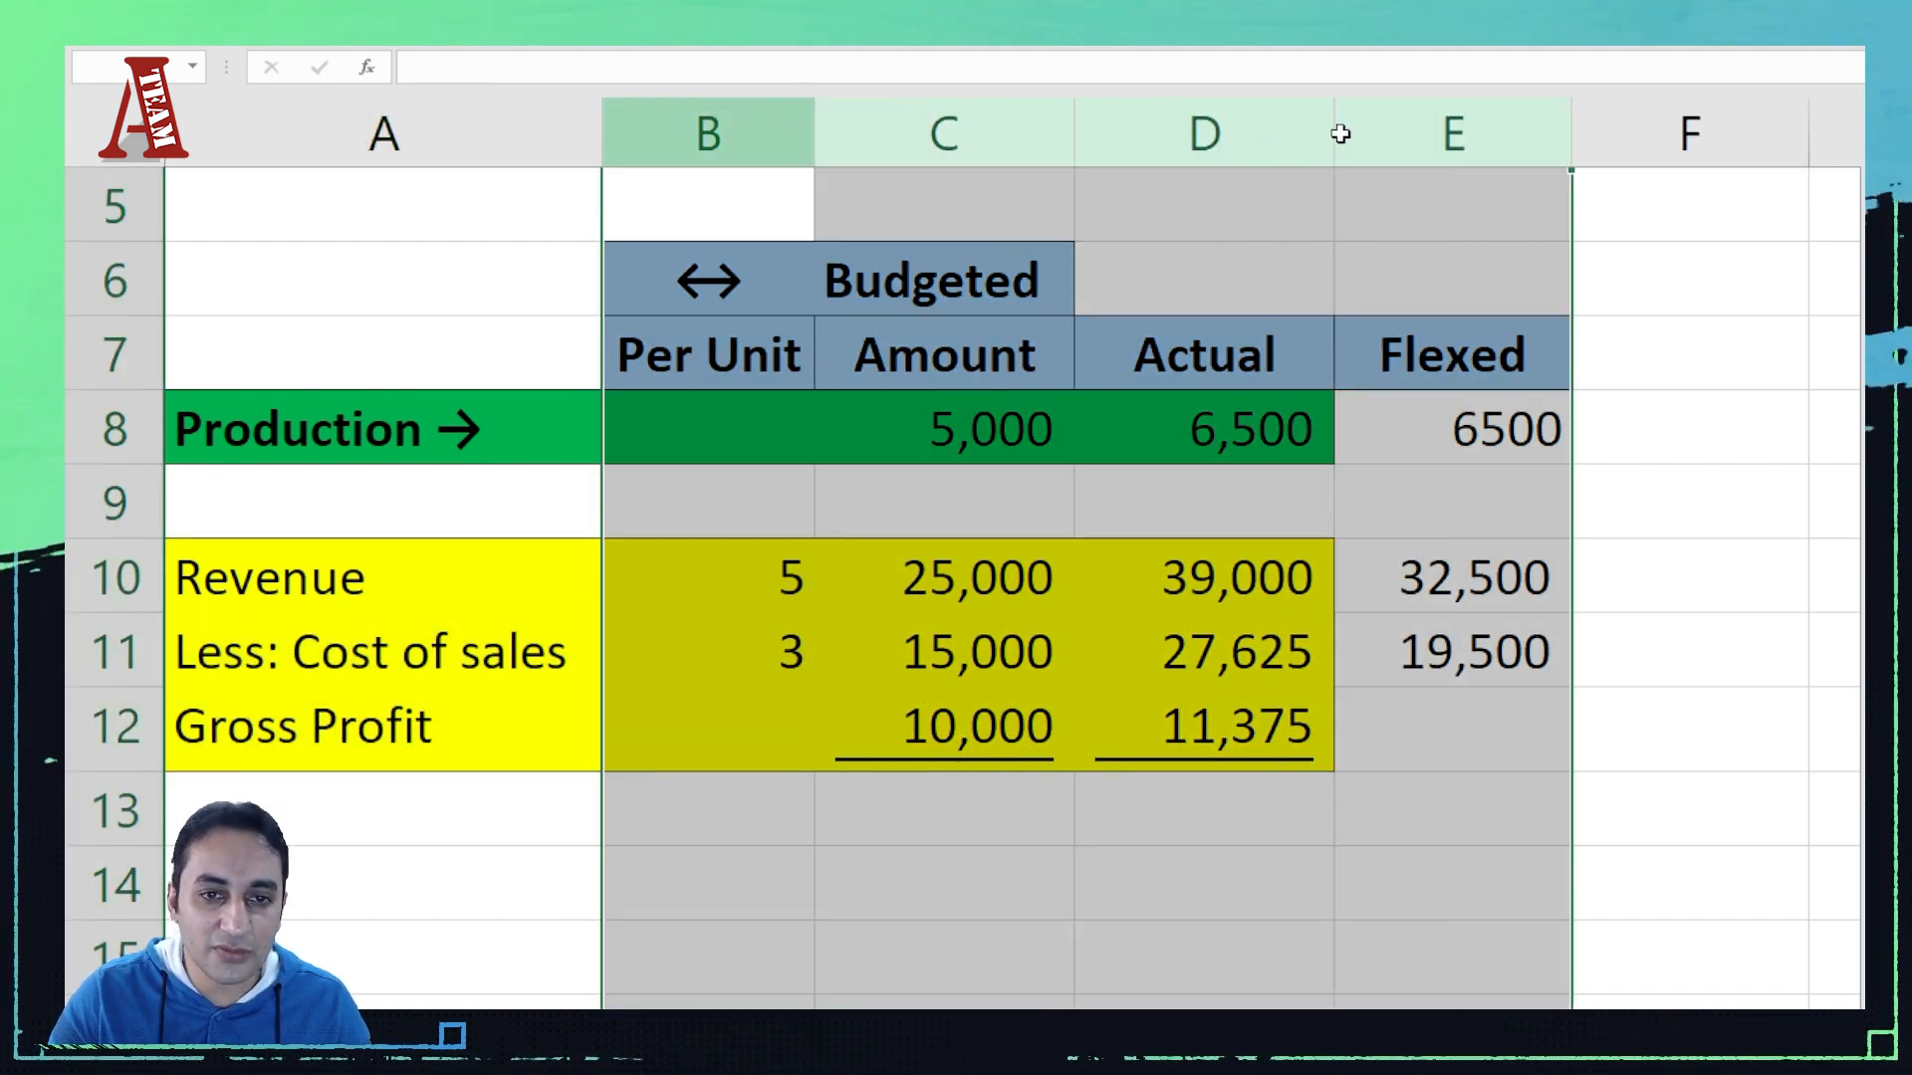
{"action": "left_click", "coordinate": [1297, 525]}
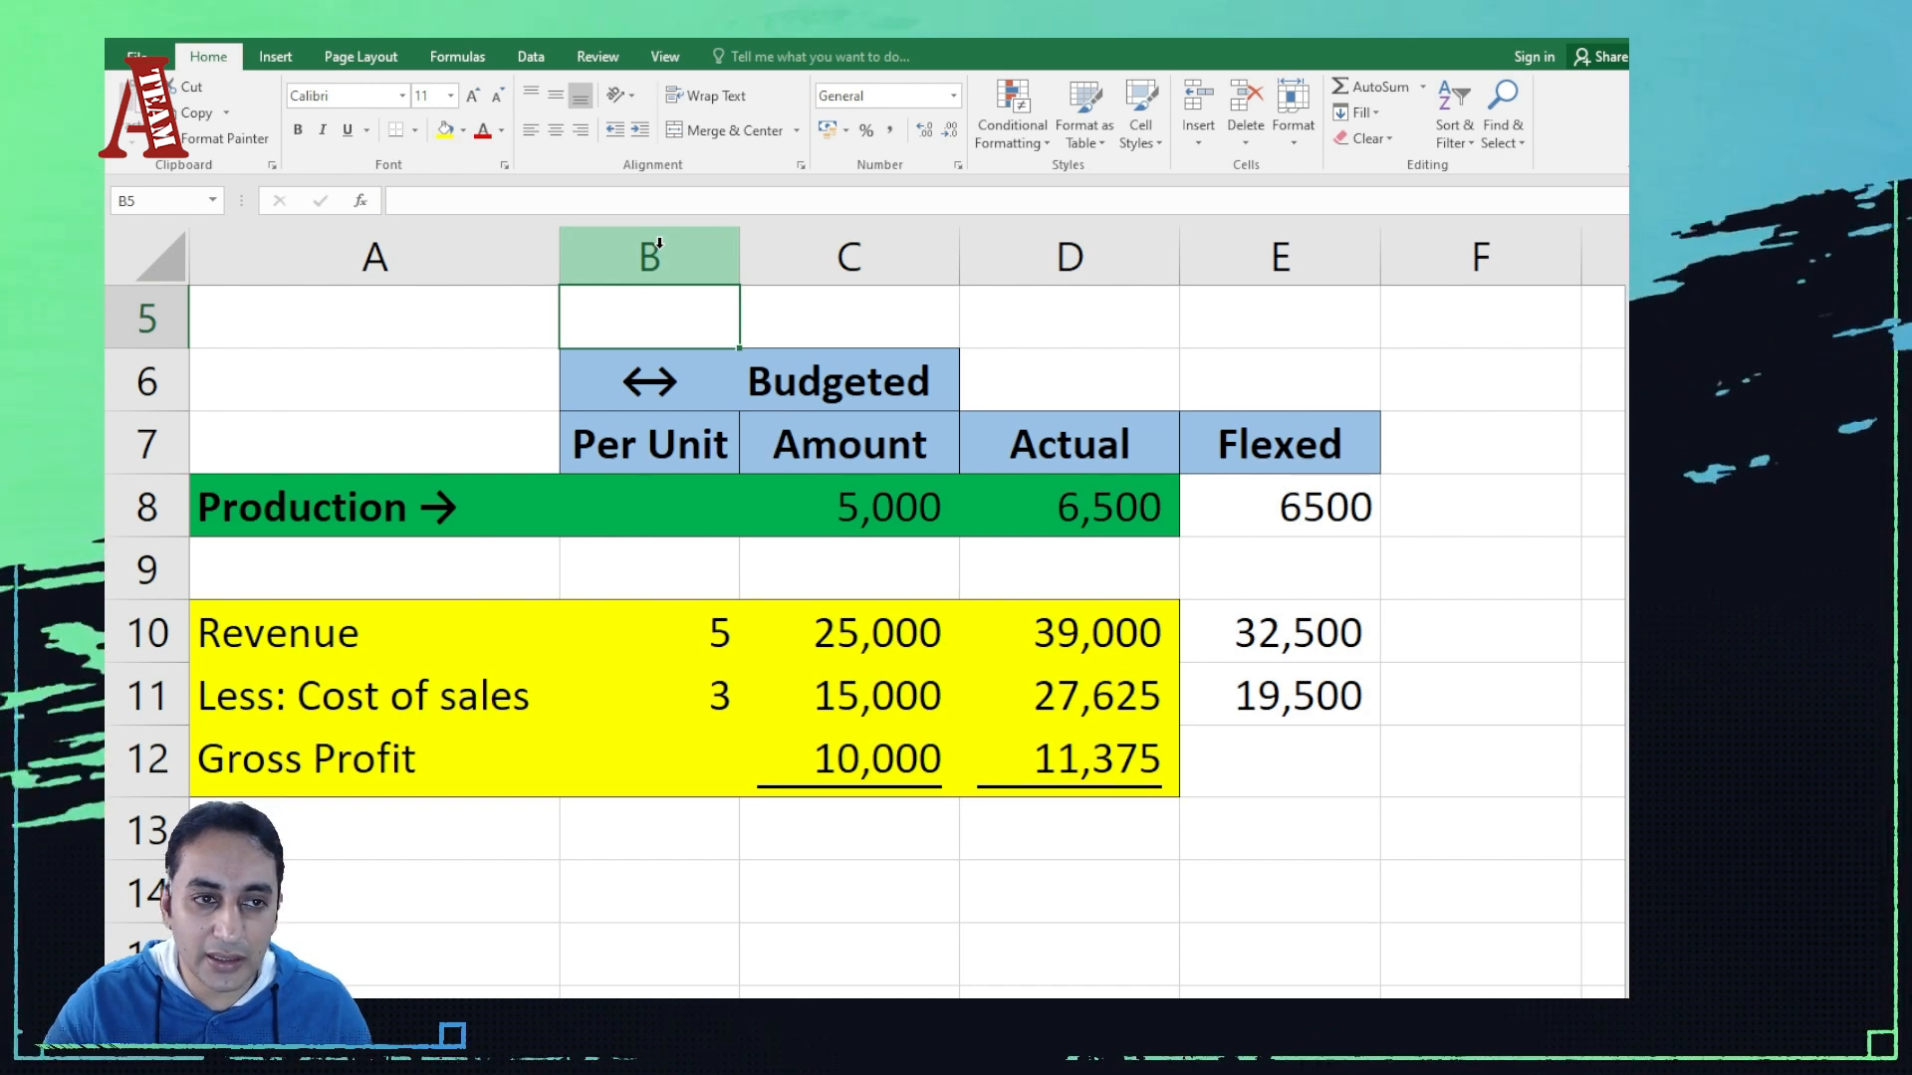
Step: Group the Per Unit column B as a collapsible outline
{"action": "left_click", "coordinate": [658, 242]}
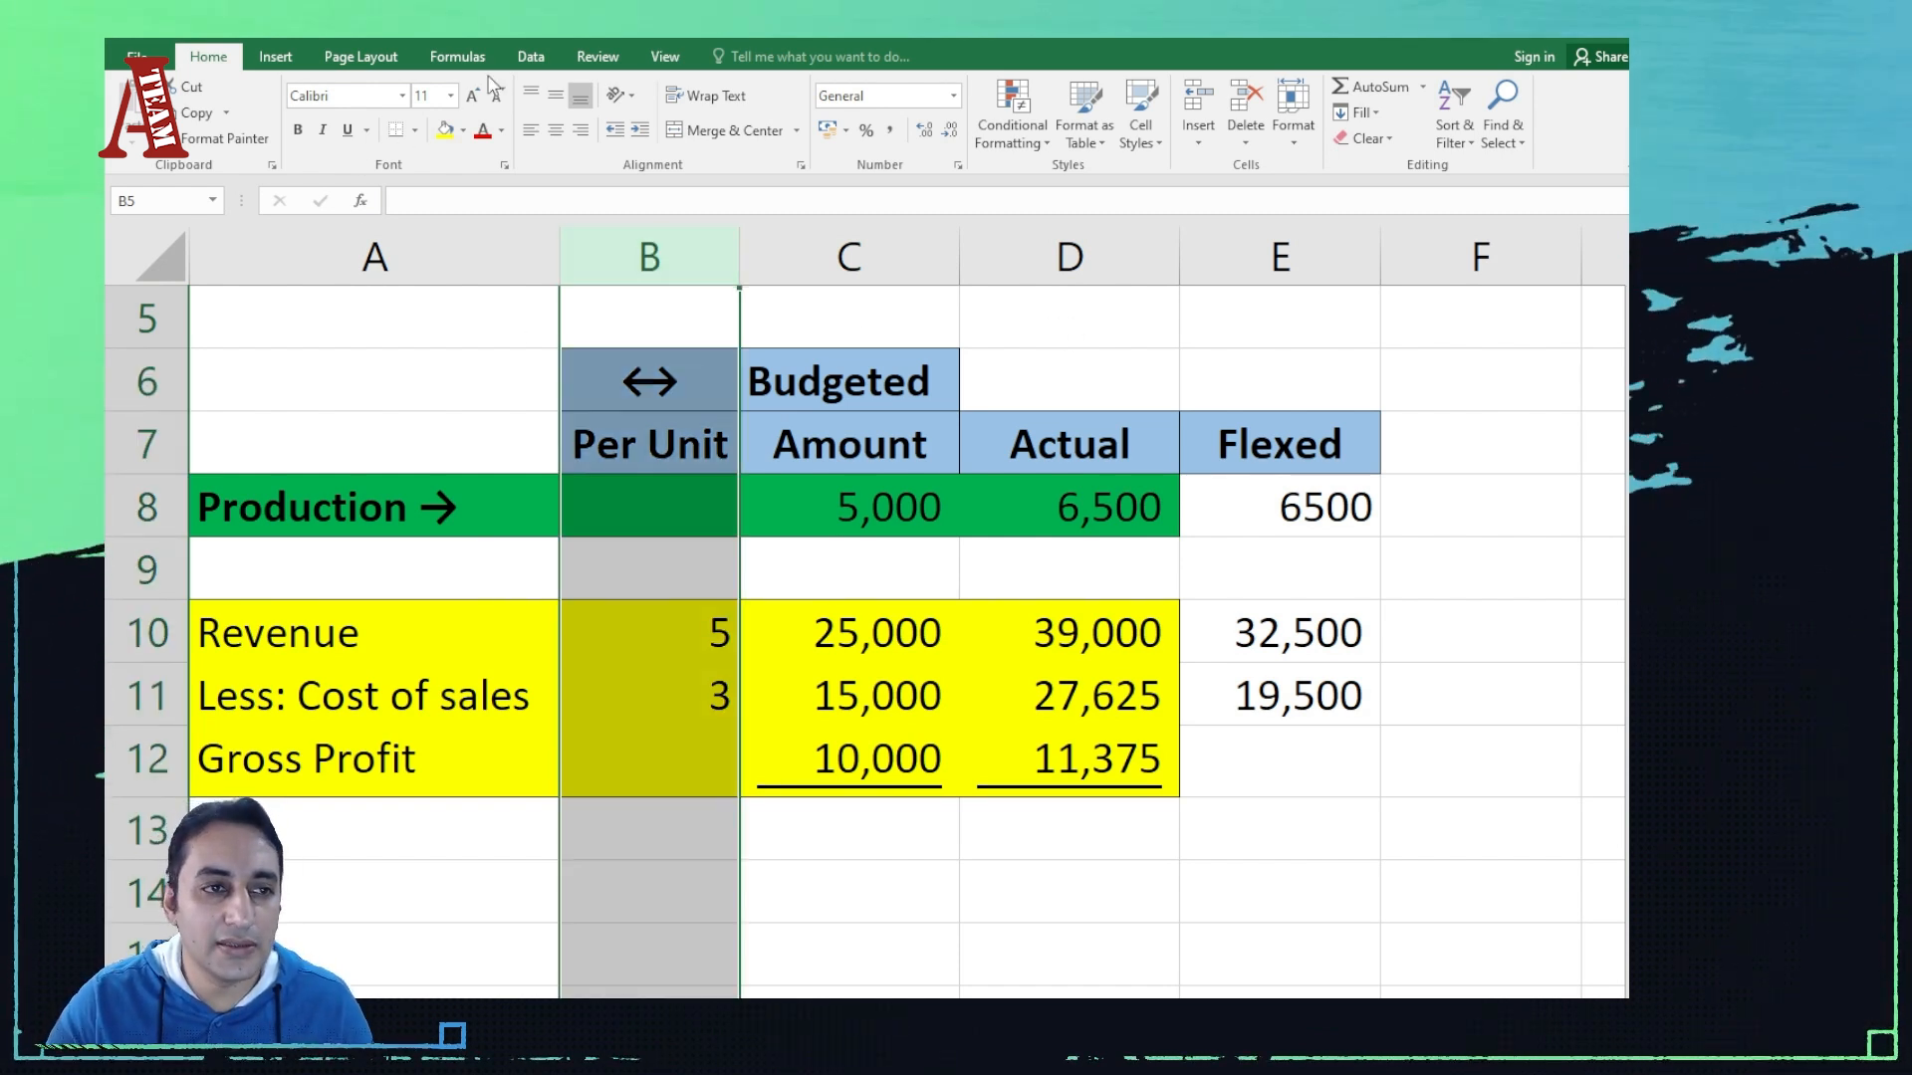
{"action": "left_click", "coordinate": [528, 60]}
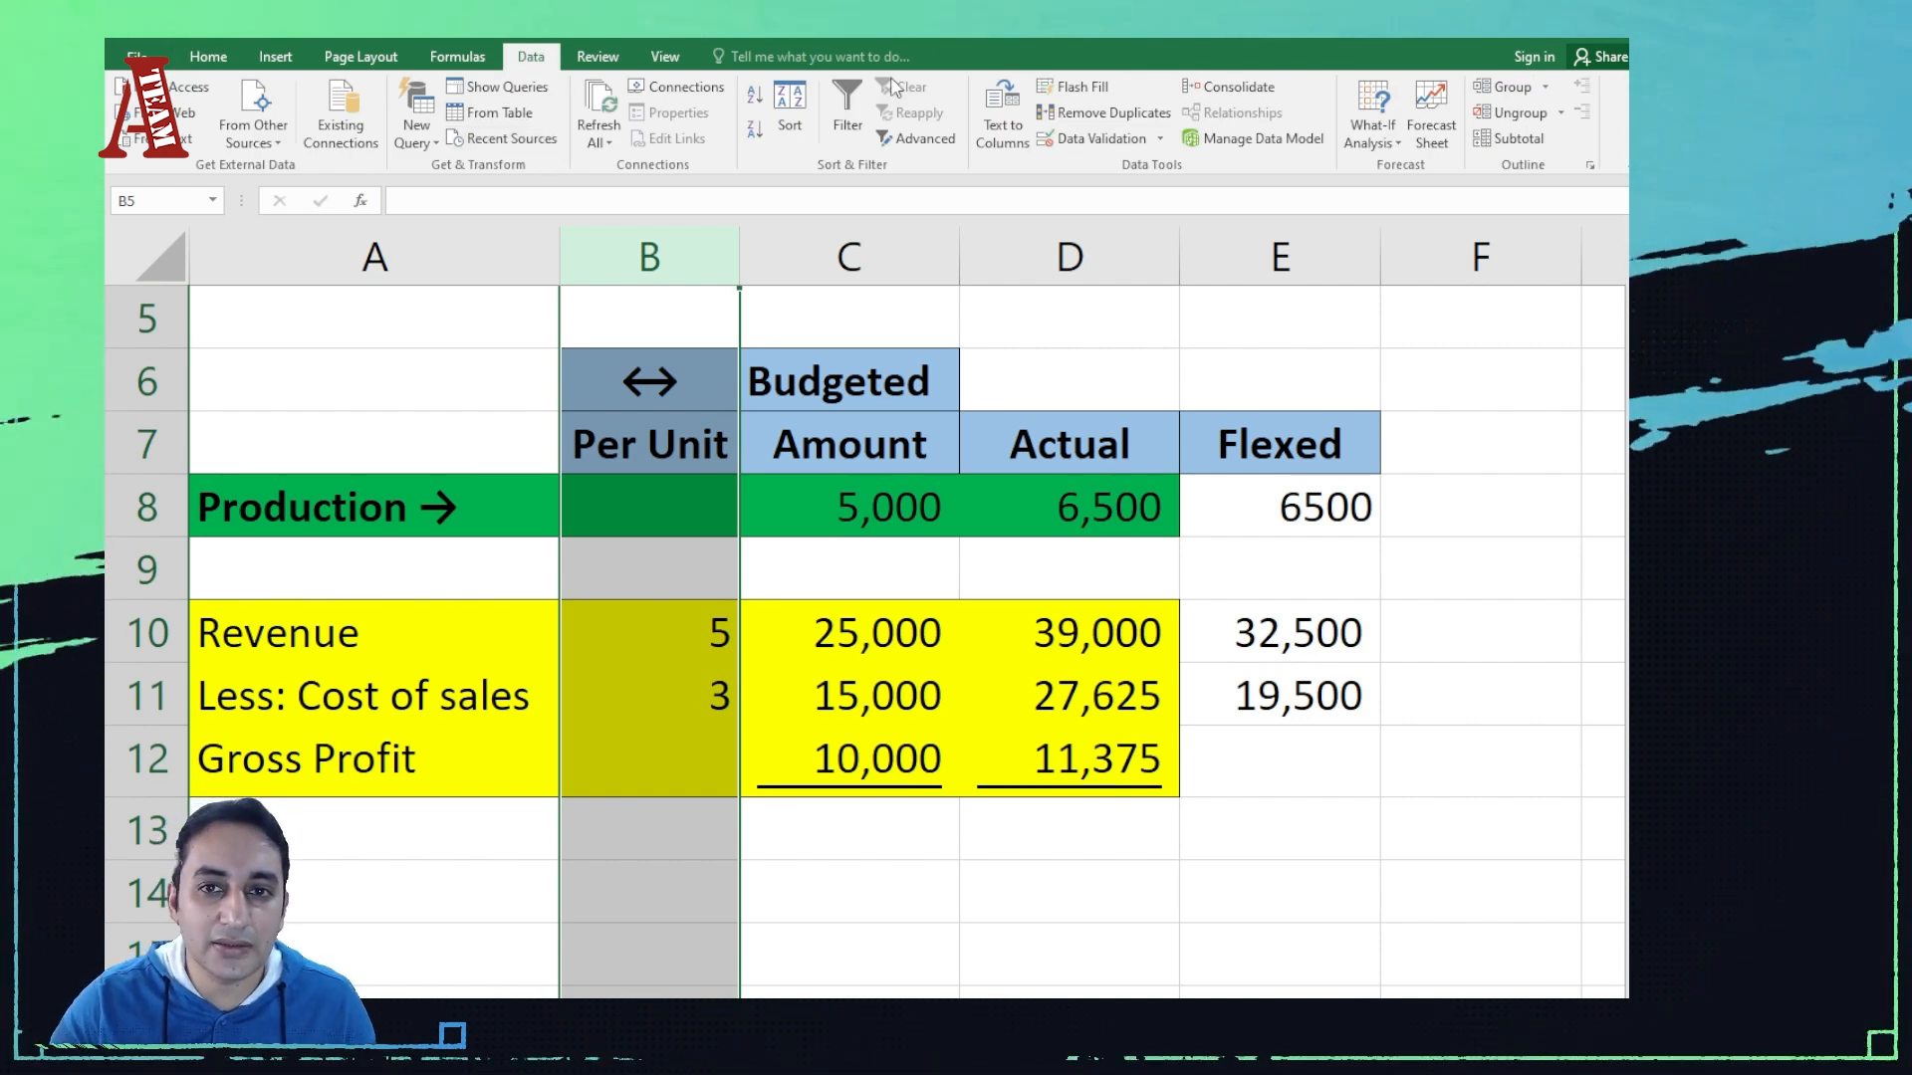
{"action": "left_click", "coordinate": [1504, 87]}
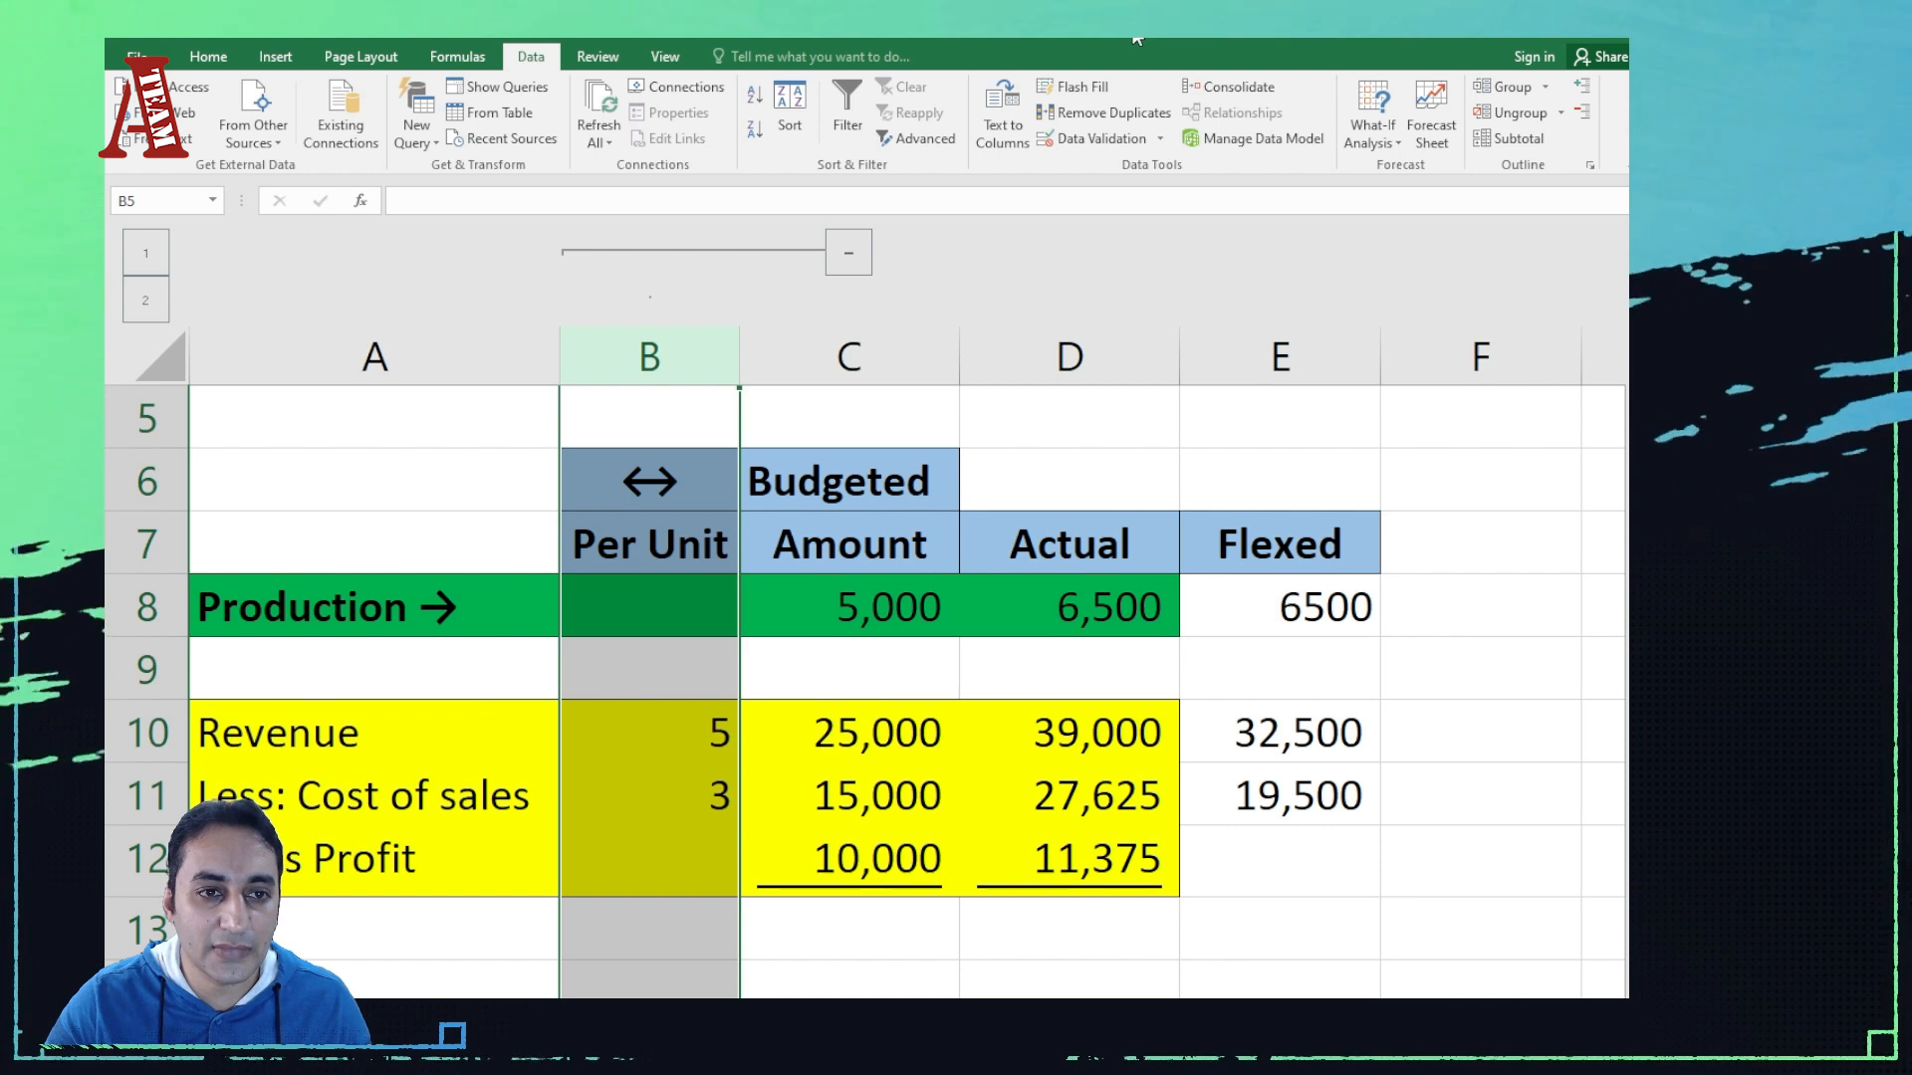
Step: Collapse and re-expand the grouped column B, and ungroup it
{"action": "left_click", "coordinate": [851, 262]}
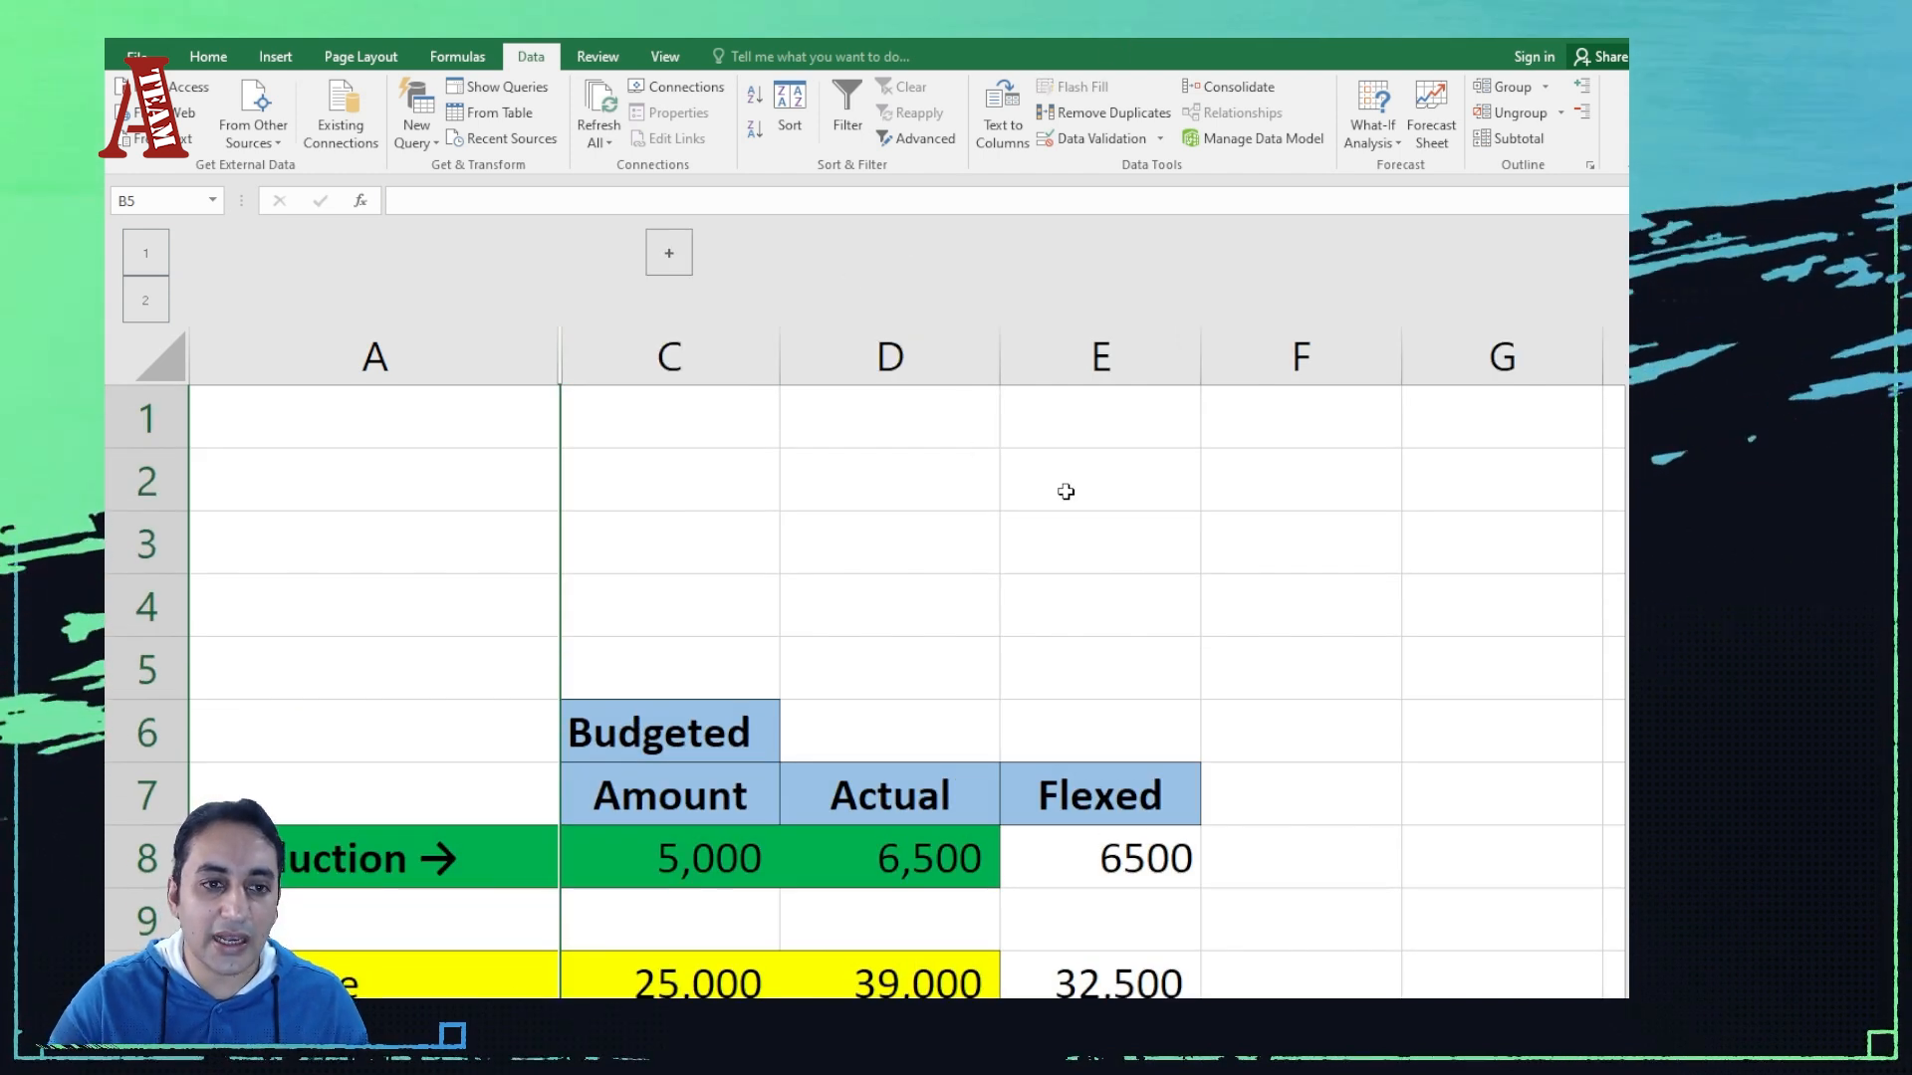
{"action": "scroll", "coordinate": [1066, 491], "scroll_direction": "down", "scroll_amount": 2}
{"action": "scroll", "coordinate": [1066, 491], "scroll_direction": "up", "scroll_amount": 2}
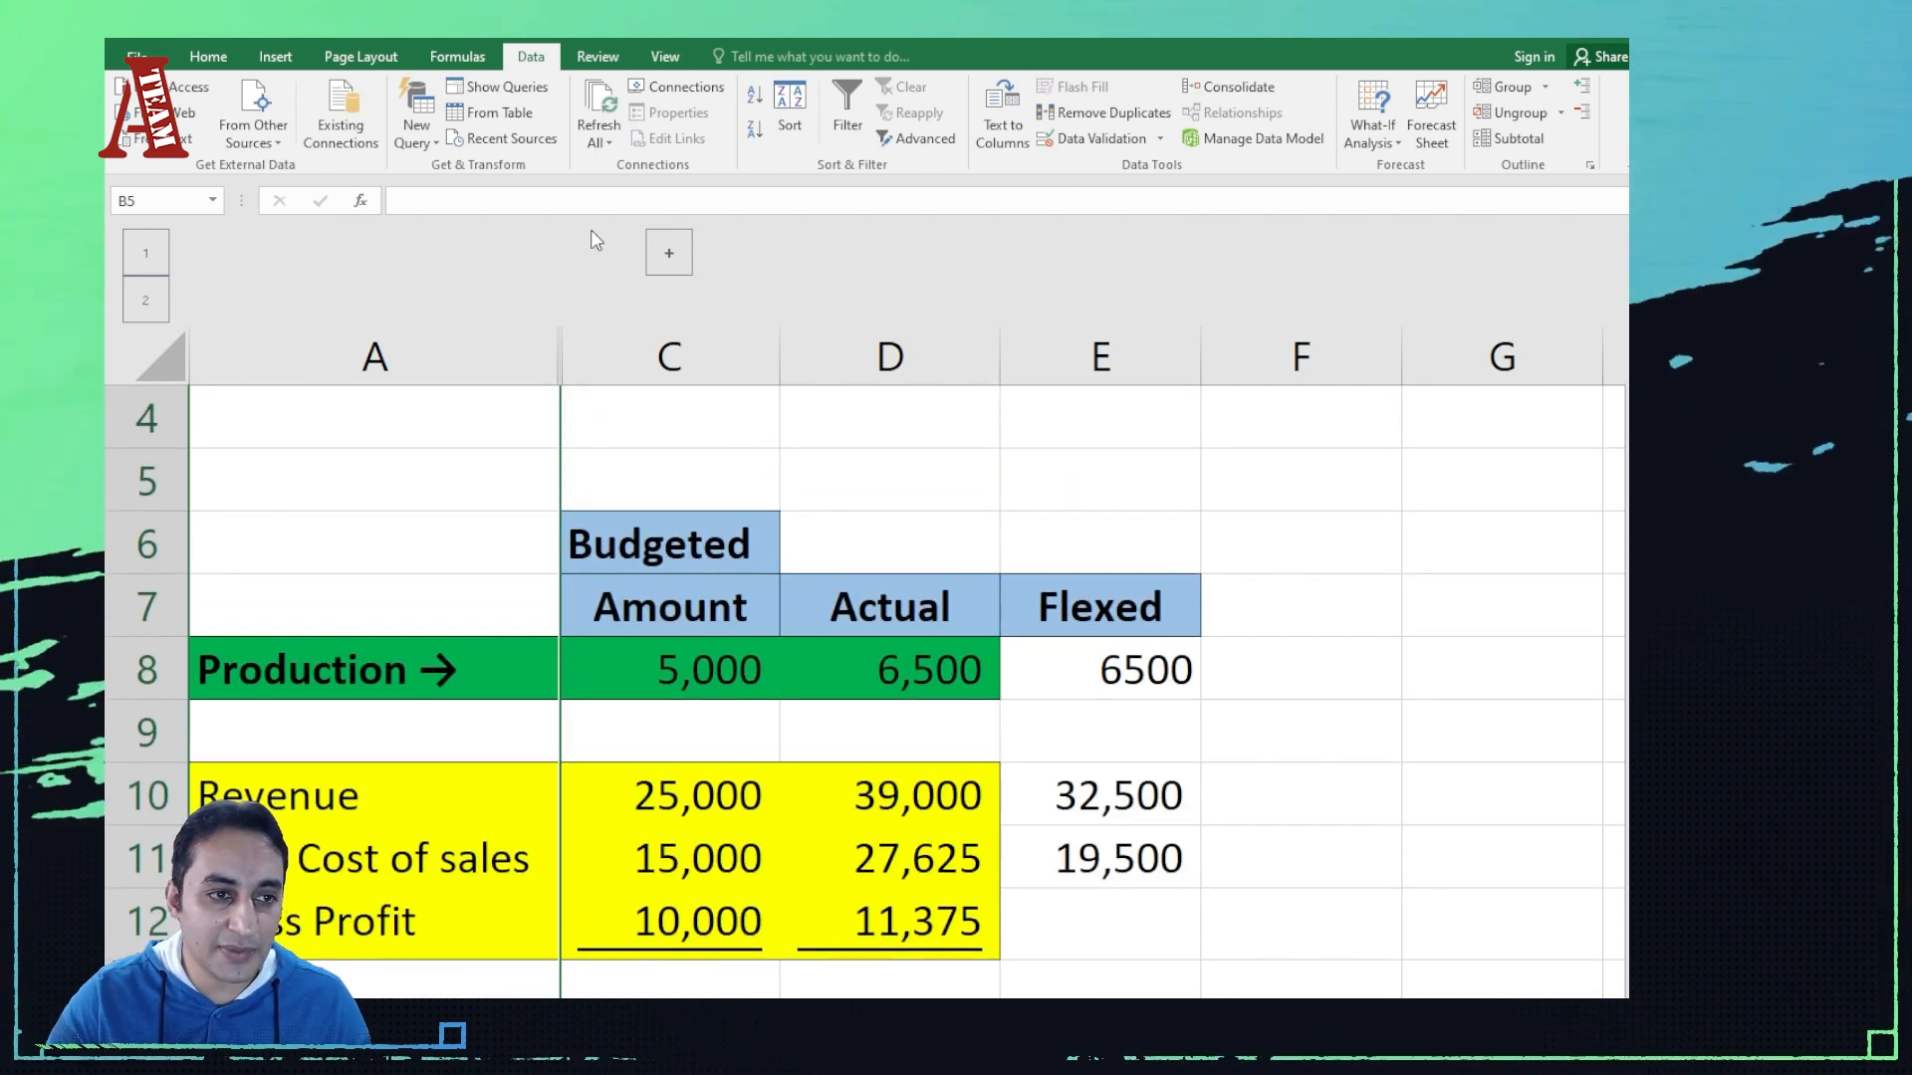
{"action": "left_click", "coordinate": [681, 259]}
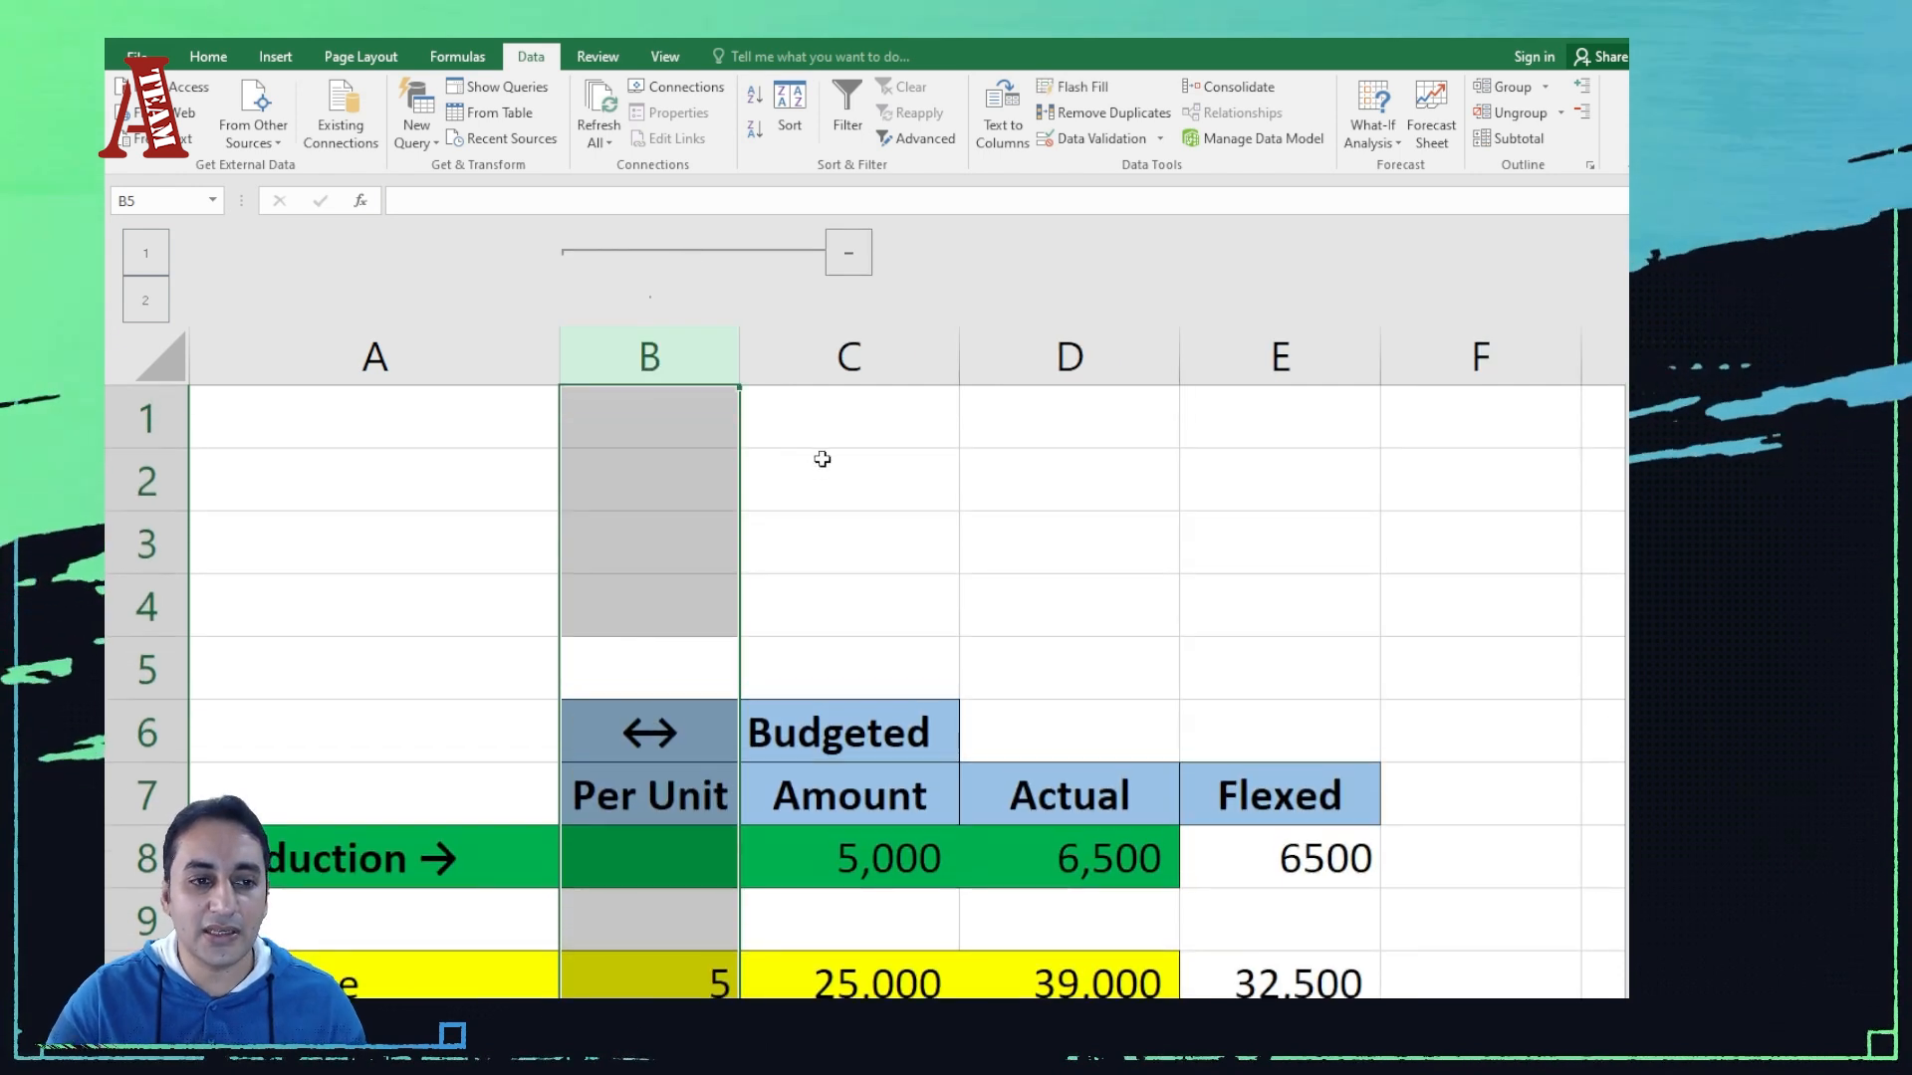
{"action": "scroll", "coordinate": [824, 448], "scroll_direction": "down", "scroll_amount": 2}
{"action": "scroll", "coordinate": [827, 416], "scroll_direction": "up", "scroll_amount": 1}
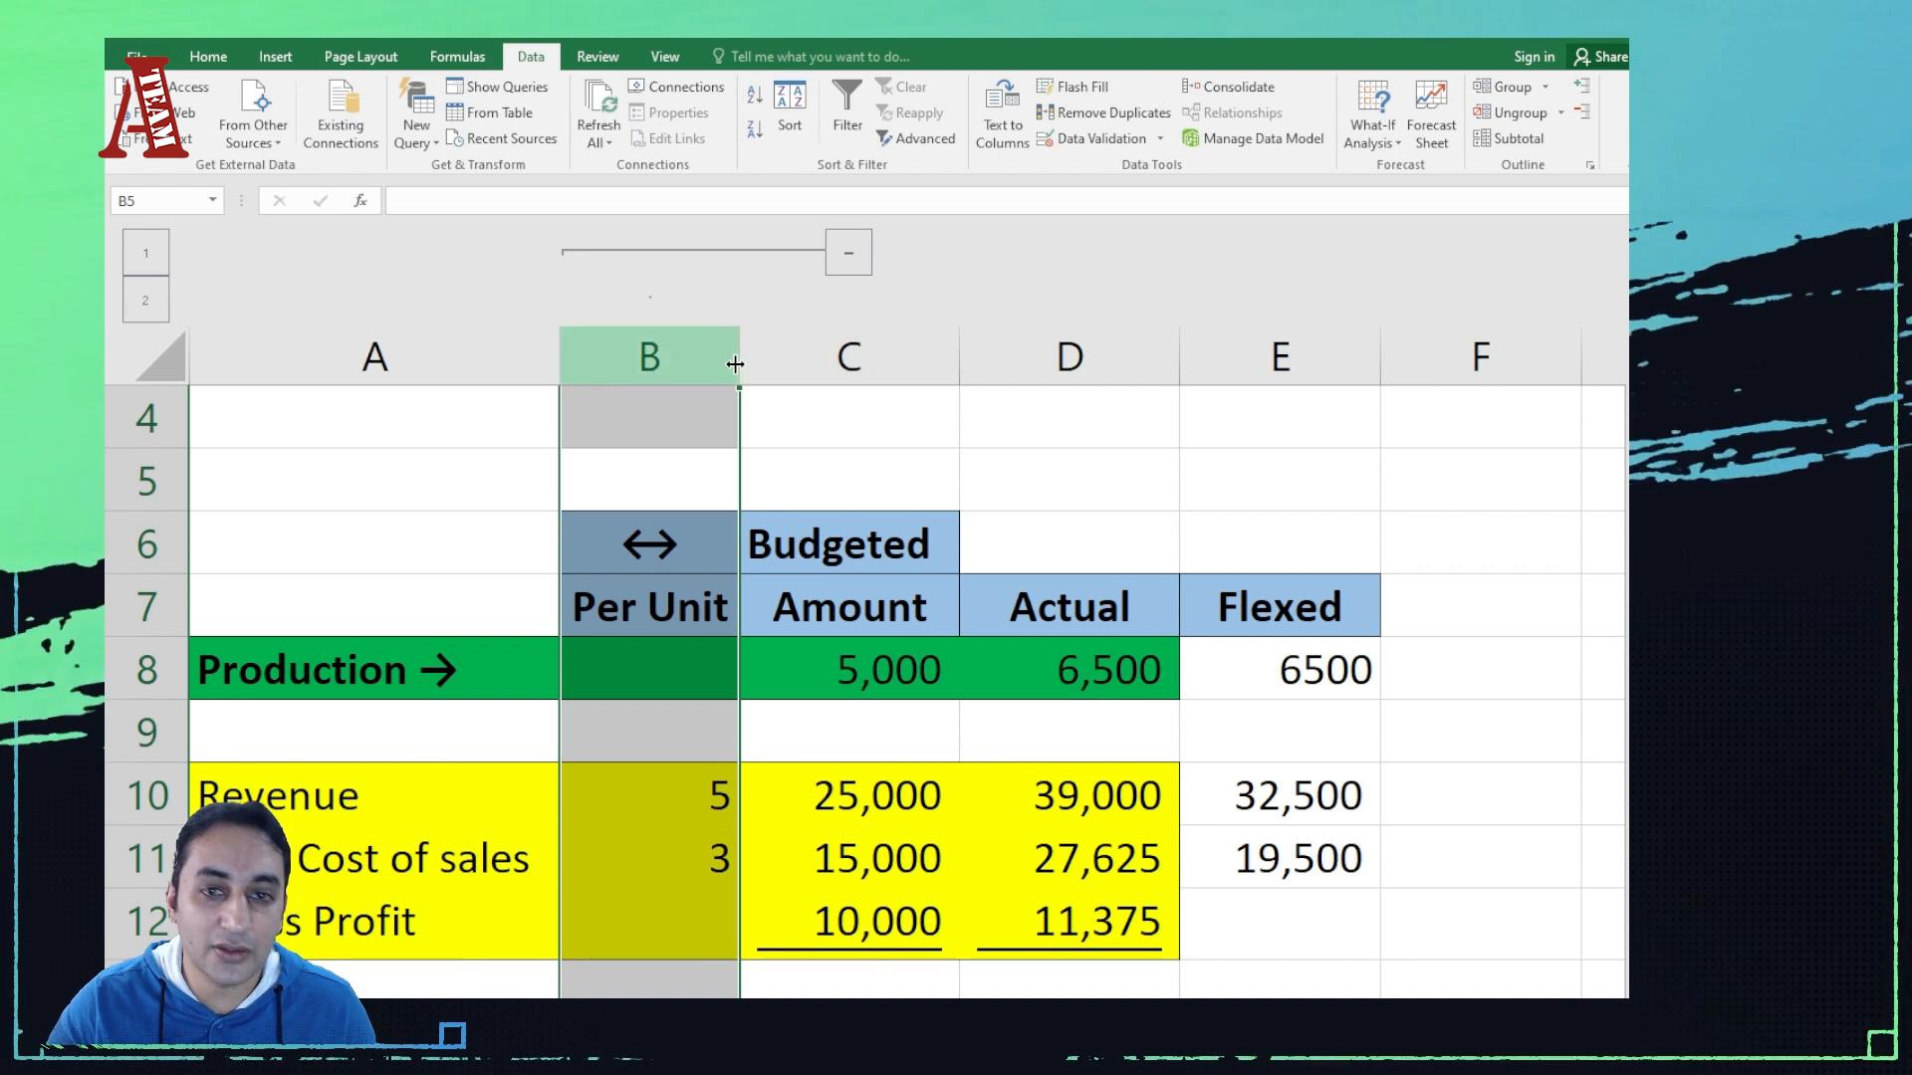
{"action": "left_click", "coordinate": [1517, 112]}
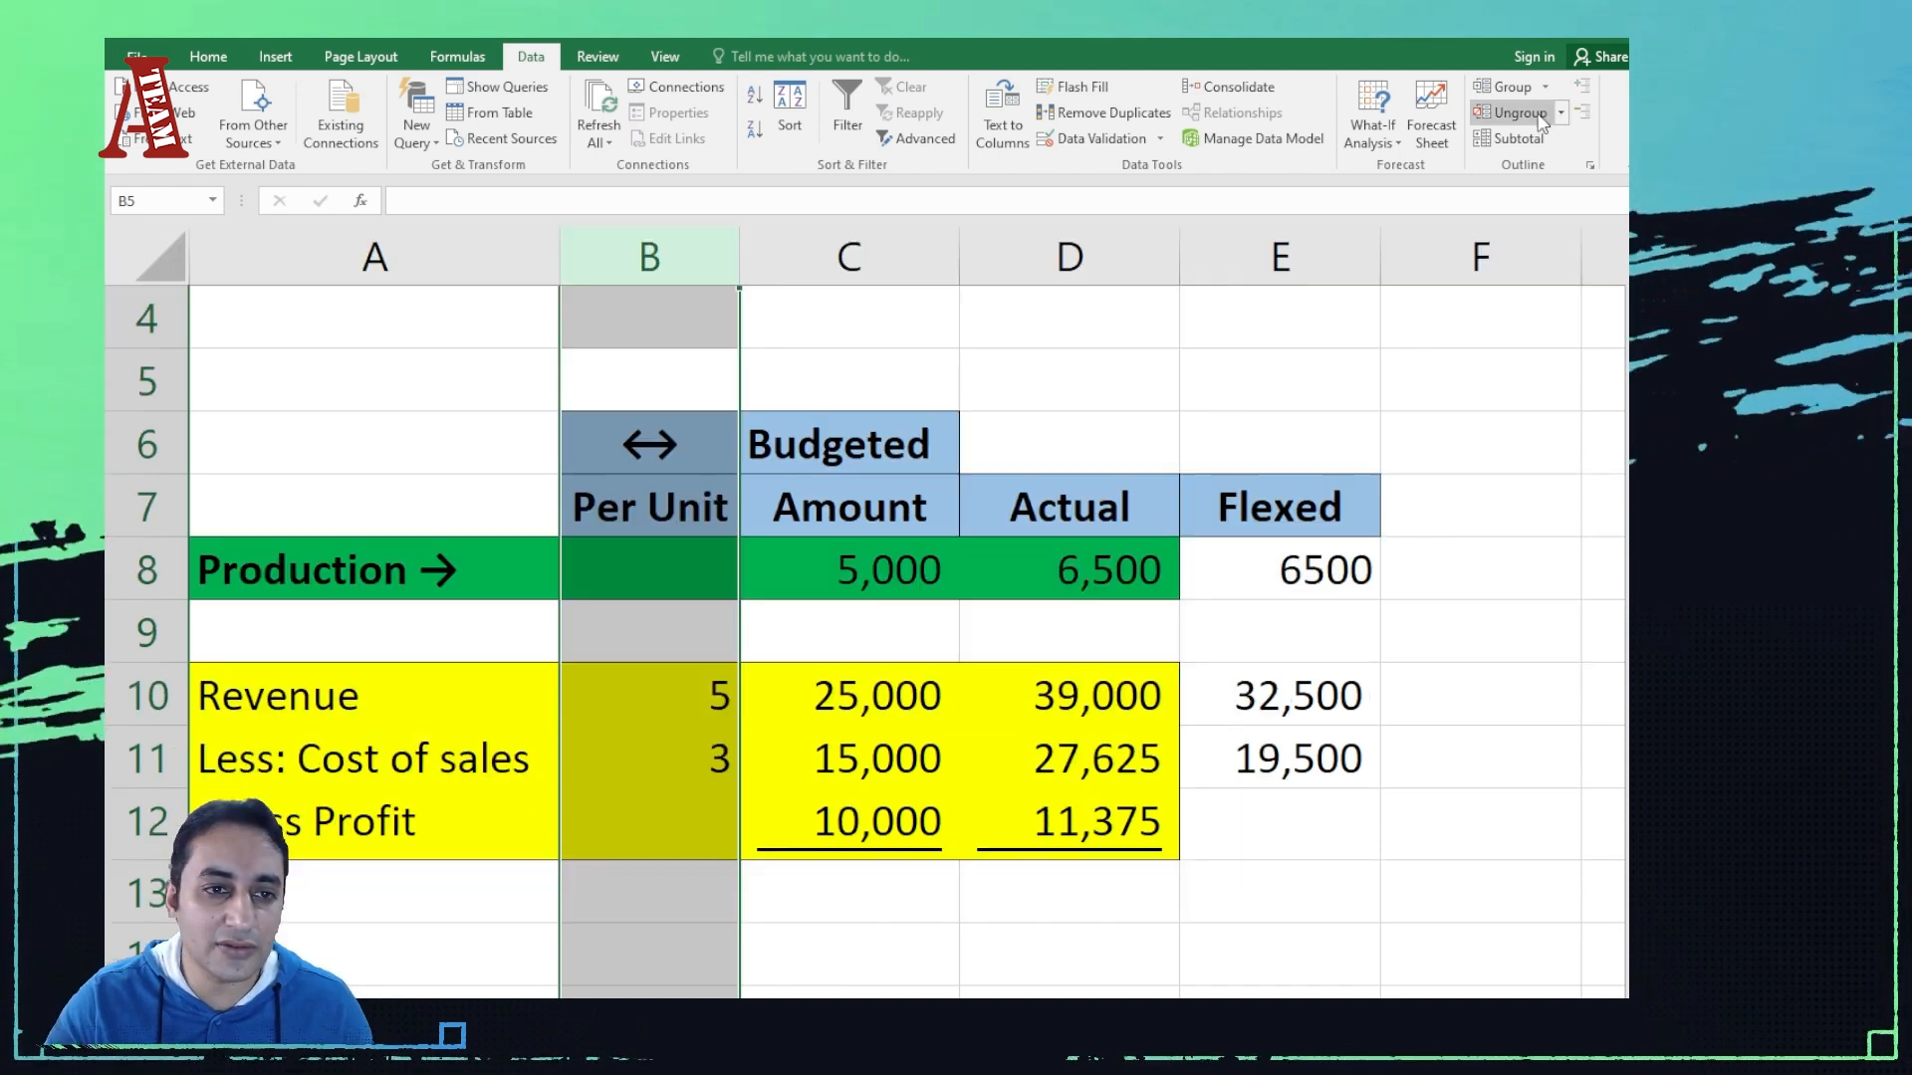
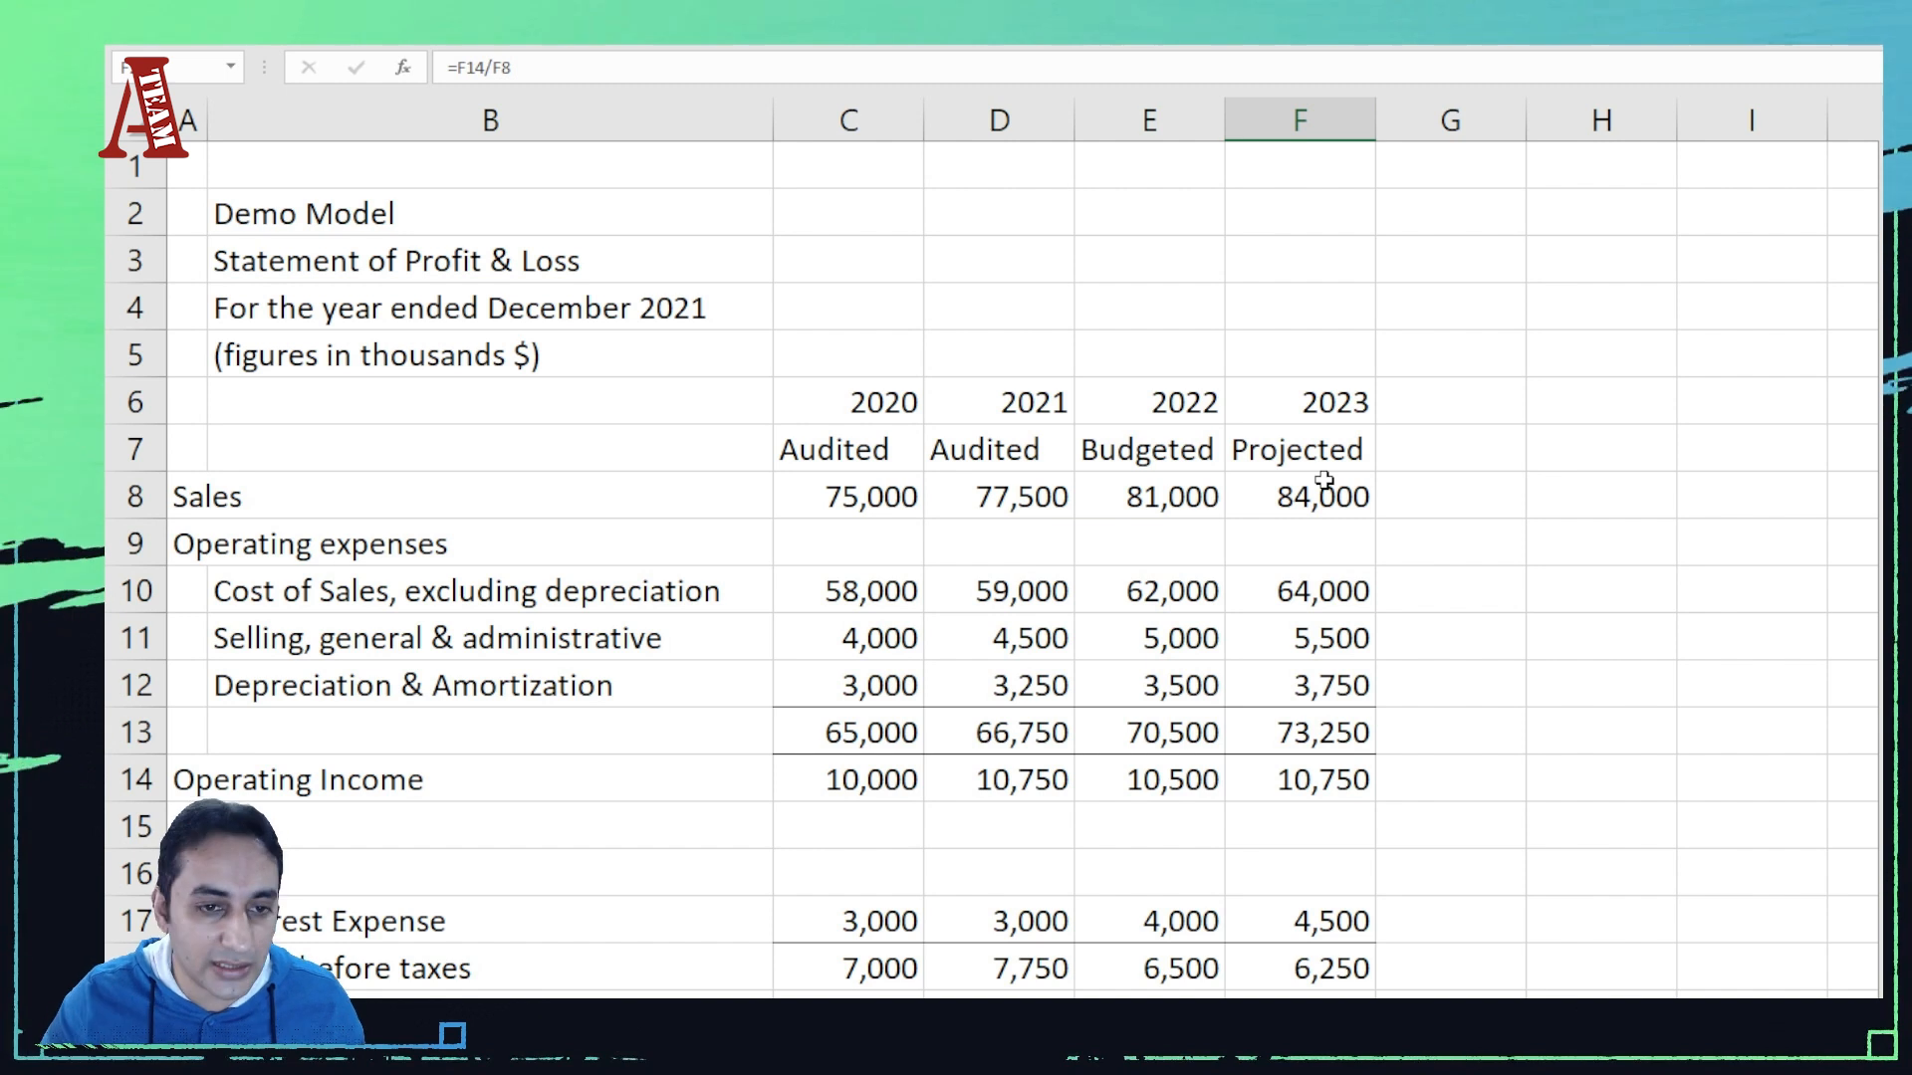
Step: Set the 2022 budgeted sales figure in E8 of the Statement of Profit & Loss to 82000
{"action": "left_click", "coordinate": [1165, 528]}
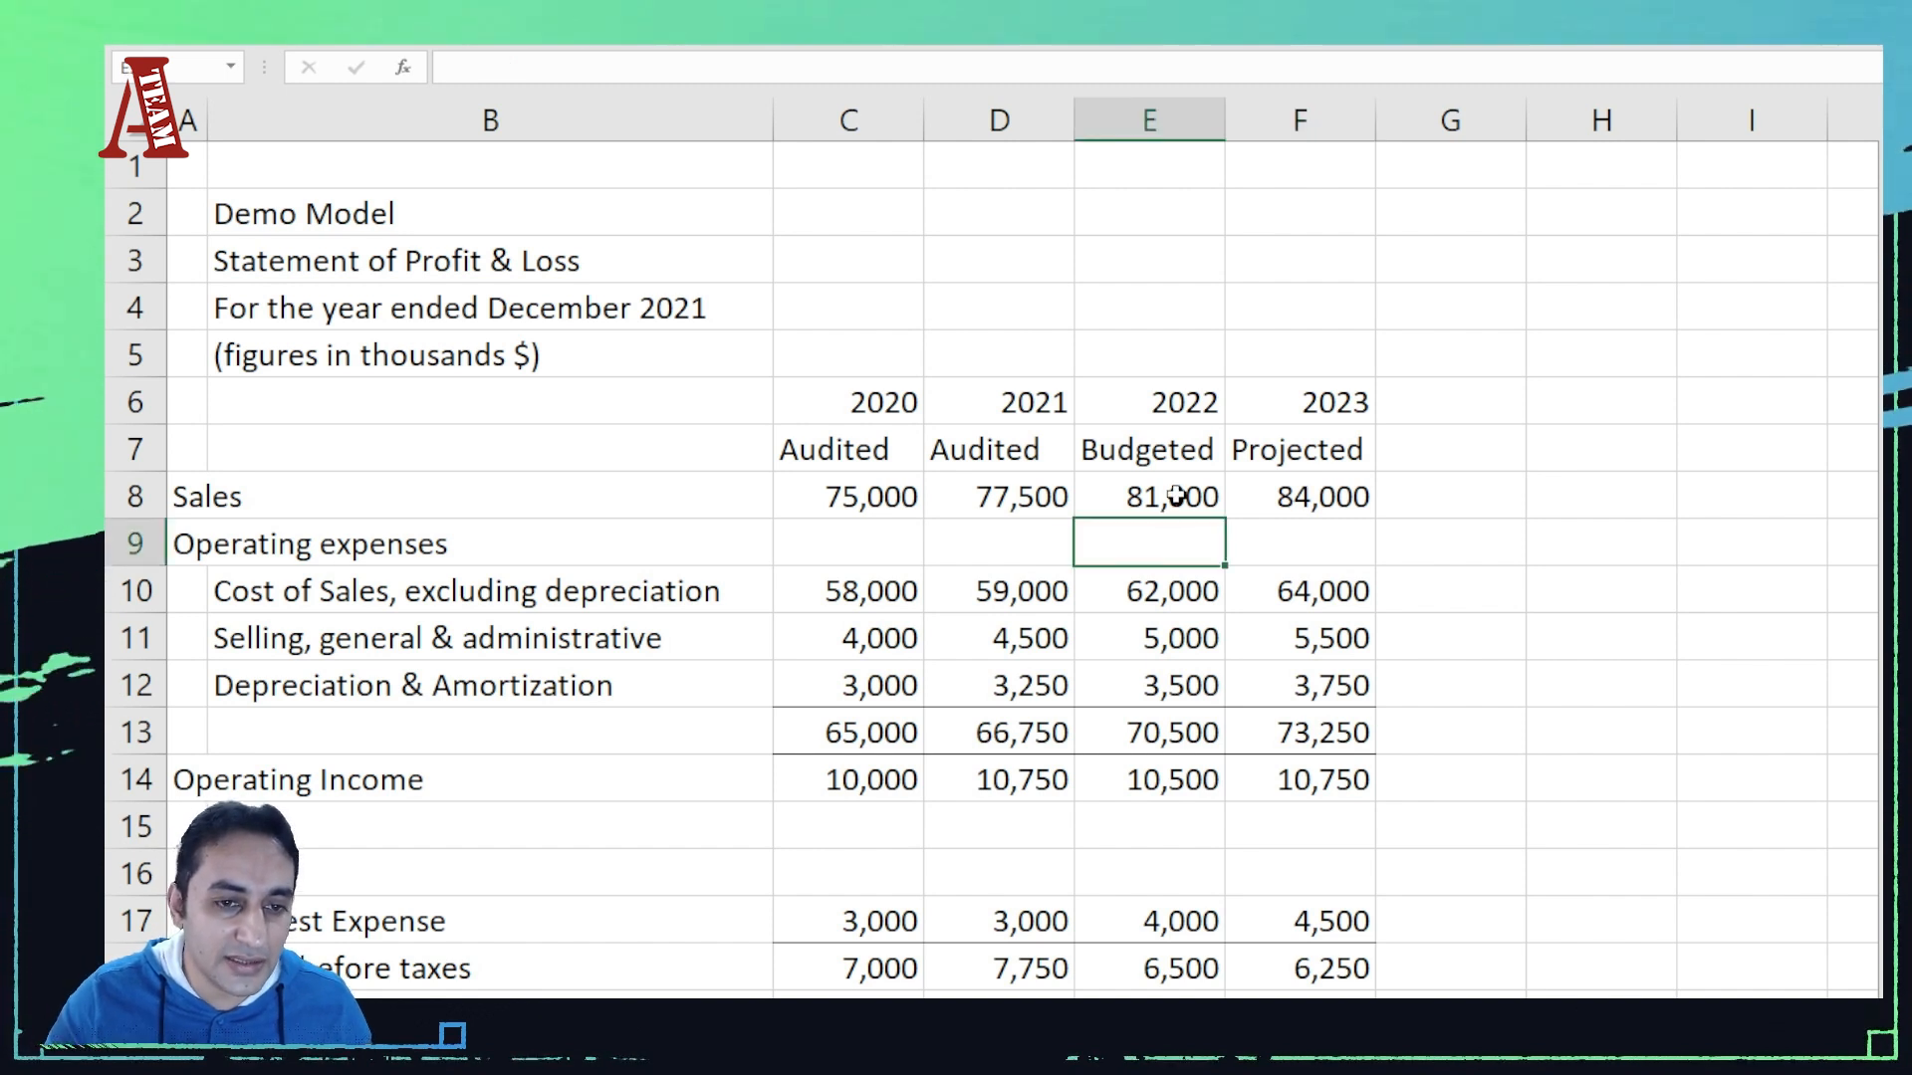
{"action": "left_click", "coordinate": [1177, 496]}
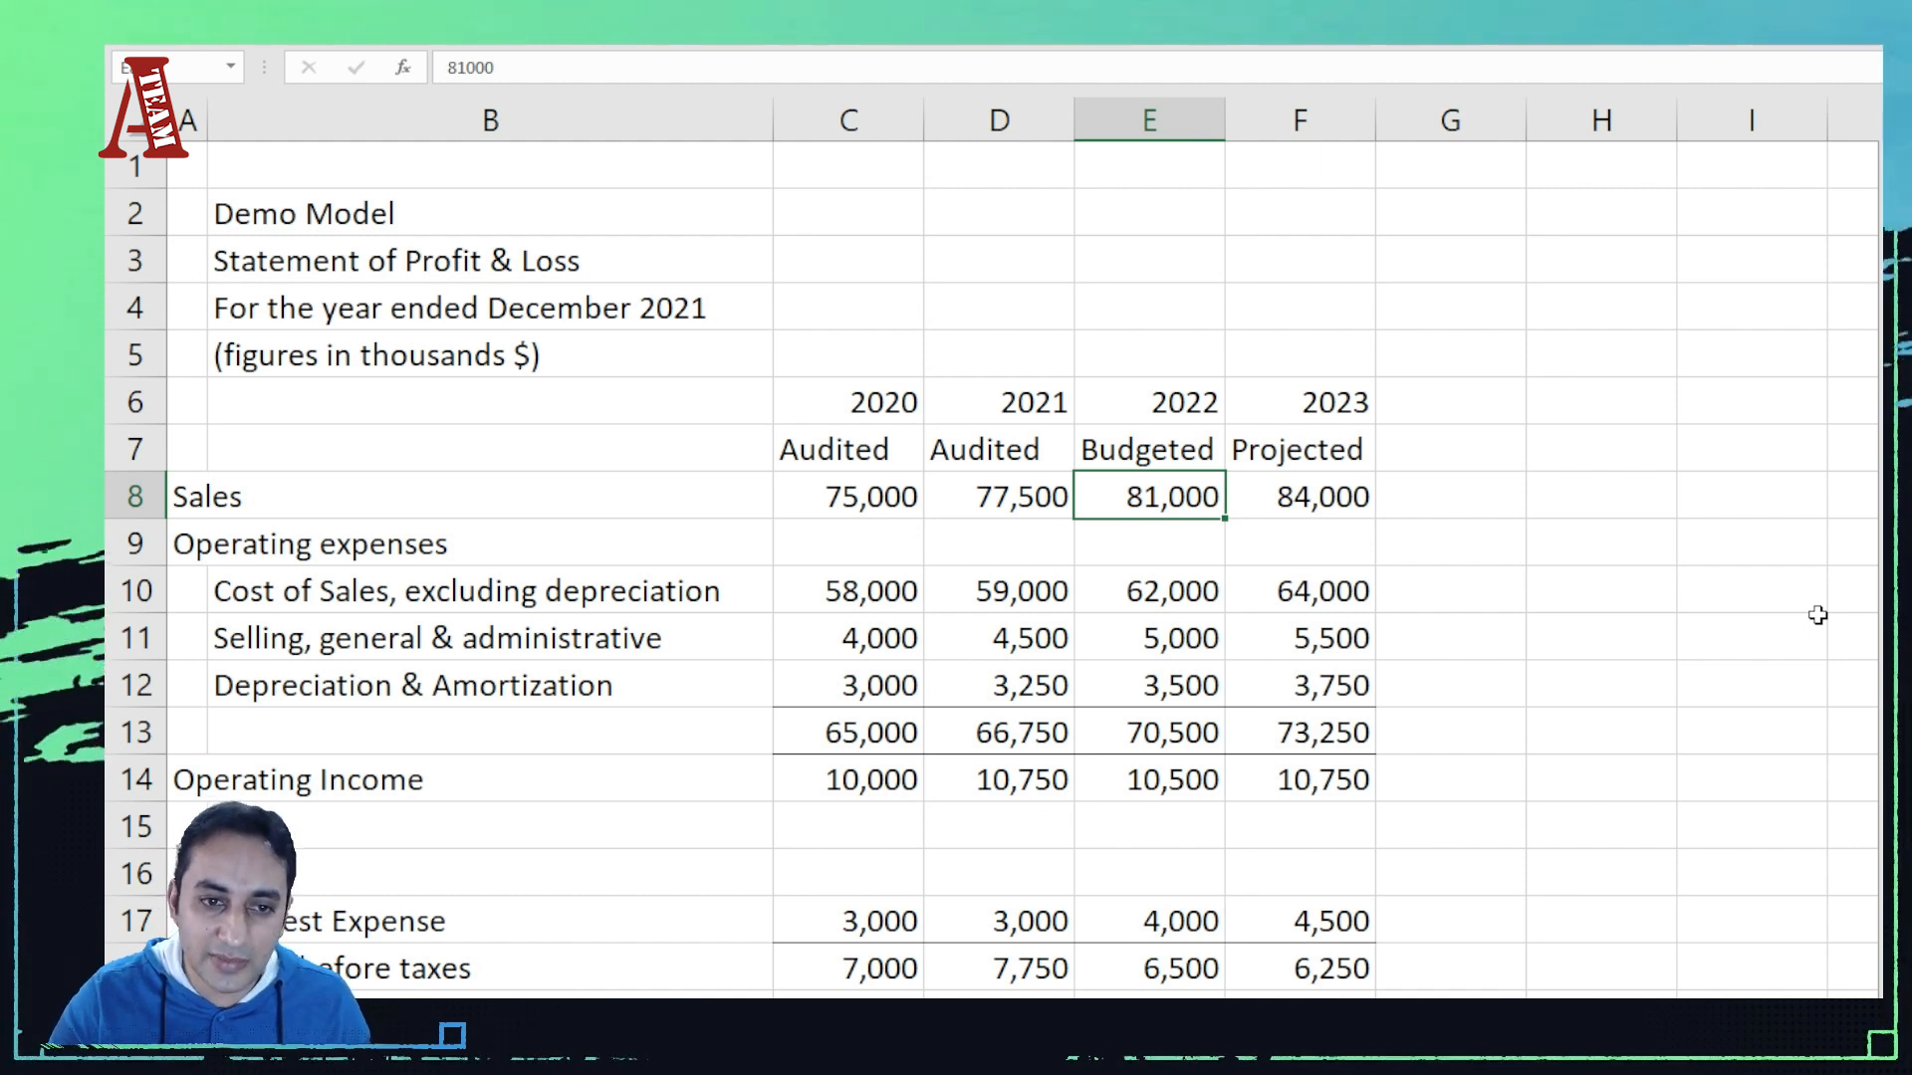
{"action": "type", "text": "82000"}
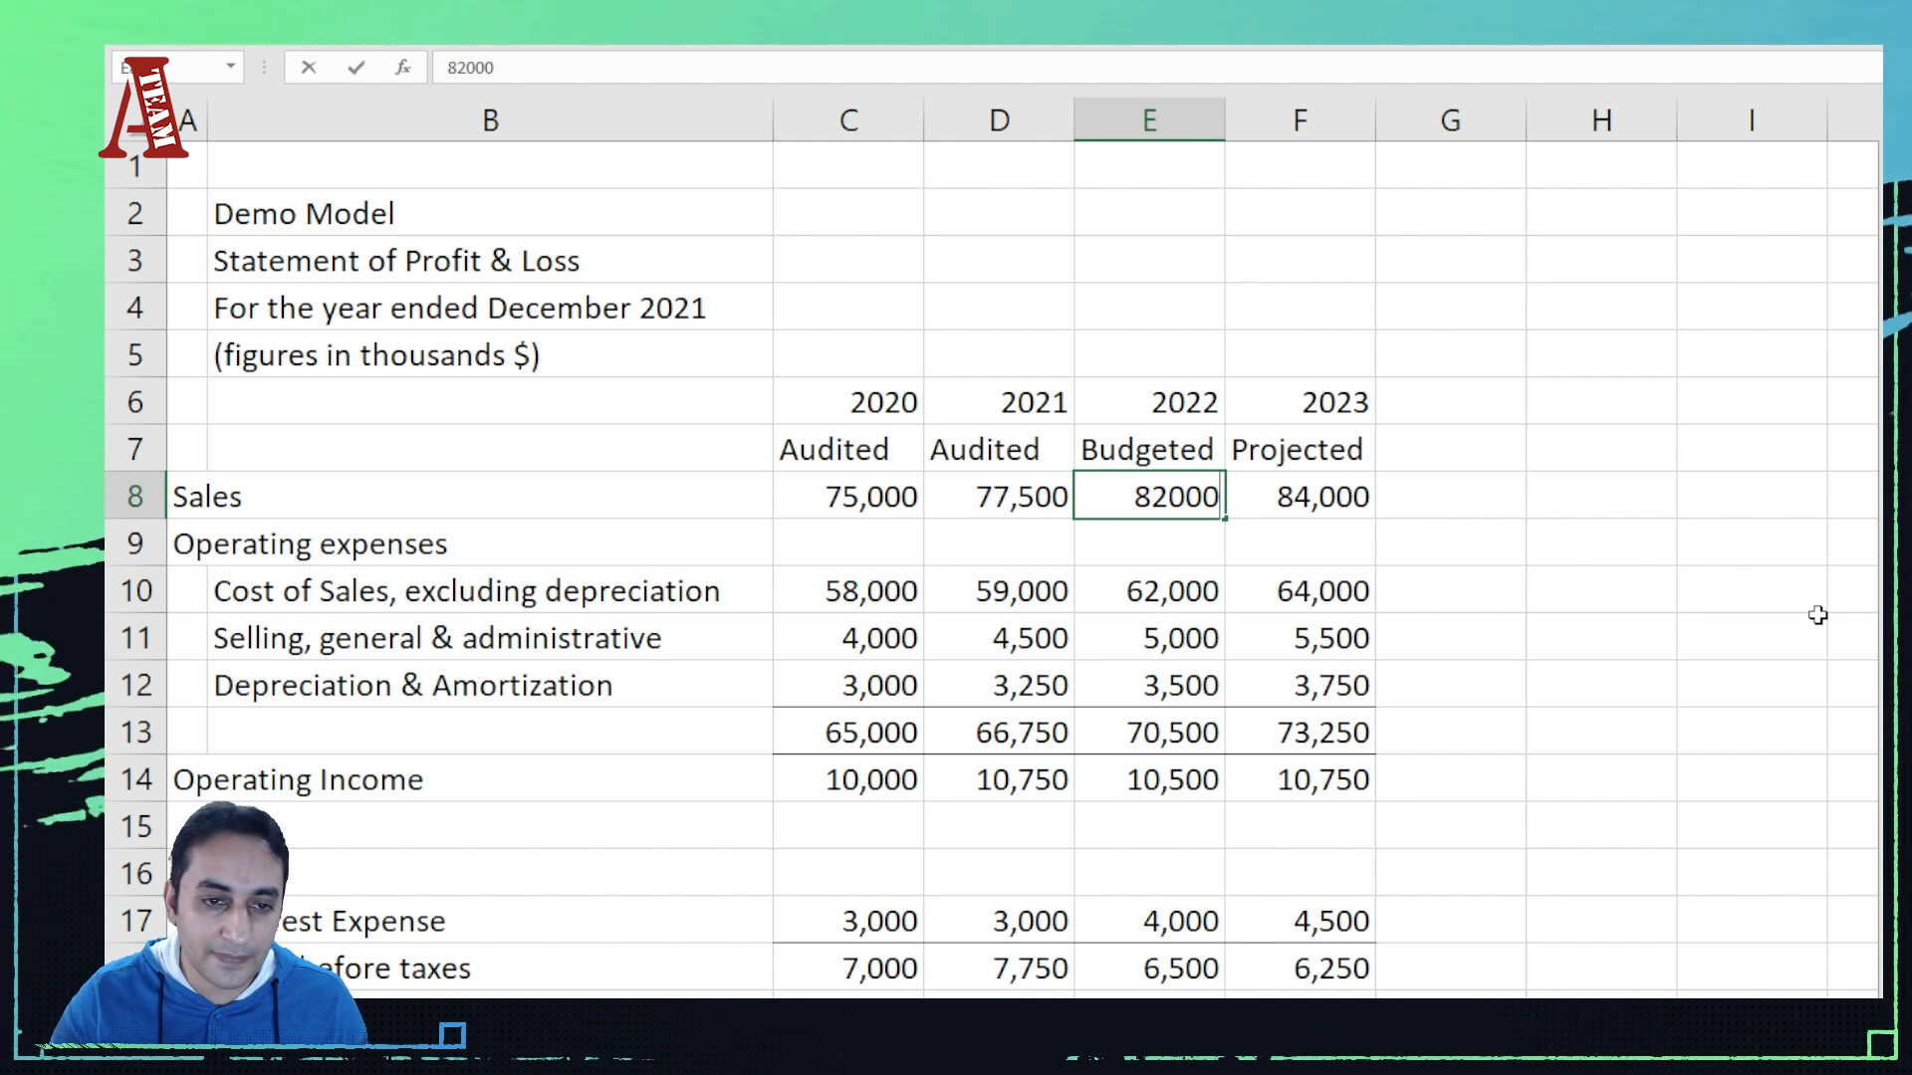
{"action": "key", "text": "Return"}
Step: Check the 2022 Gross Profit Ratio in E25 and the related profit and loss lines above it
{"action": "scroll", "coordinate": [905, 597], "scroll_direction": "down", "scroll_amount": 5}
{"action": "left_click", "coordinate": [1173, 602]}
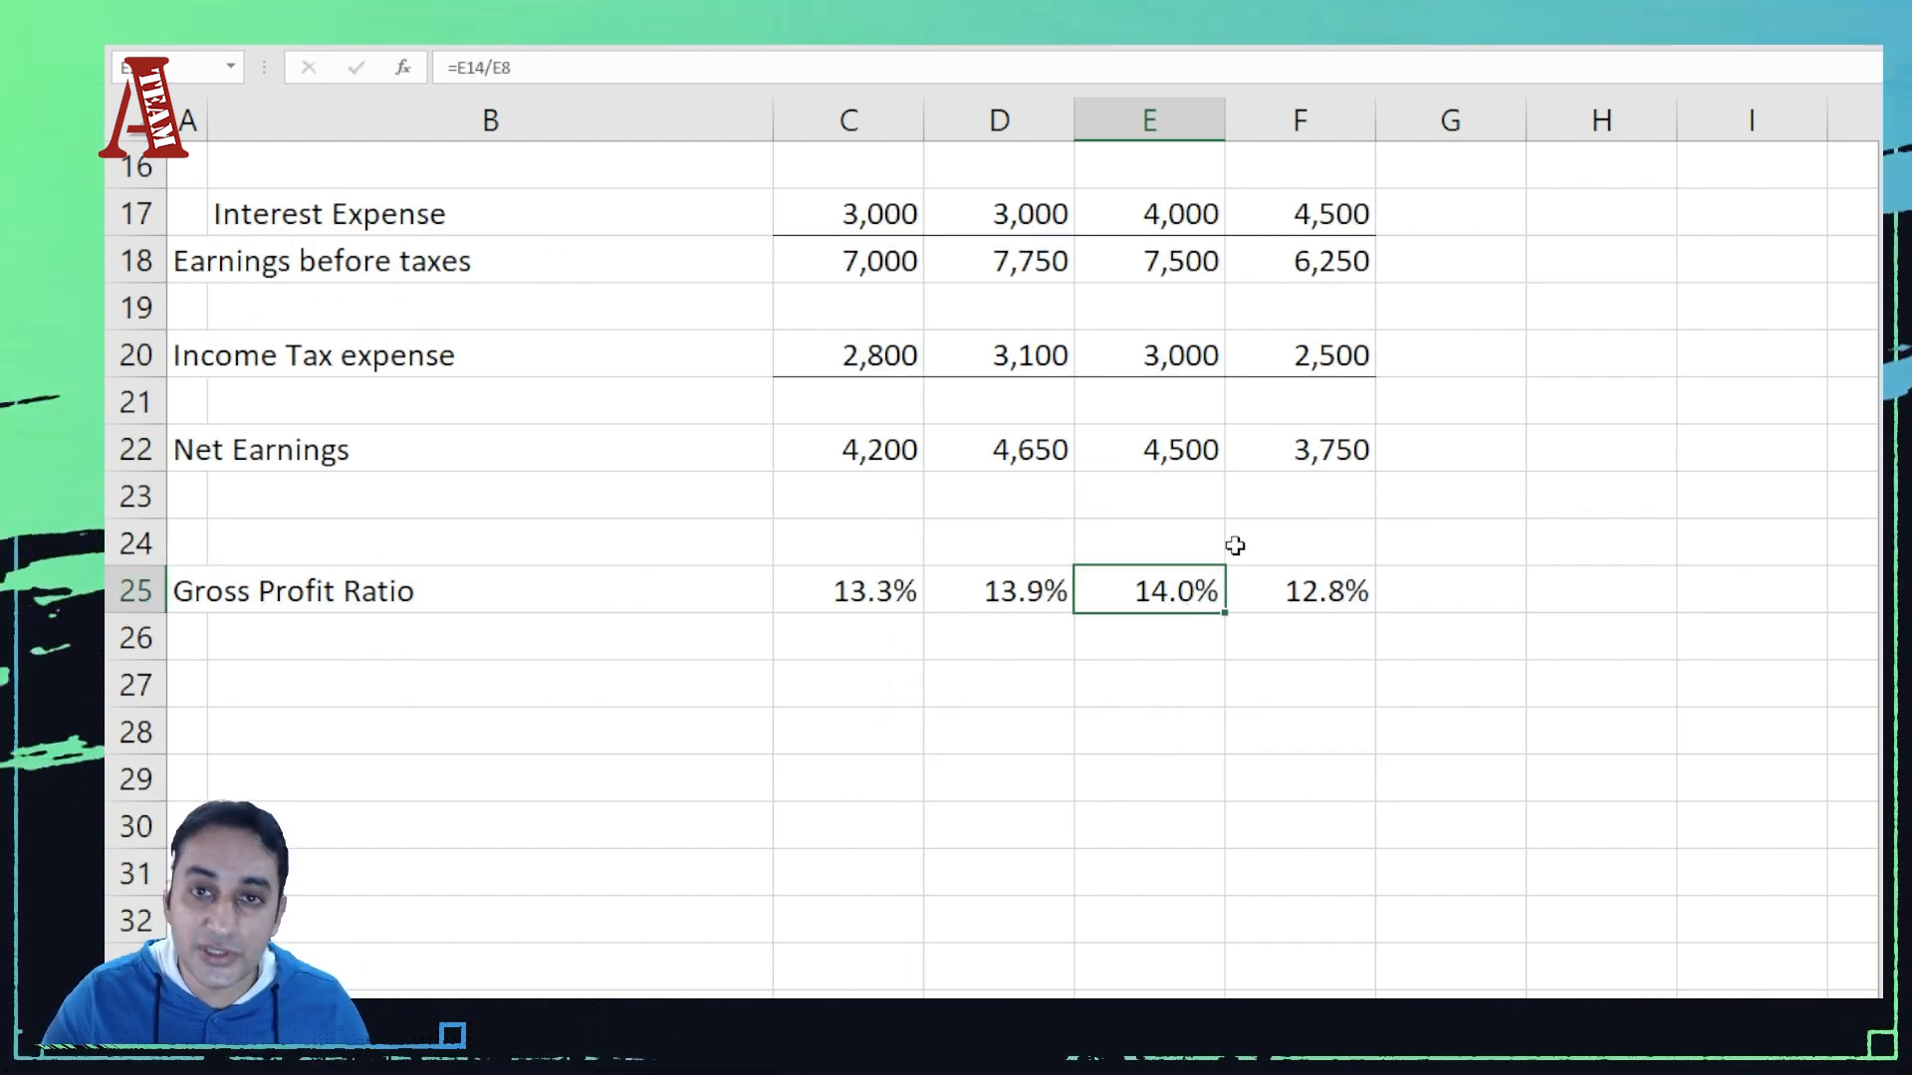
{"action": "scroll", "coordinate": [1165, 717], "scroll_direction": "up", "scroll_amount": 3}
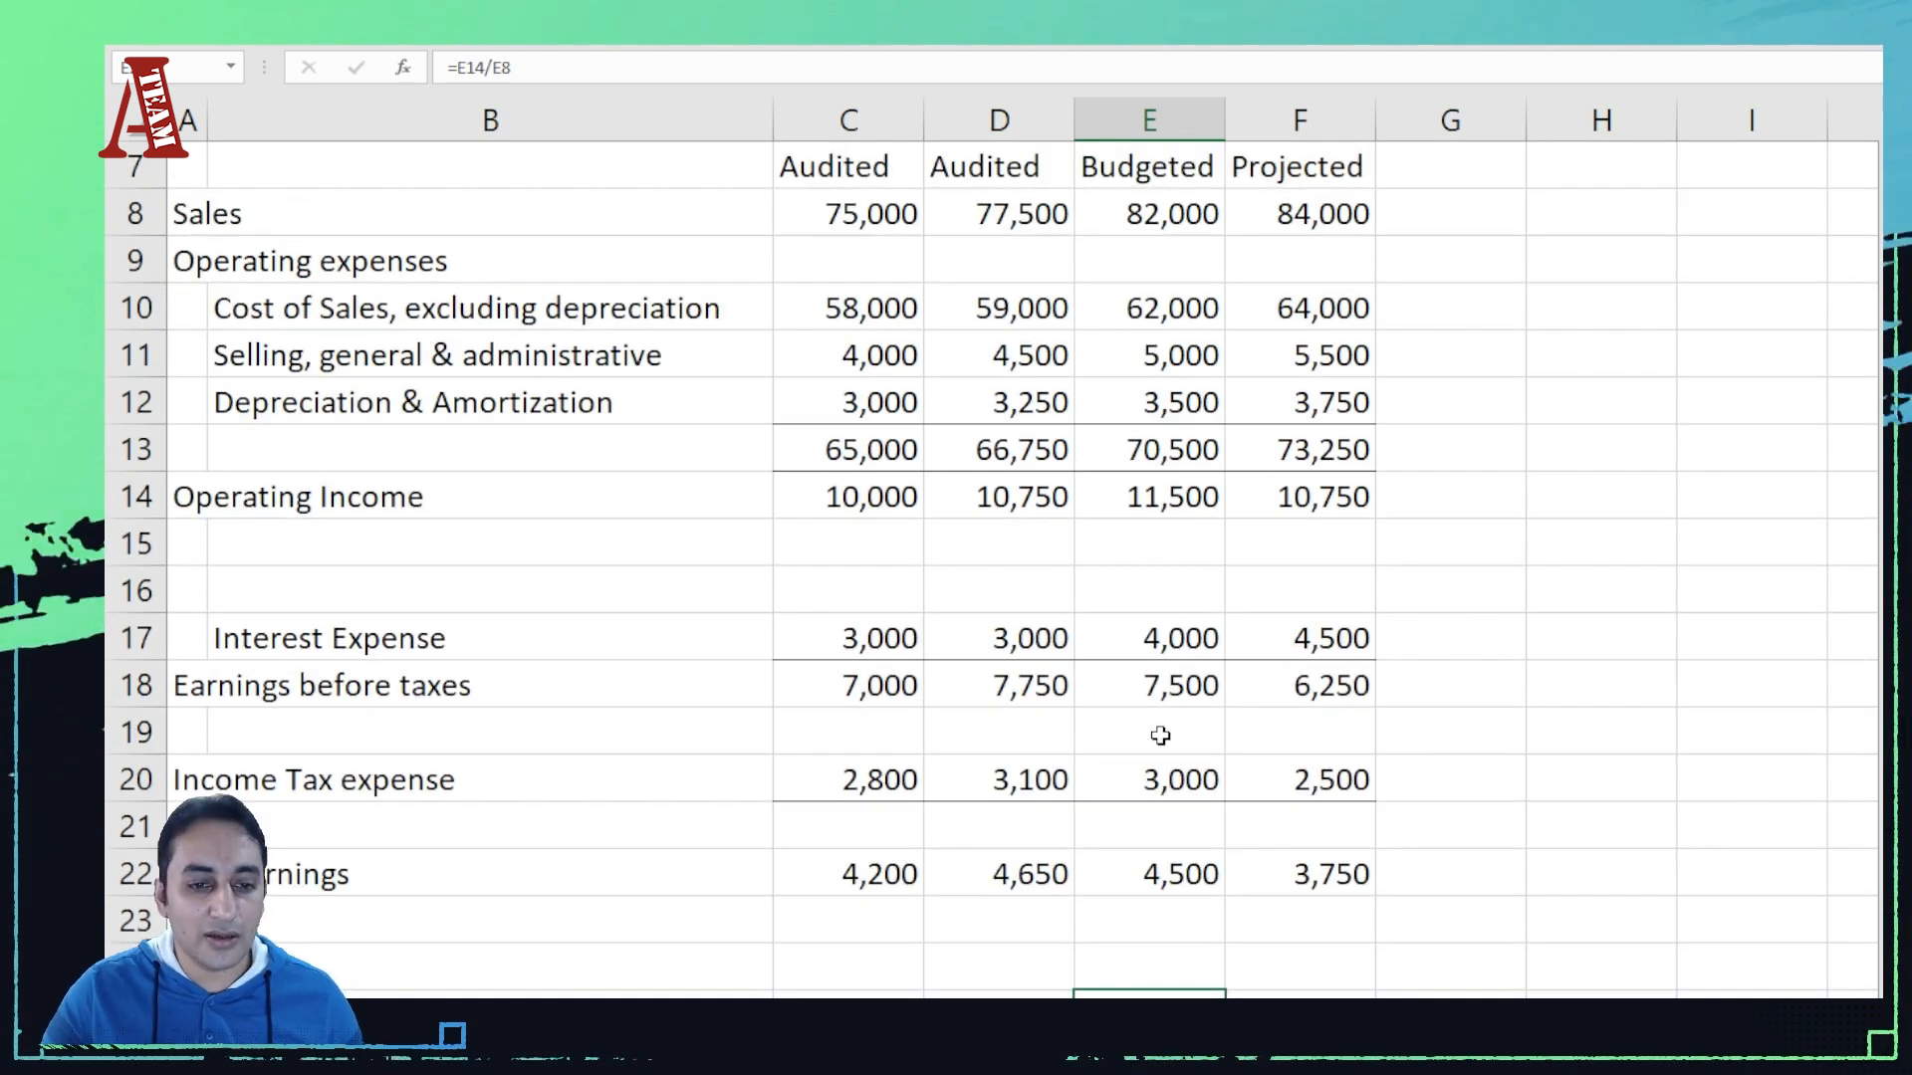
Step: Set the 2022 budgeted sales figure in E8 of the Statement of Profit & Loss to 81000
{"action": "scroll", "coordinate": [1160, 735], "scroll_direction": "up", "scroll_amount": 2}
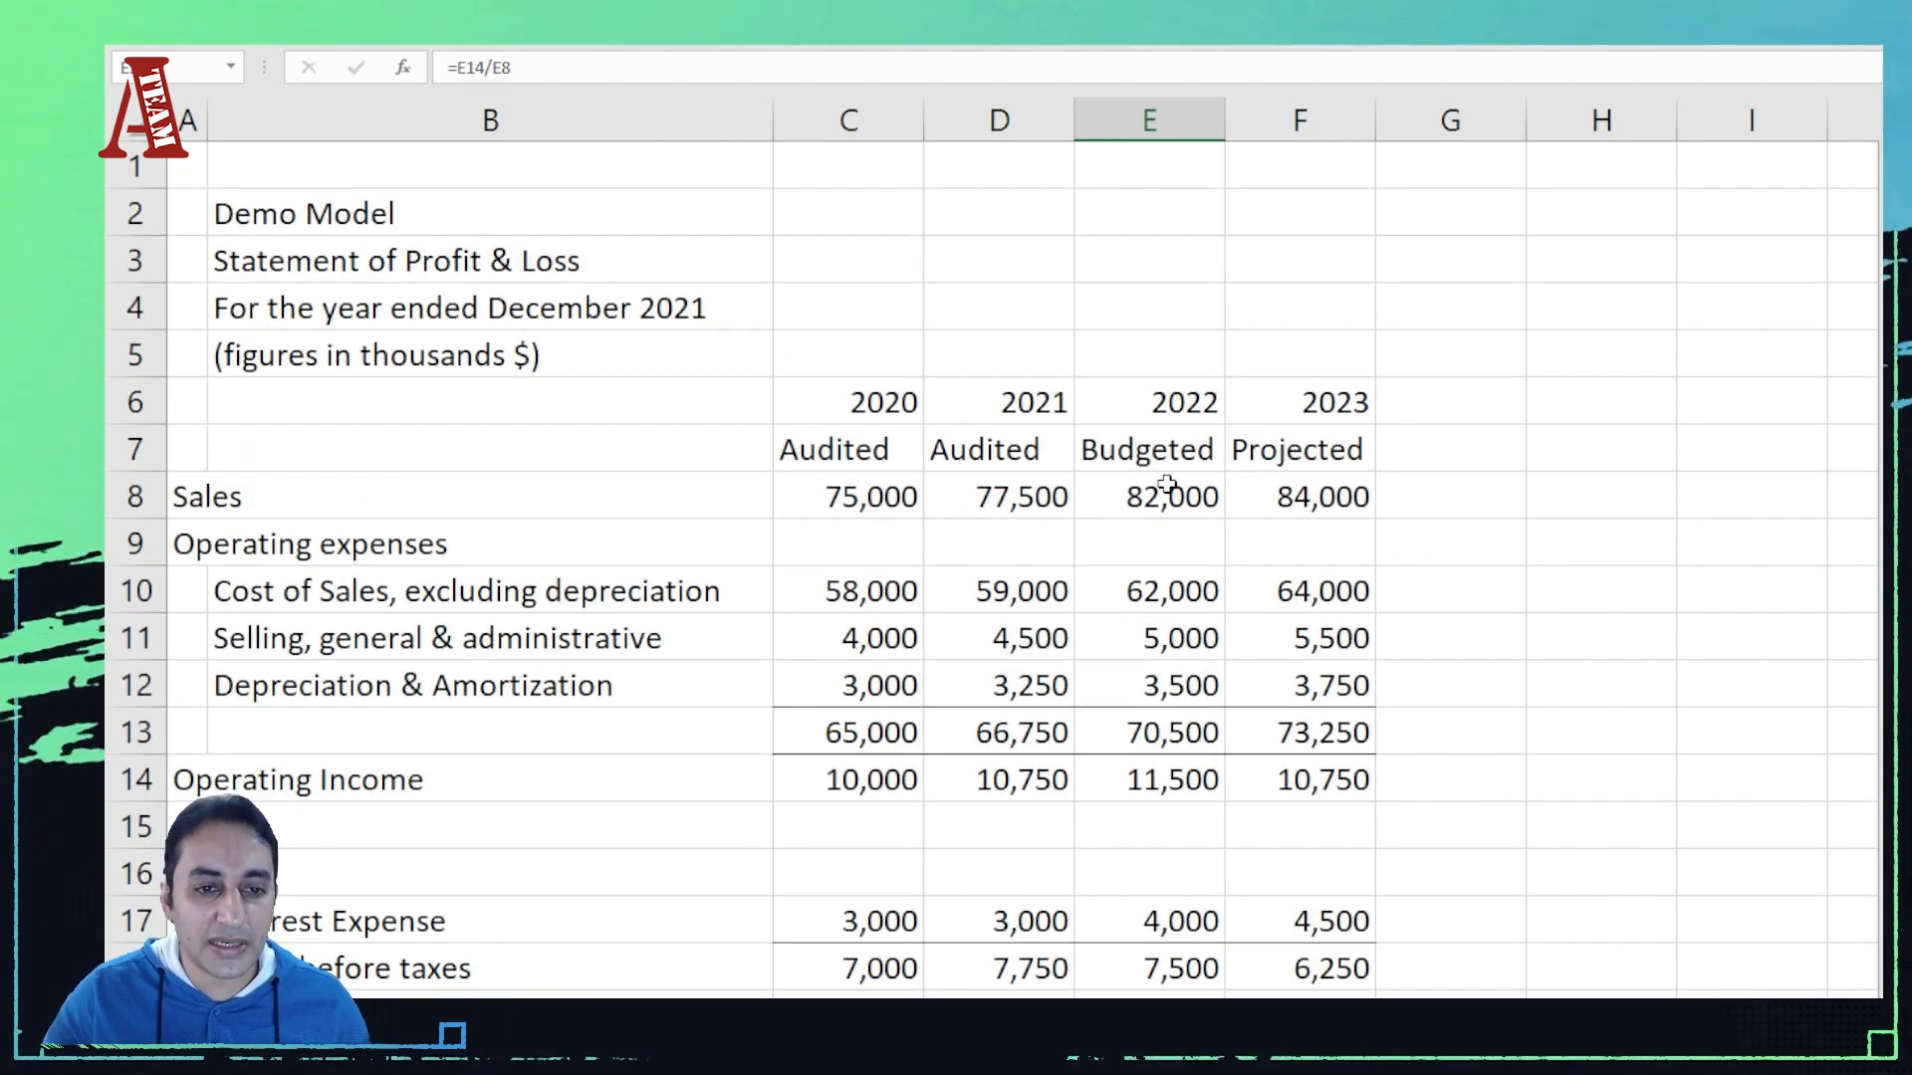
{"action": "left_click", "coordinate": [1166, 484]}
{"action": "type", "text": "81000"}
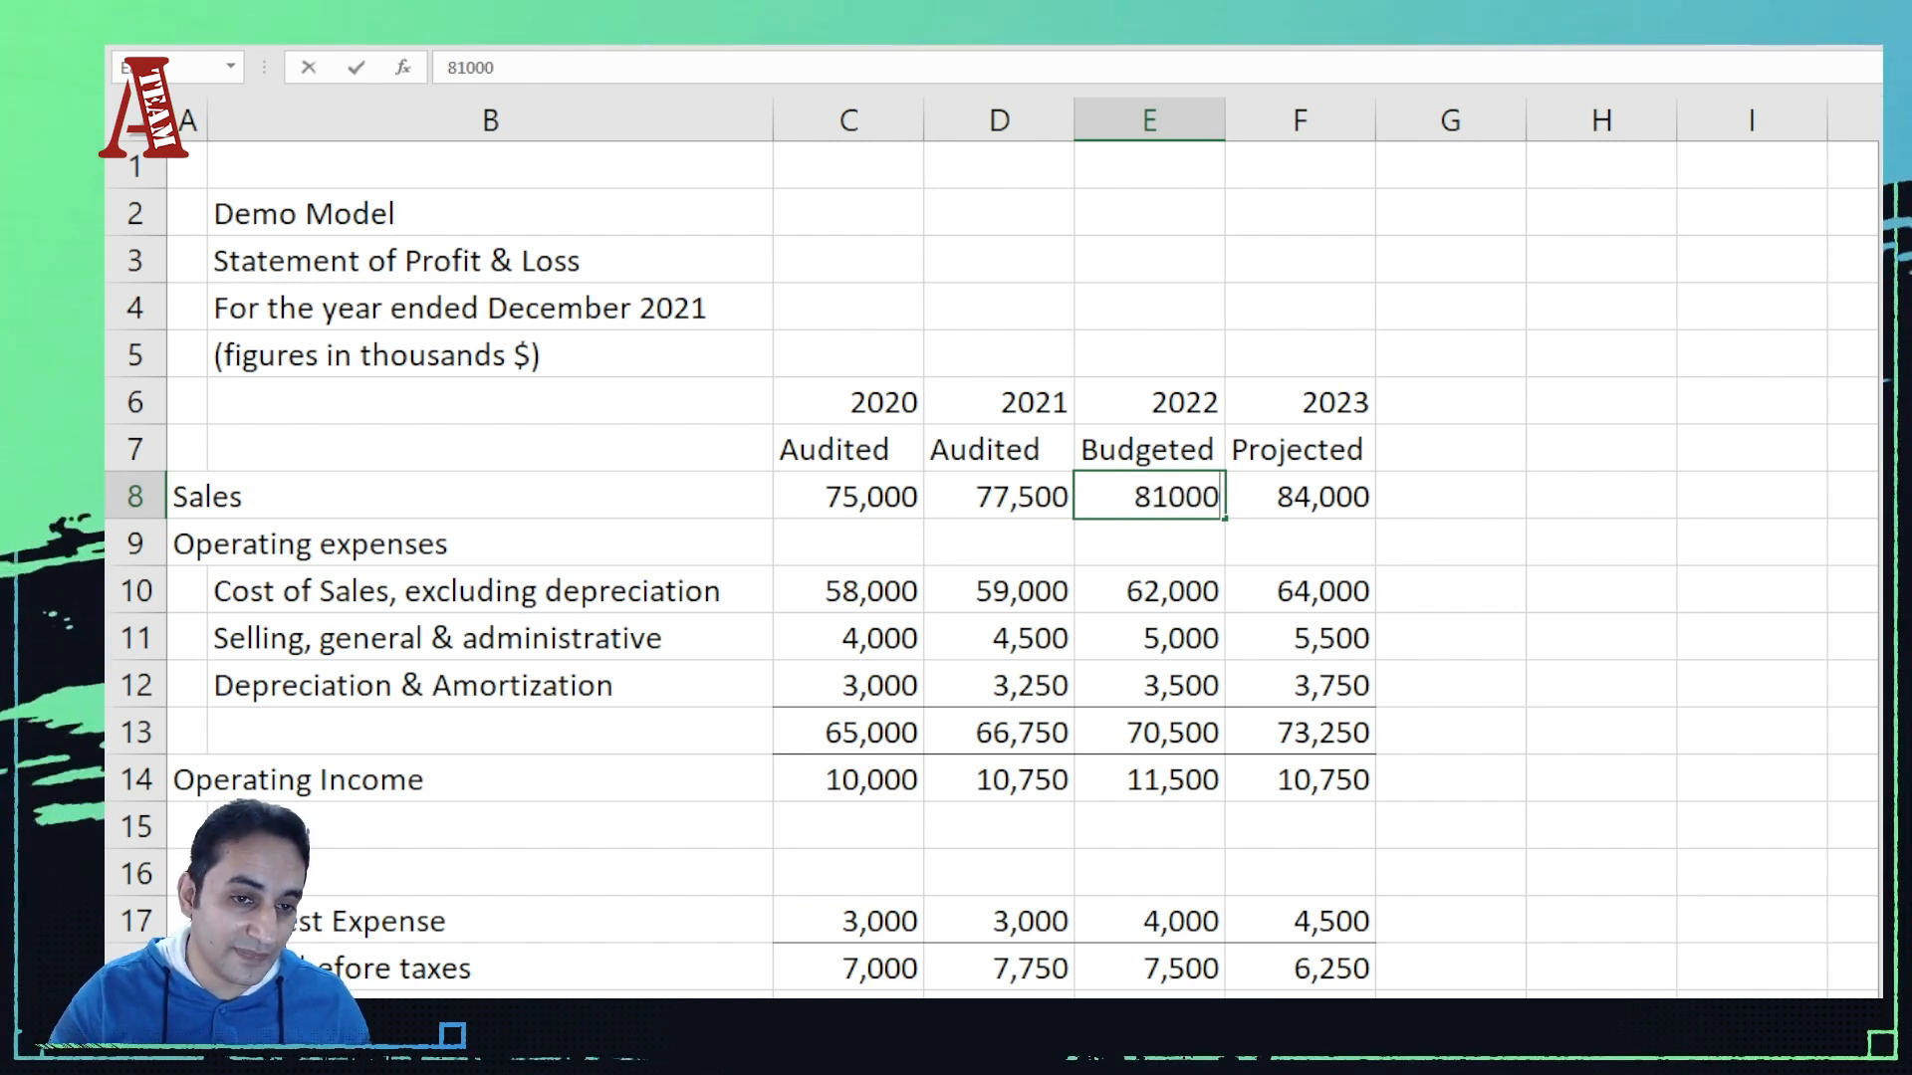
{"action": "key", "text": "Return"}
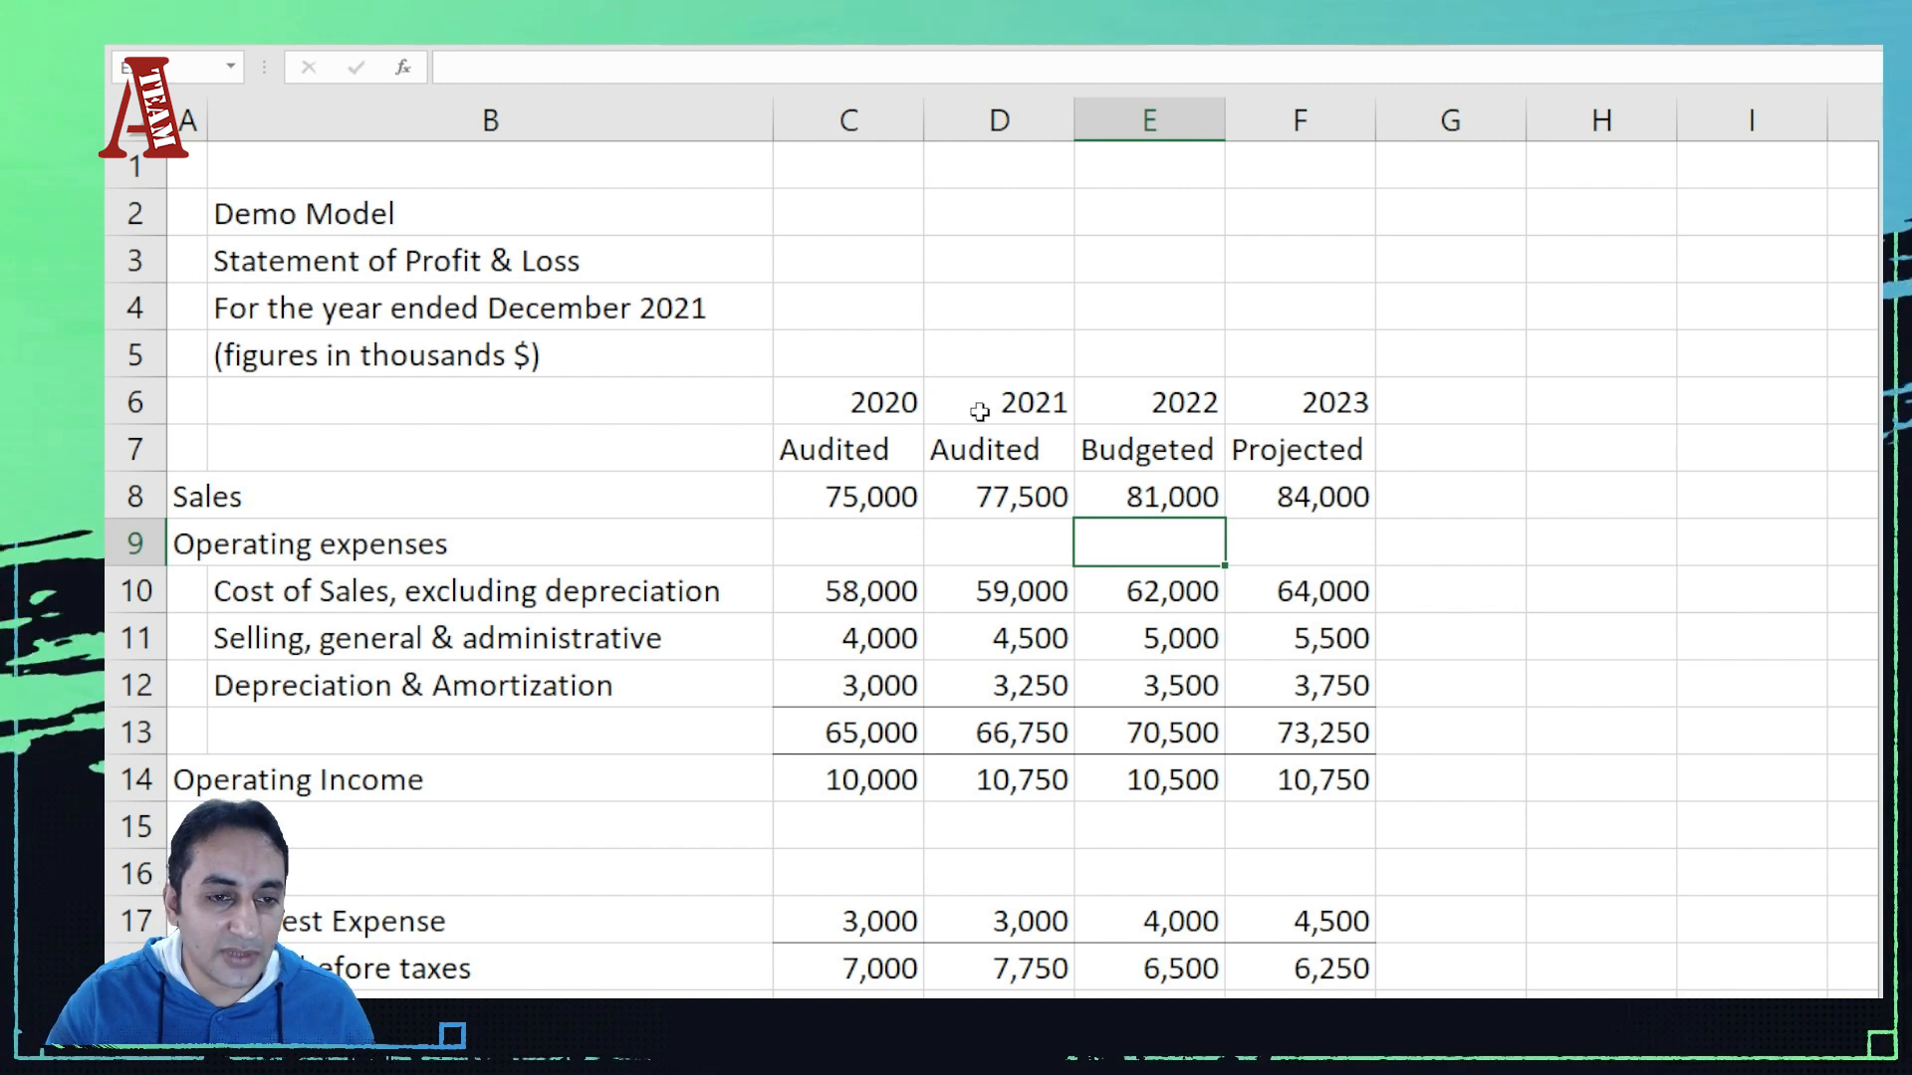
Step: Copy the Gross Profit Ratio row A25:F25 and paste it as a linked picture over row 1, above the Demo Model title
{"action": "scroll", "coordinate": [979, 411], "scroll_direction": "down", "scroll_amount": 5}
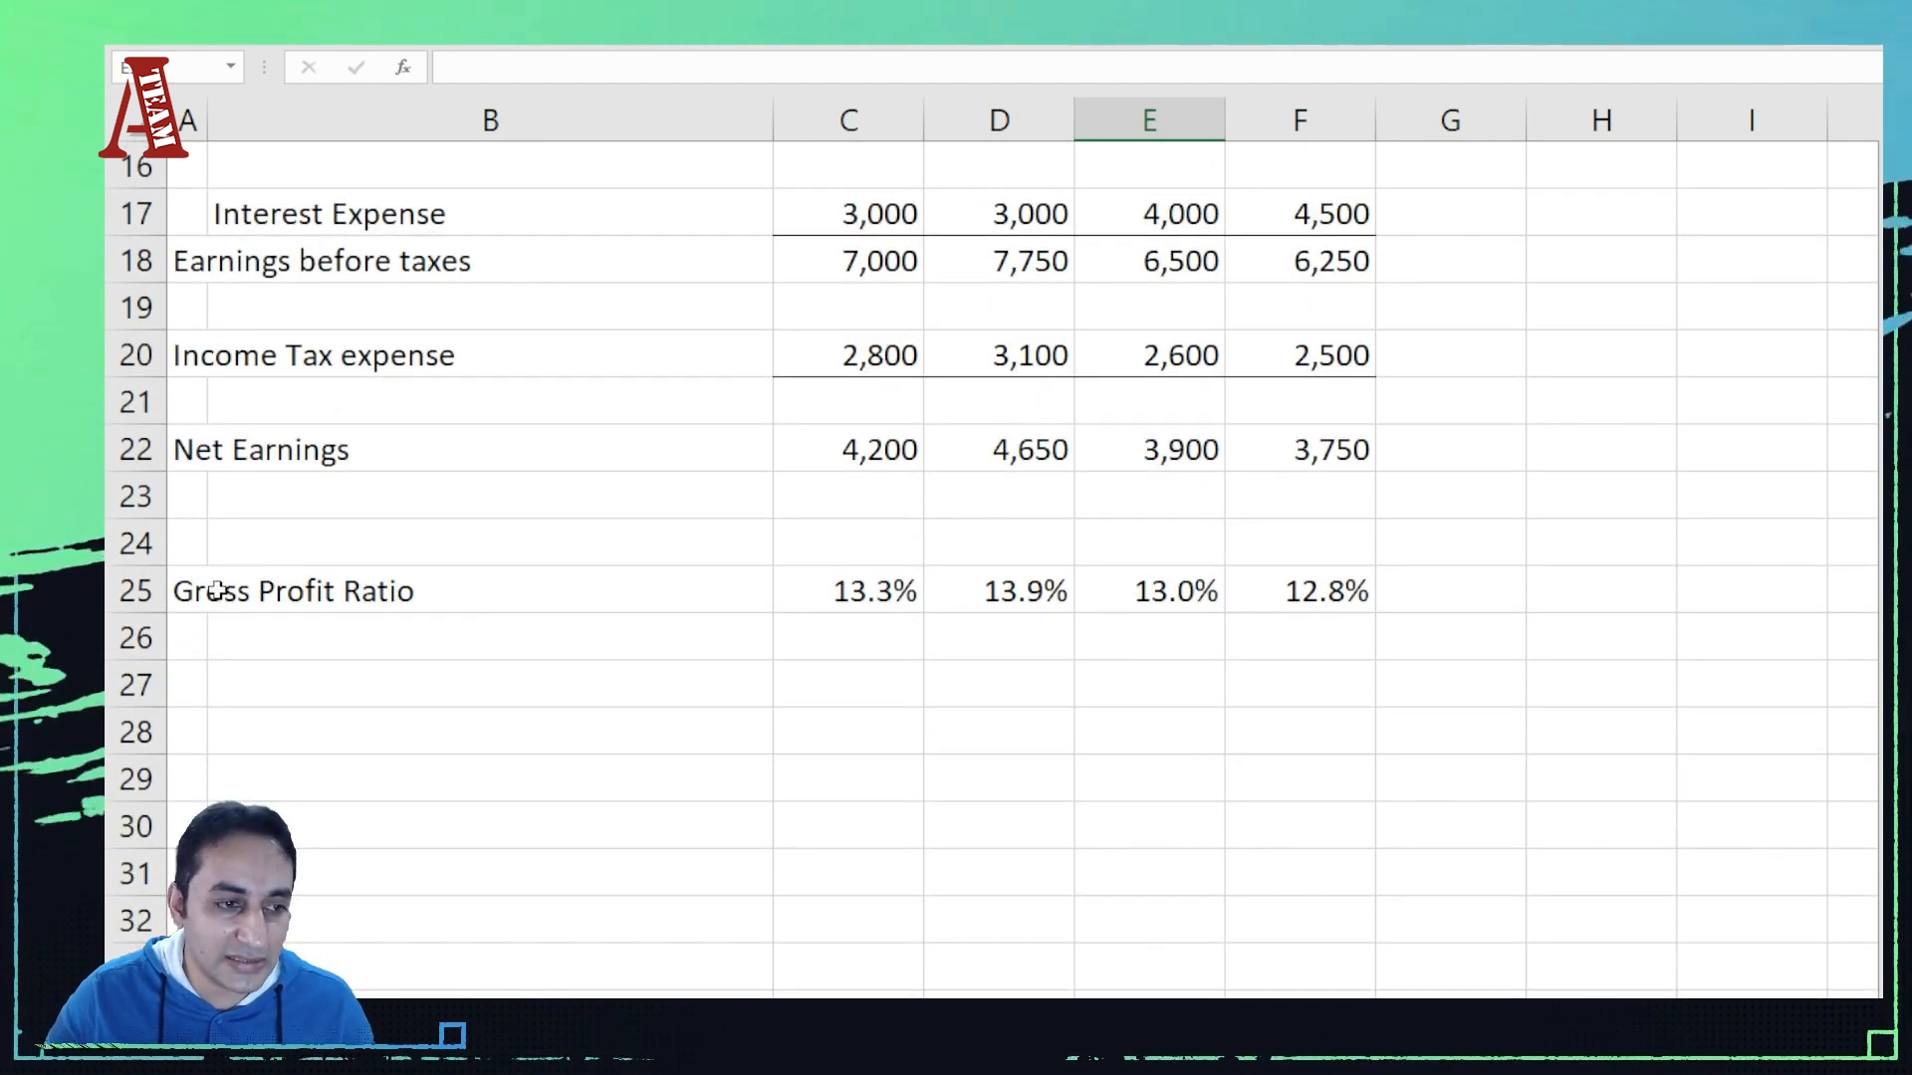
{"action": "left_click_drag", "start_coordinate": [217, 590], "coordinate": [1315, 597]}
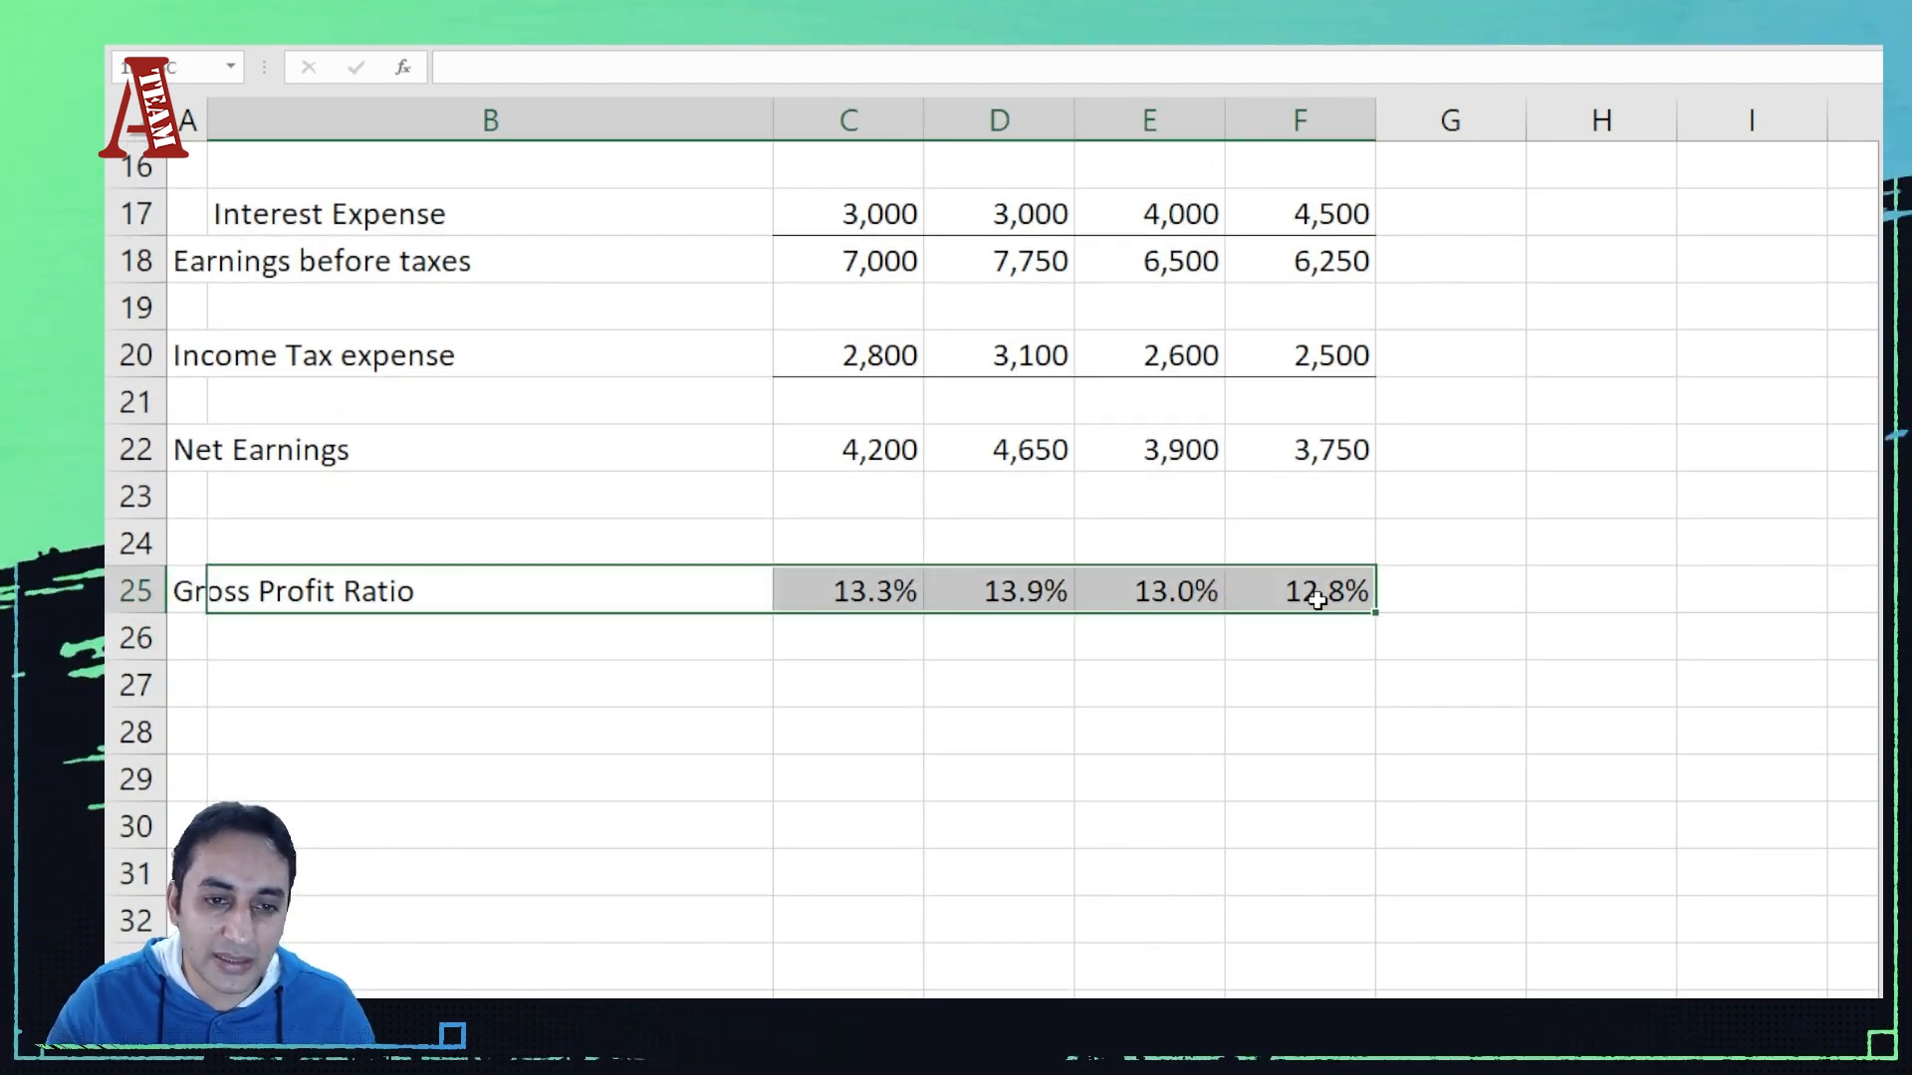
{"action": "left_click", "coordinate": [994, 644]}
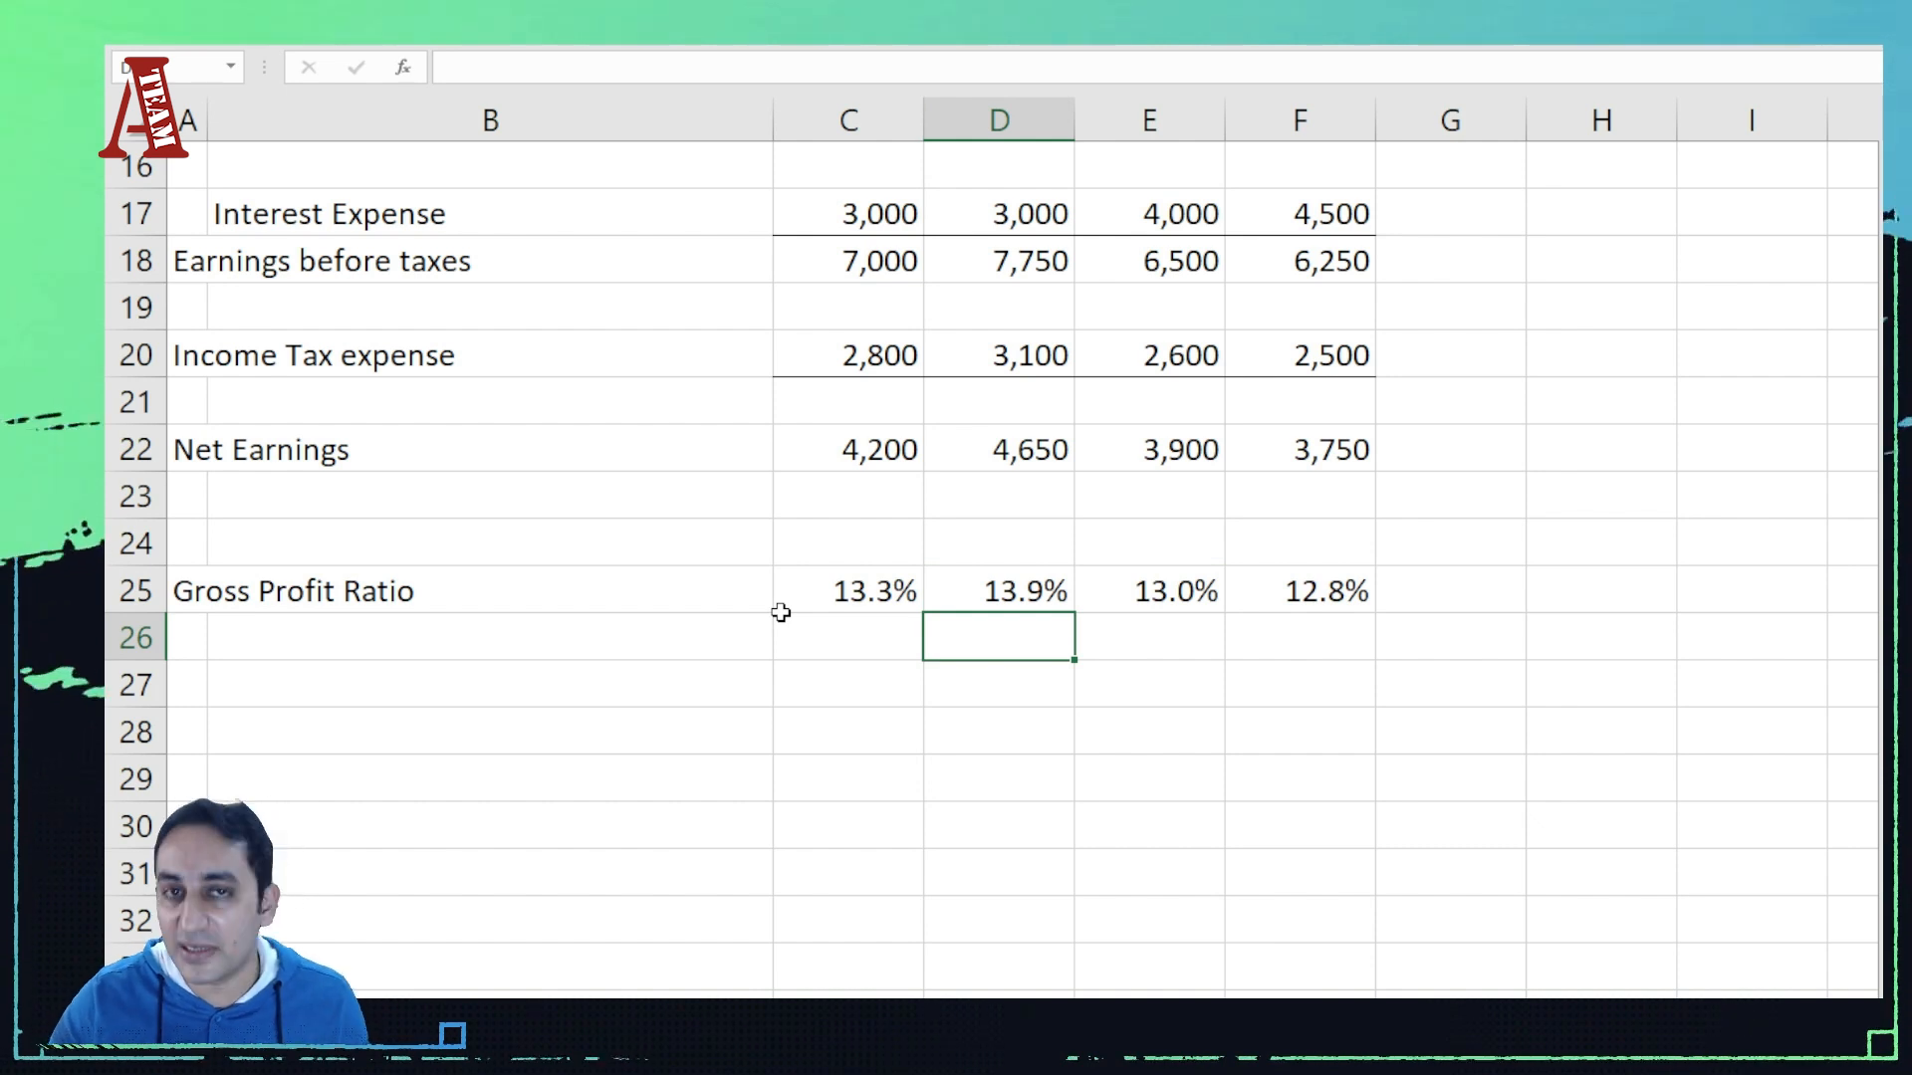
{"action": "left_click", "coordinate": [802, 494]}
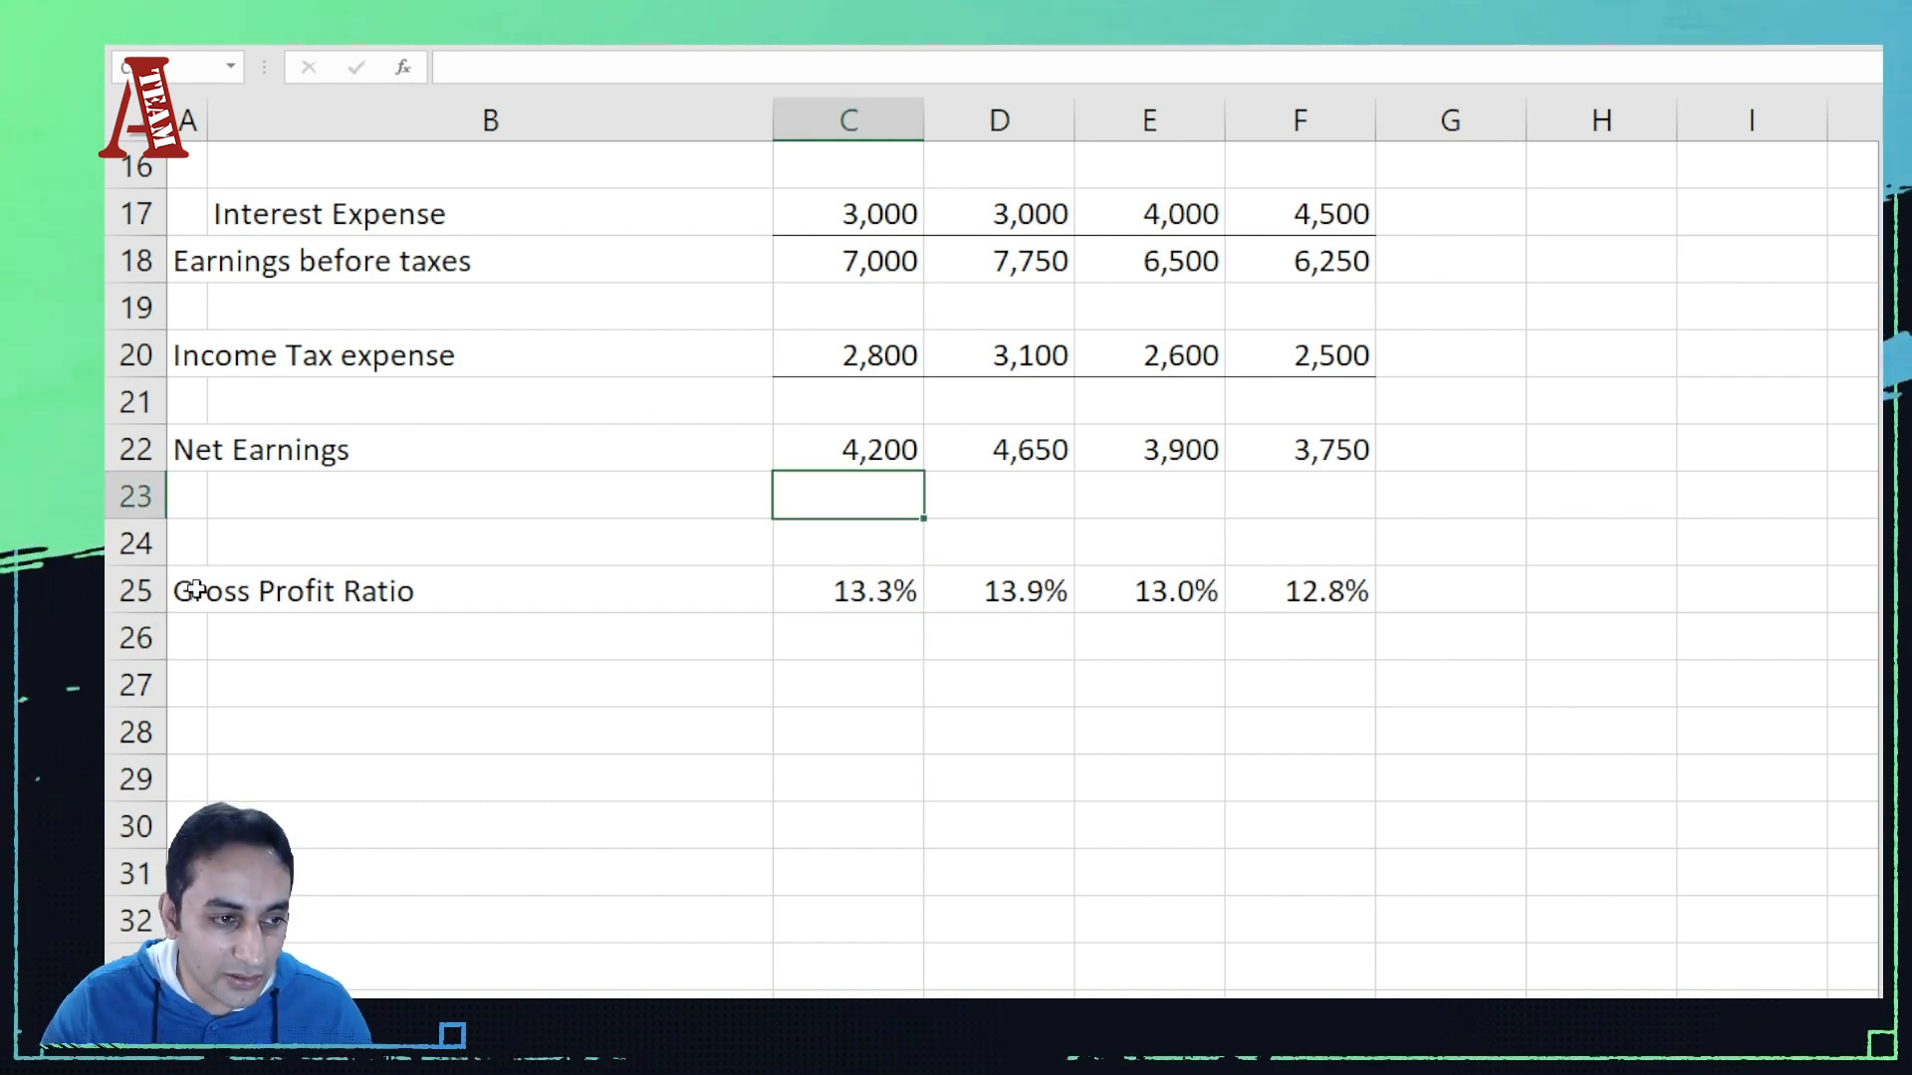
{"action": "left_click_drag", "start_coordinate": [196, 590], "coordinate": [1335, 594]}
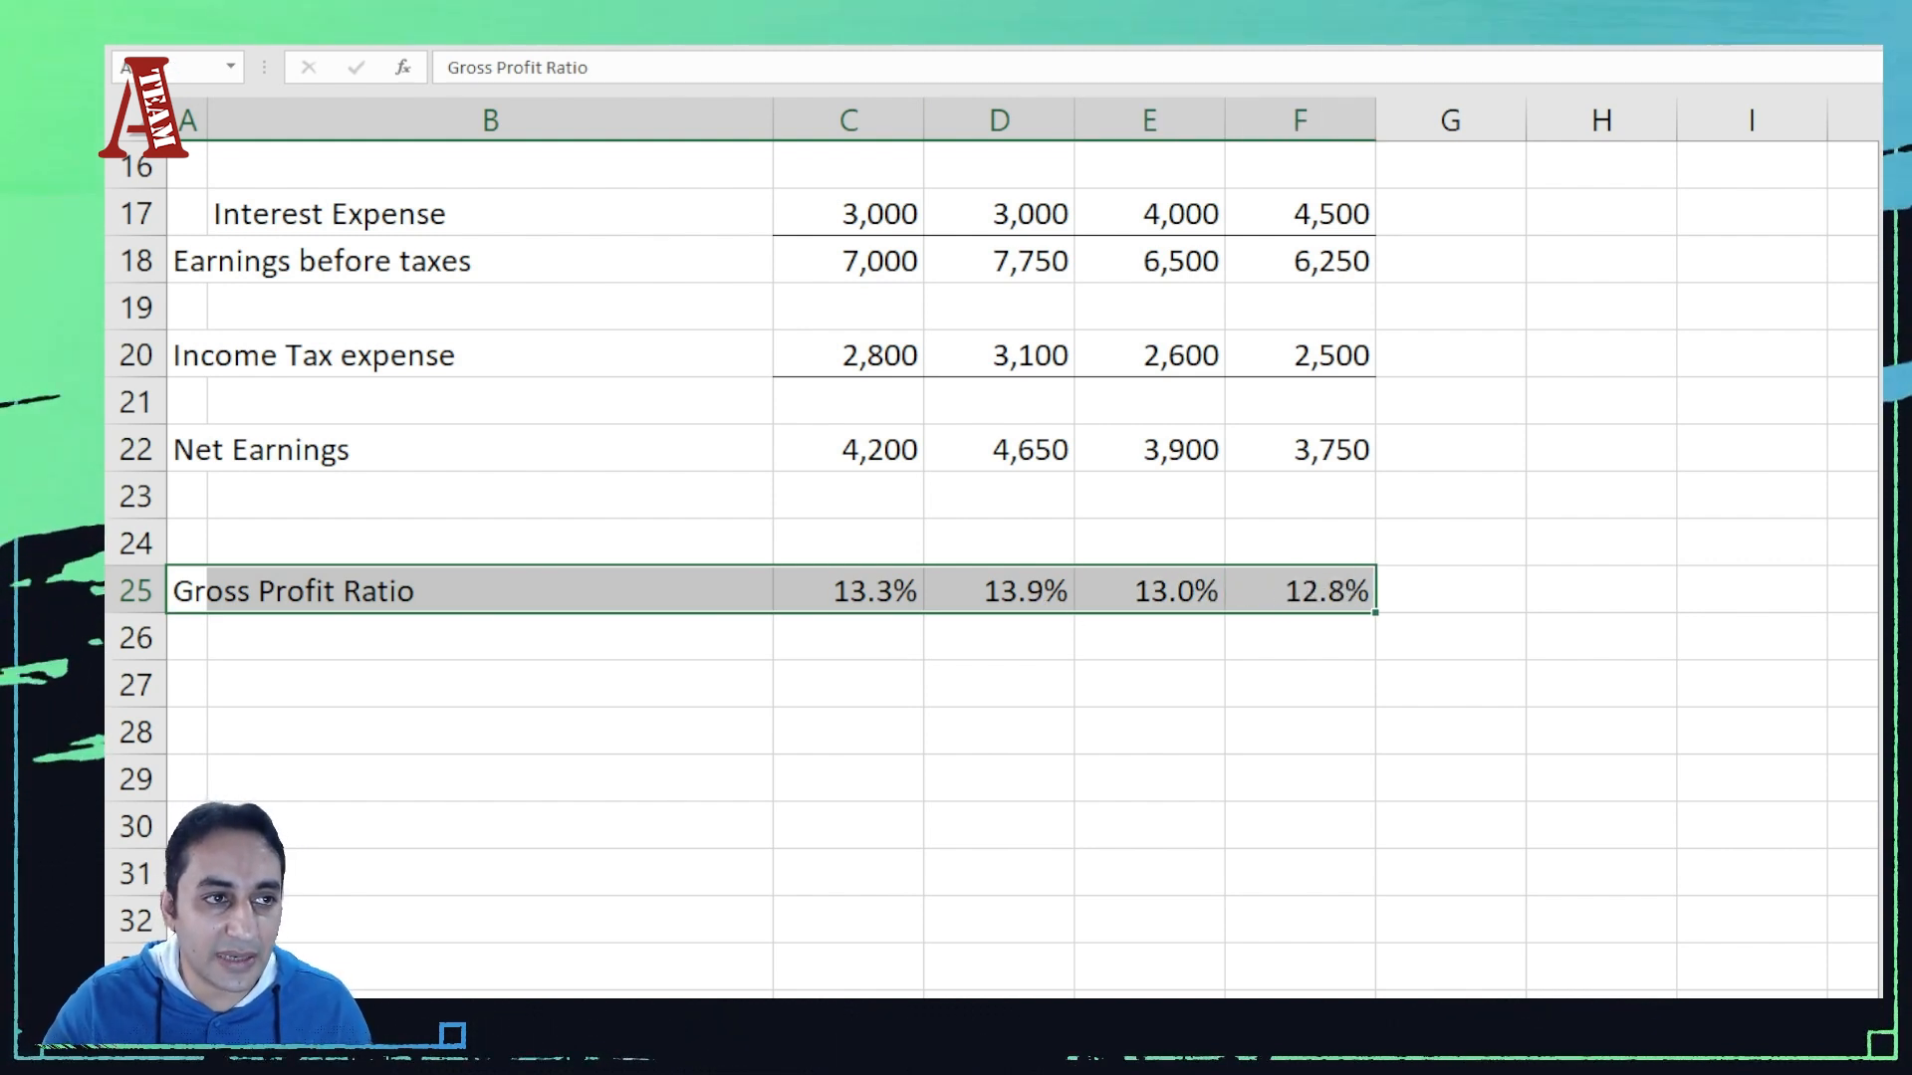
{"action": "key", "text": "ctrl+c"}
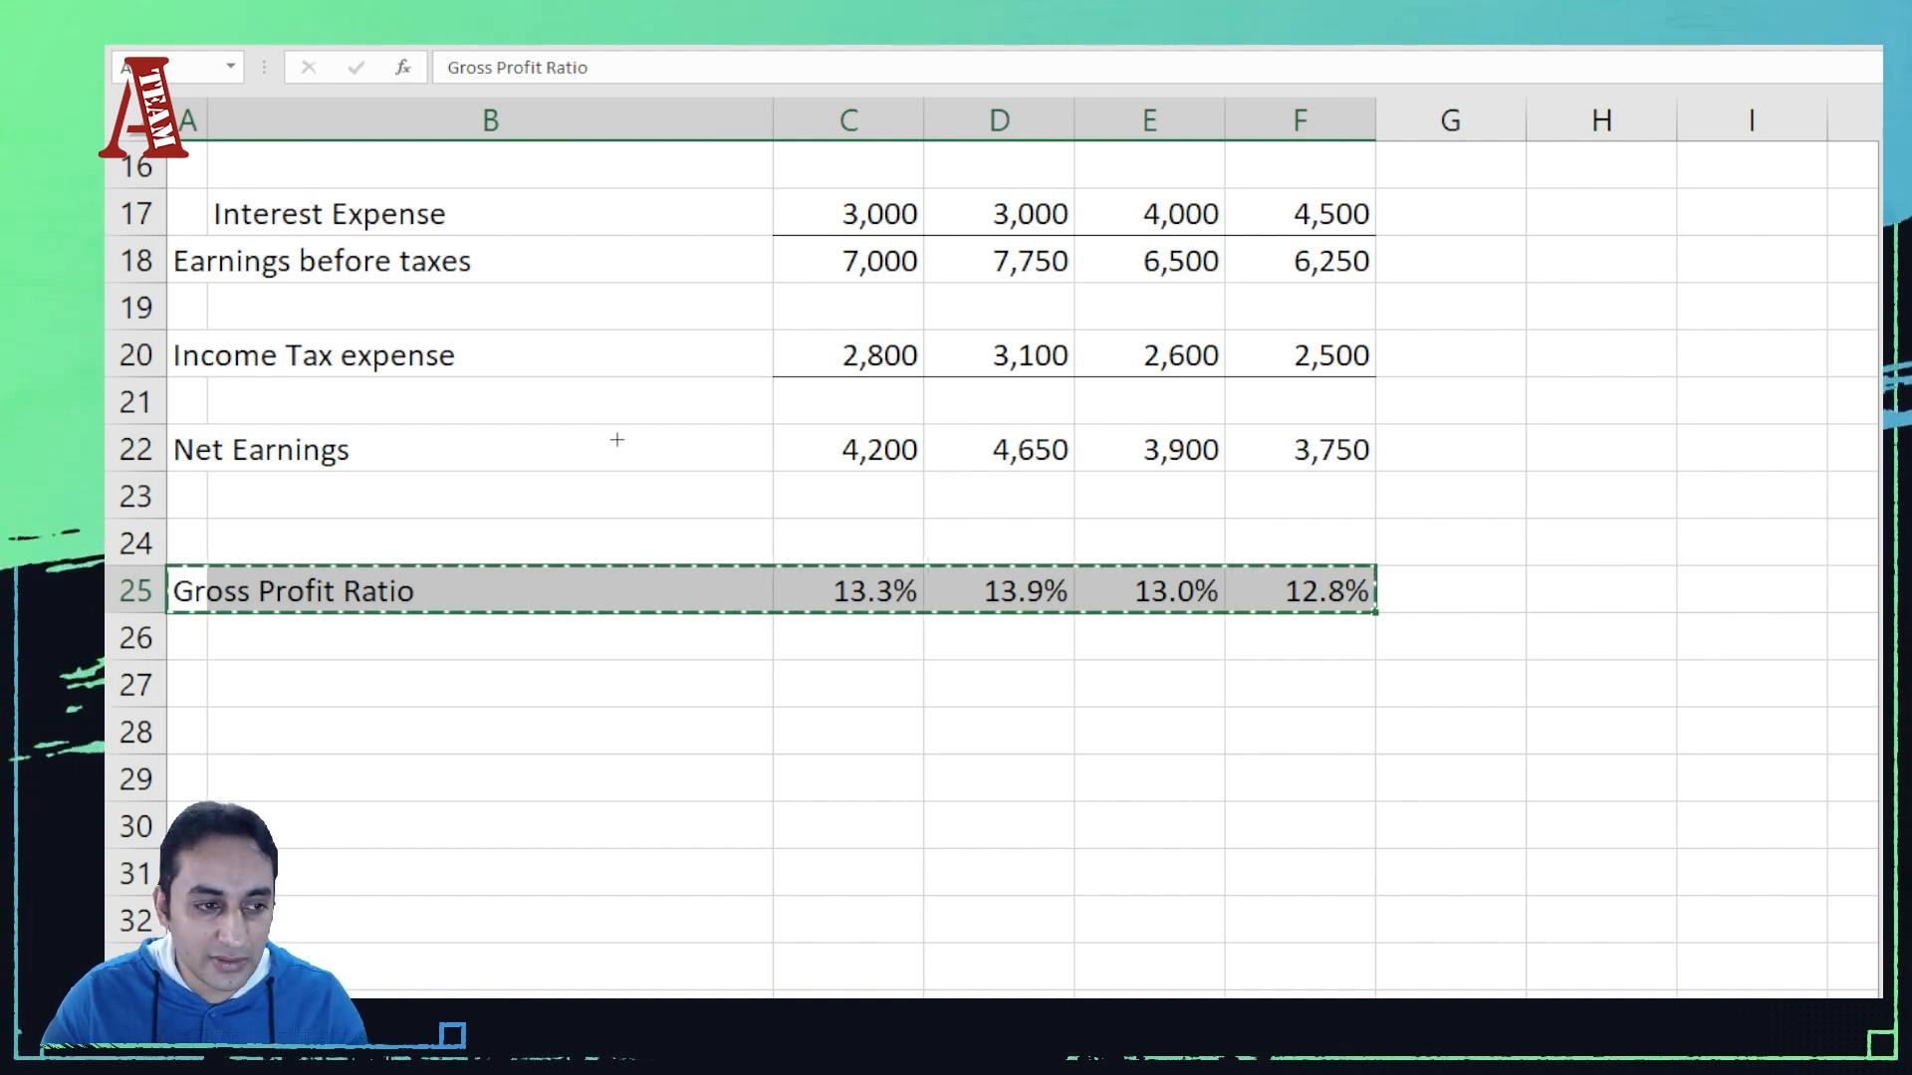
{"action": "scroll", "coordinate": [647, 510], "scroll_direction": "up", "scroll_amount": 5}
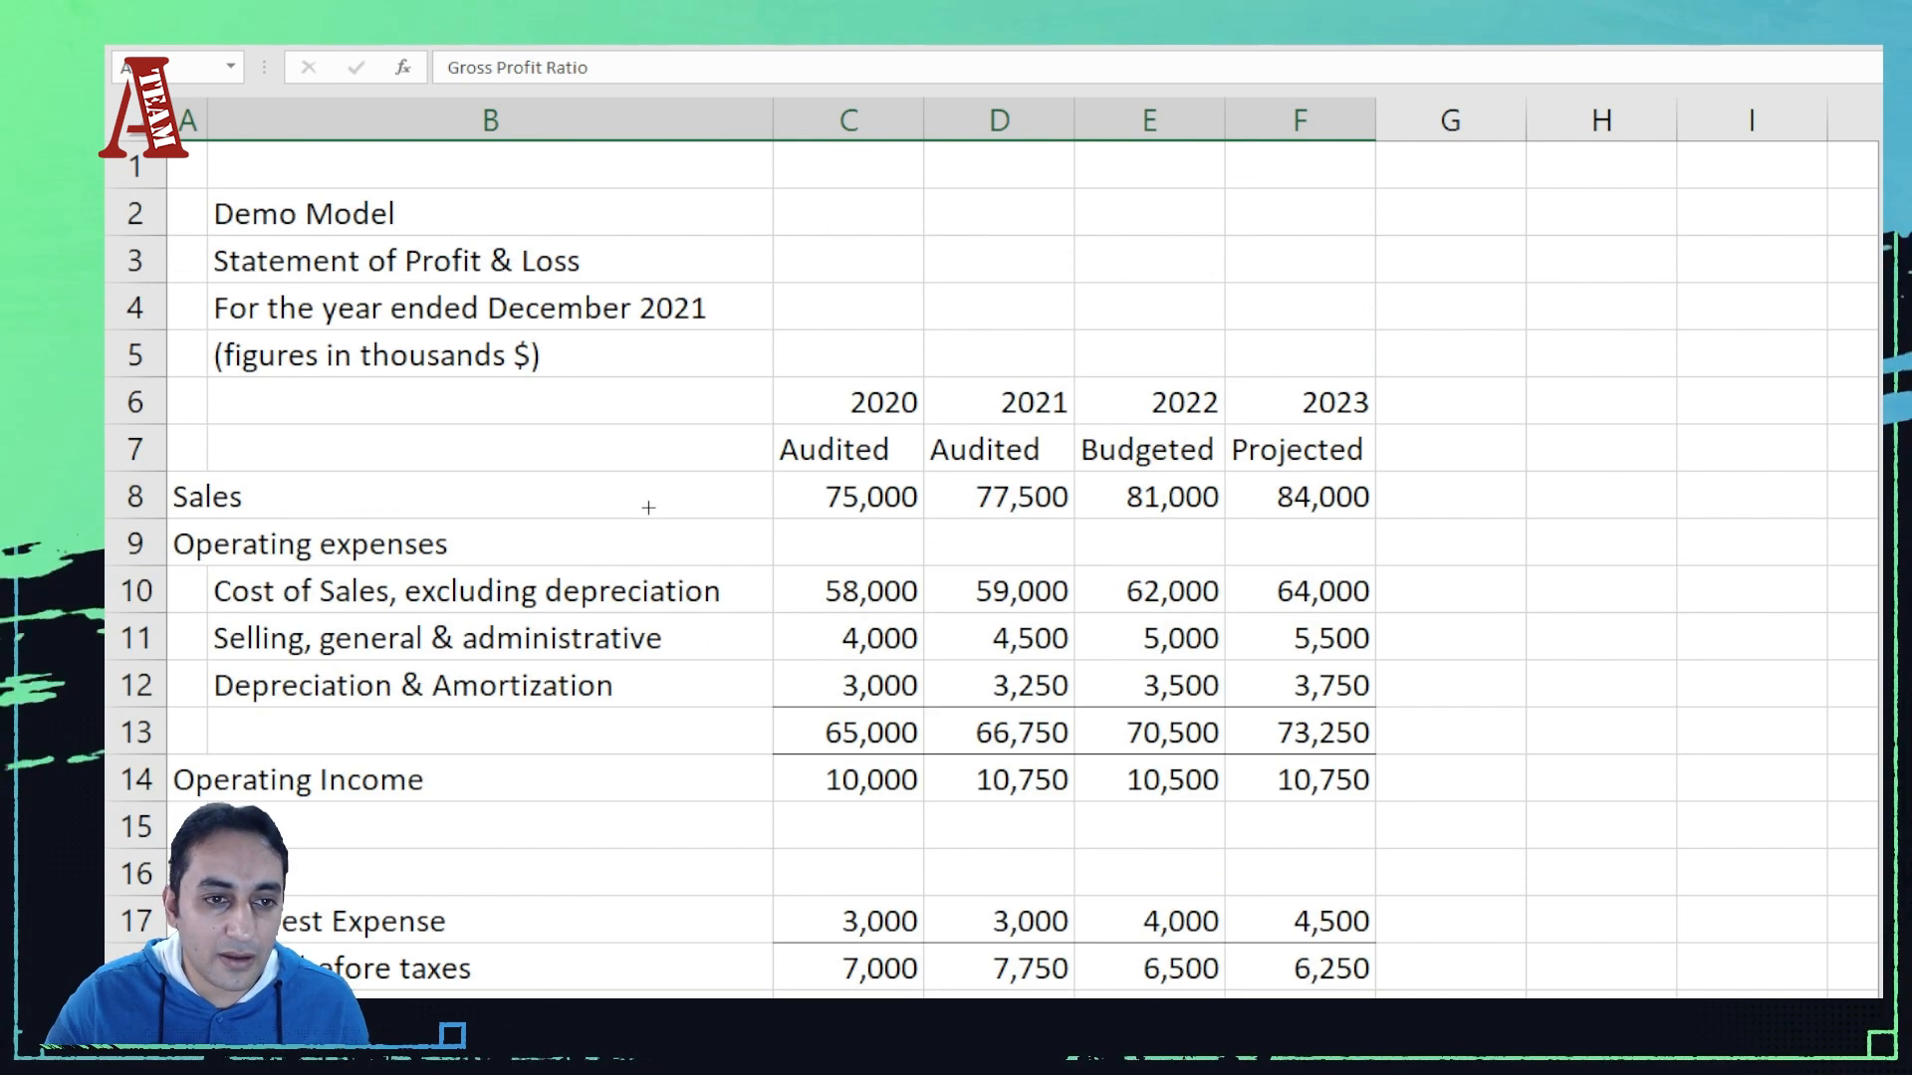
{"action": "left_click", "coordinate": [831, 207]}
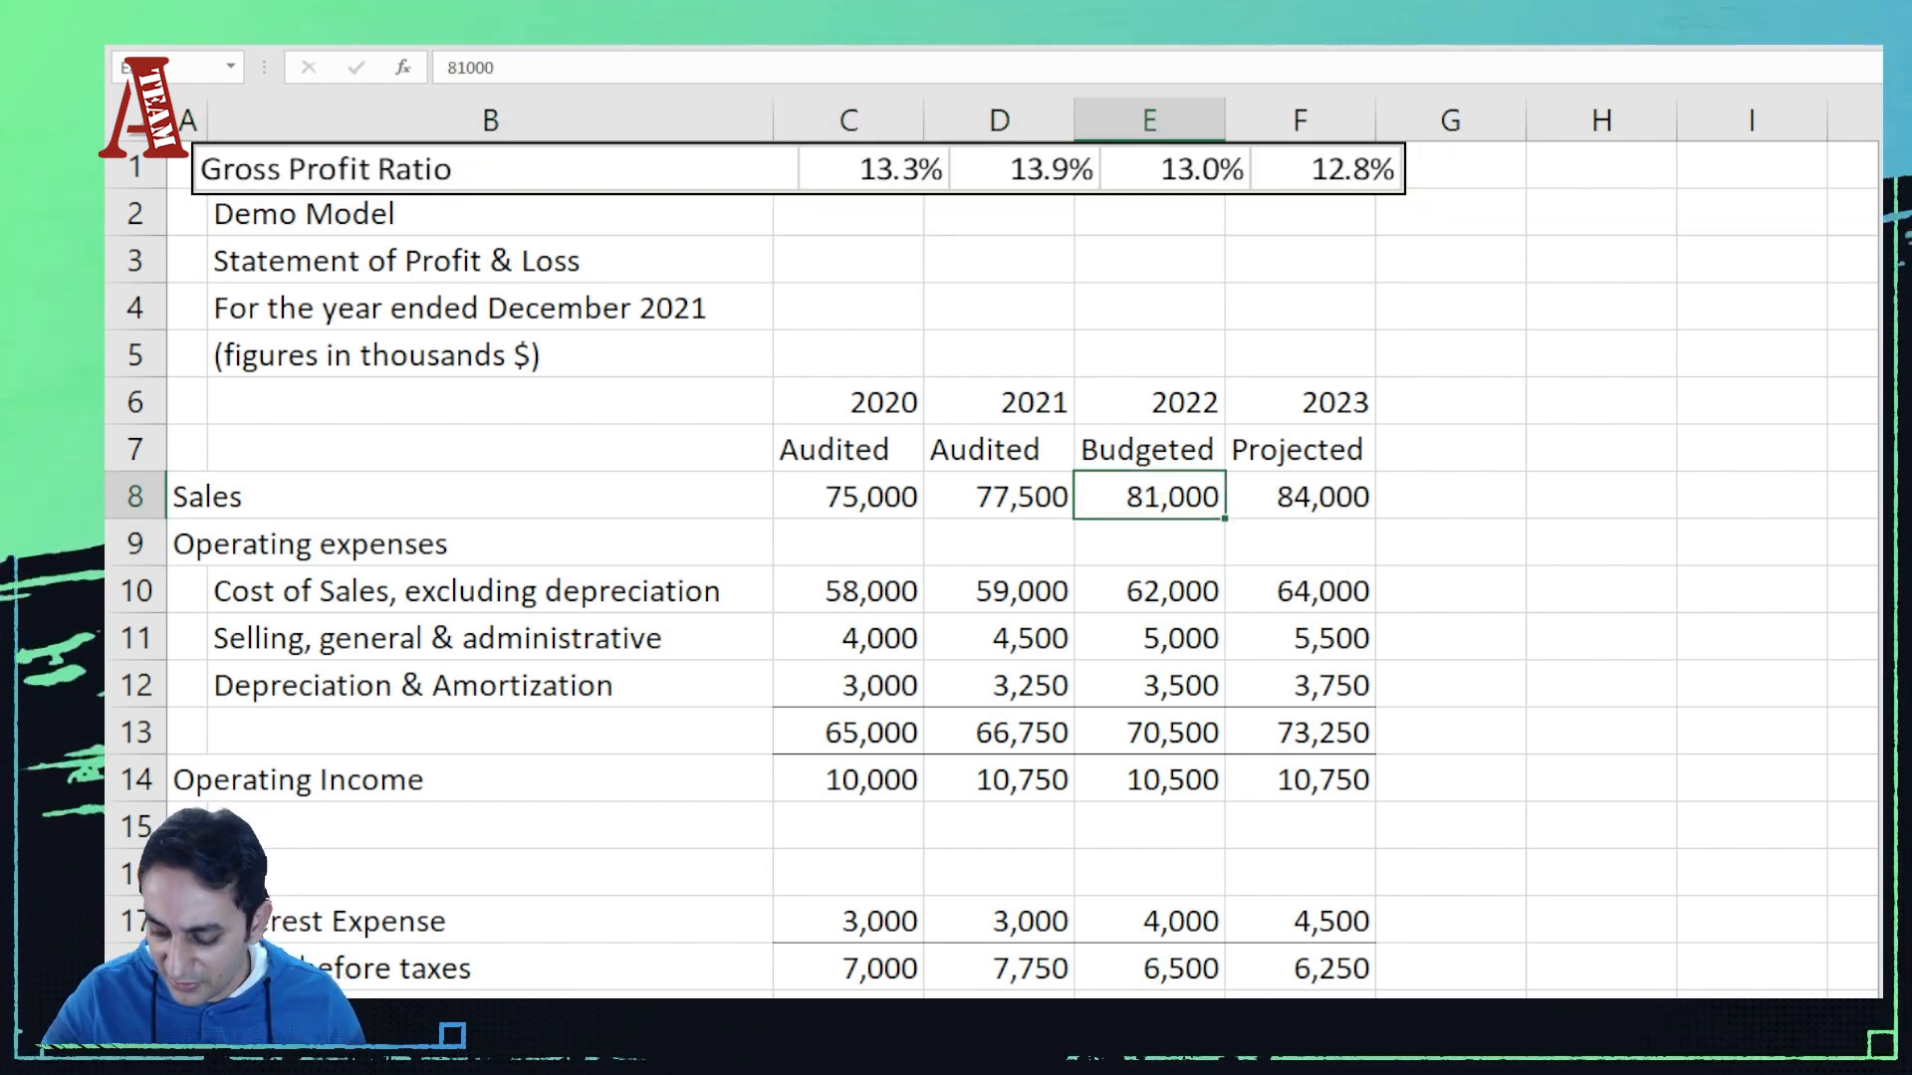
Step: Change the 2022 budgeted sales in E8 to 82000 and move to the 2023 projected sales cell F8
{"action": "type", "text": "82000"}
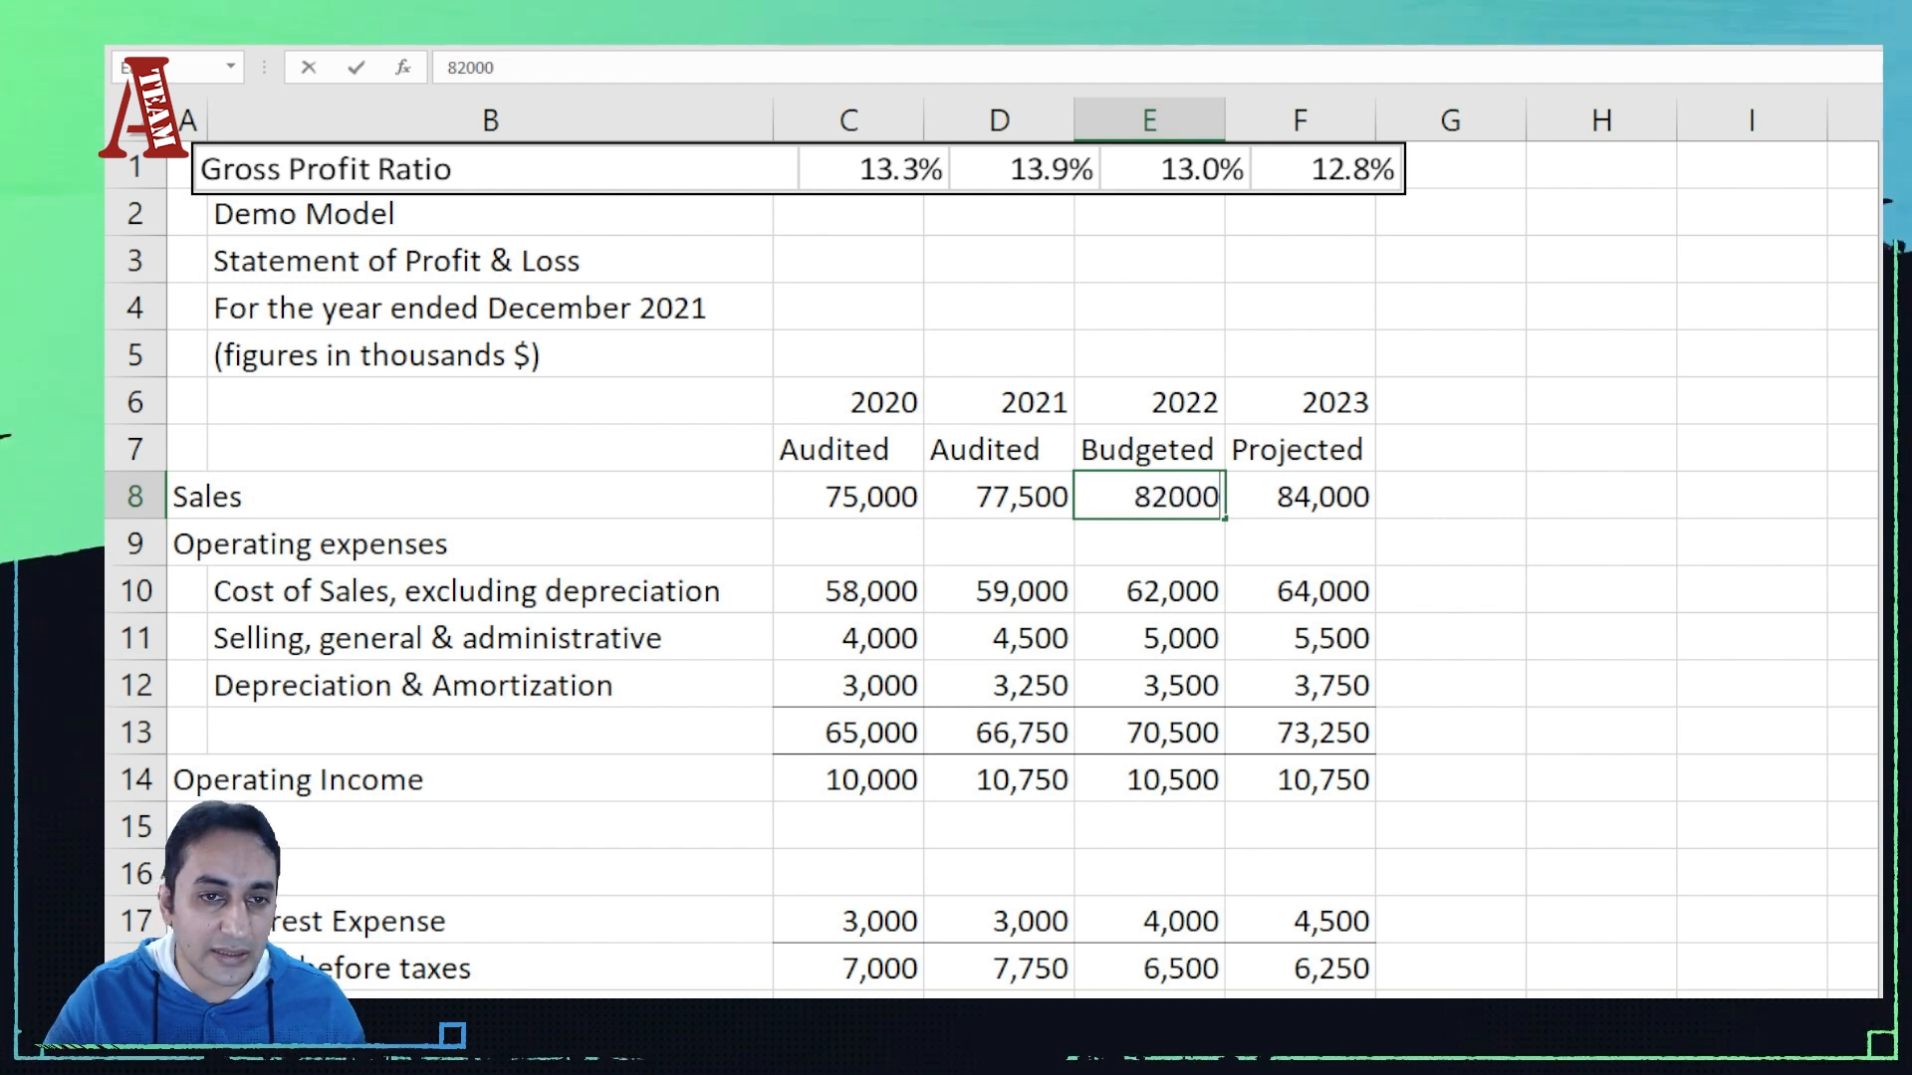
{"action": "key", "text": "Return"}
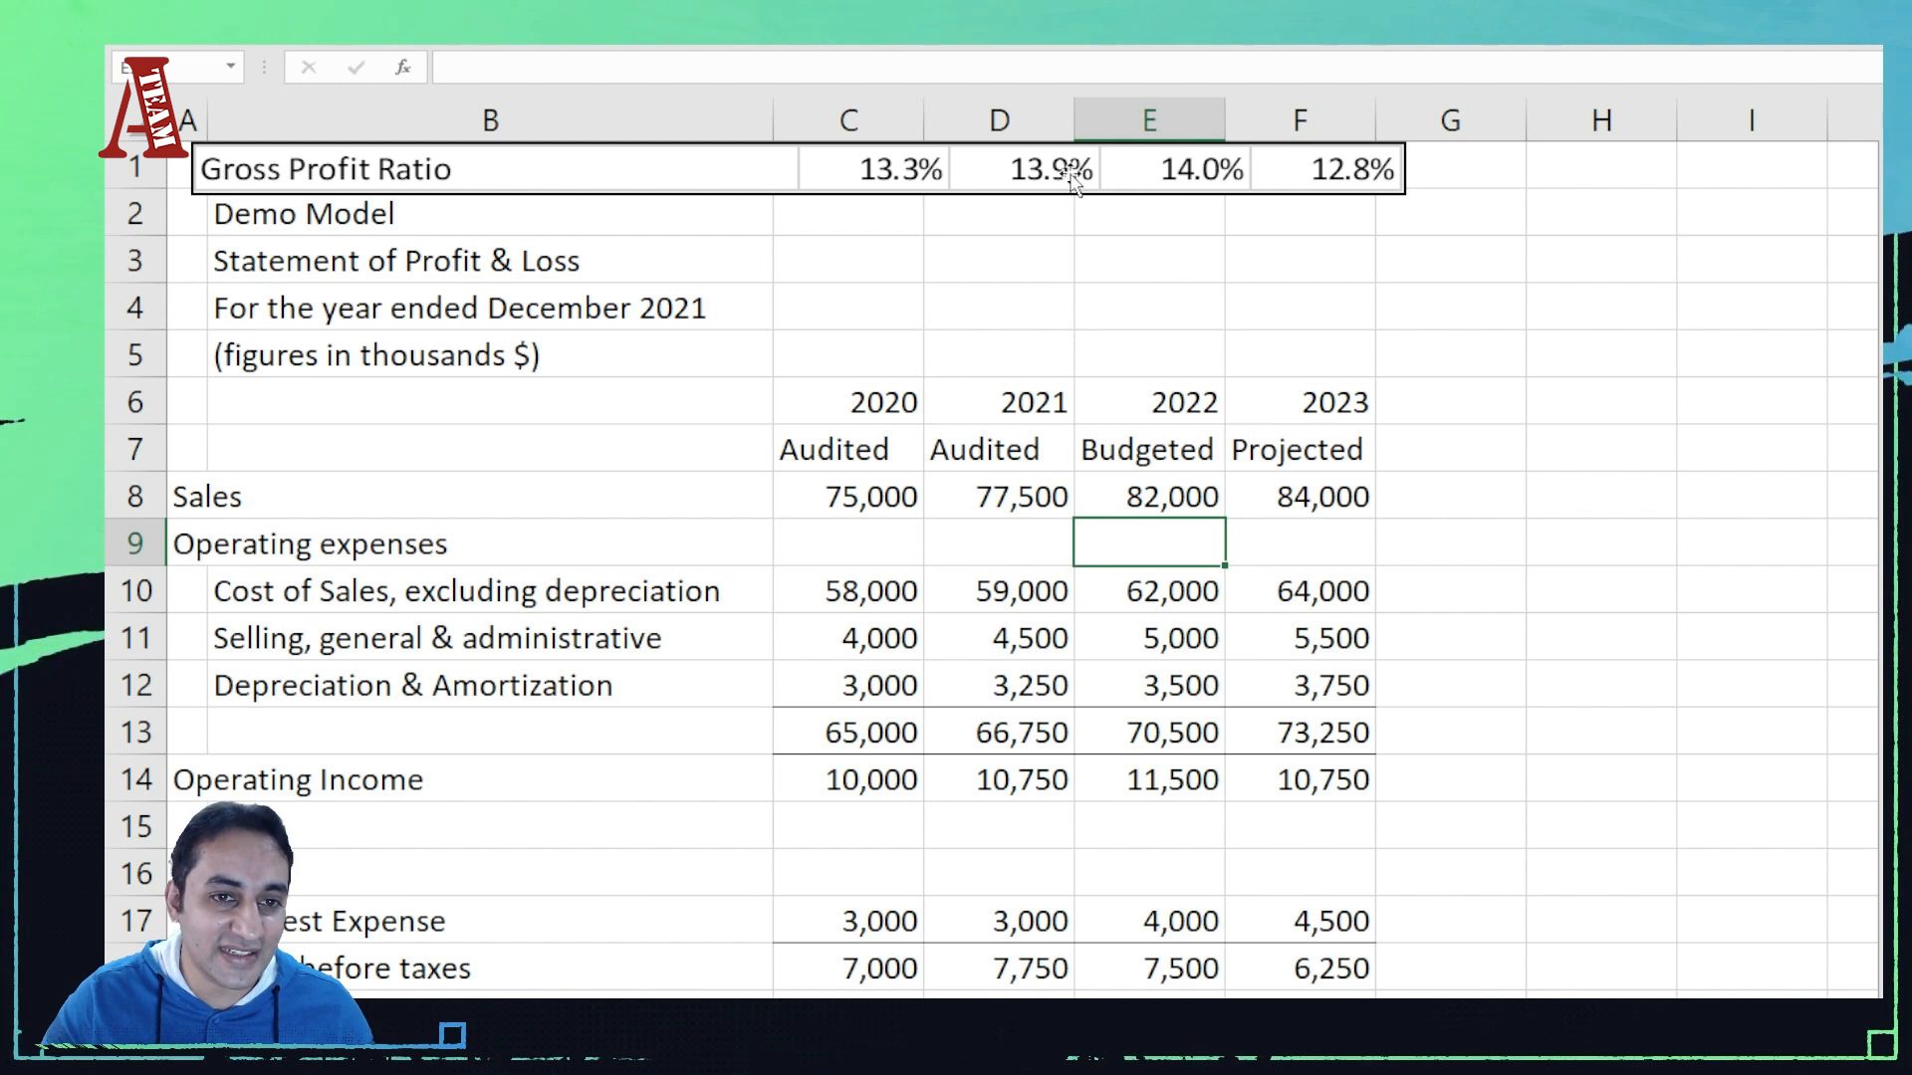
{"action": "key", "text": "Up"}
{"action": "key", "text": "Right"}
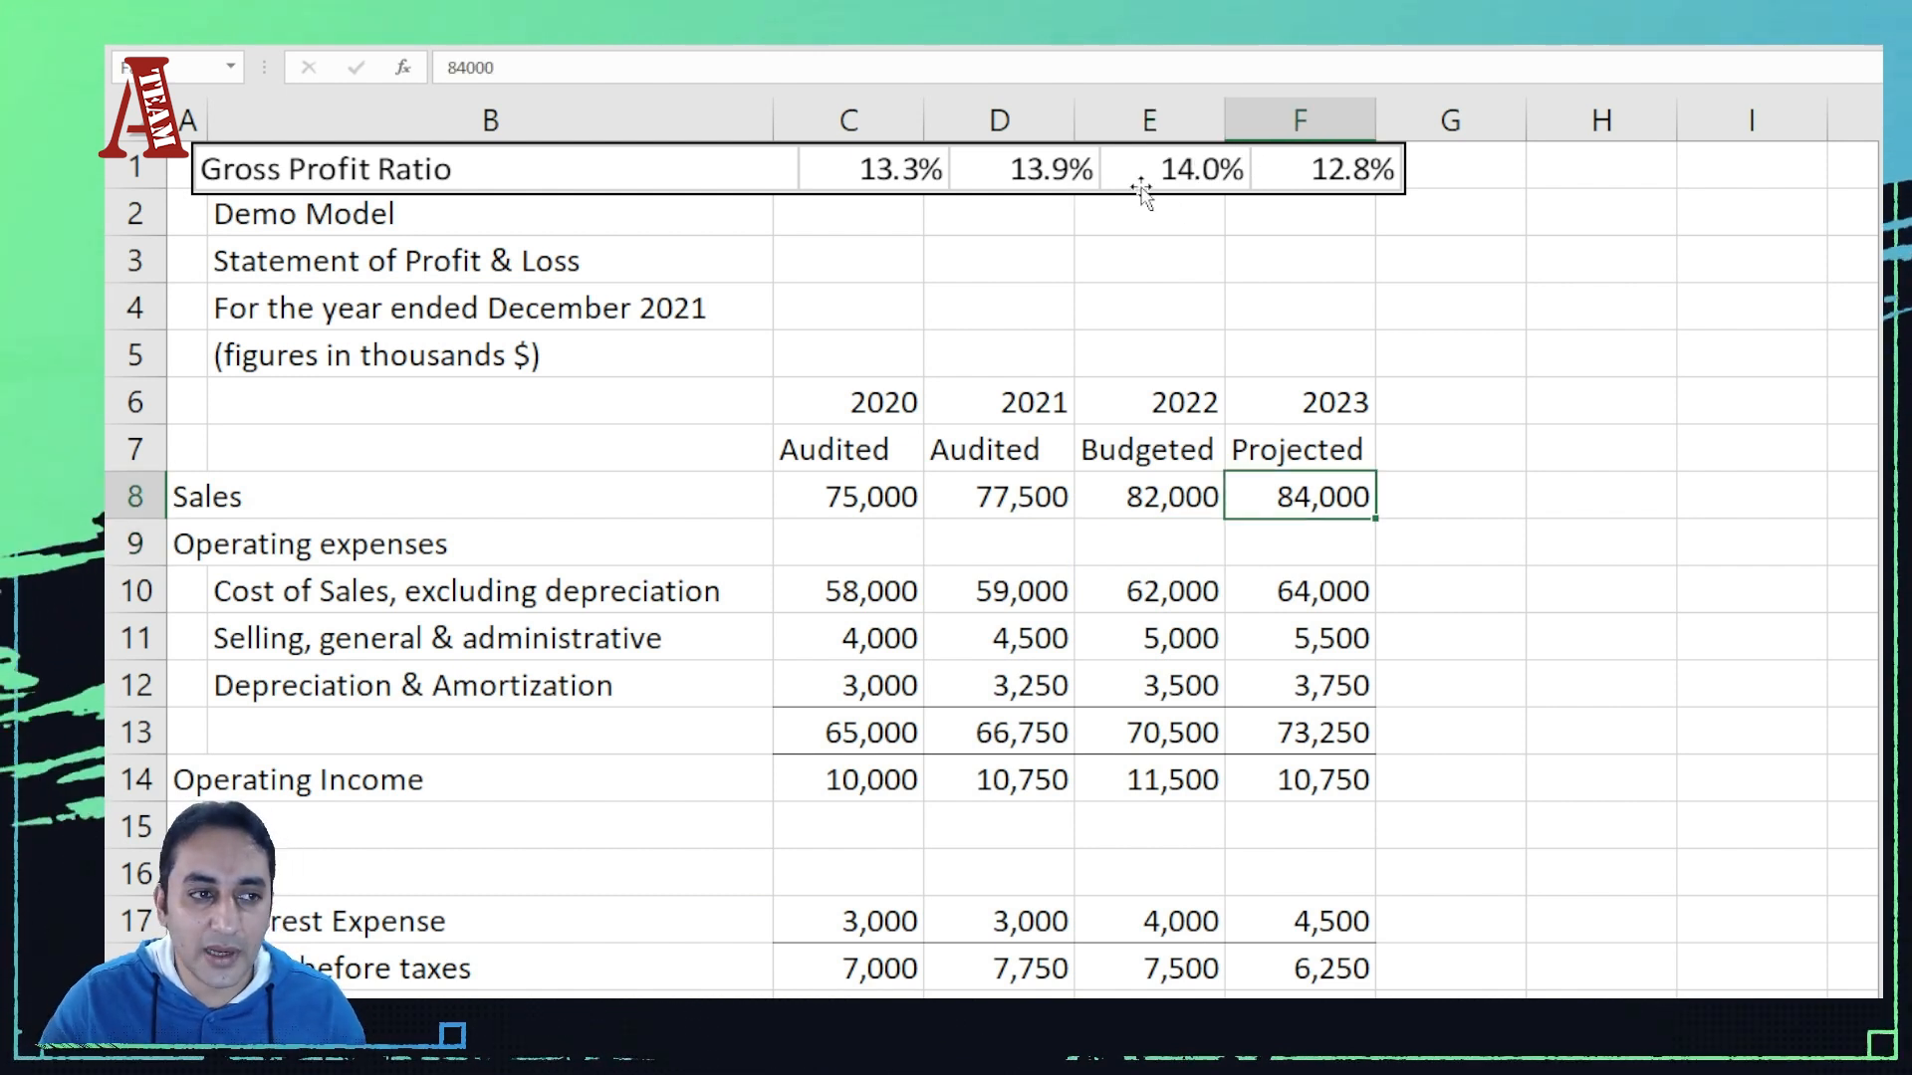
Step: Delete the linked picture of the Gross Profit Ratio row from above the statement
{"action": "left_click", "coordinate": [1022, 187]}
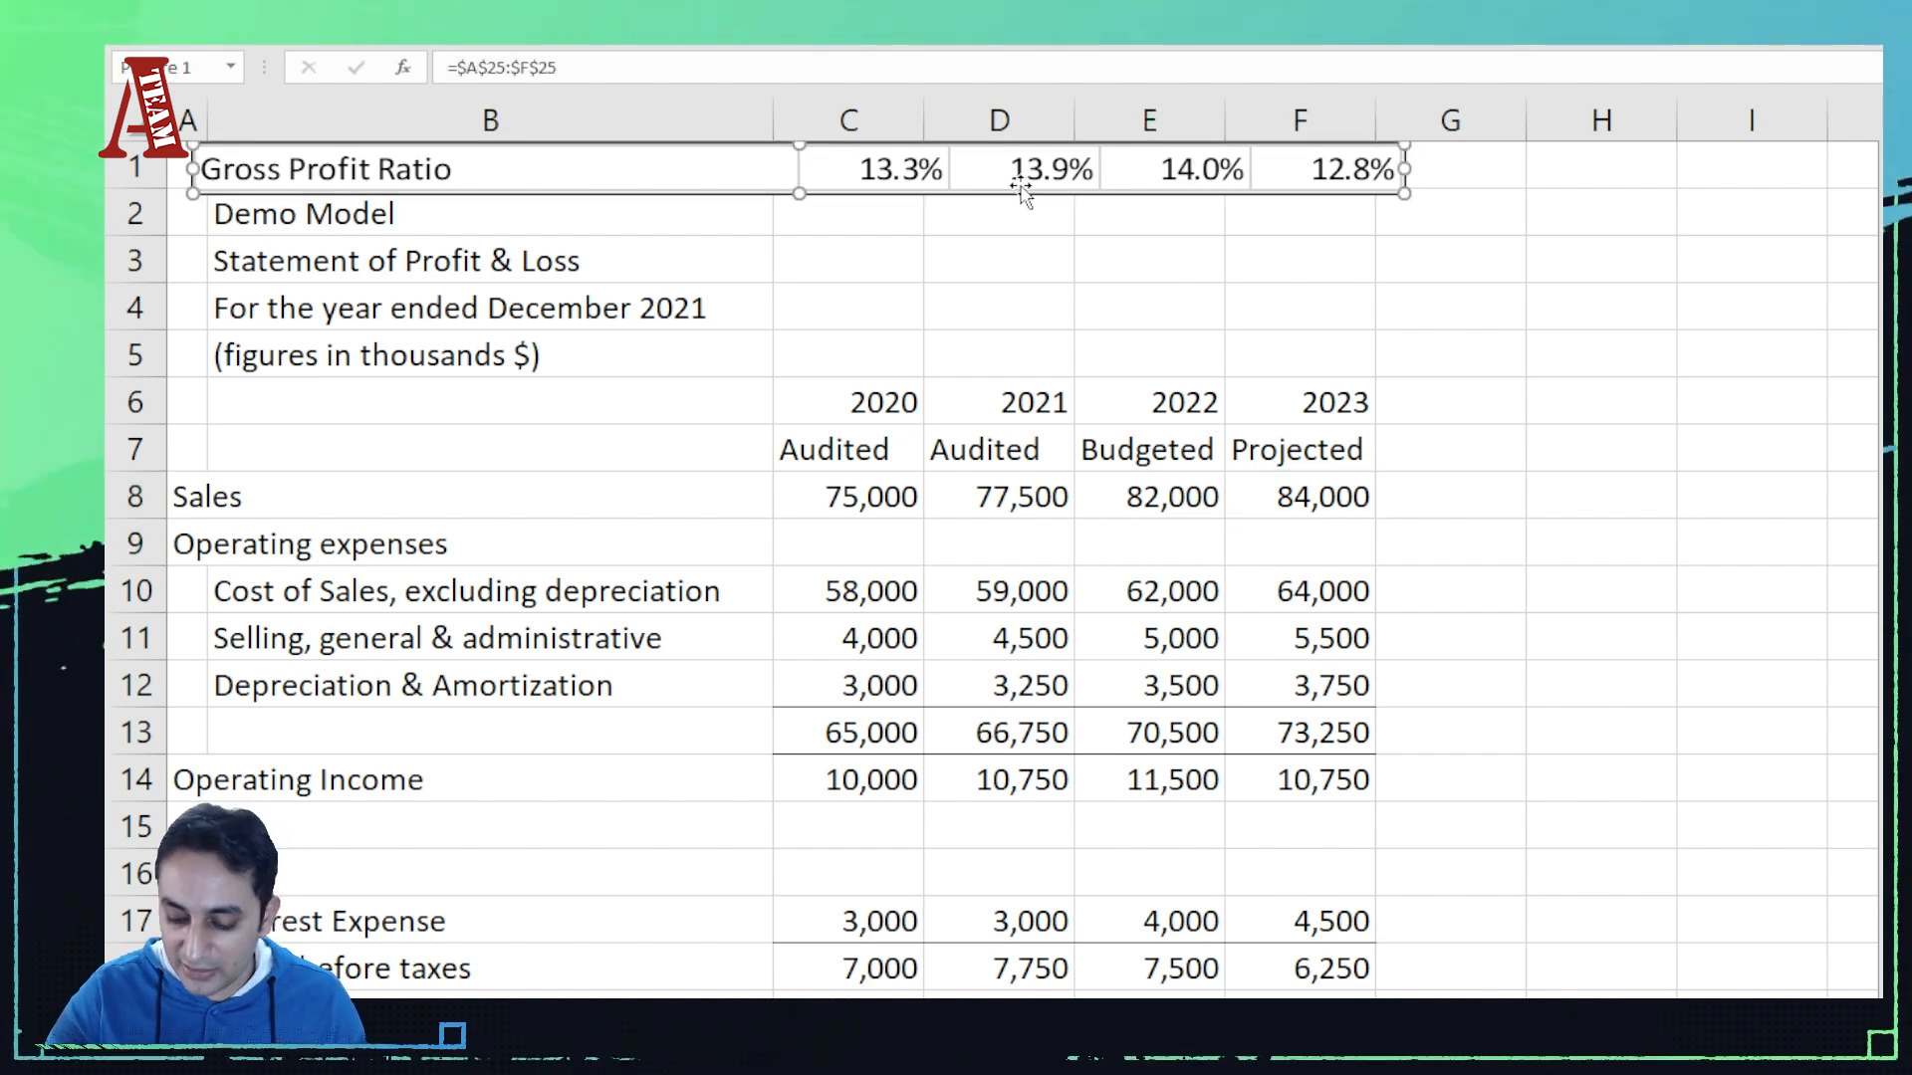
{"action": "key", "text": "Delete"}
{"action": "scroll", "coordinate": [1041, 189], "scroll_direction": "down", "scroll_amount": 6}
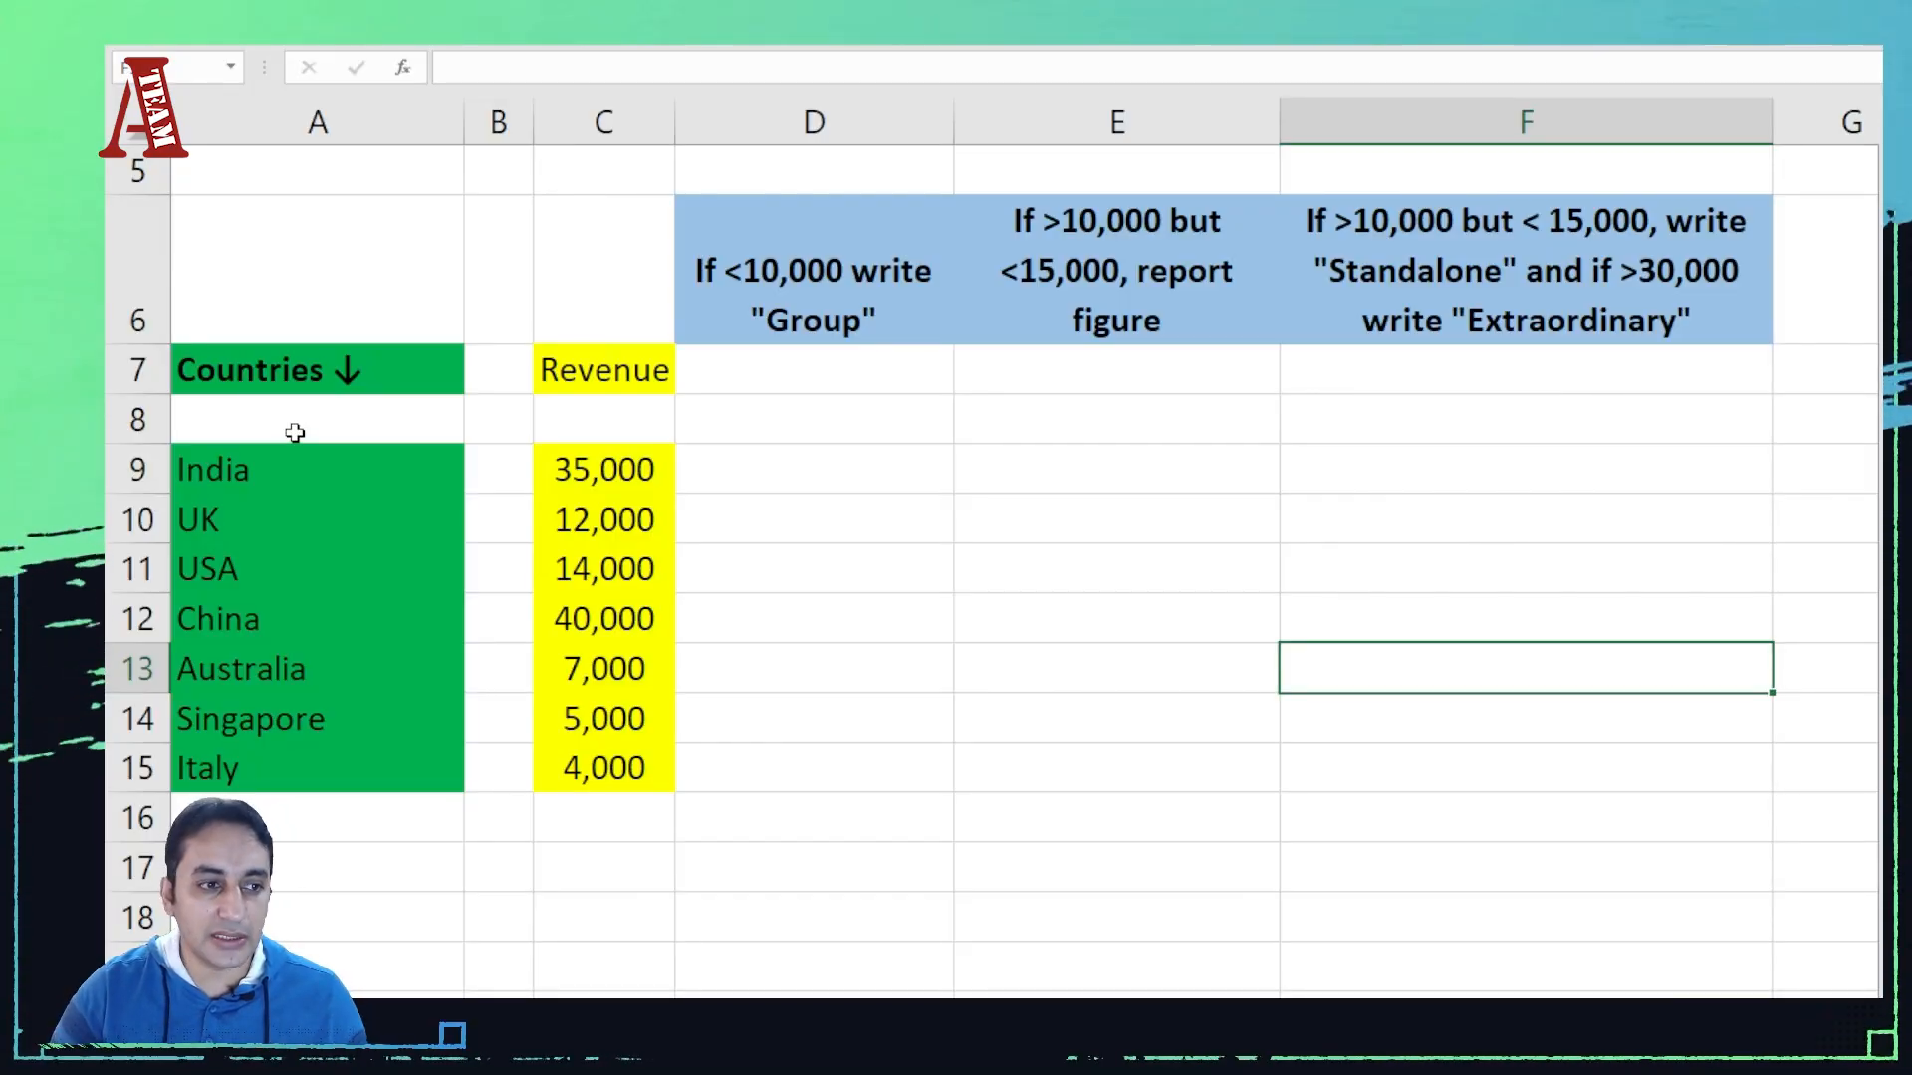
Step: Review the country list, the Revenue column and the "If <10,000 write "Group"" criterion in column D
{"action": "left_click", "coordinate": [219, 485]}
{"action": "left_click", "coordinate": [236, 513]}
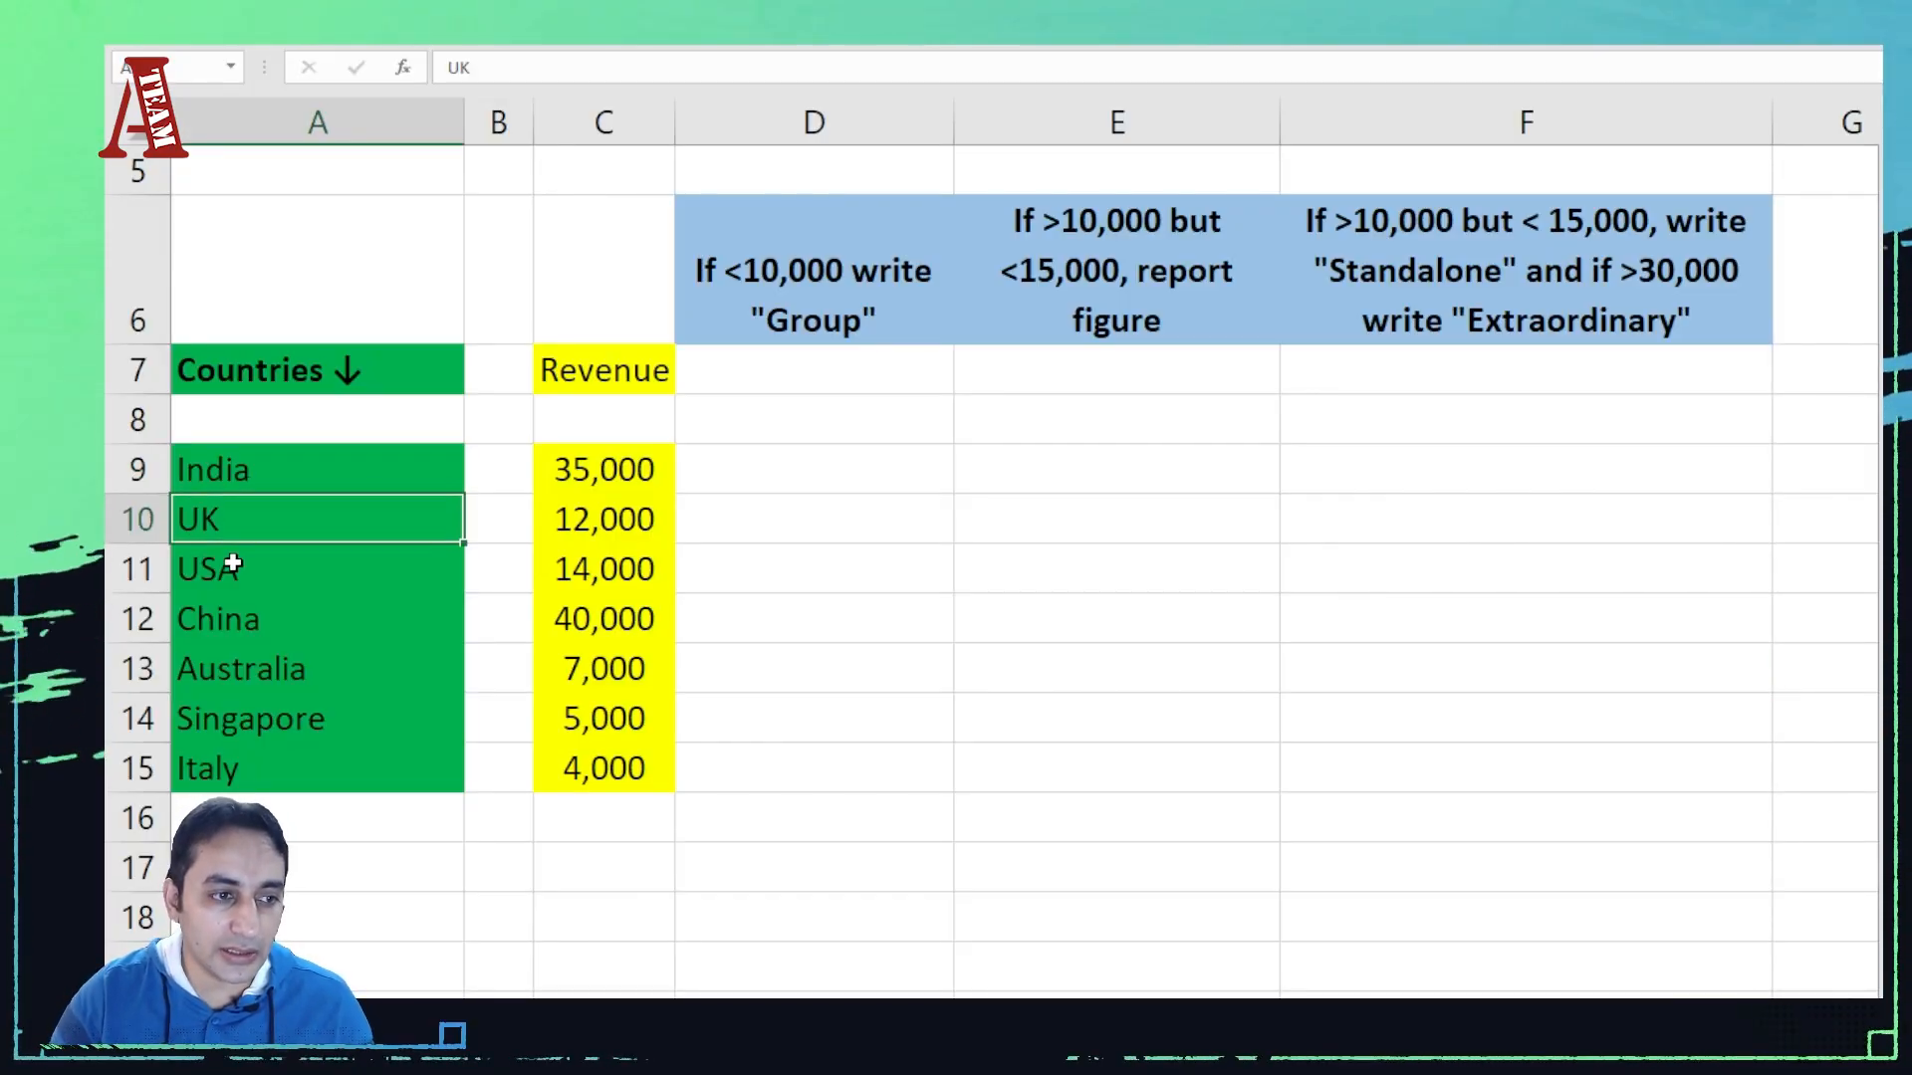
{"action": "left_click", "coordinate": [223, 561]}
{"action": "left_click", "coordinate": [235, 612]}
{"action": "left_click", "coordinate": [638, 469]}
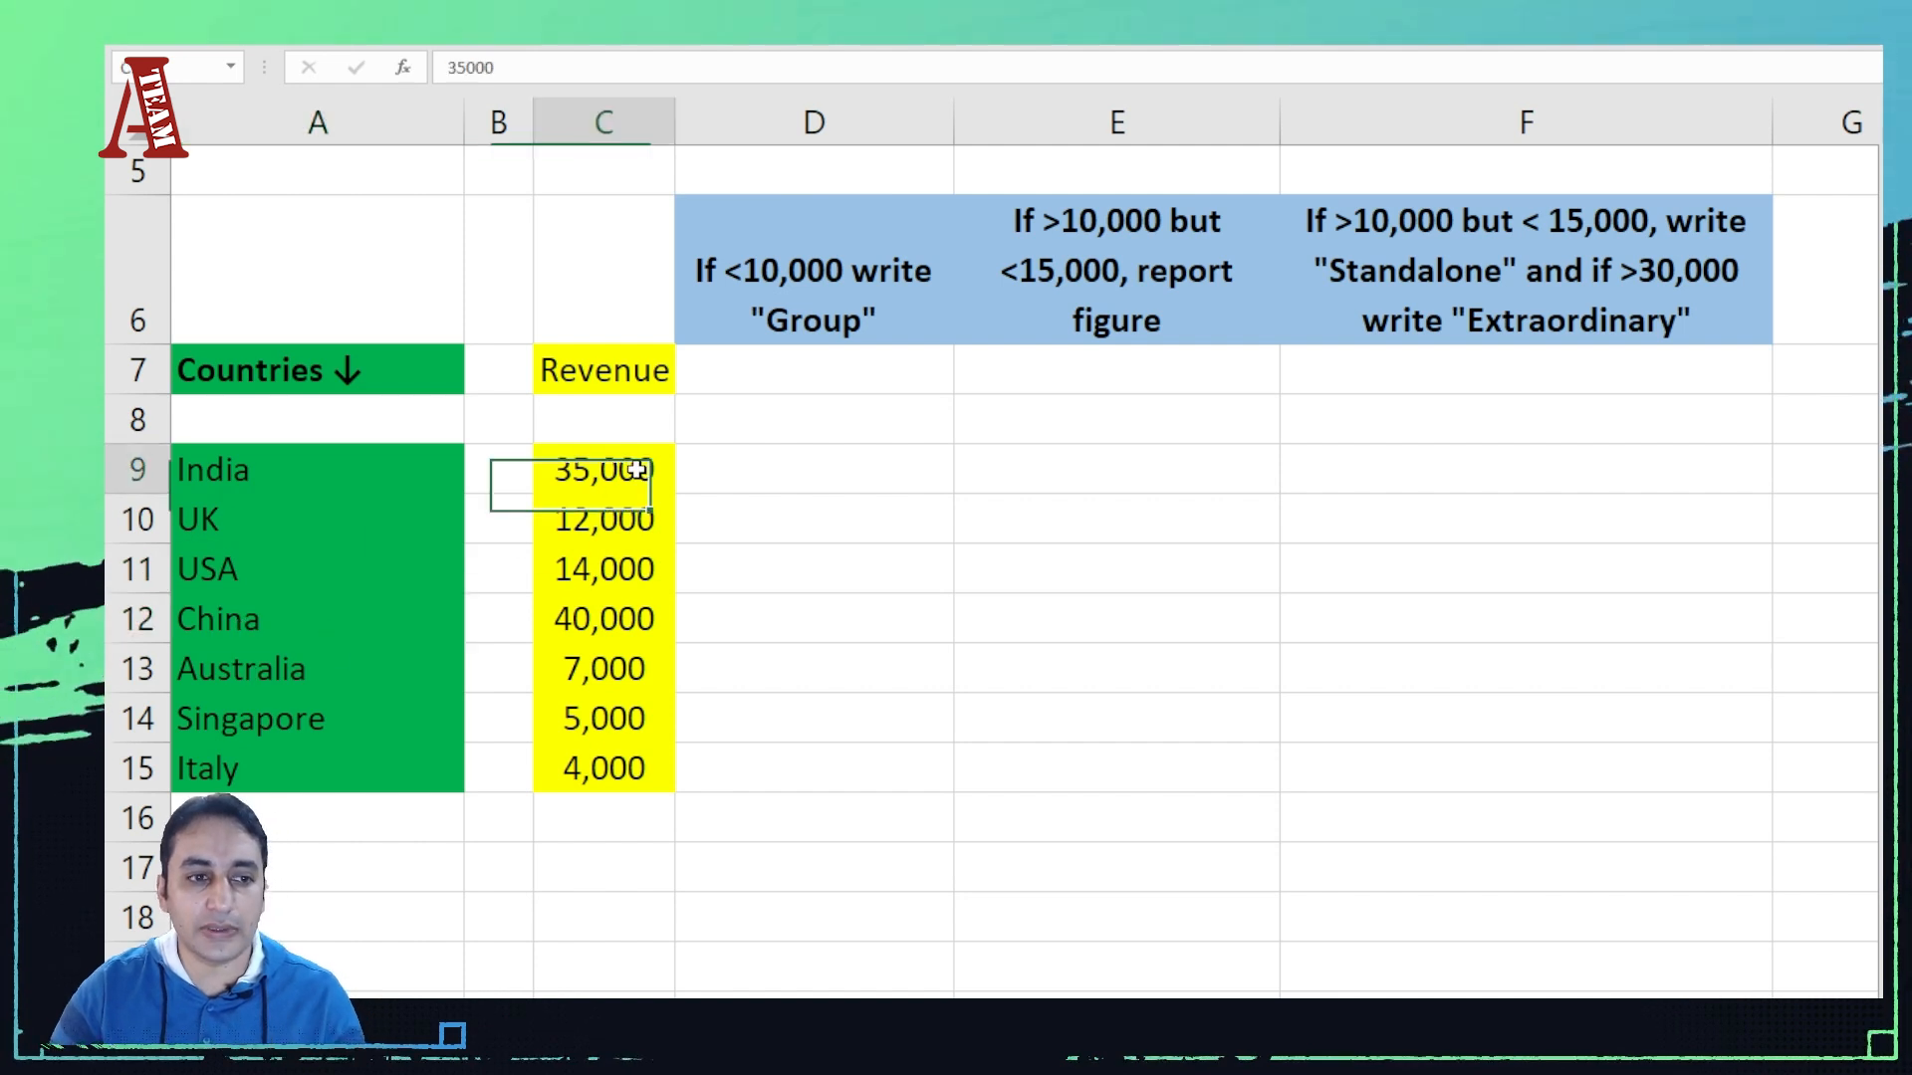
{"action": "left_click", "coordinate": [615, 380]}
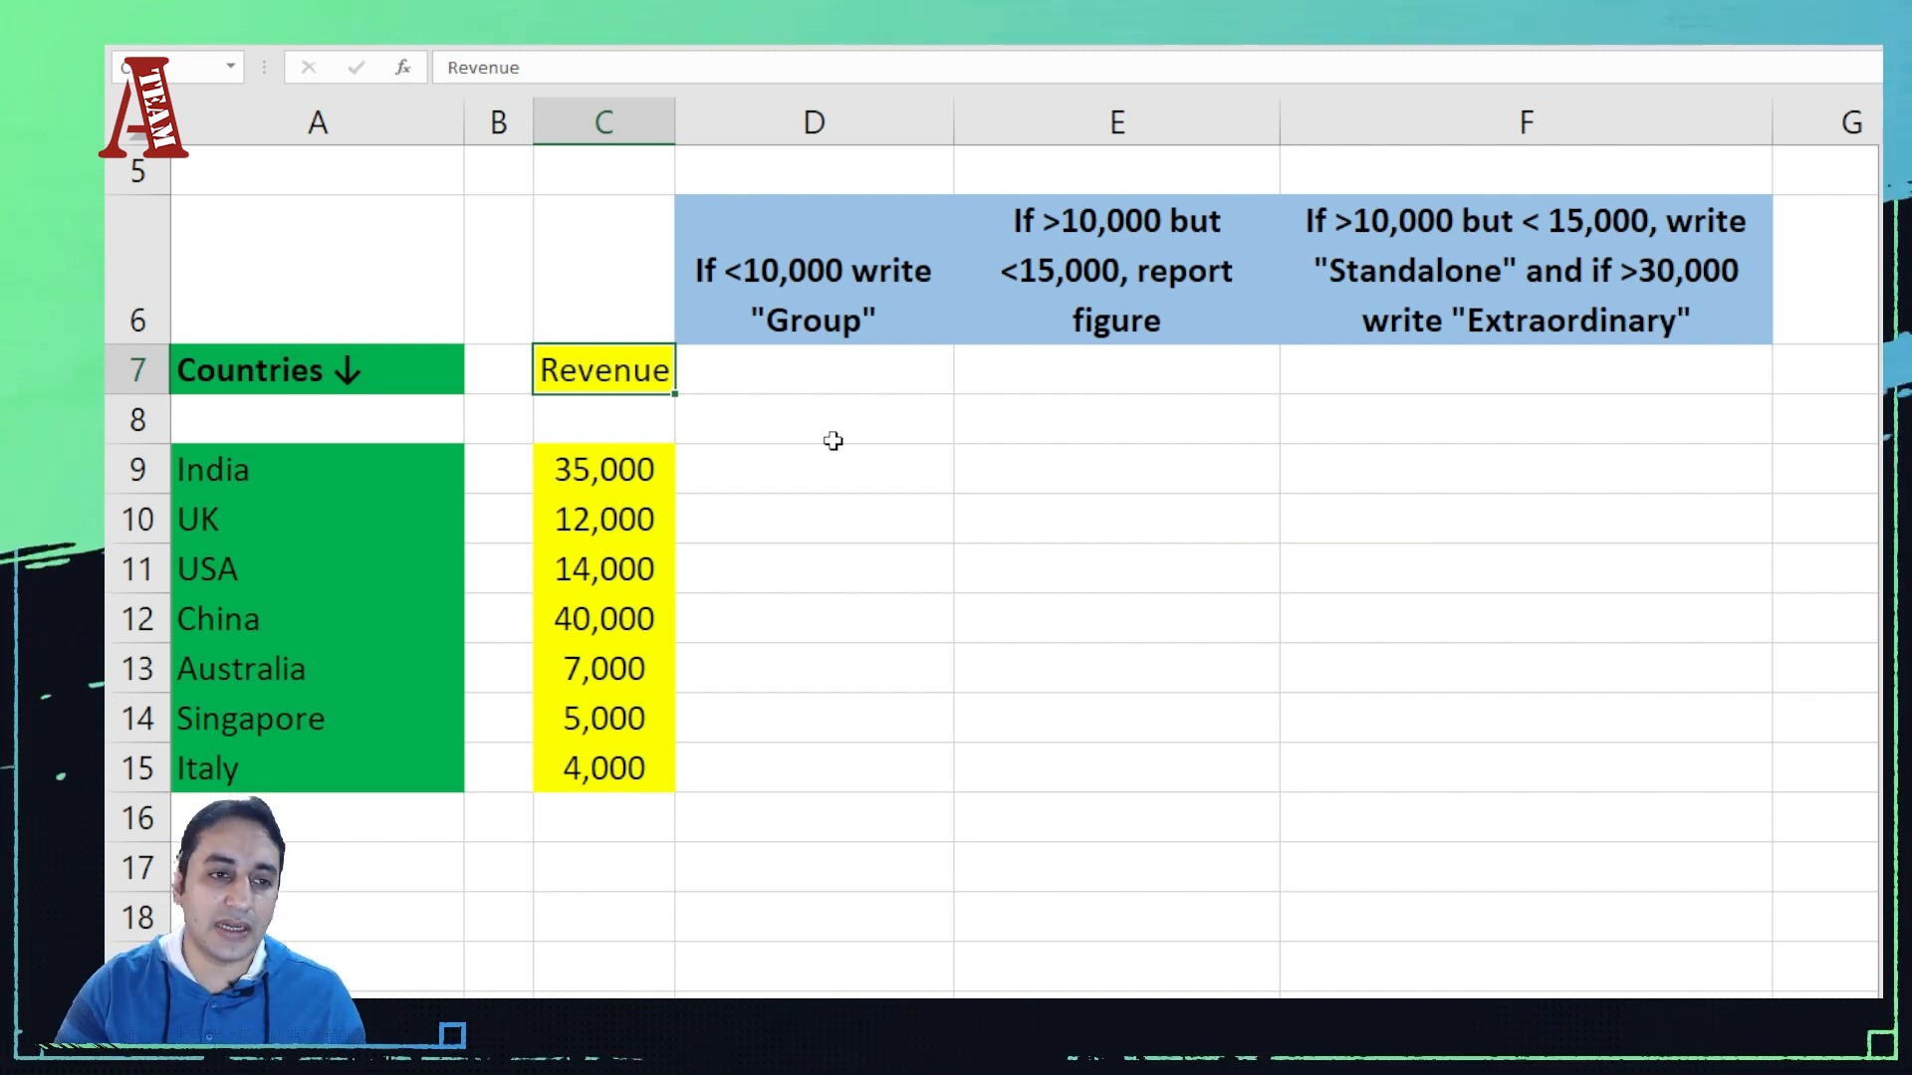
{"action": "left_click", "coordinate": [810, 307]}
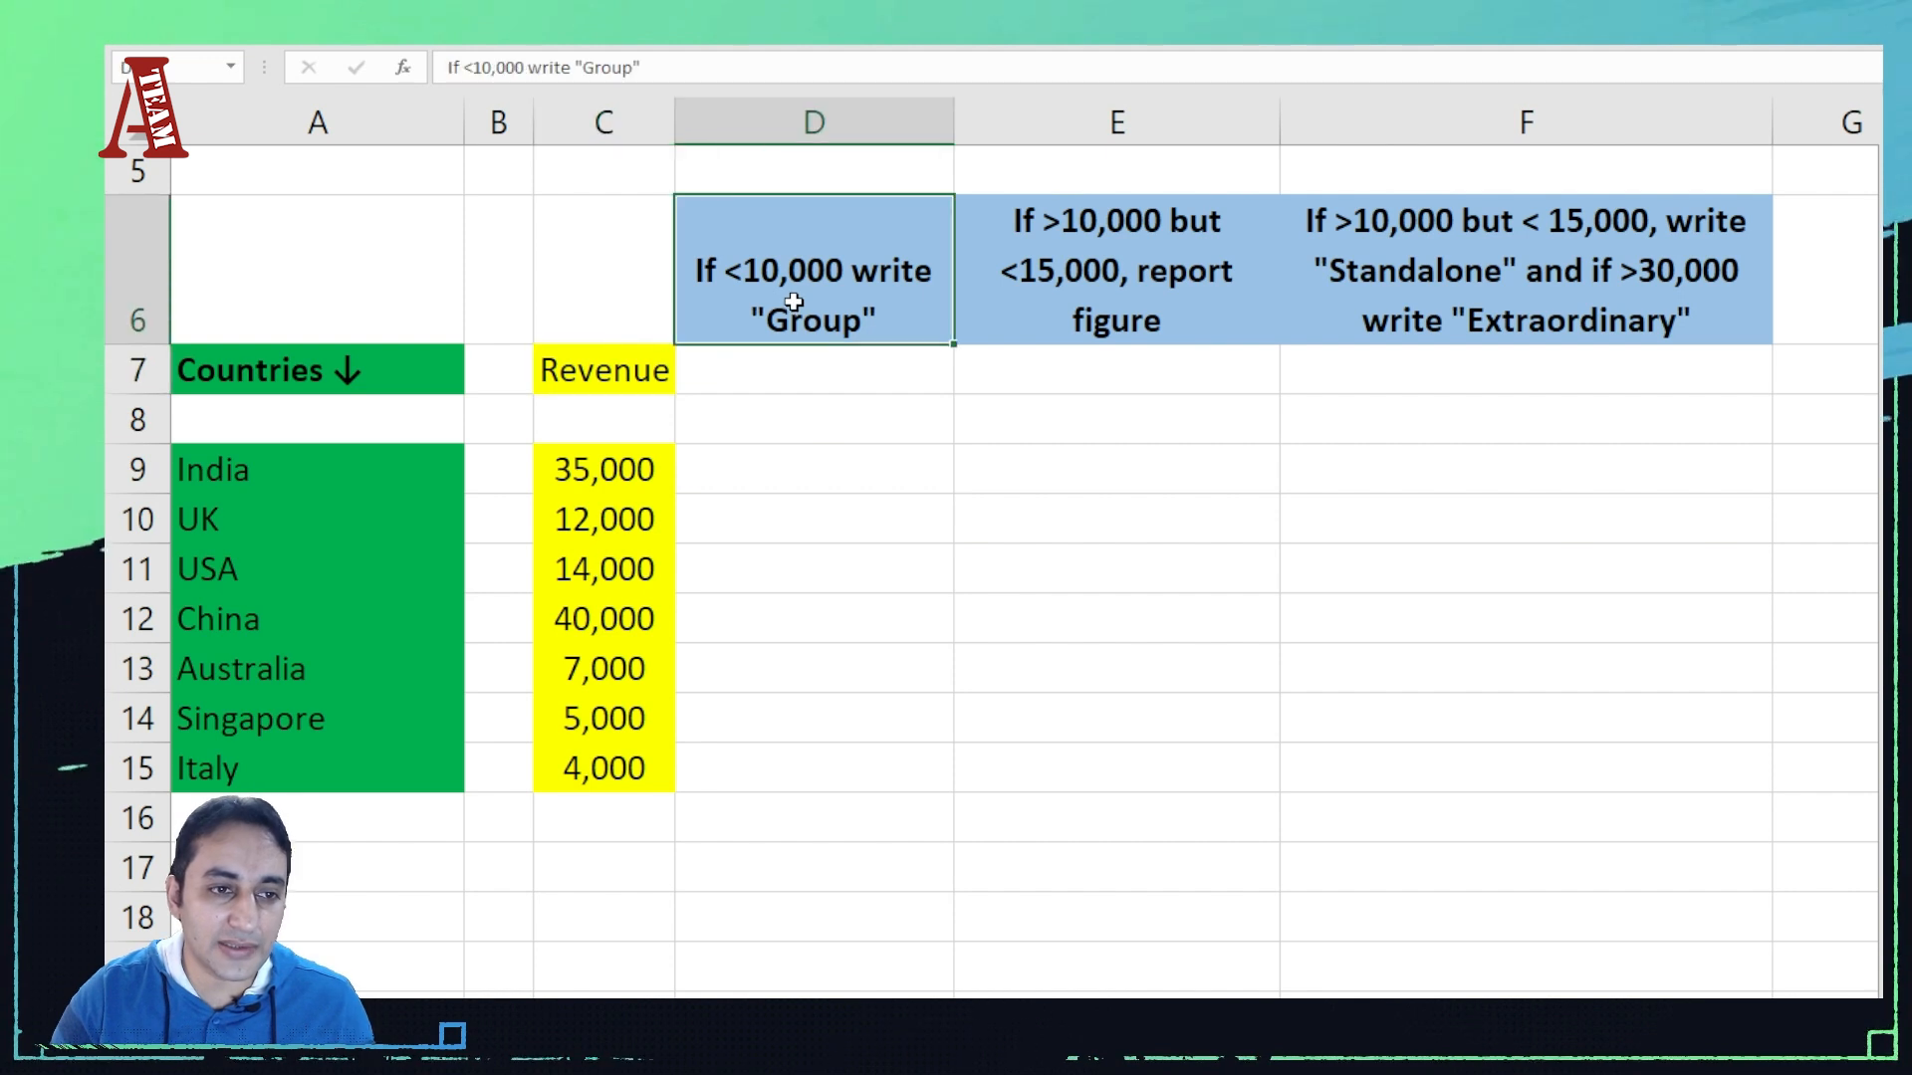
Step: Enter the formula =IF(C9<10000,"Group","") in D9 for India's revenue
{"action": "left_click", "coordinate": [727, 472]}
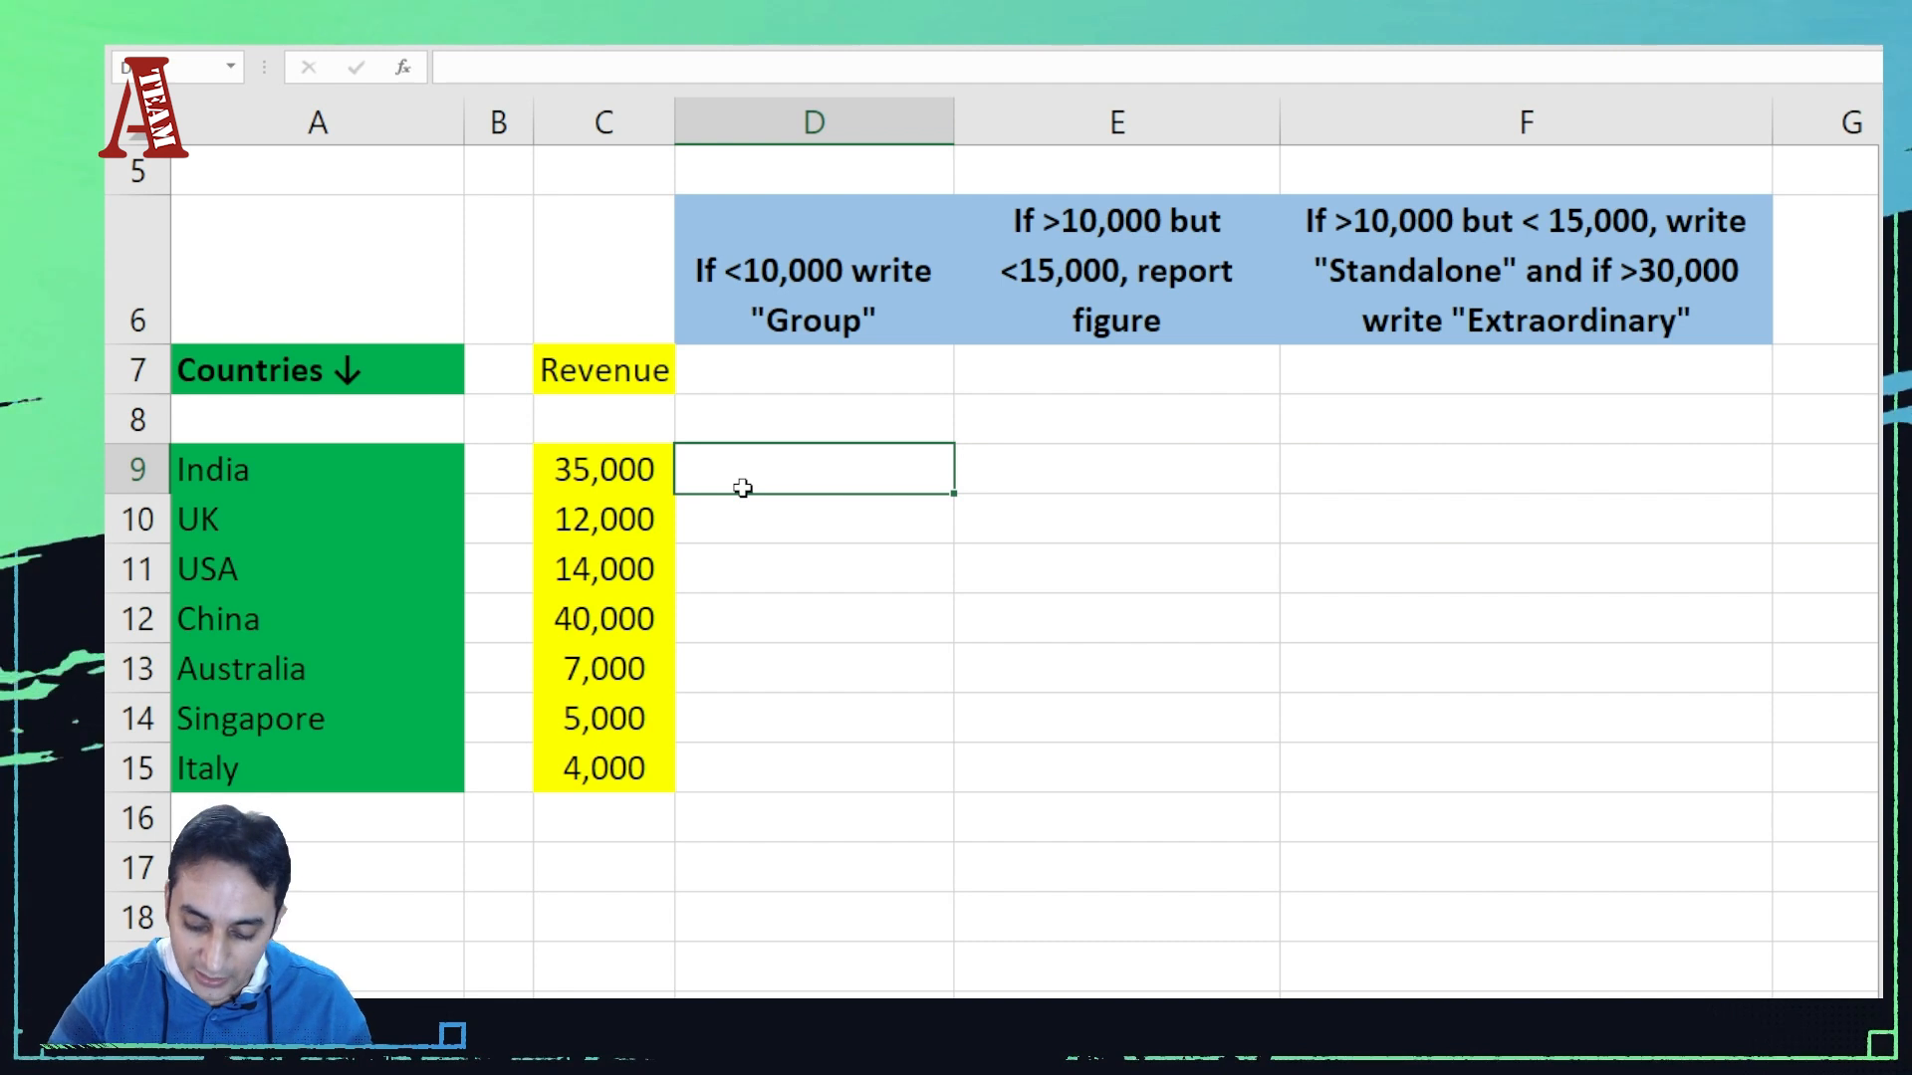
{"action": "type", "text": "="}
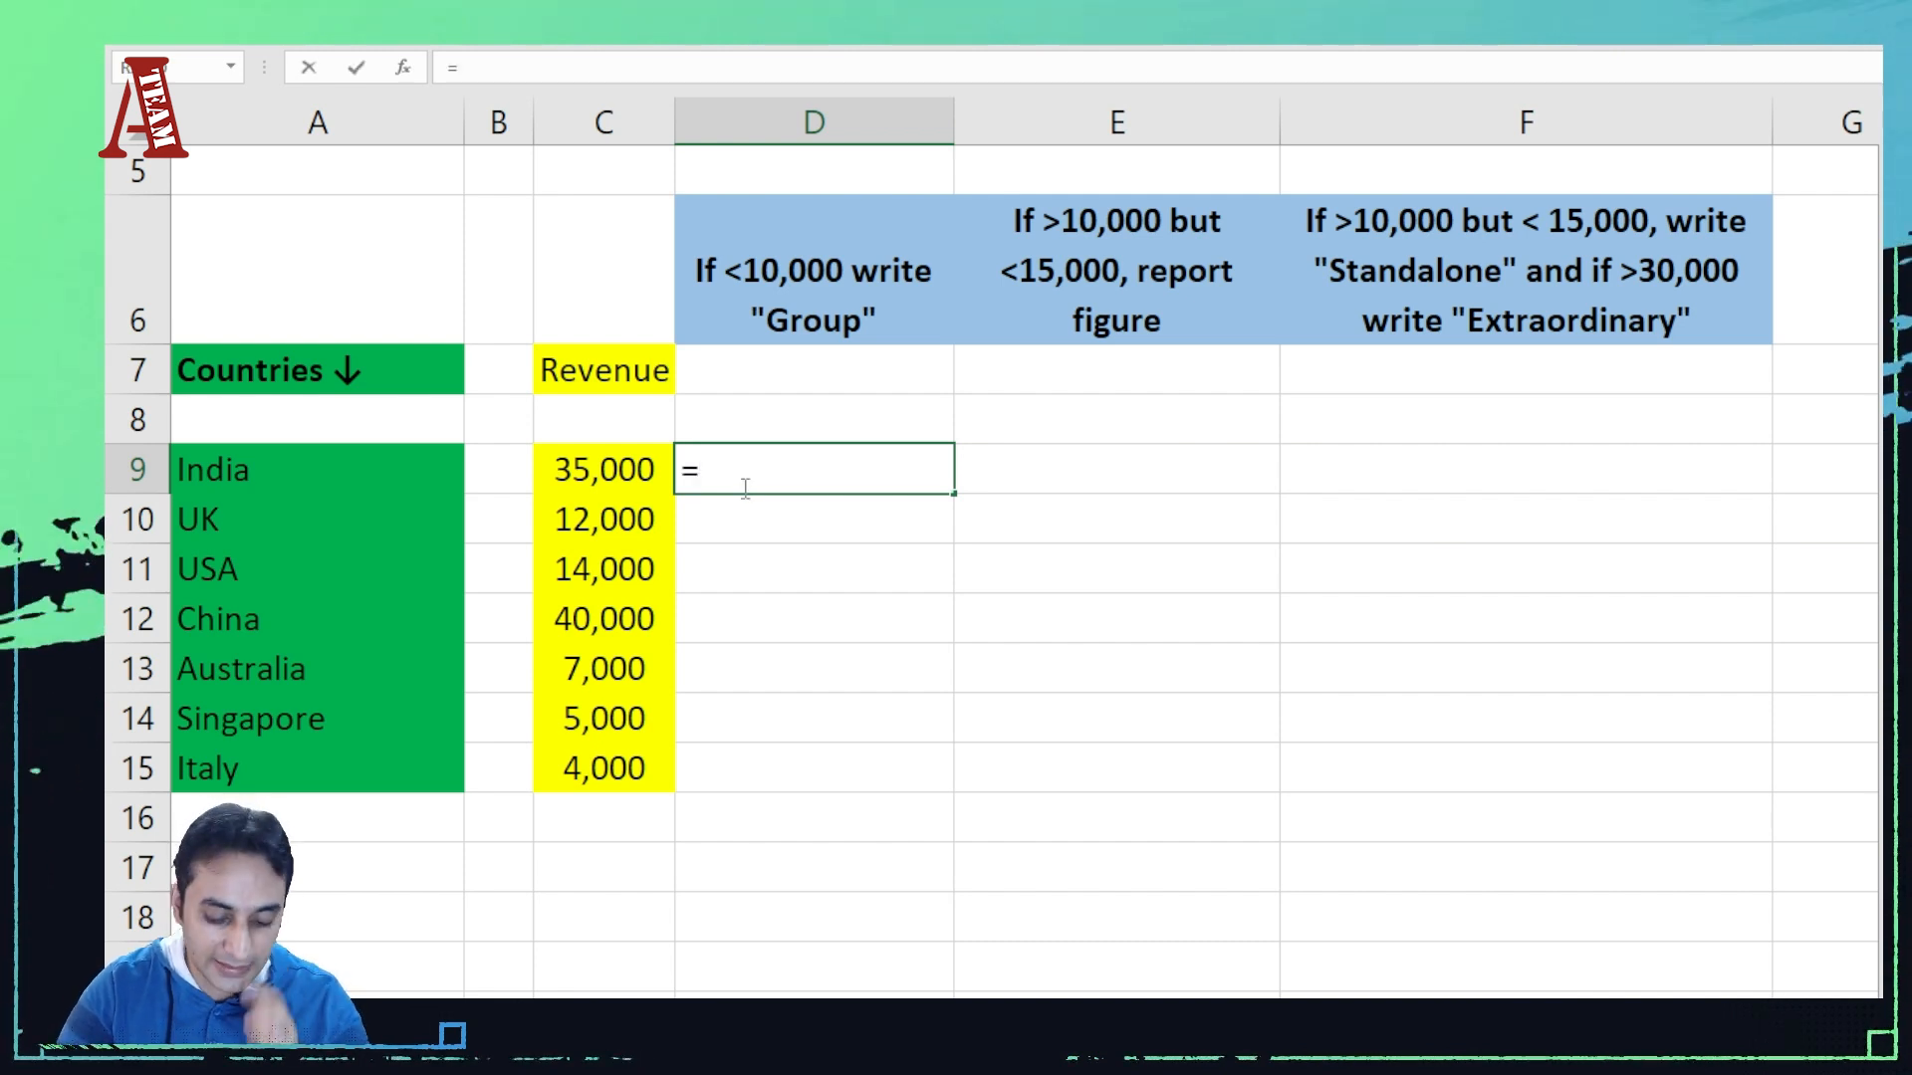
{"action": "type", "text": "if"}
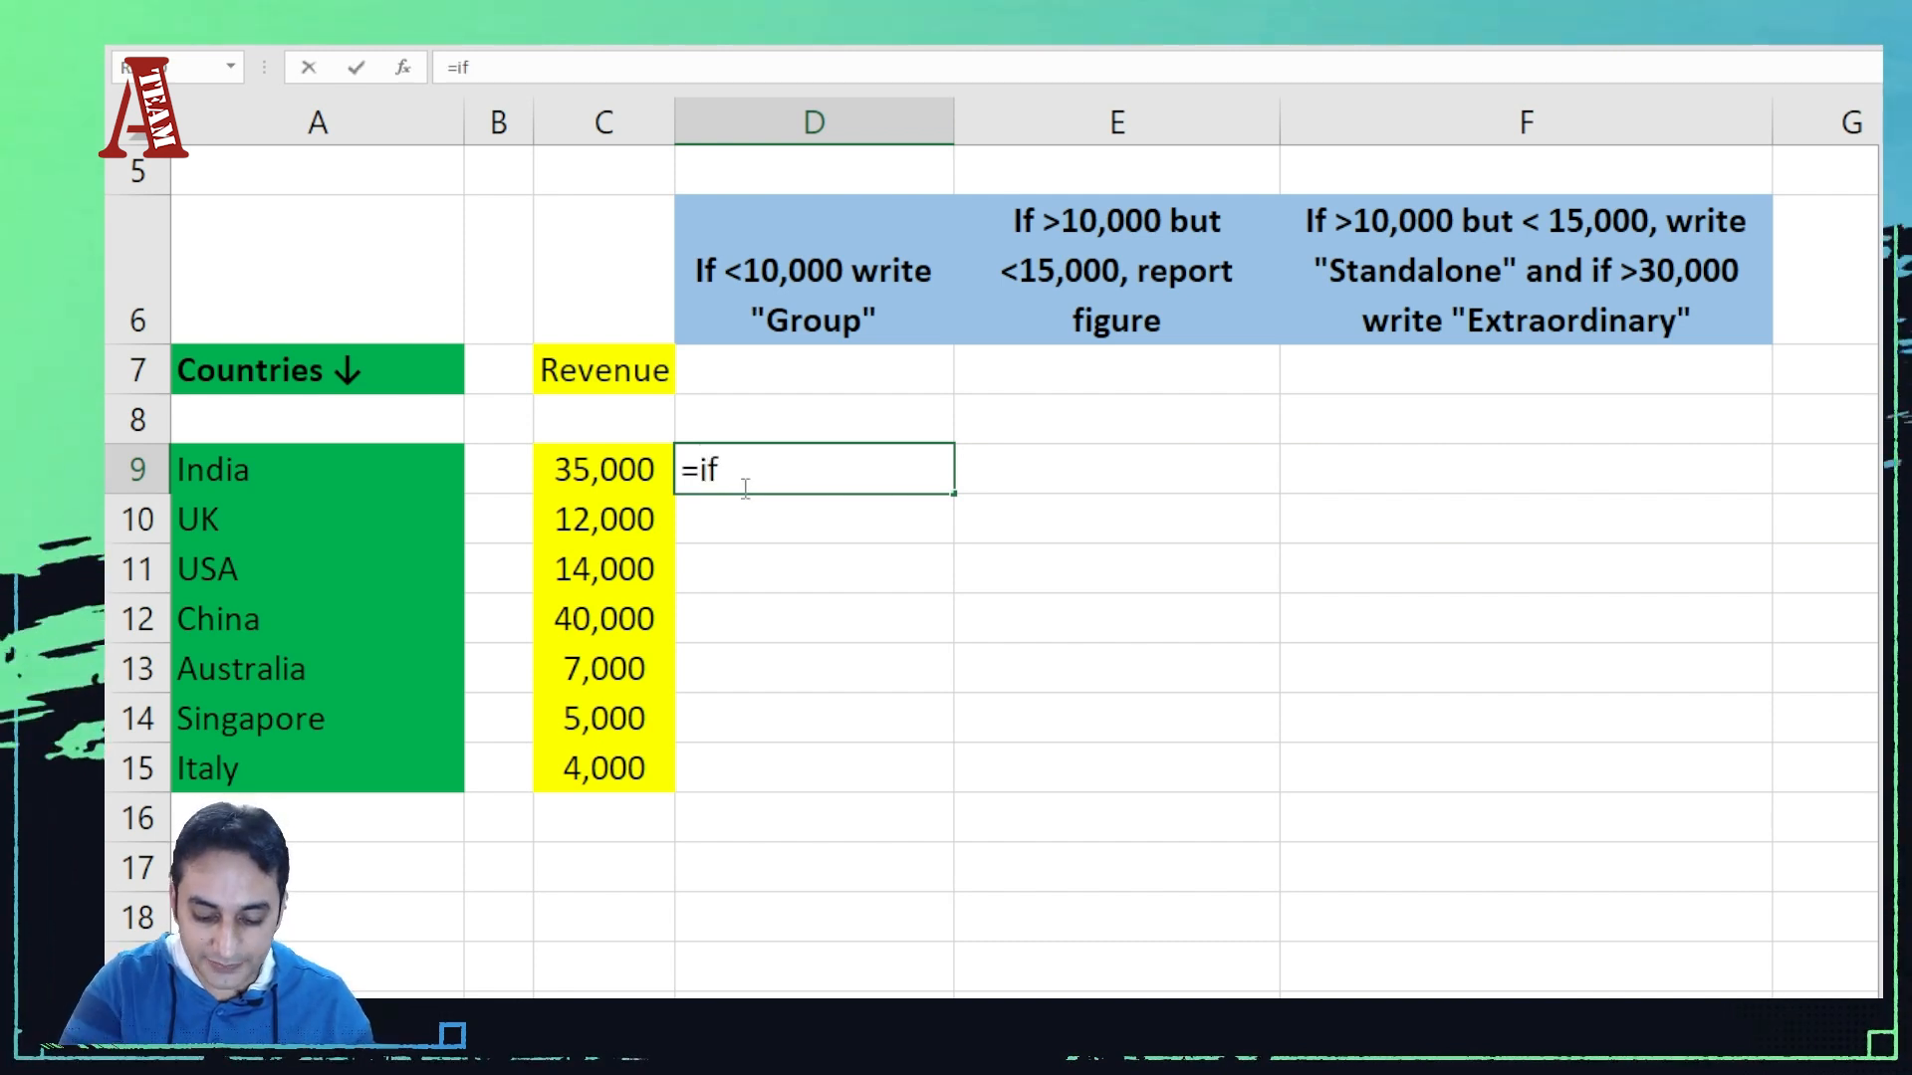
{"action": "type", "text": "("}
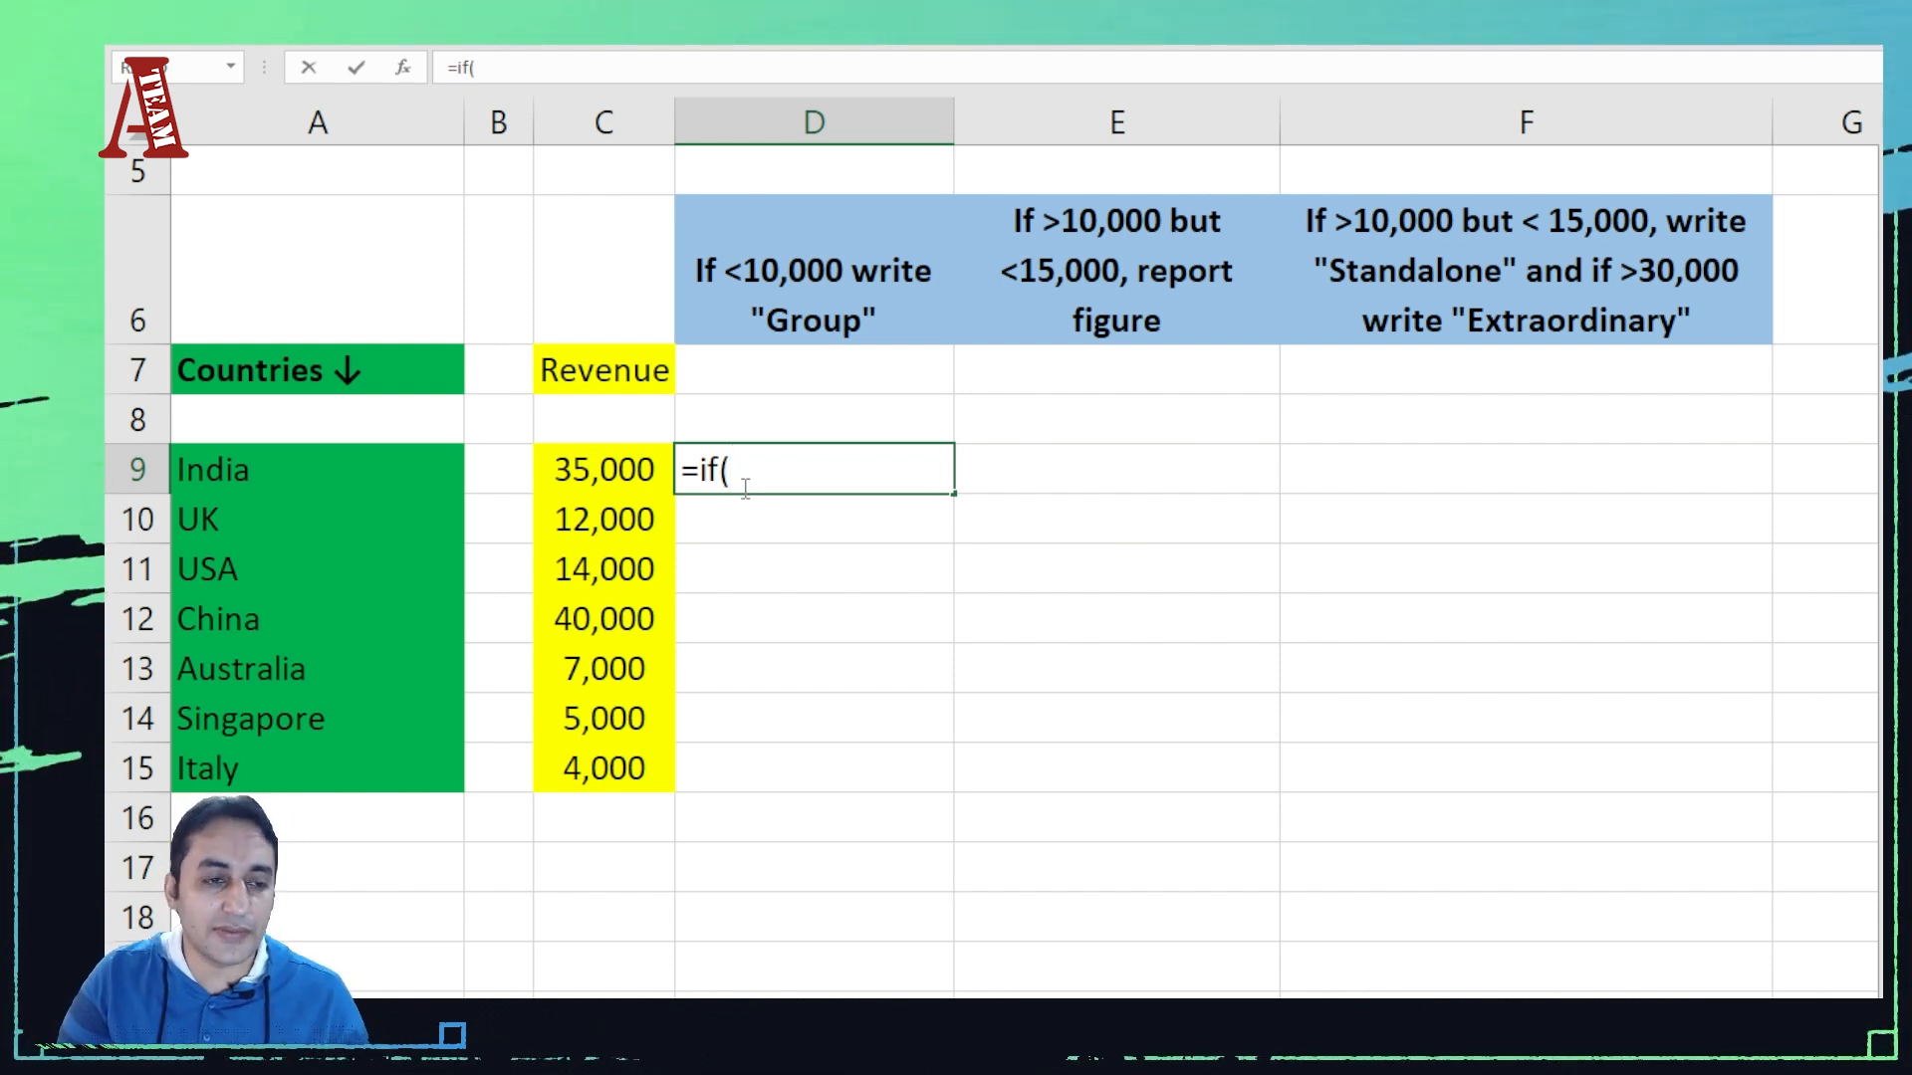
{"action": "key", "text": "Left"}
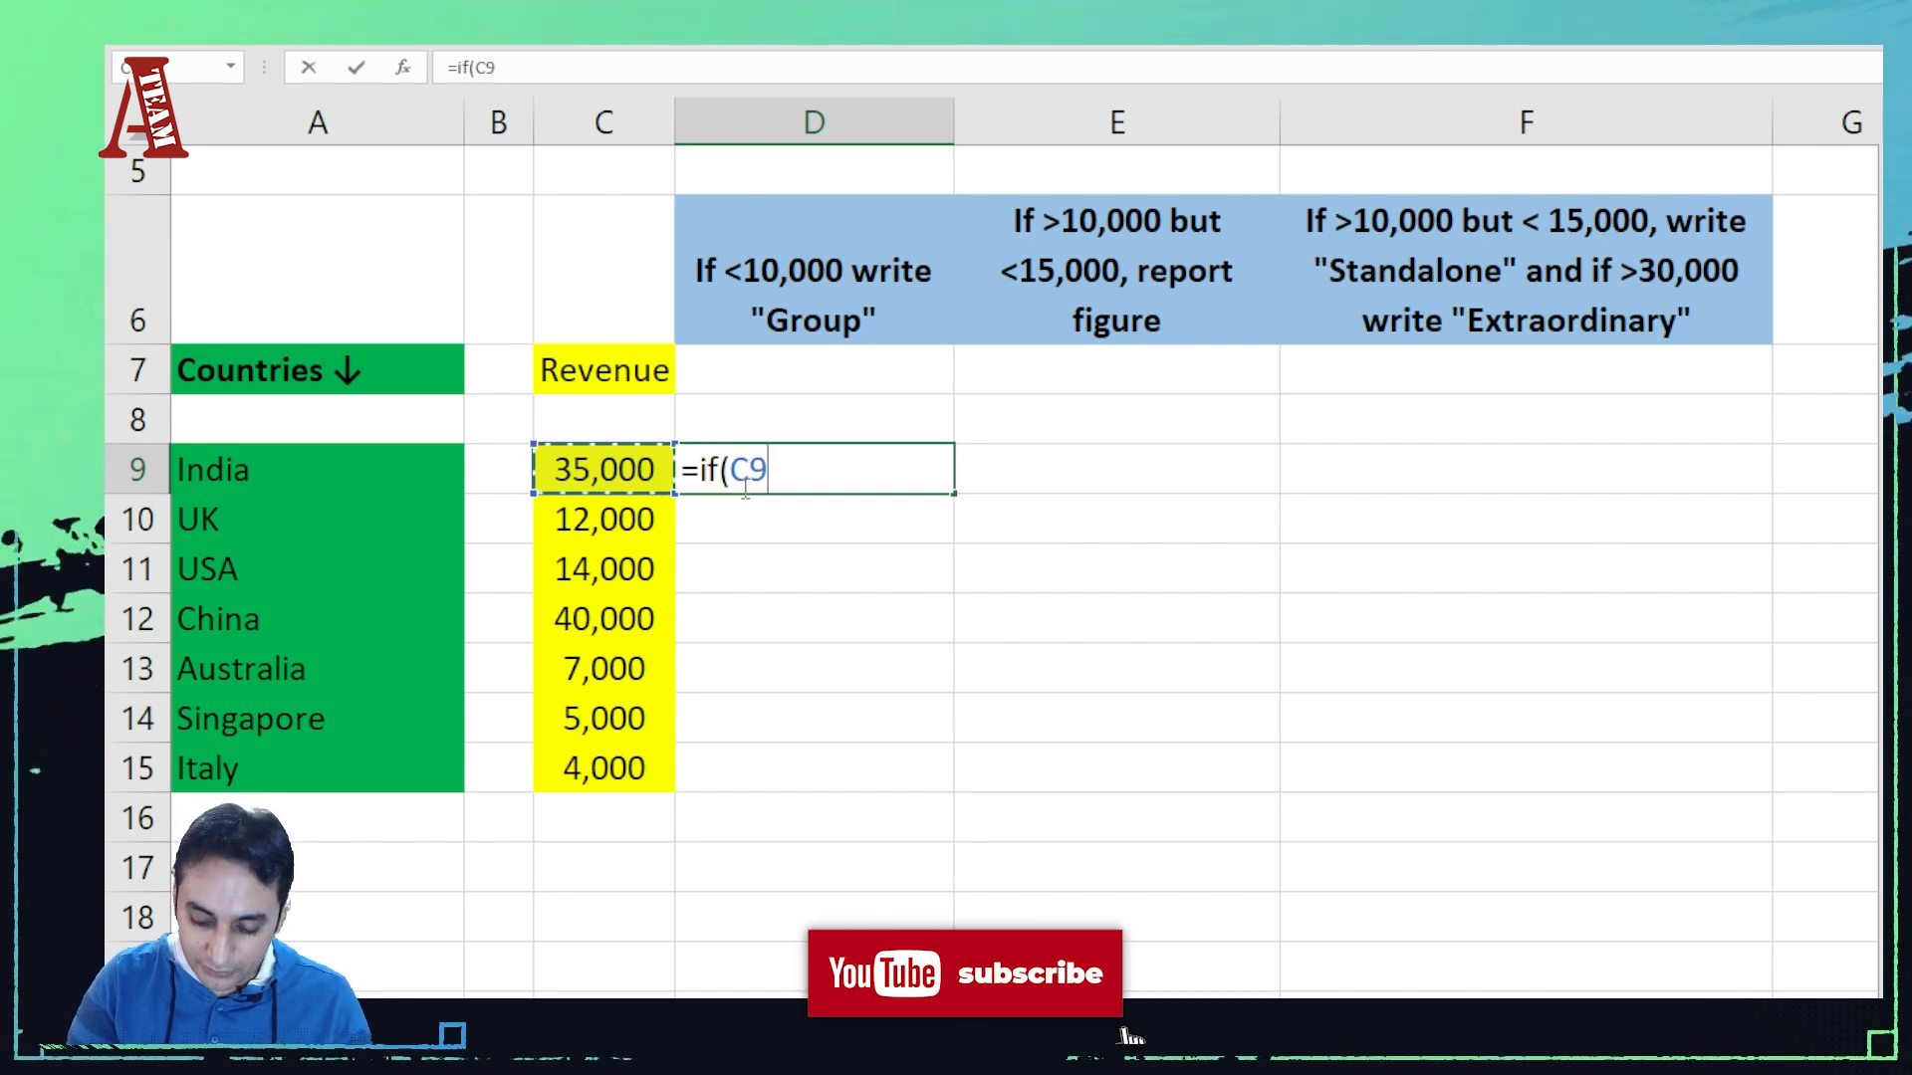
{"action": "type", "text": "<"}
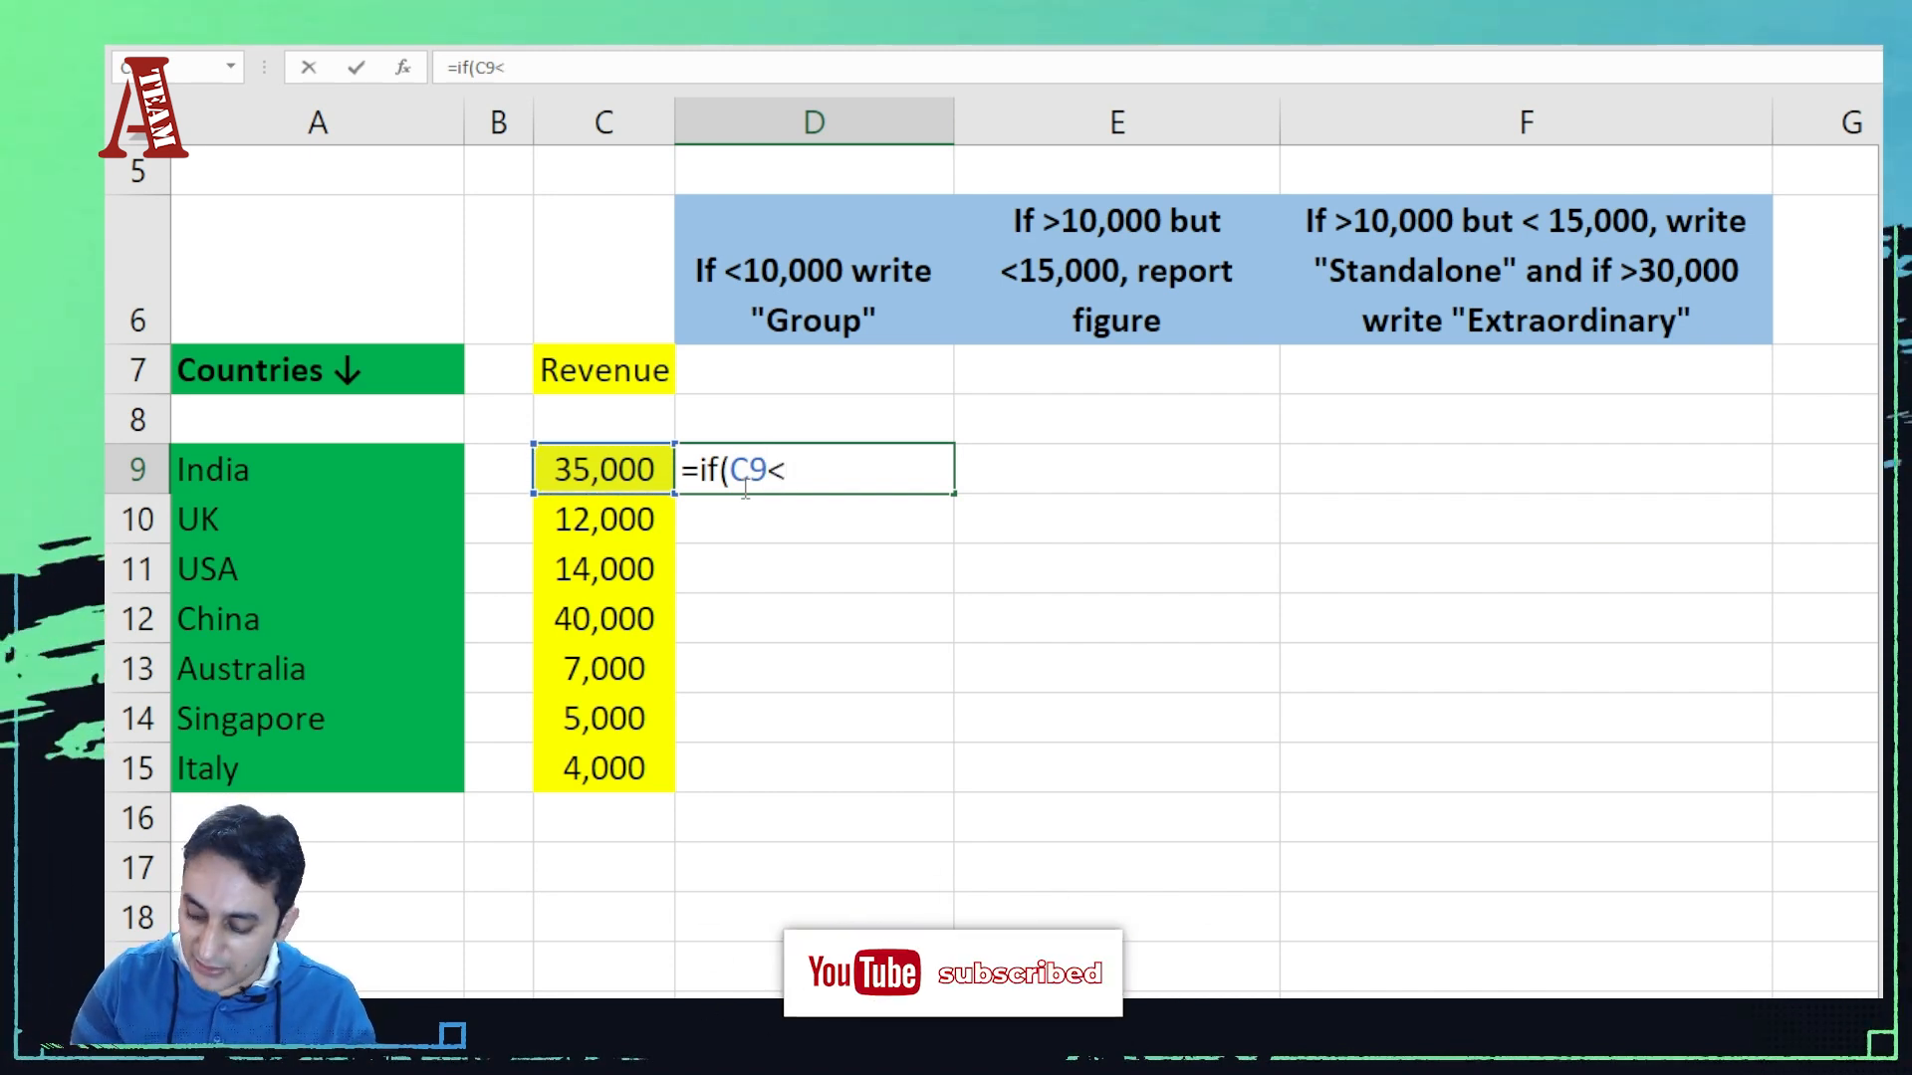
{"action": "type", "text": "100"}
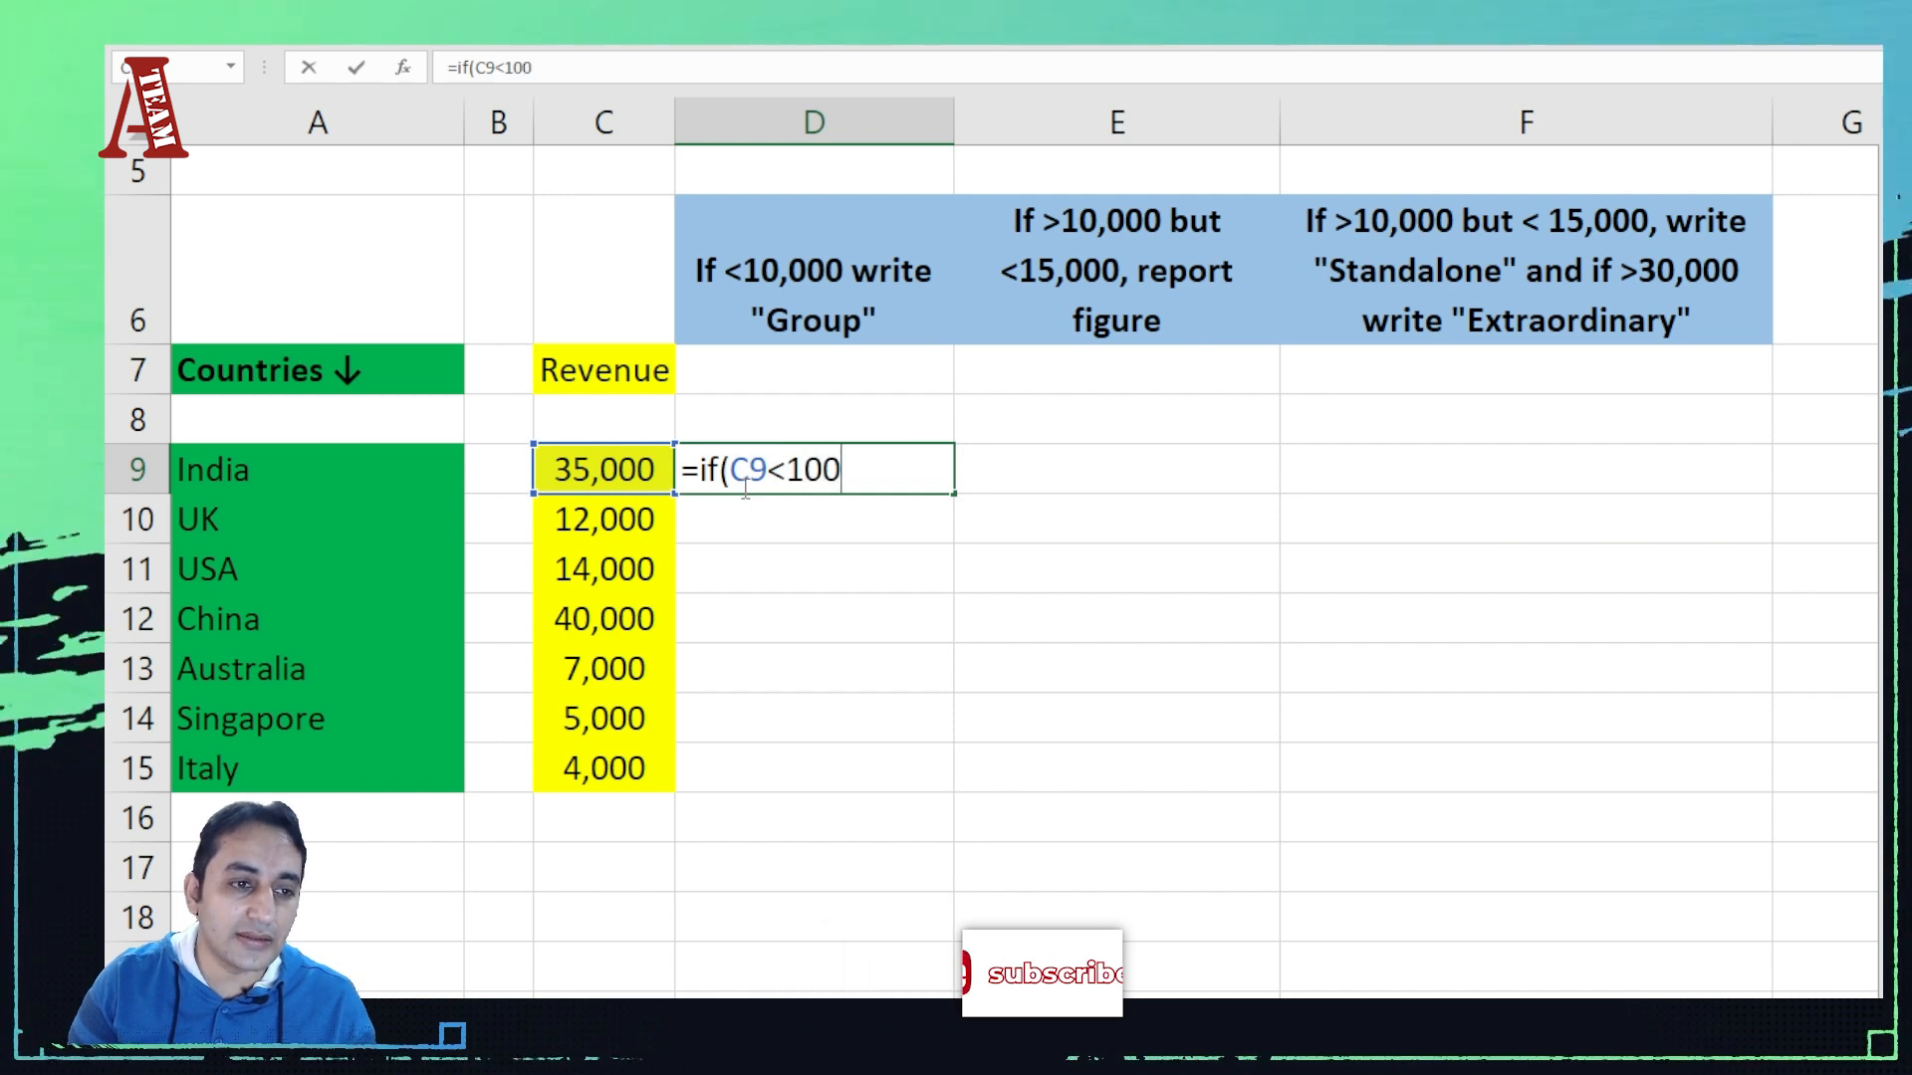
{"action": "type", "text": "00"}
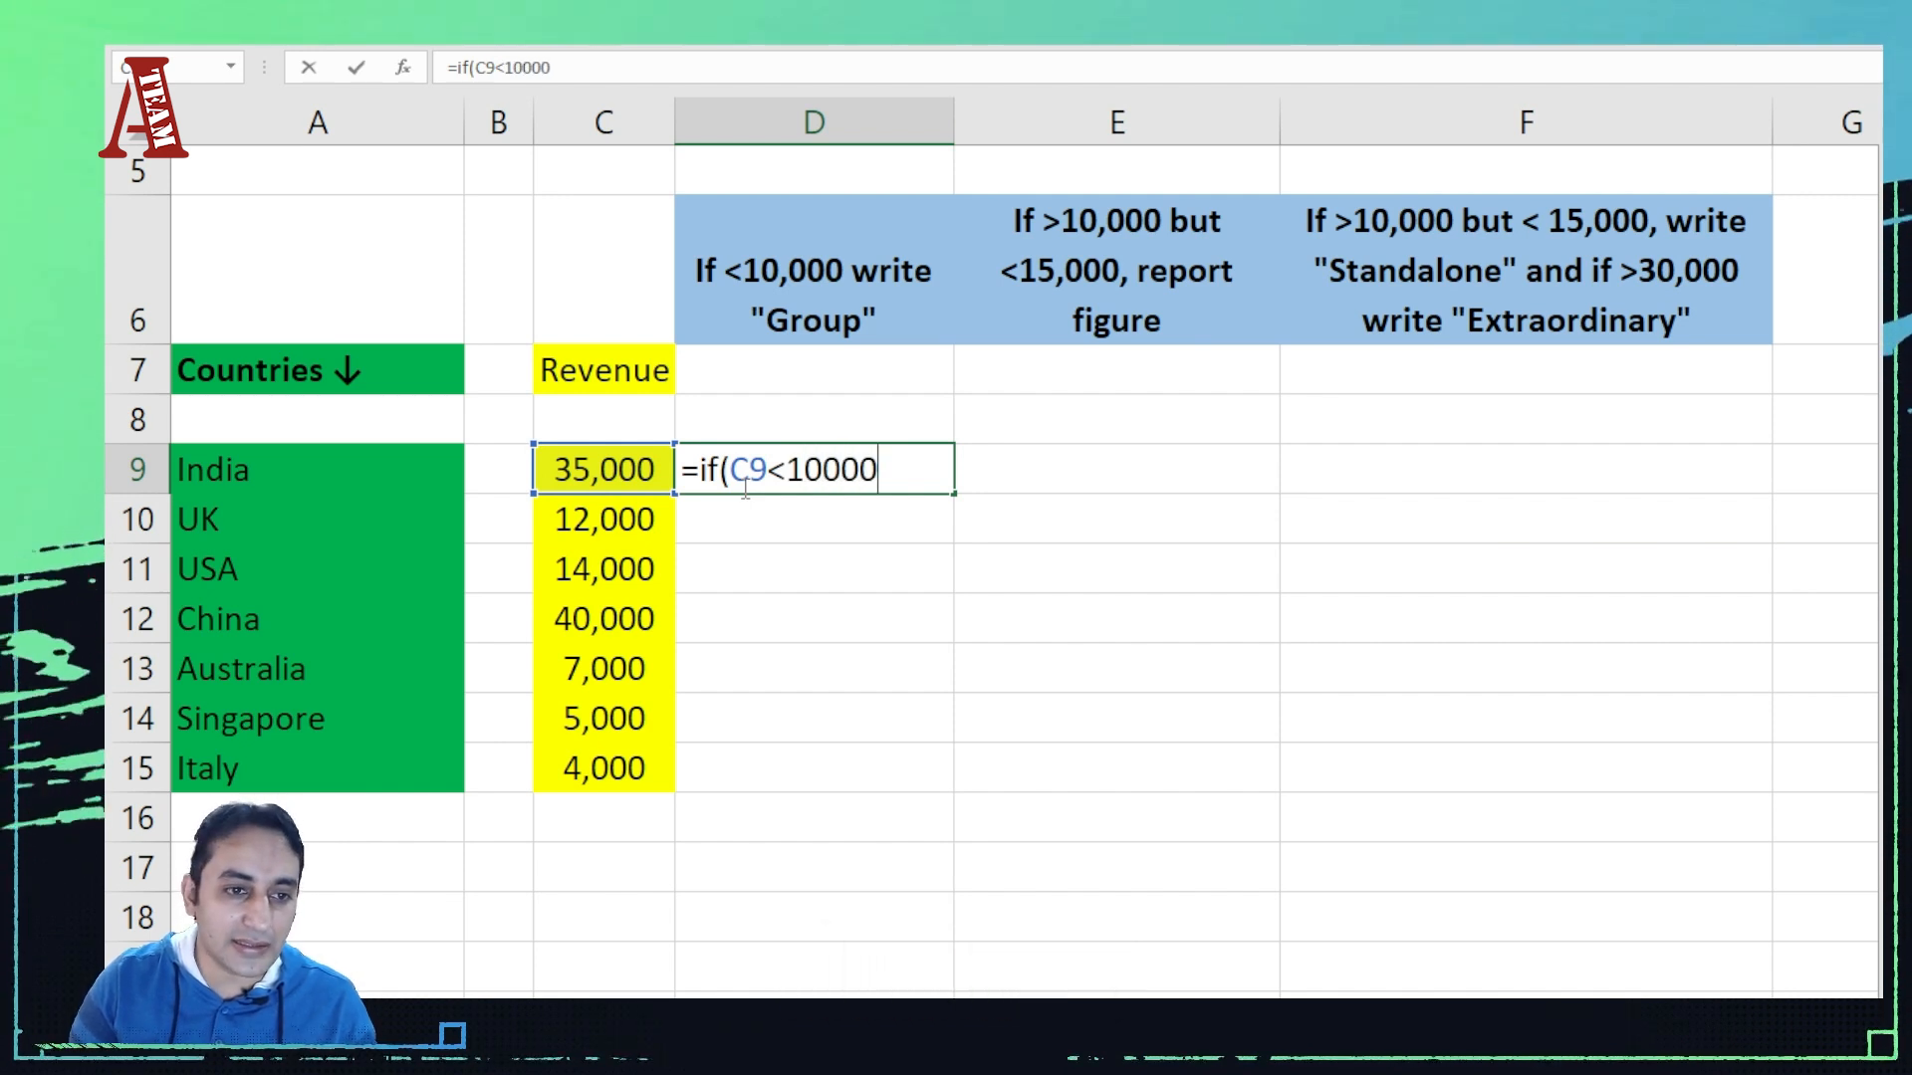
{"action": "type", "text": ","}
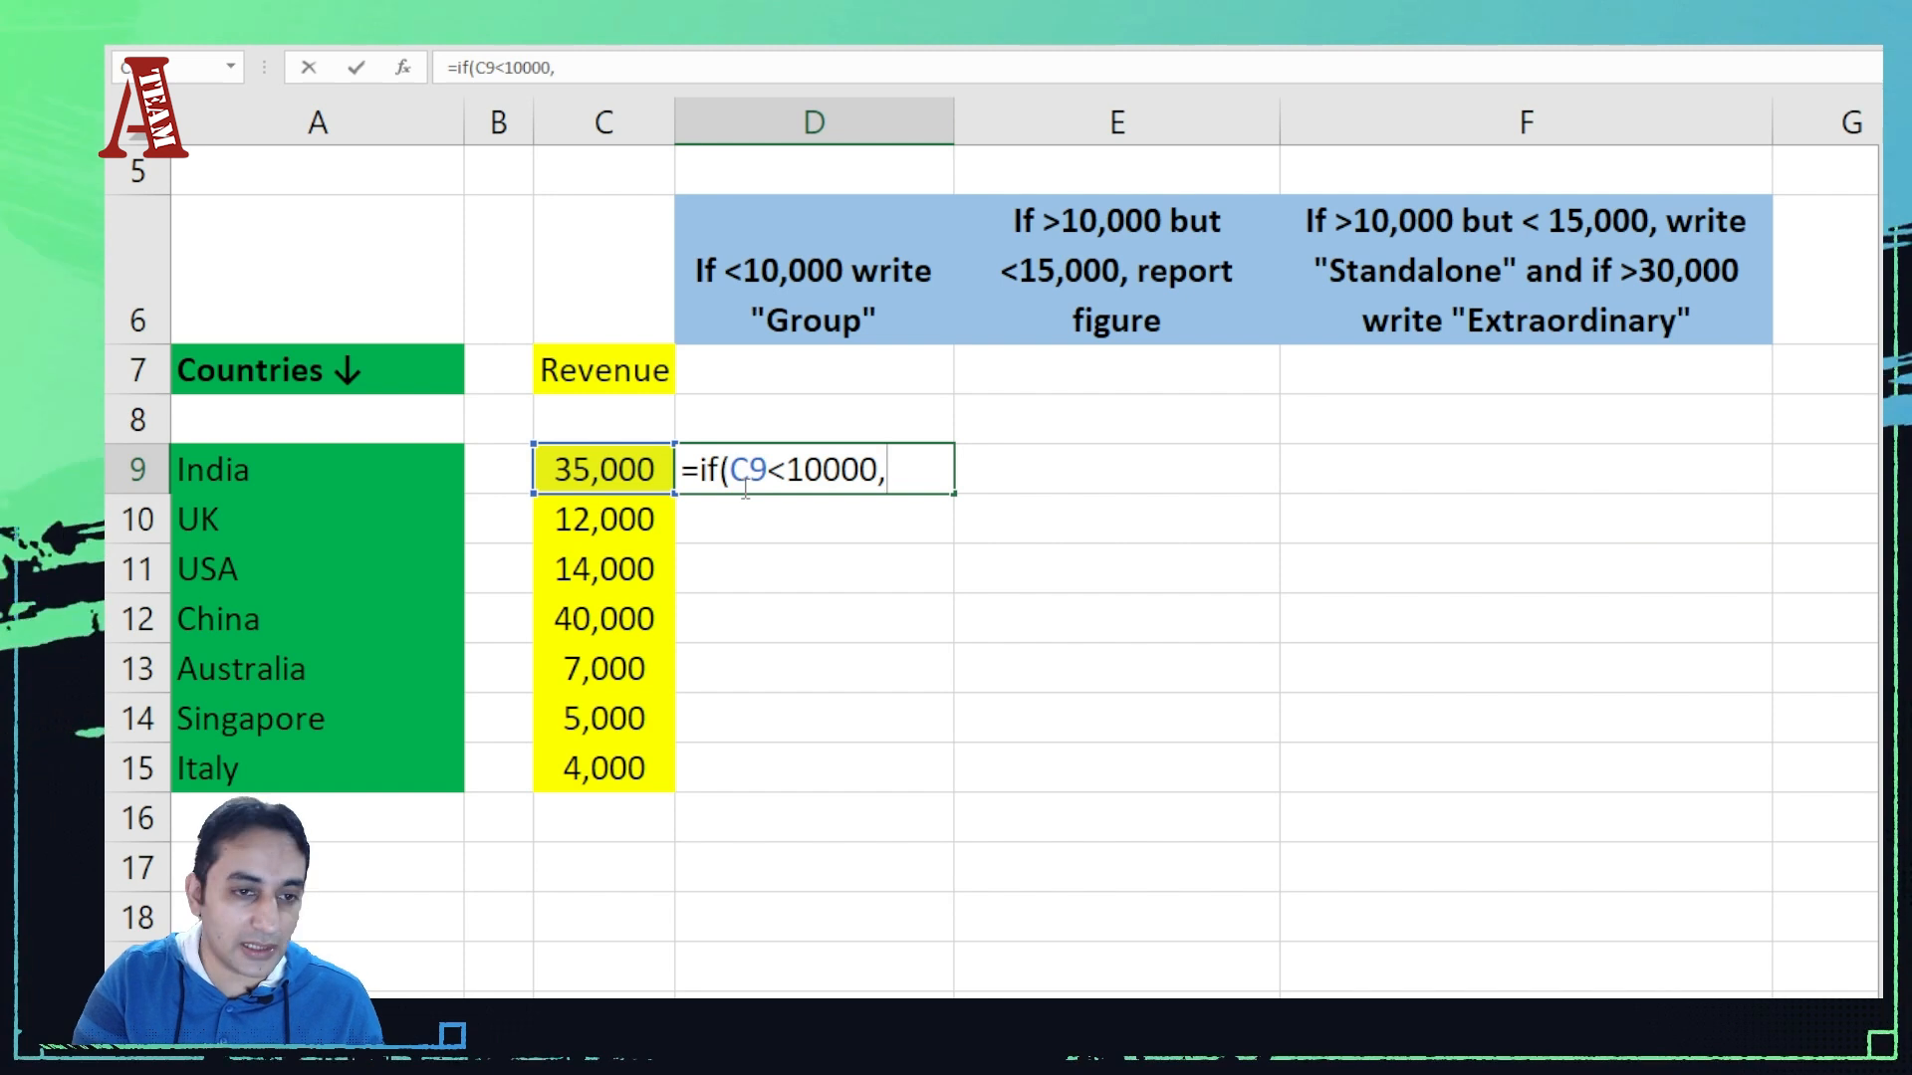
{"action": "type", "text": "\"G"}
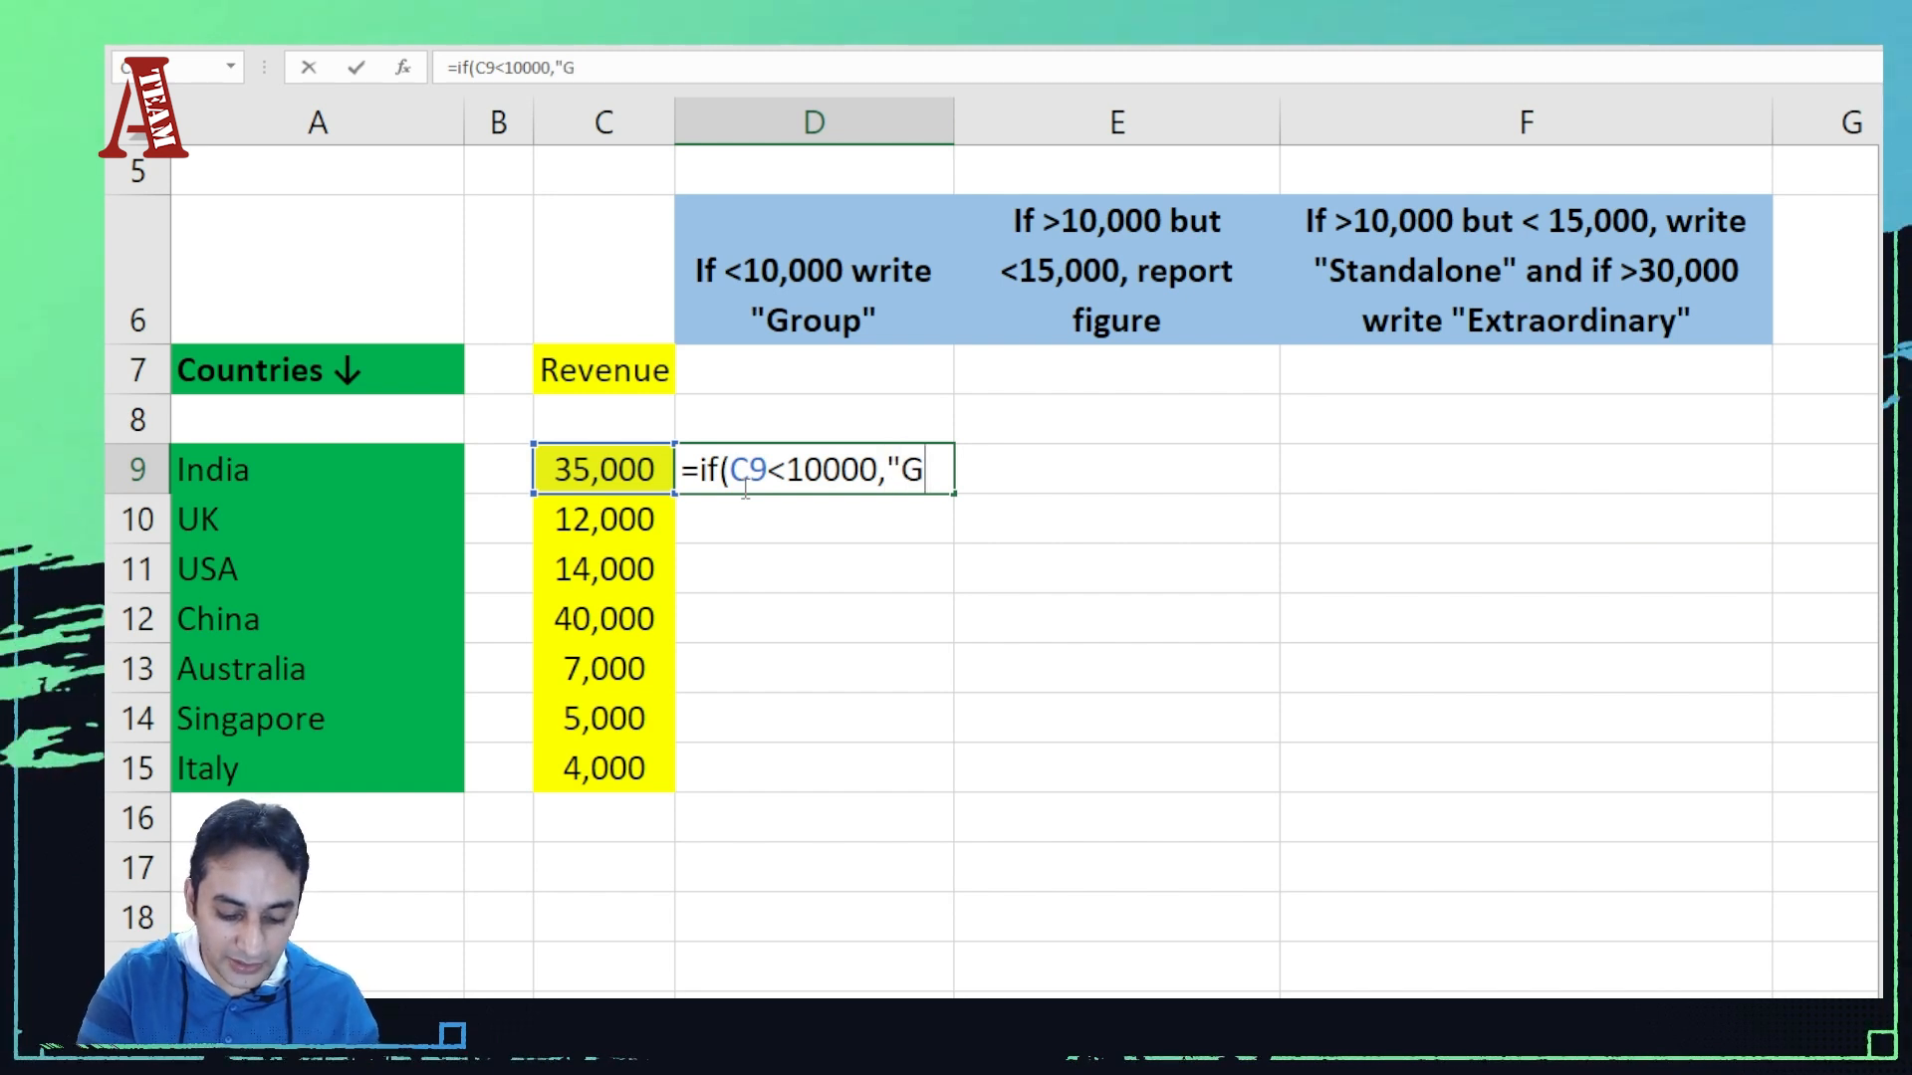
{"action": "type", "text": "rou"}
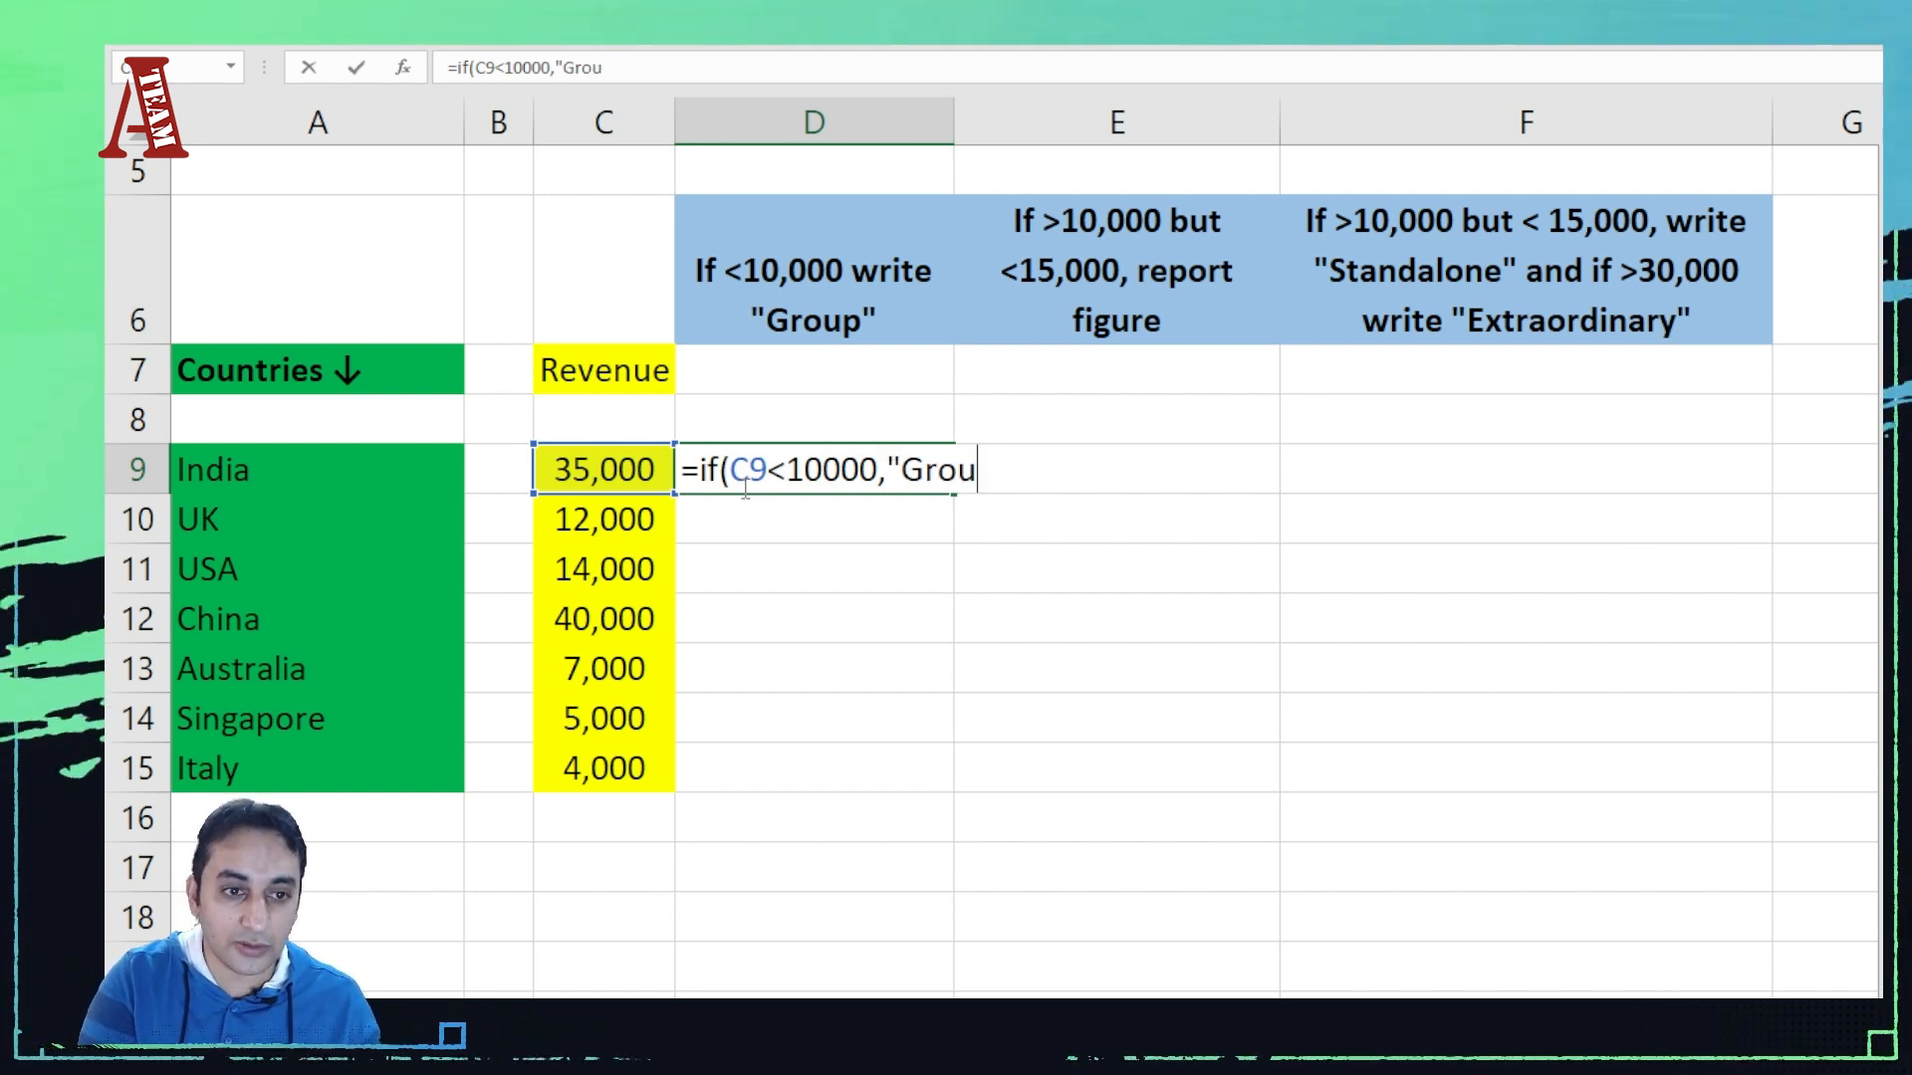
{"action": "type", "text": "p\""}
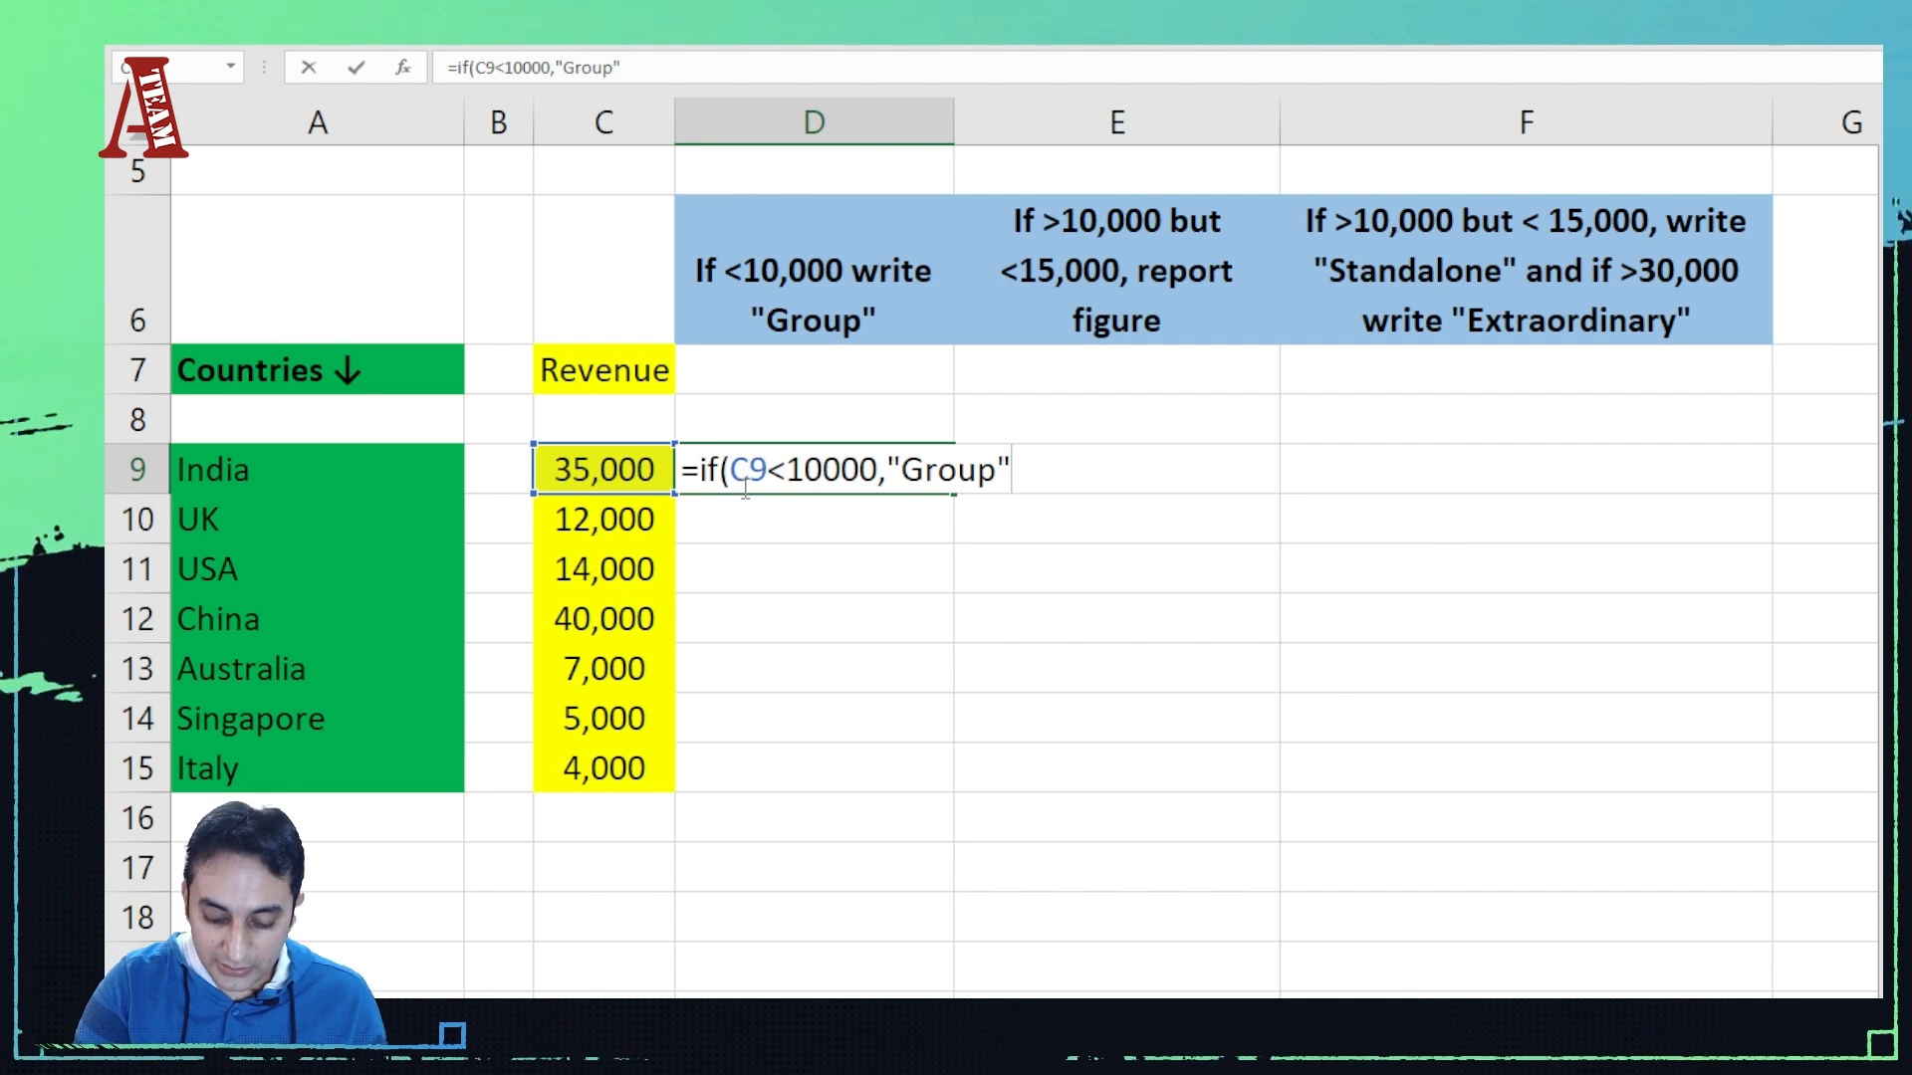
{"action": "type", "text": ","}
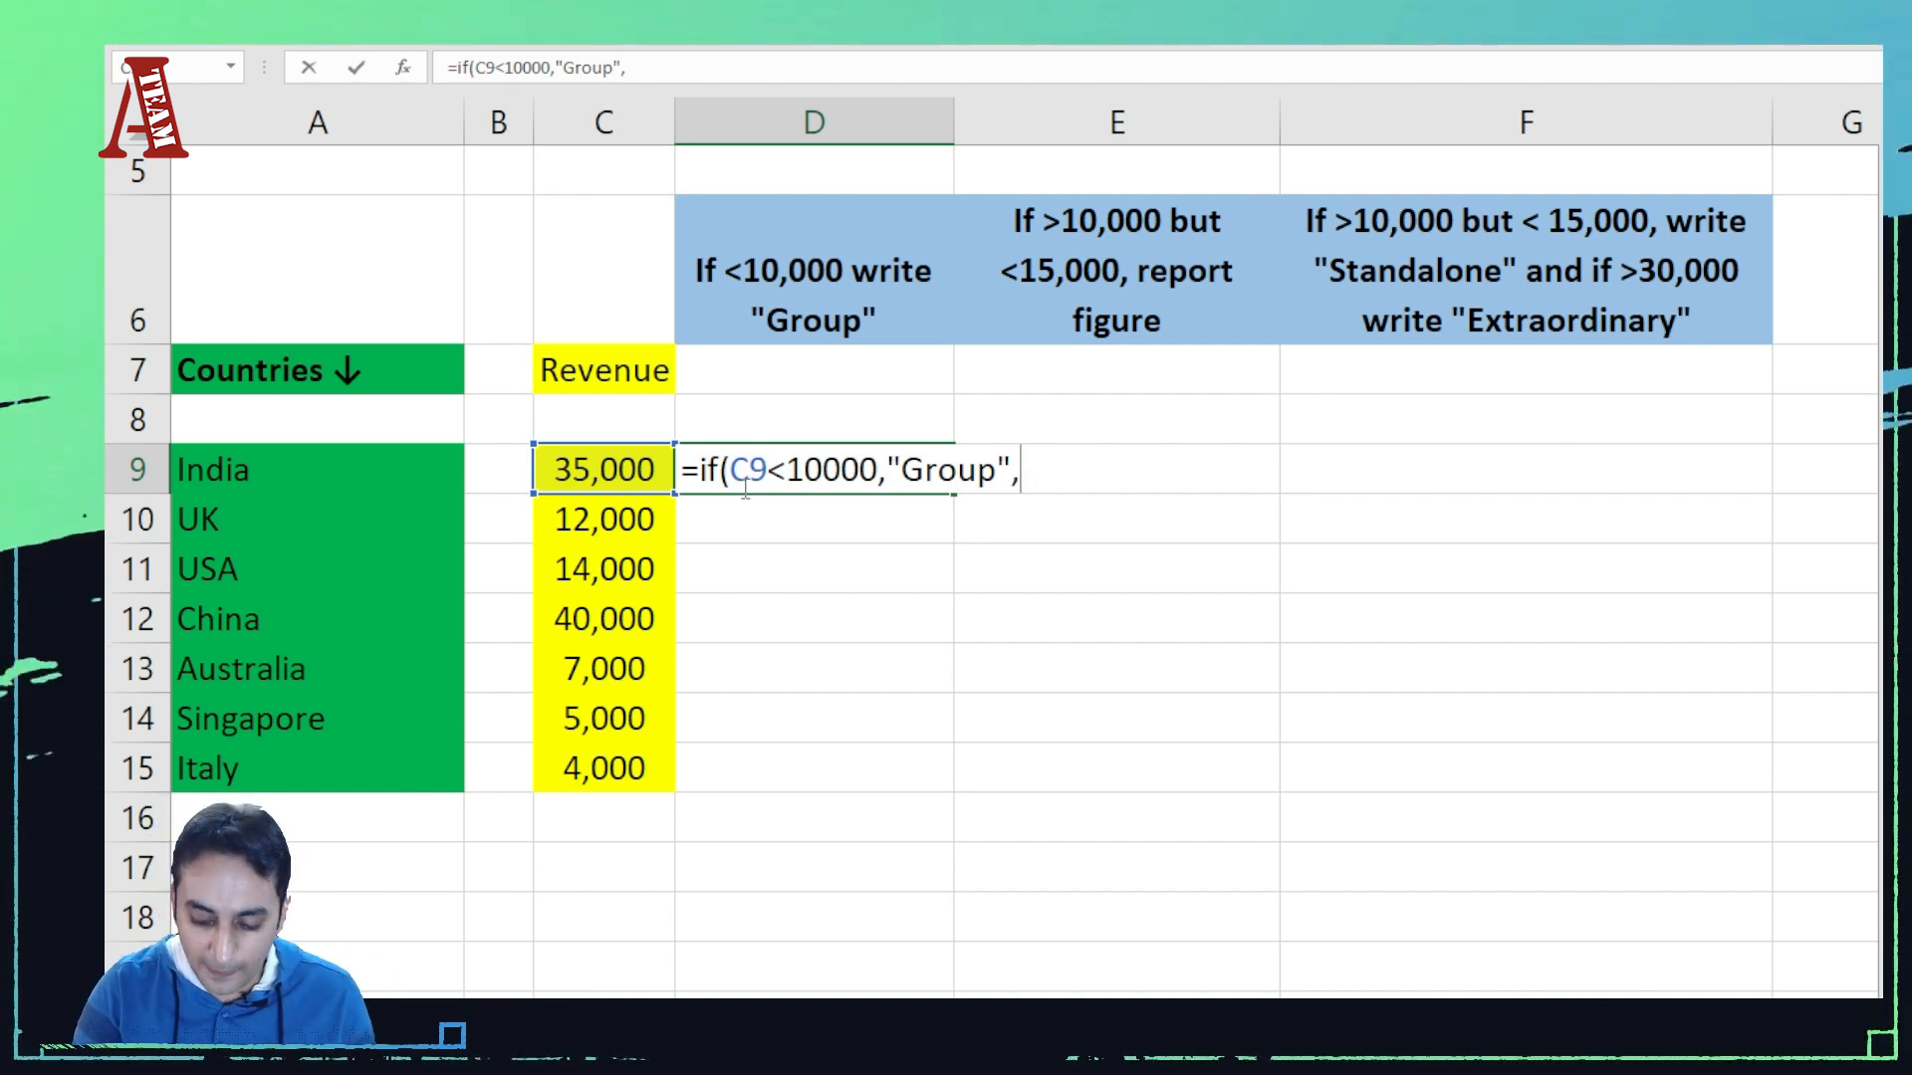
{"action": "type", "text": "\"\""}
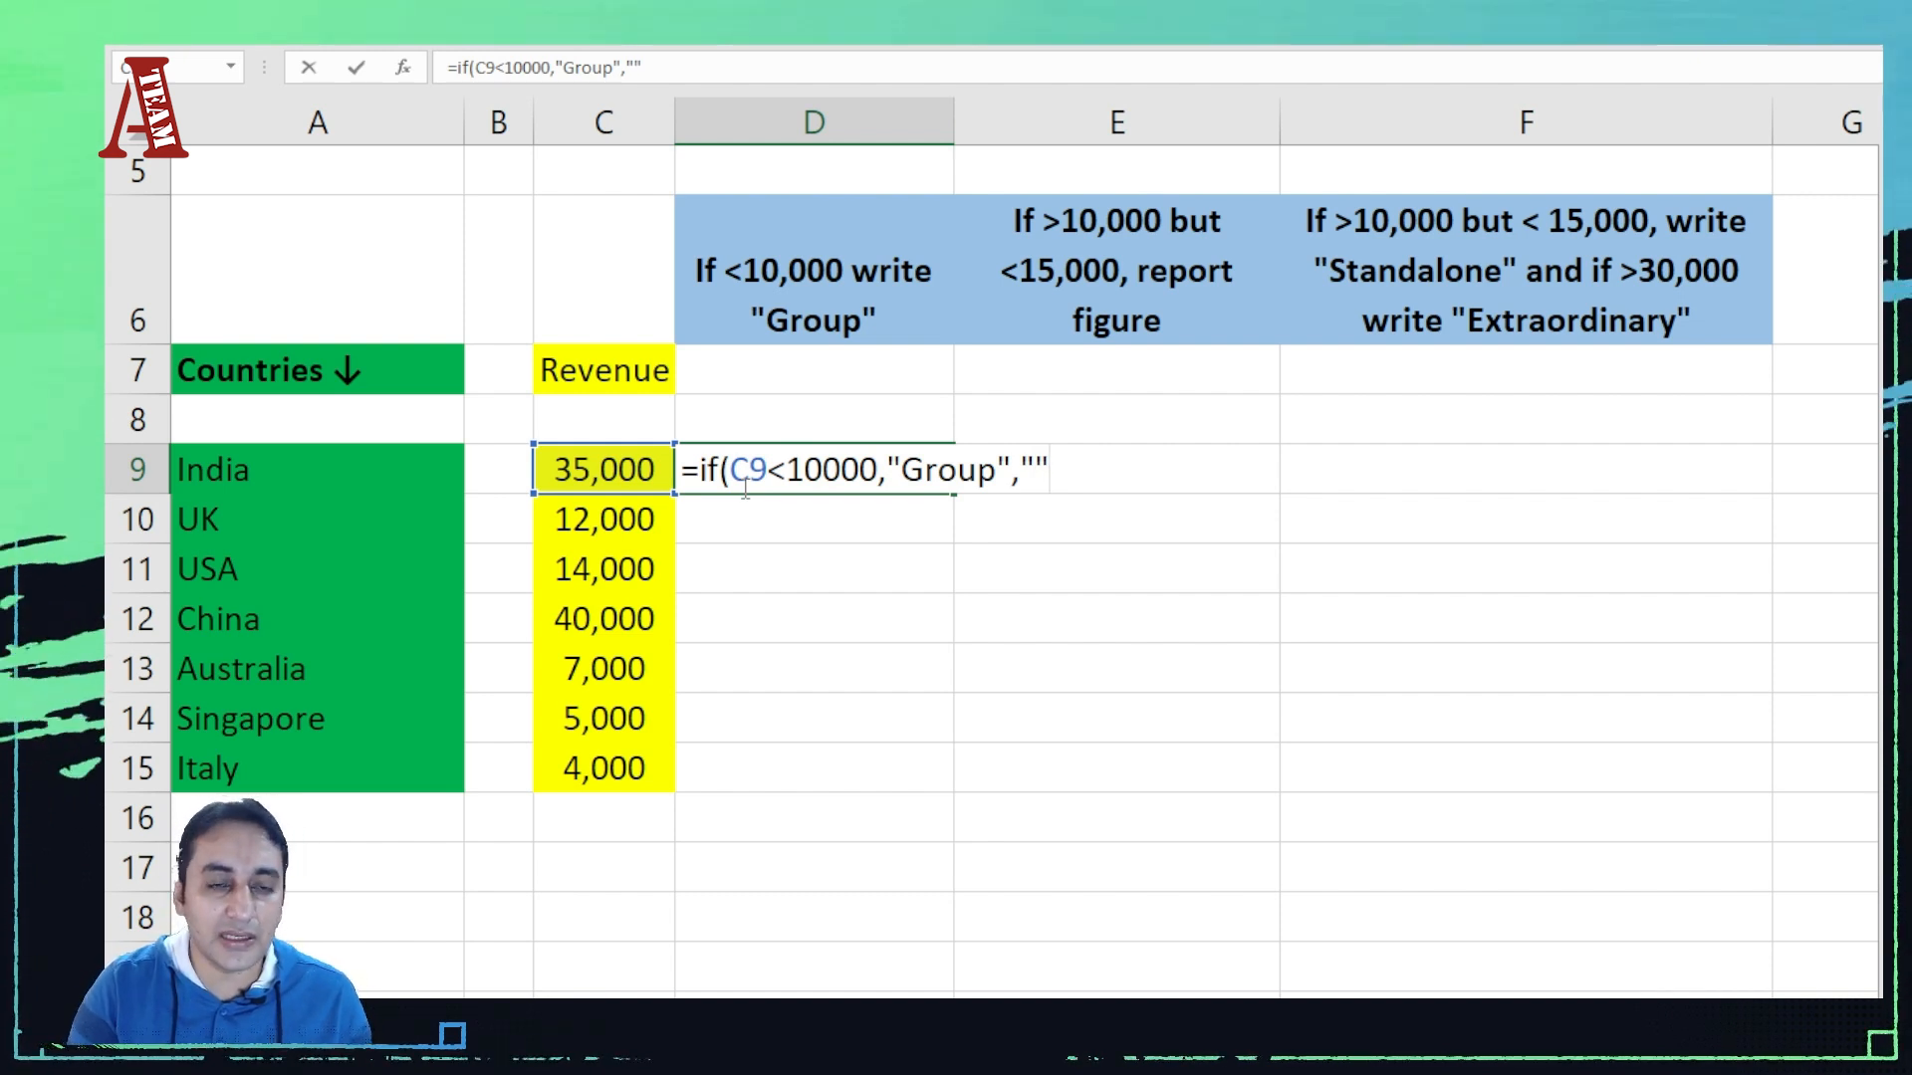
{"action": "key", "text": "Return"}
{"action": "left_click", "coordinate": [742, 487]}
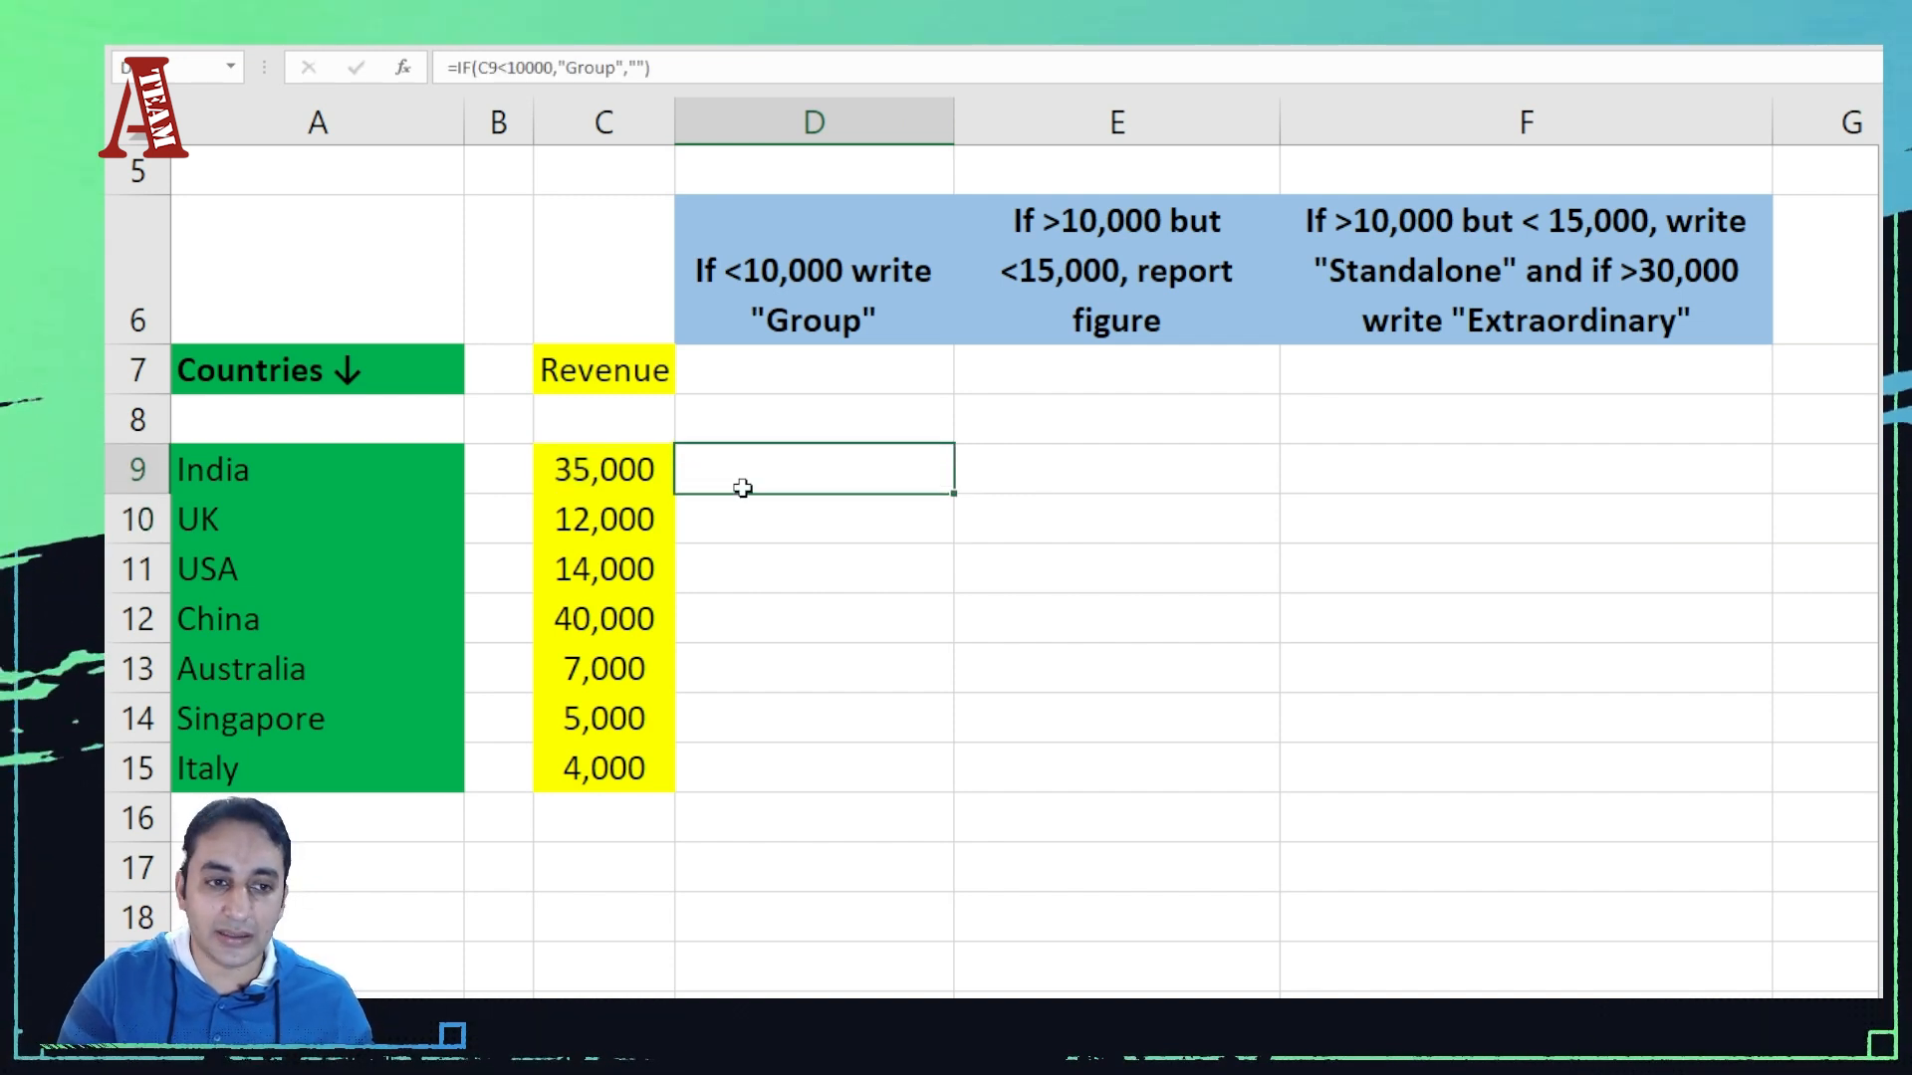
Step: Copy the "Group" IF formula from D9 down to D10:D15 for the remaining countries
{"action": "key", "text": "ctrl+c"}
{"action": "key", "text": "ctrl+v"}
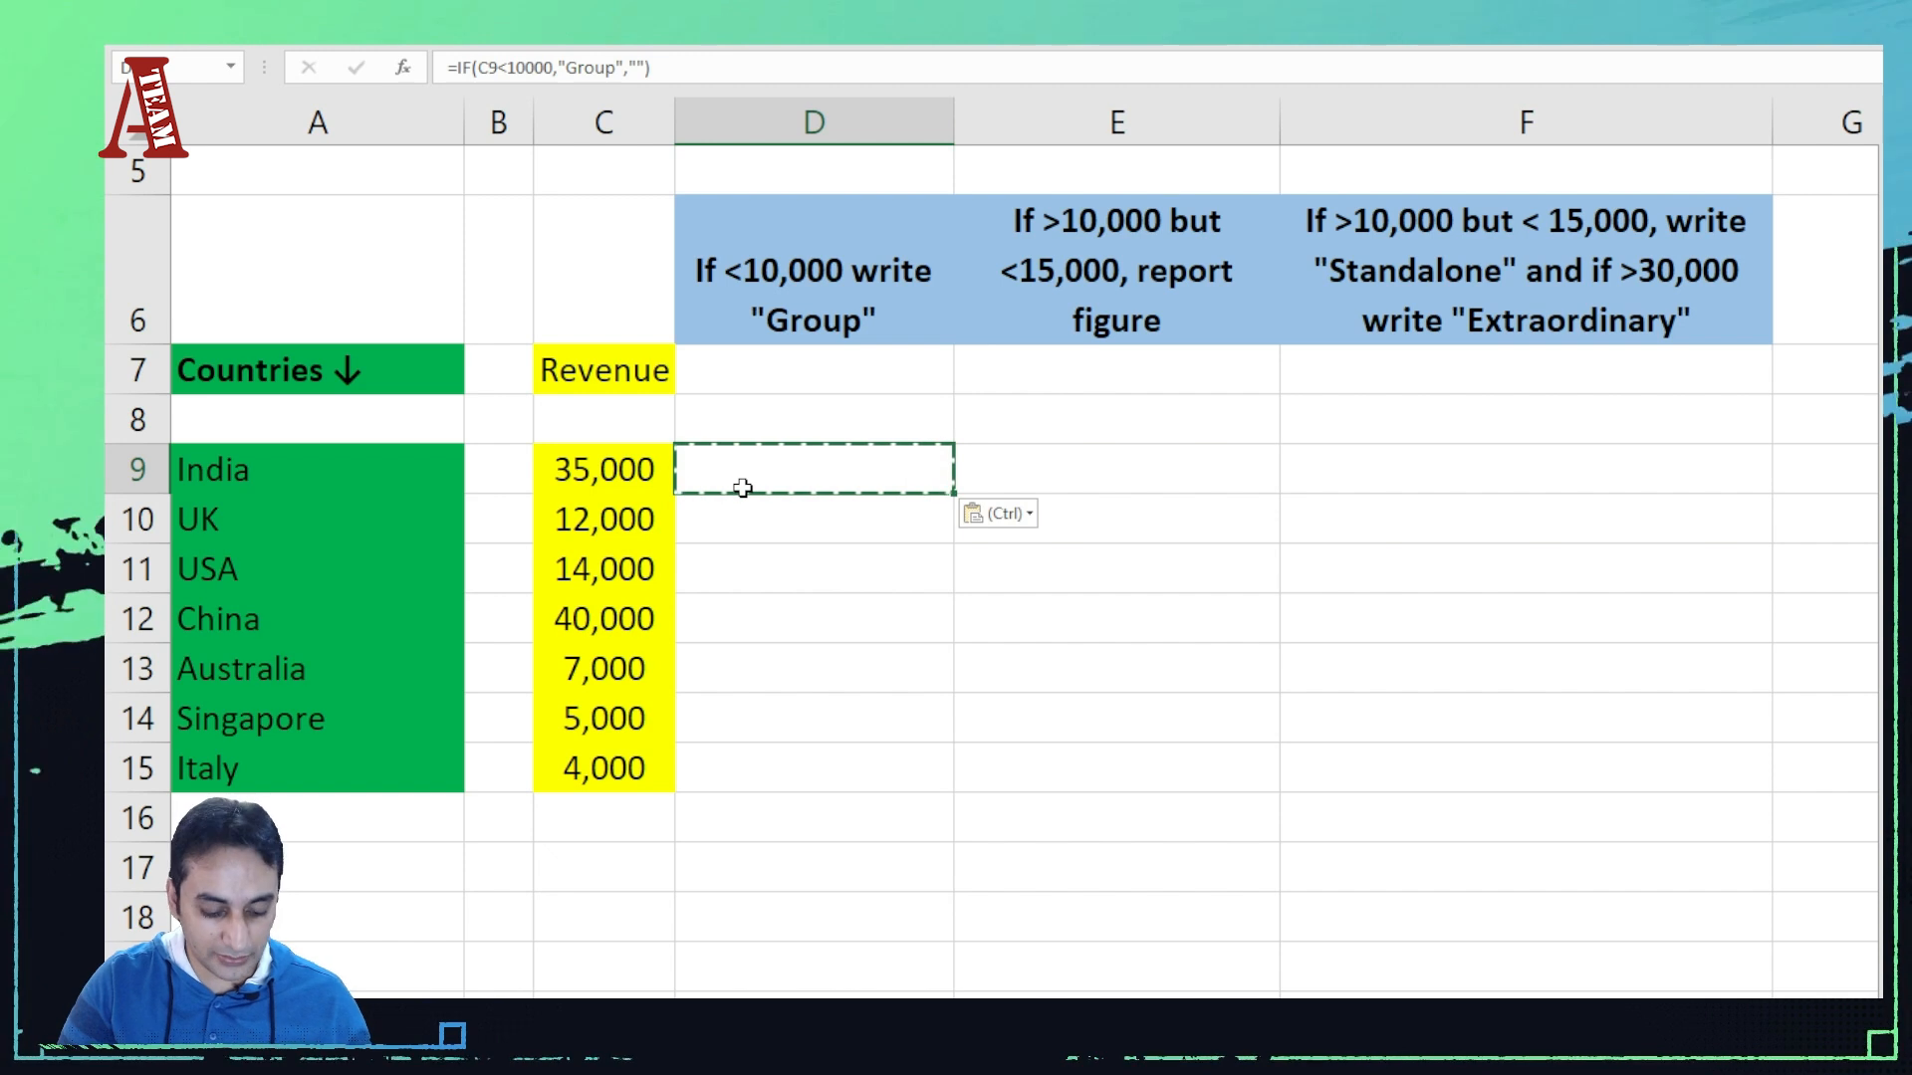
{"action": "key", "text": "Down"}
{"action": "key", "text": "shift+Down"}
{"action": "key", "text": "shift+Down"}
{"action": "key", "text": "shift+Down"}
{"action": "key", "text": "shift+Down"}
{"action": "key", "text": "shift+Down"}
{"action": "key", "text": "Return"}
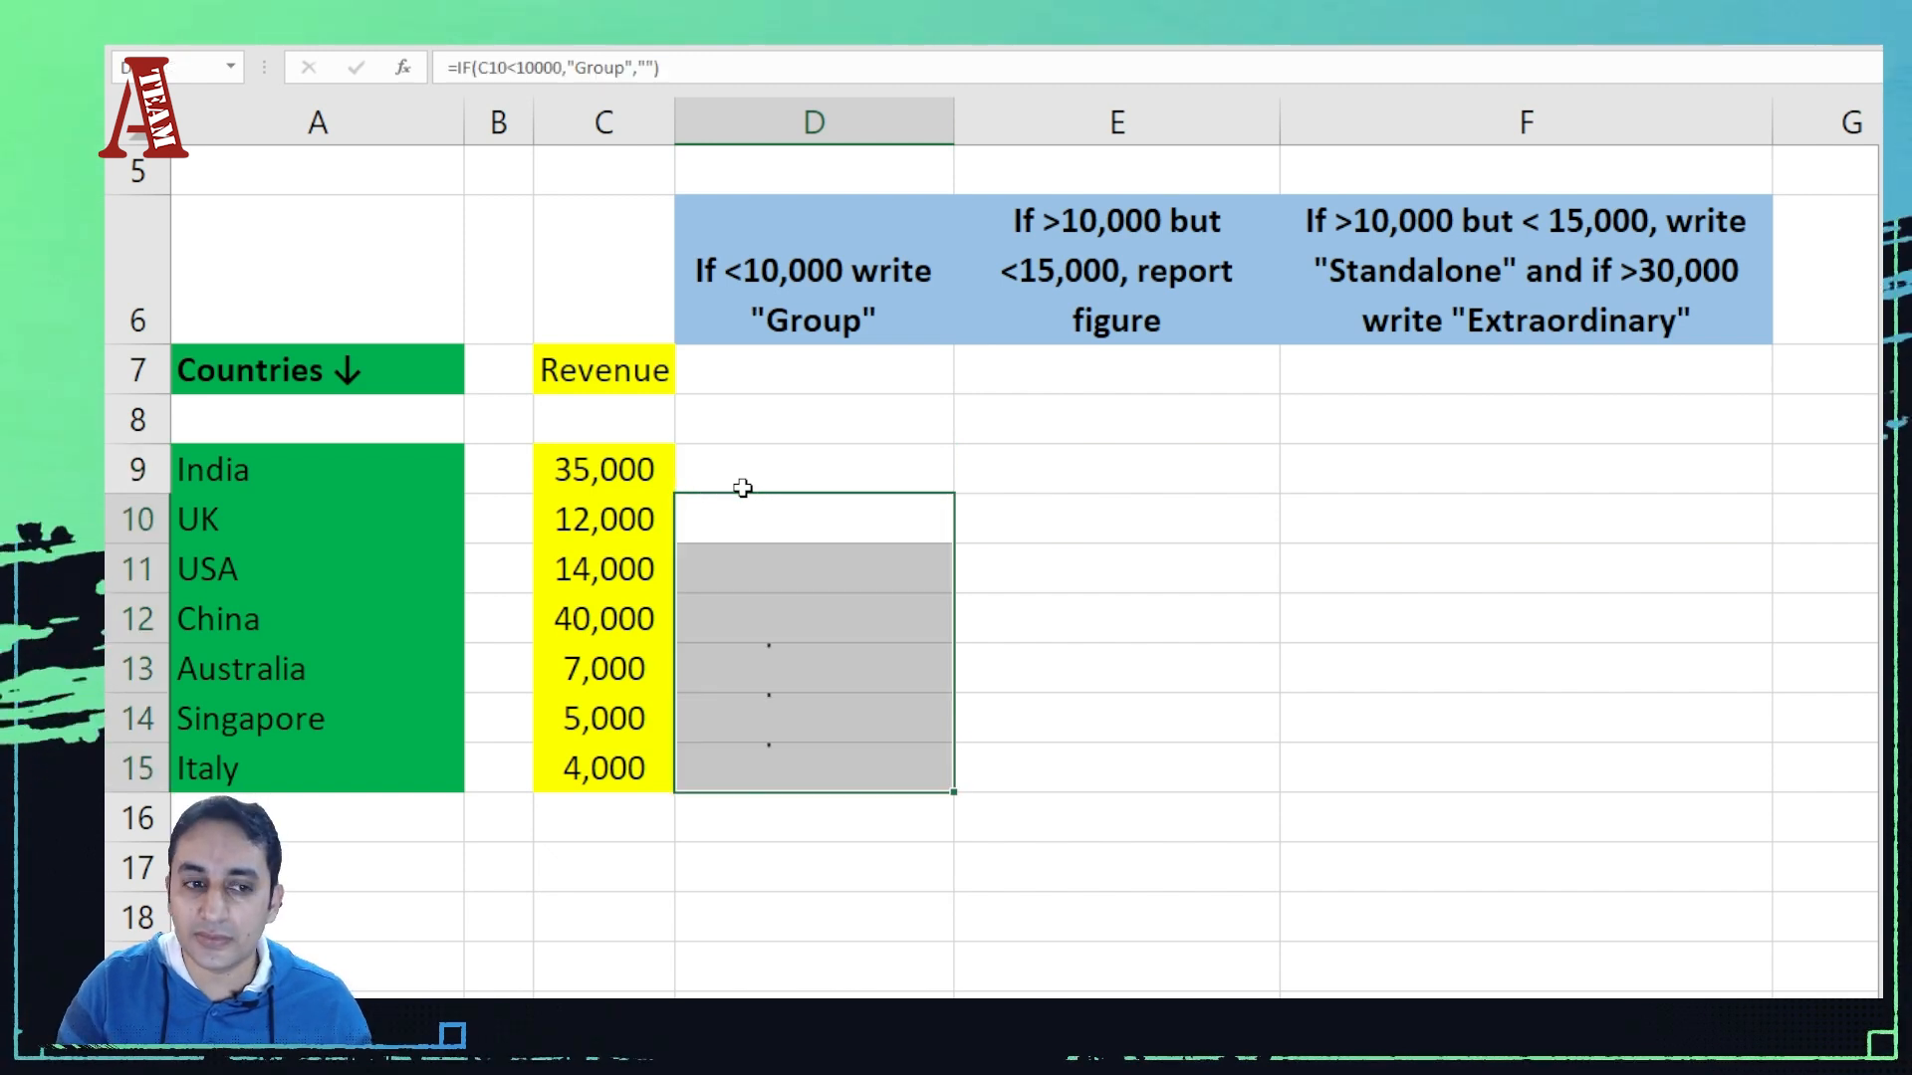
Step: Start an IF formula in E9 with the condition AND(C9>10000,C9<15000) for India's revenue
{"action": "left_click", "coordinate": [743, 488]}
{"action": "key", "text": "Right"}
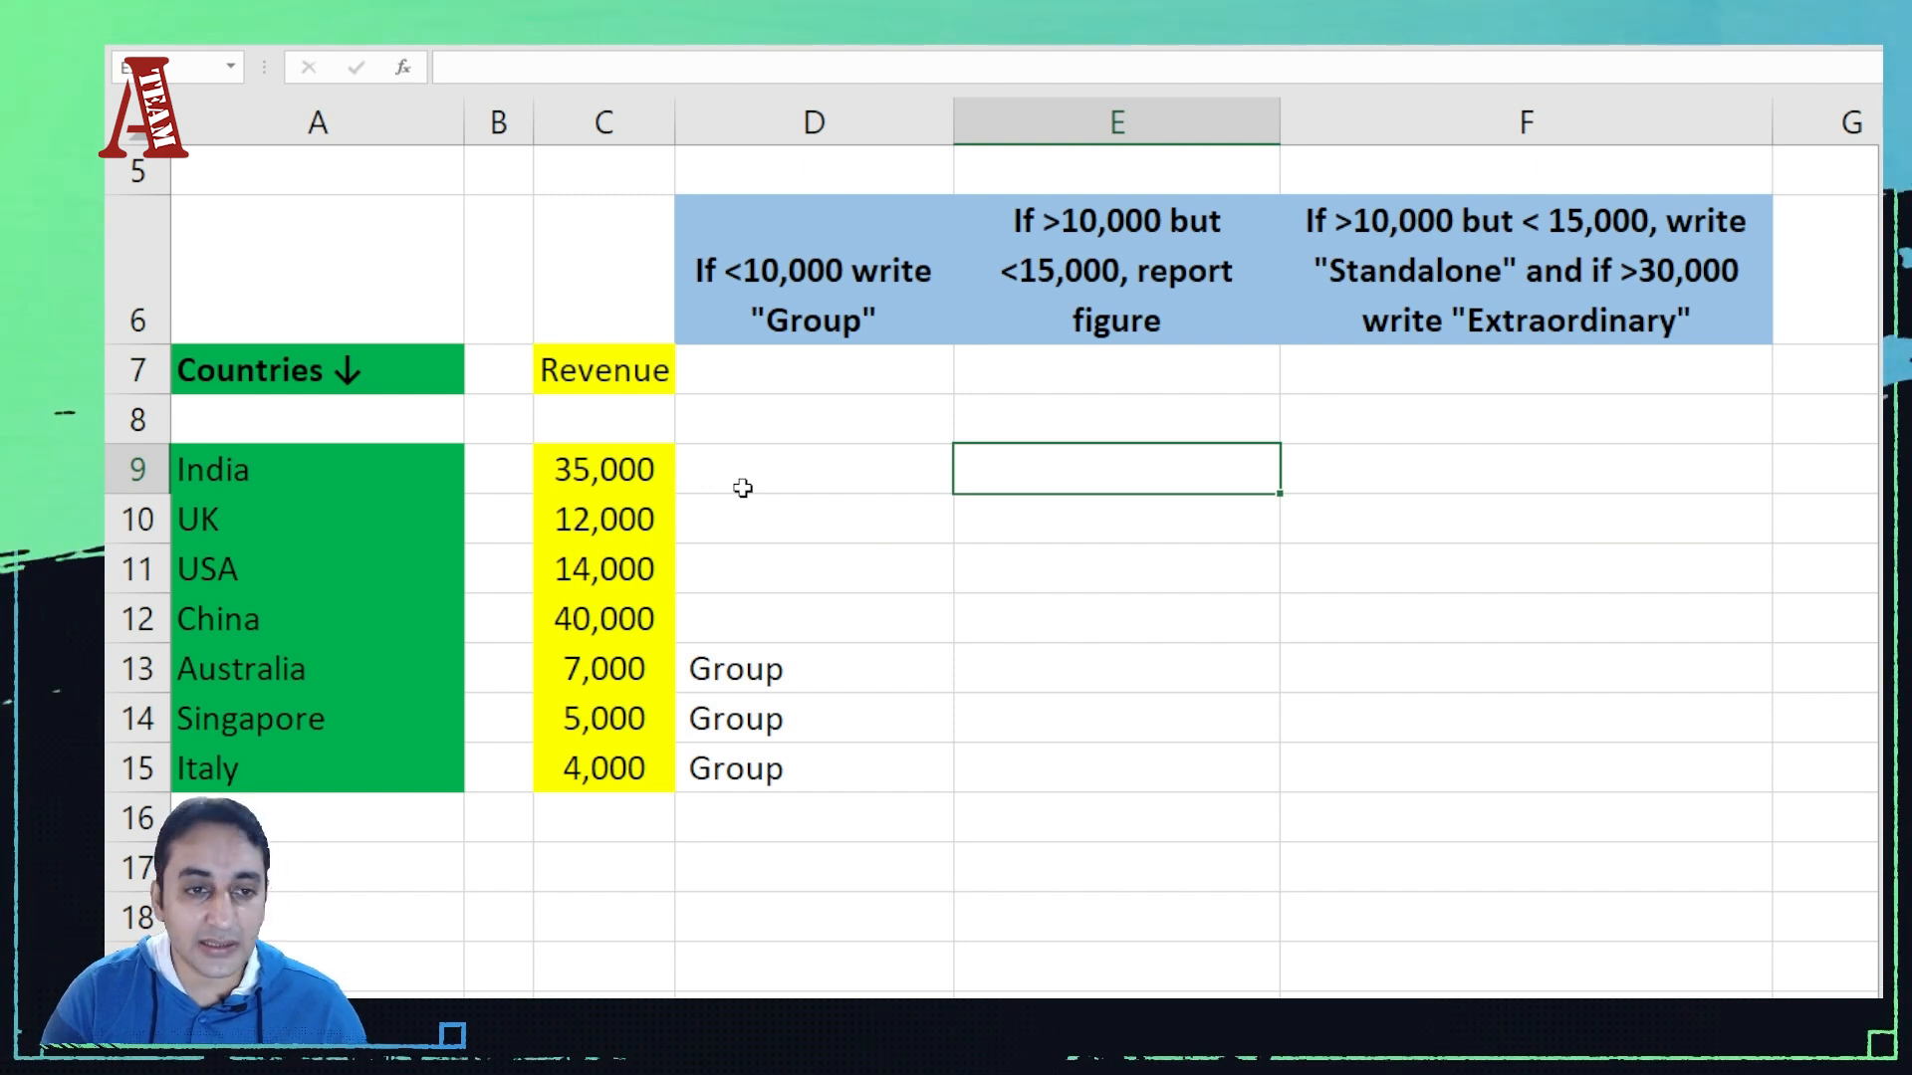
{"action": "type", "text": "=if"}
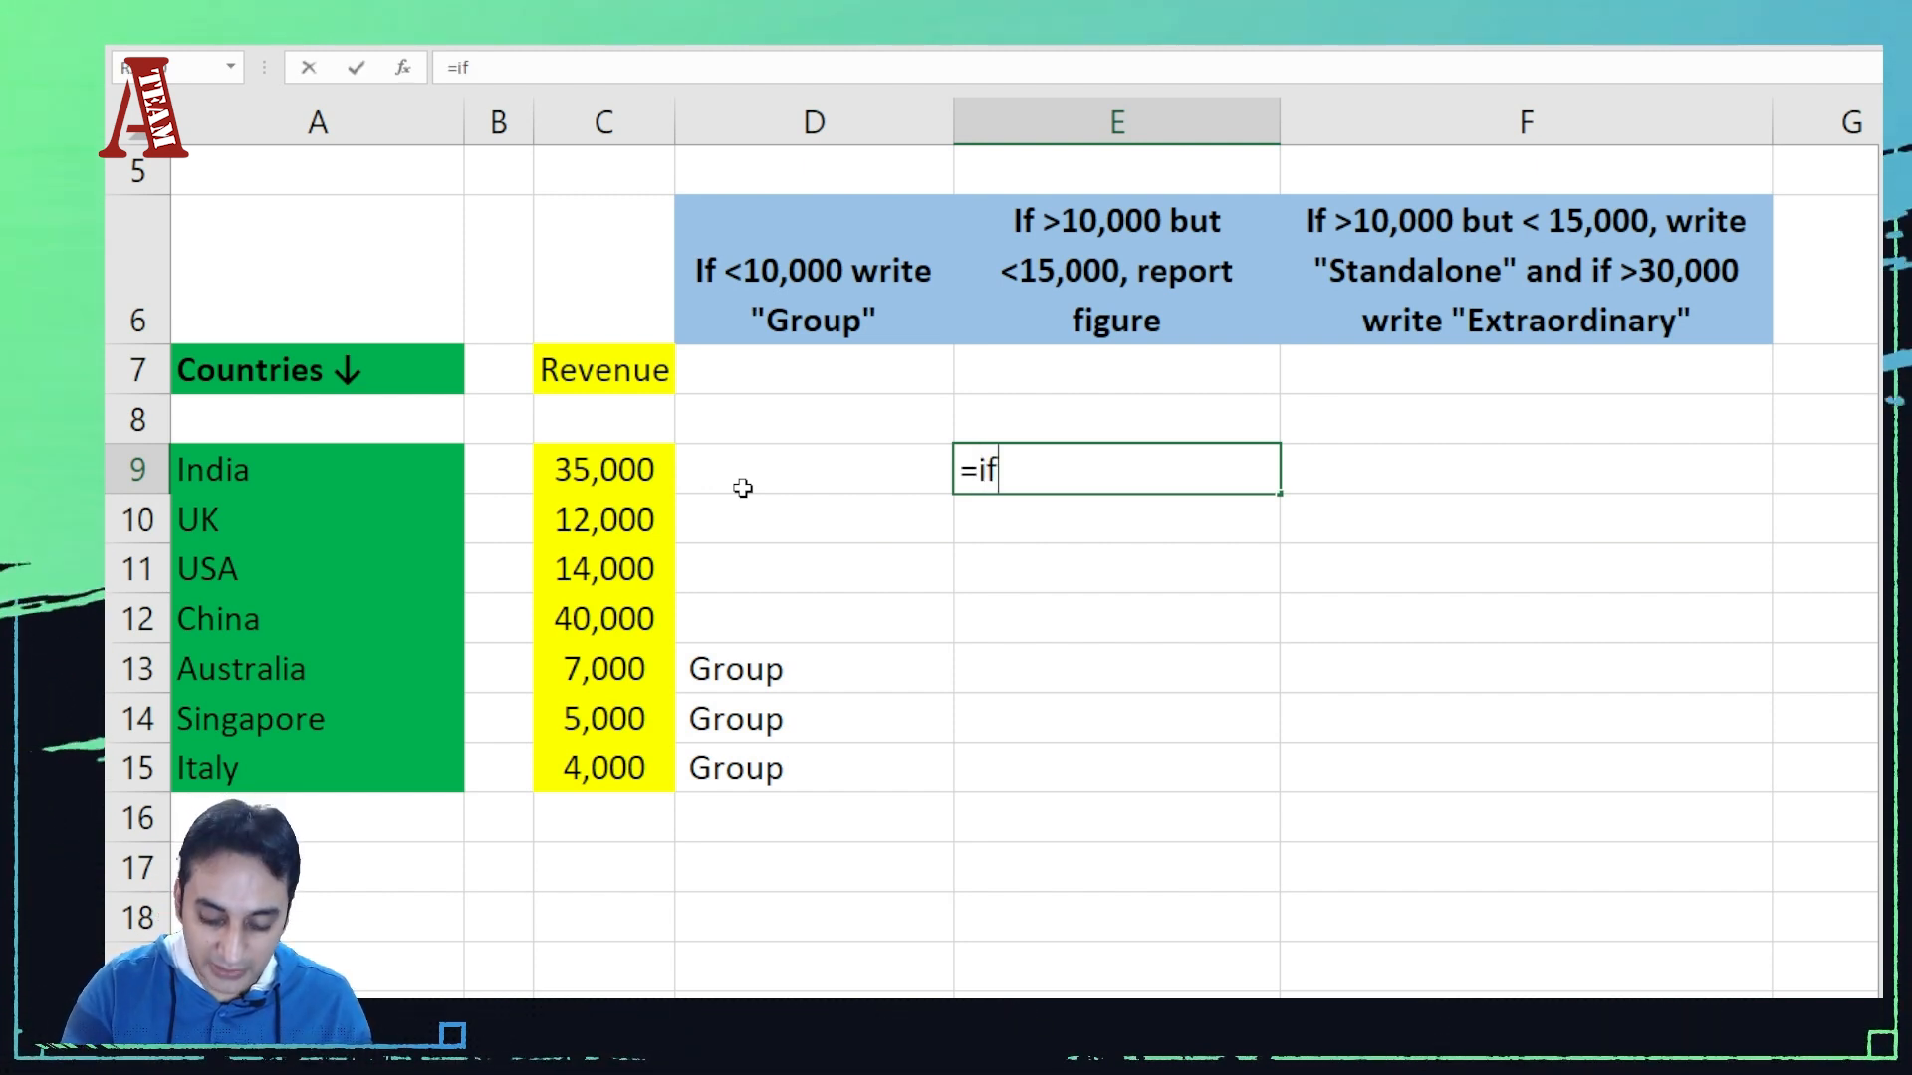
{"action": "type", "text": "("}
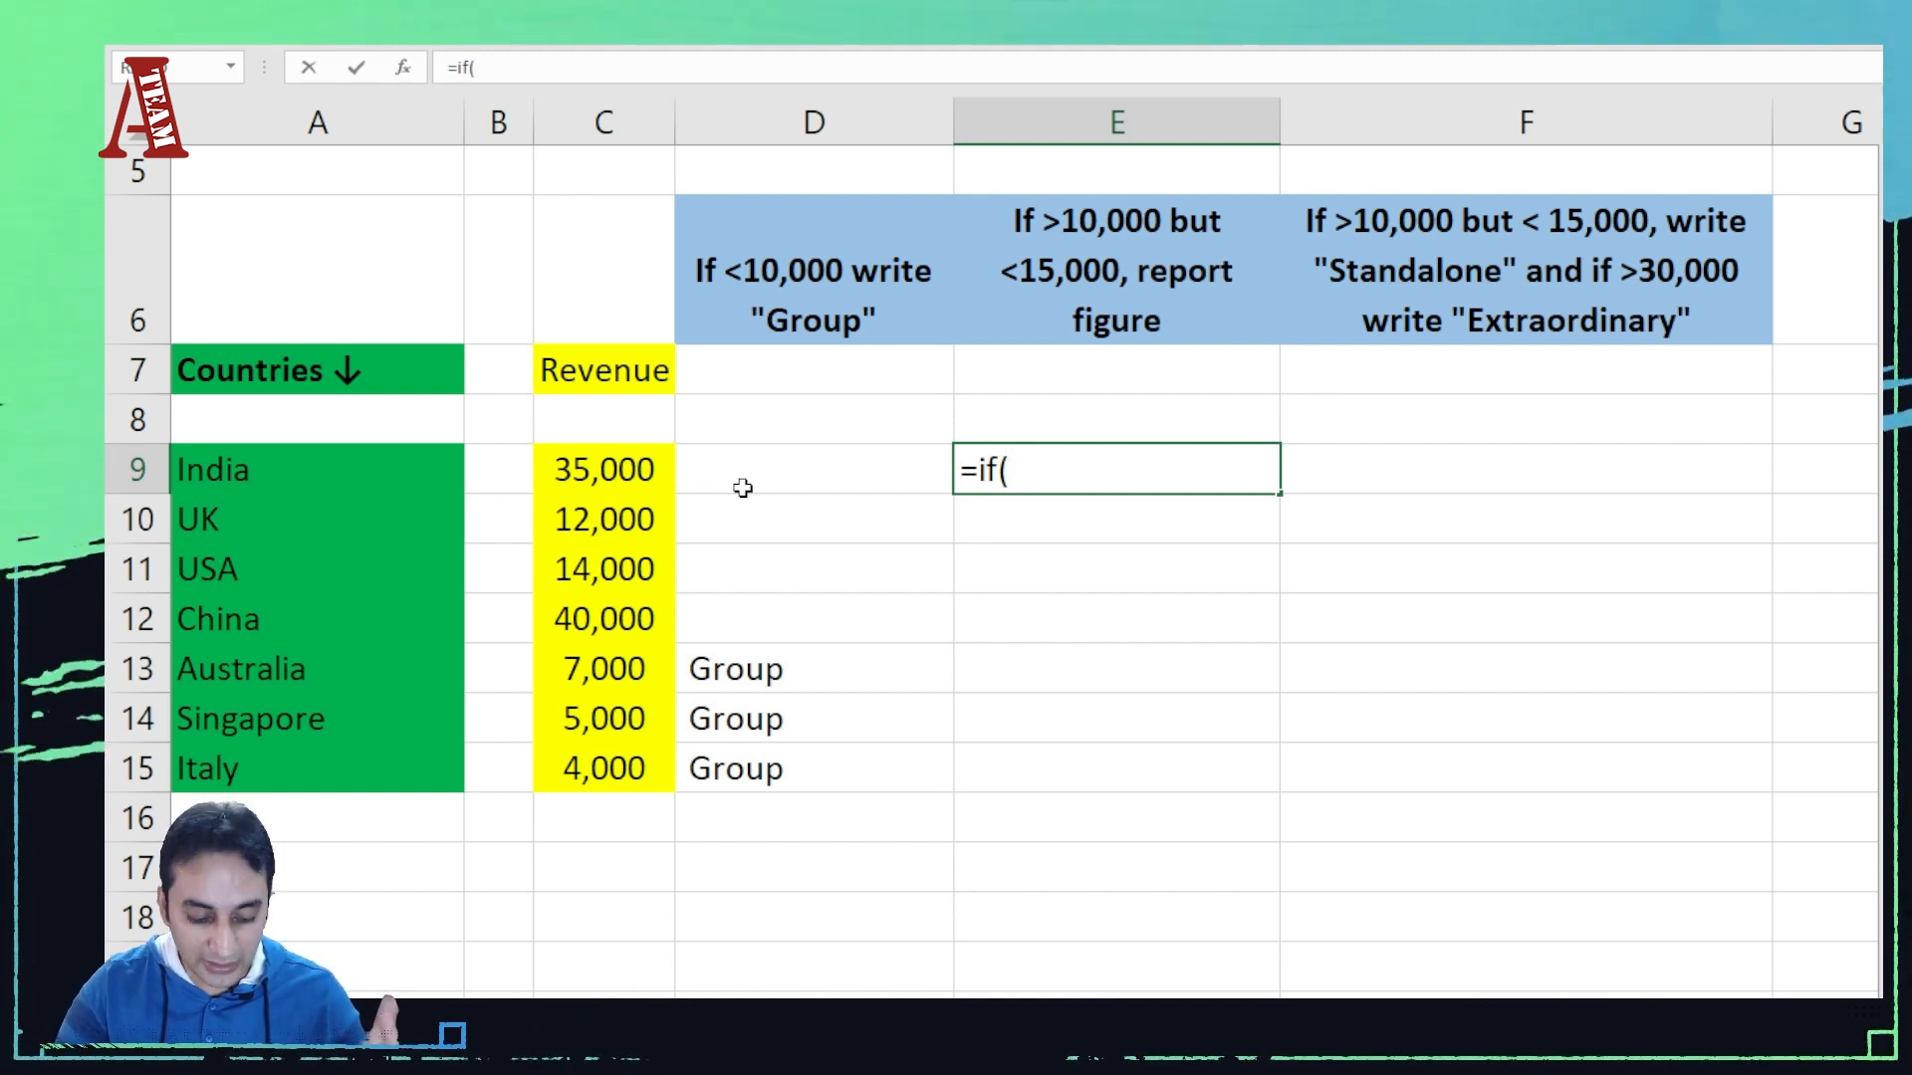
{"action": "type", "text": "and"}
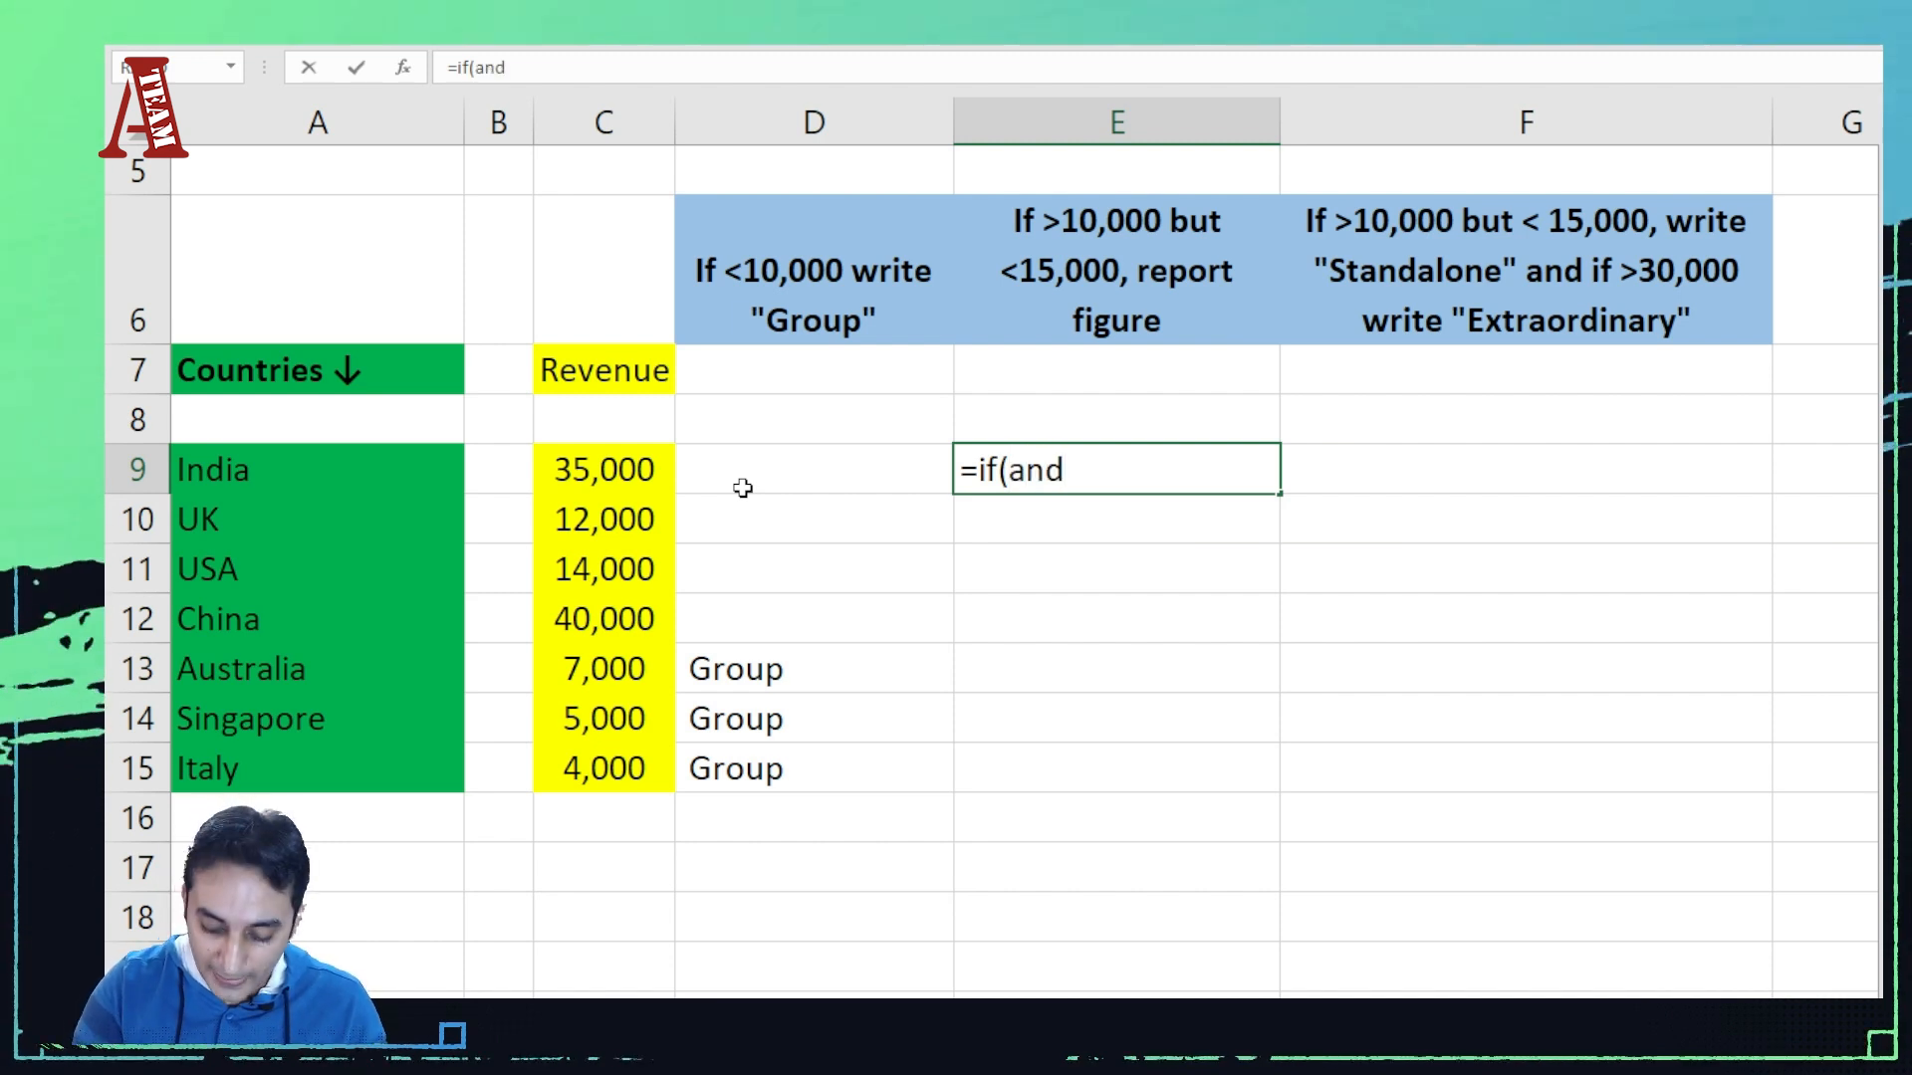
{"action": "type", "text": "("}
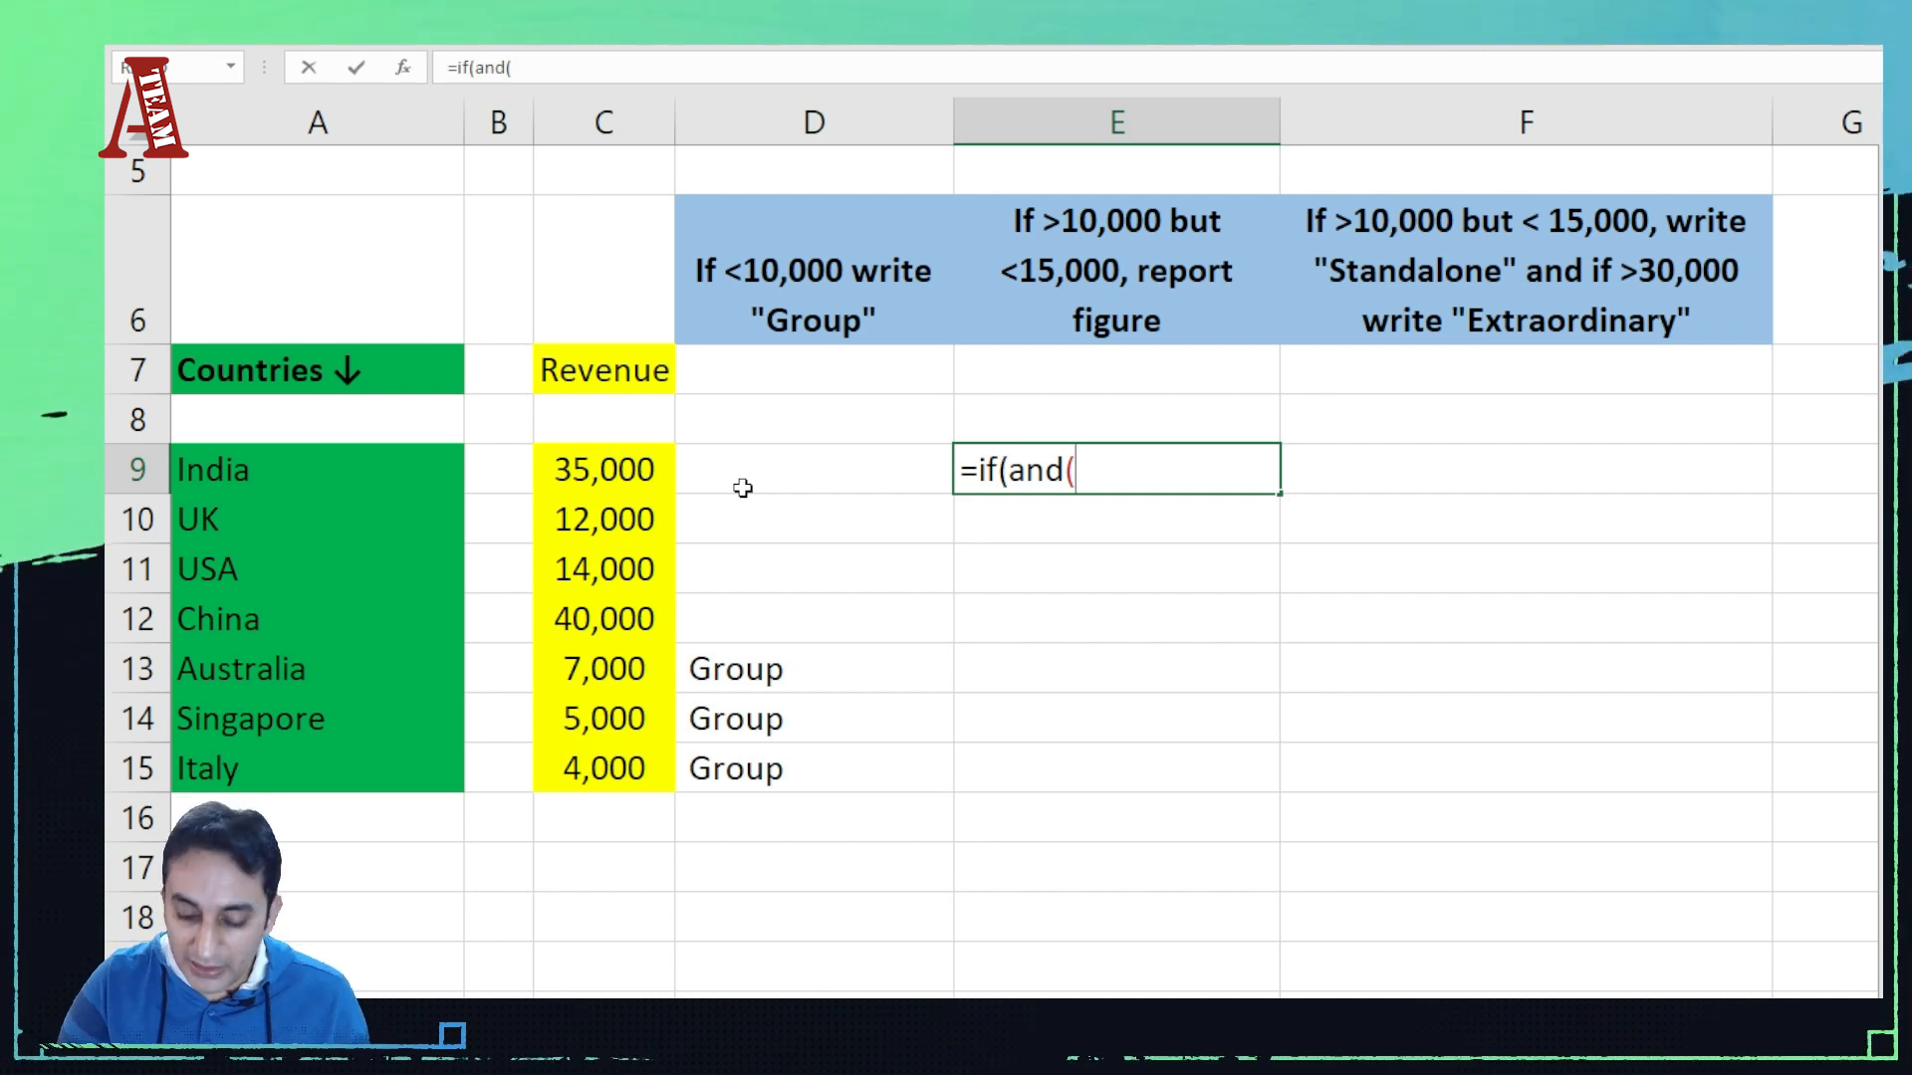
{"action": "key", "text": "Left"}
{"action": "key", "text": "Left"}
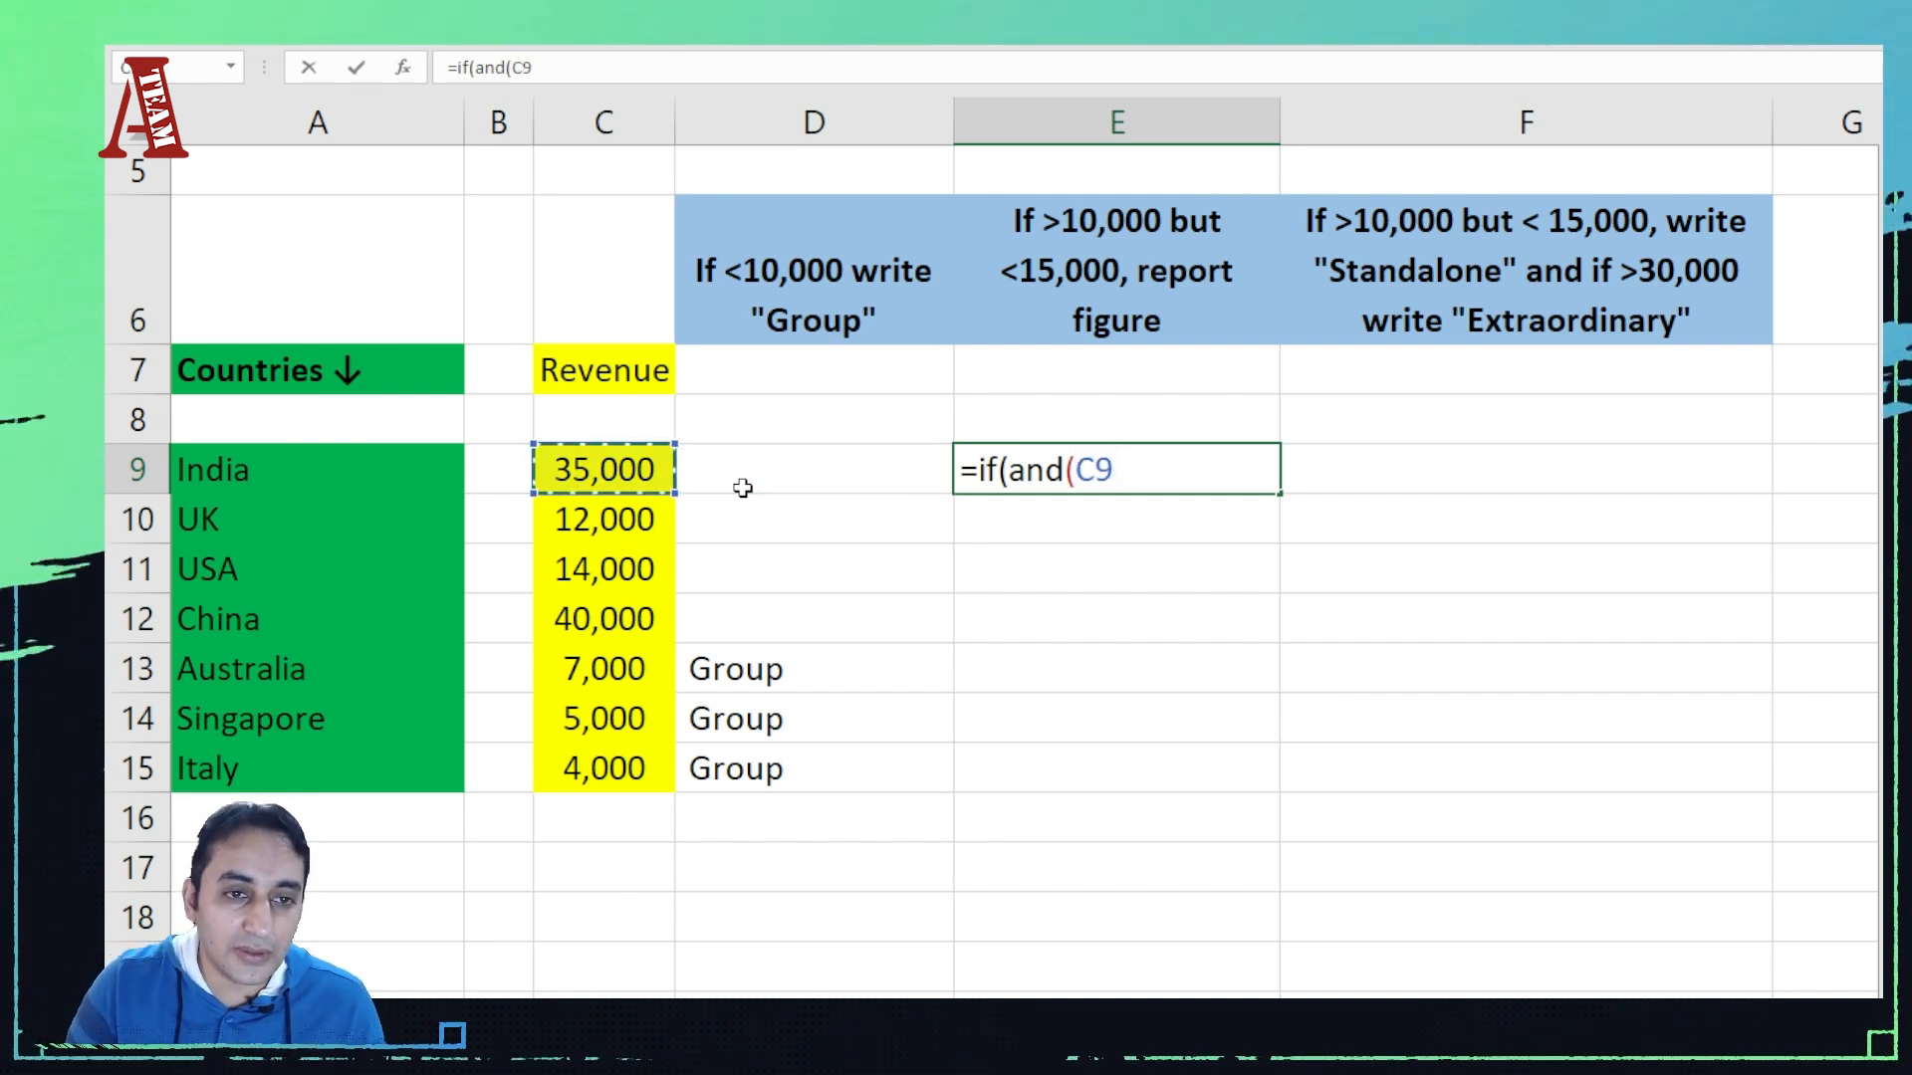
{"action": "type", "text": ">"}
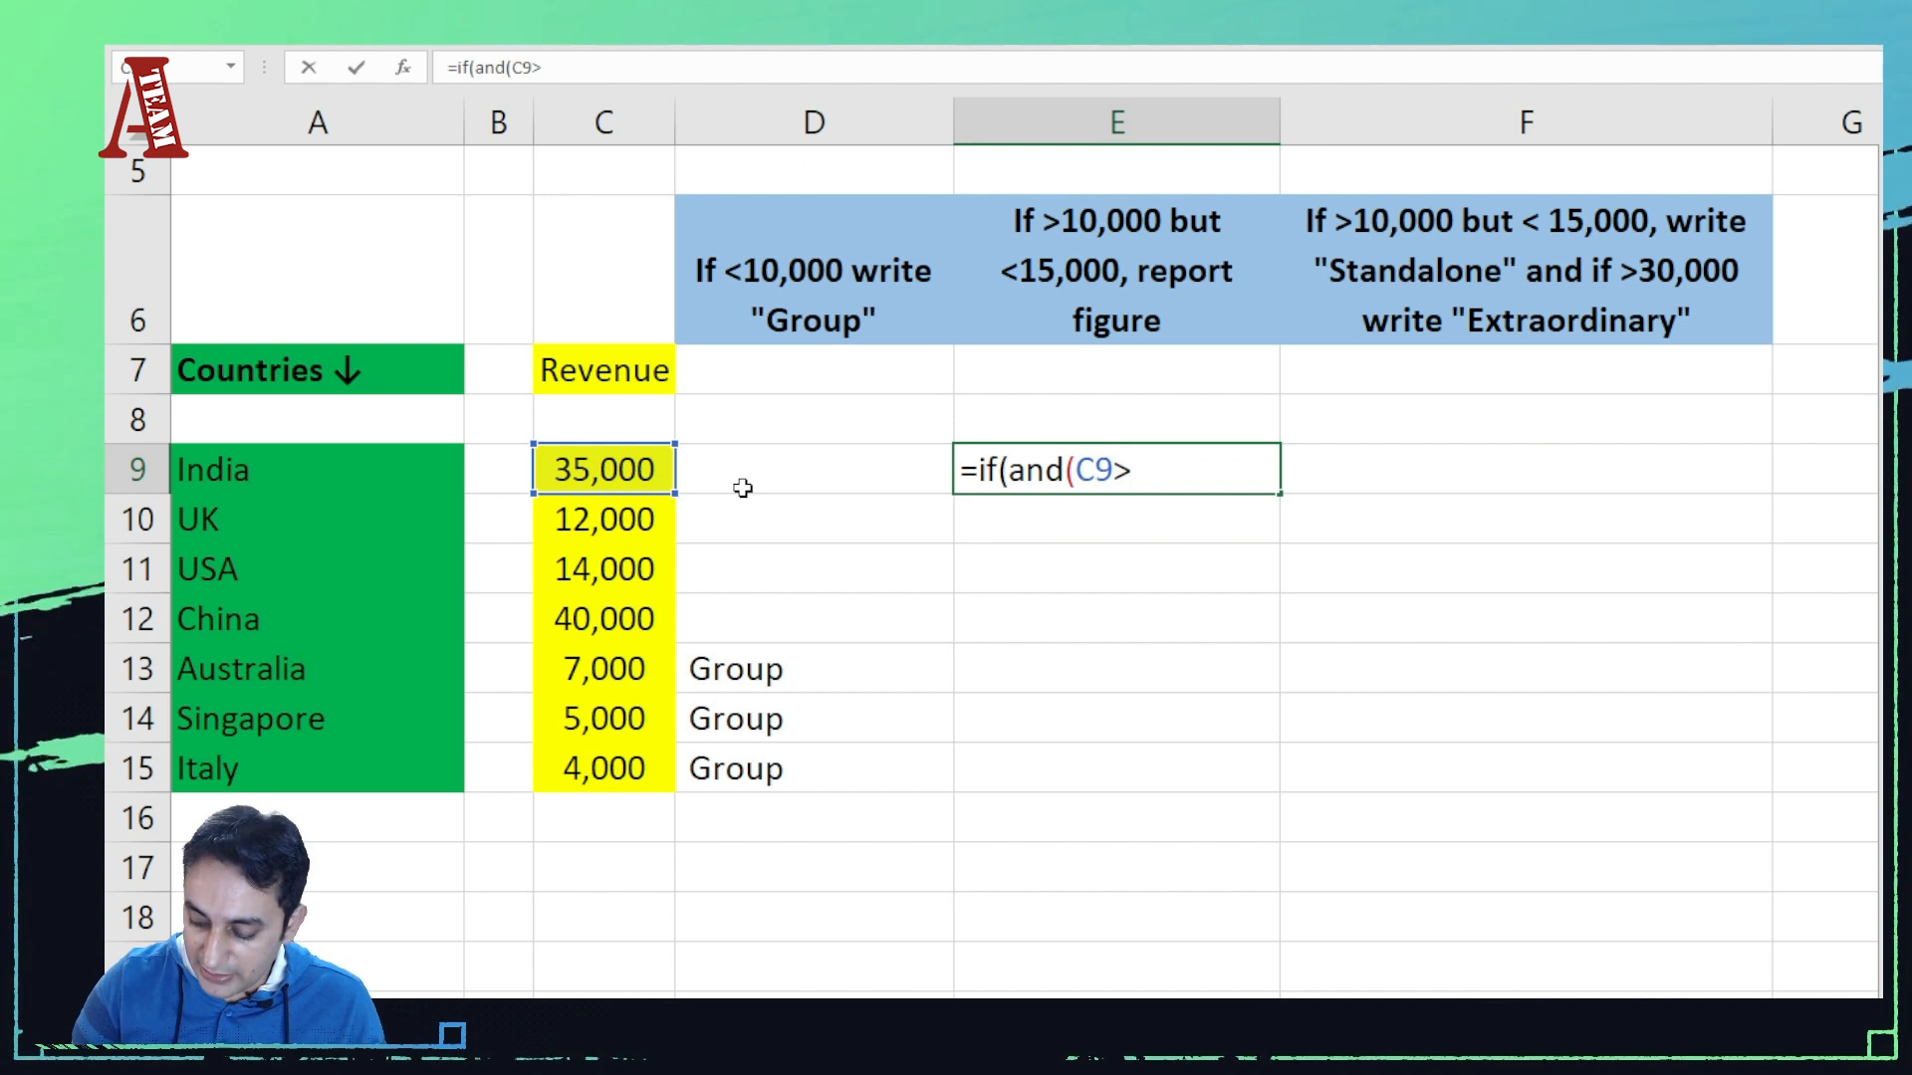
{"action": "type", "text": "10000"}
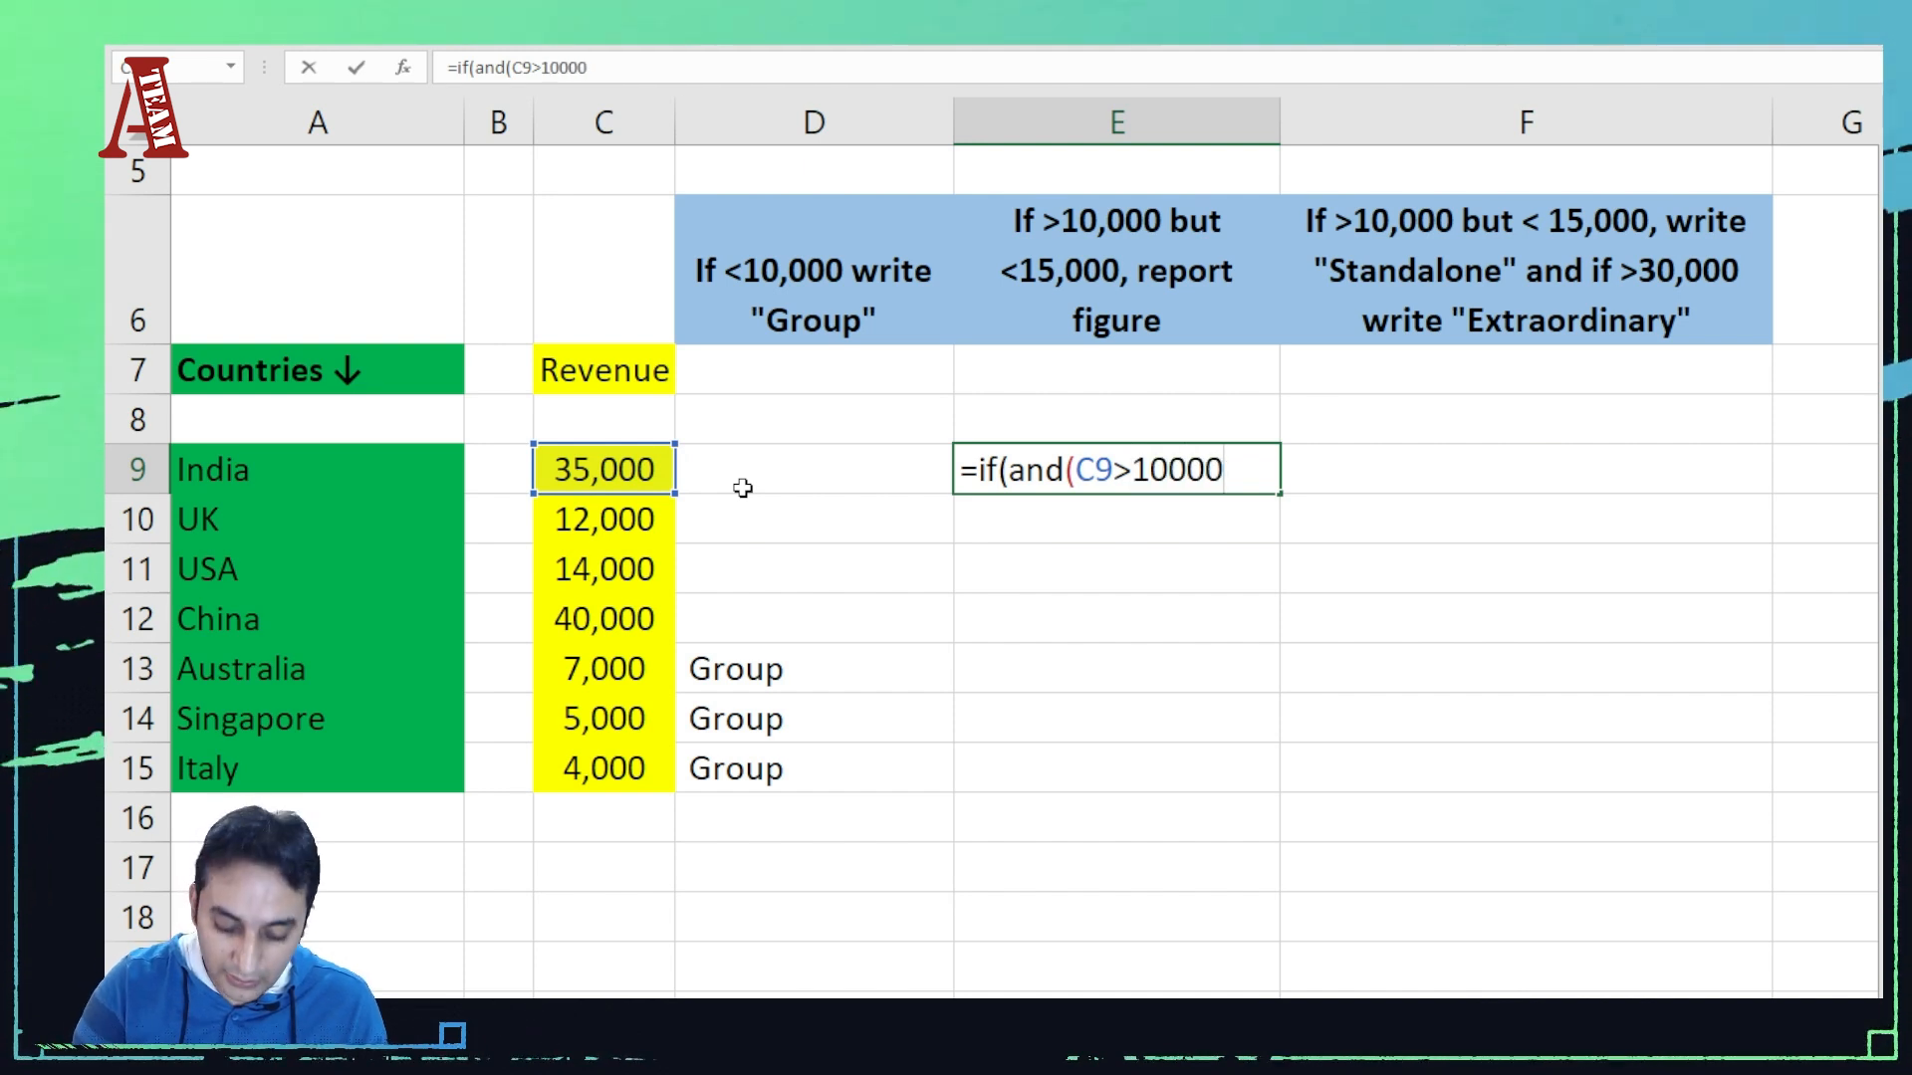
{"action": "type", "text": ","}
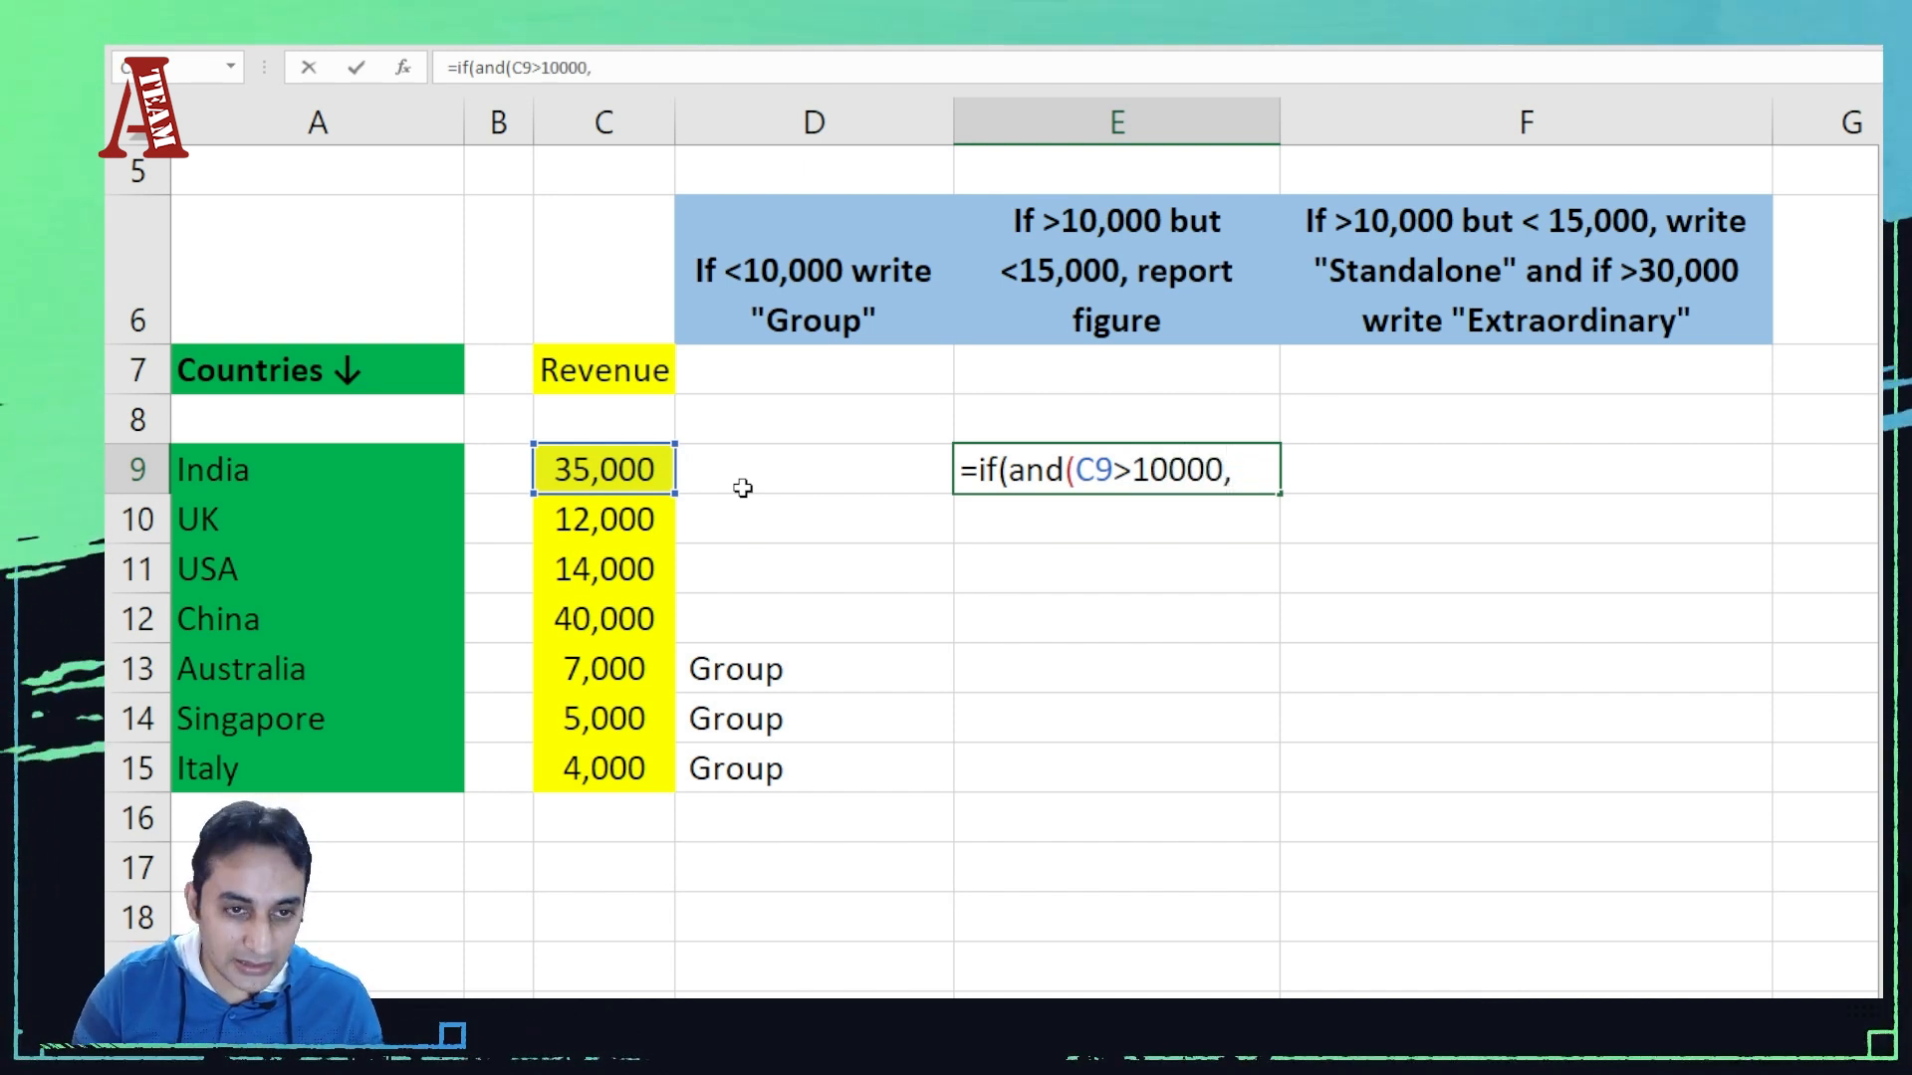
{"action": "key", "text": "Left"}
{"action": "key", "text": "Left"}
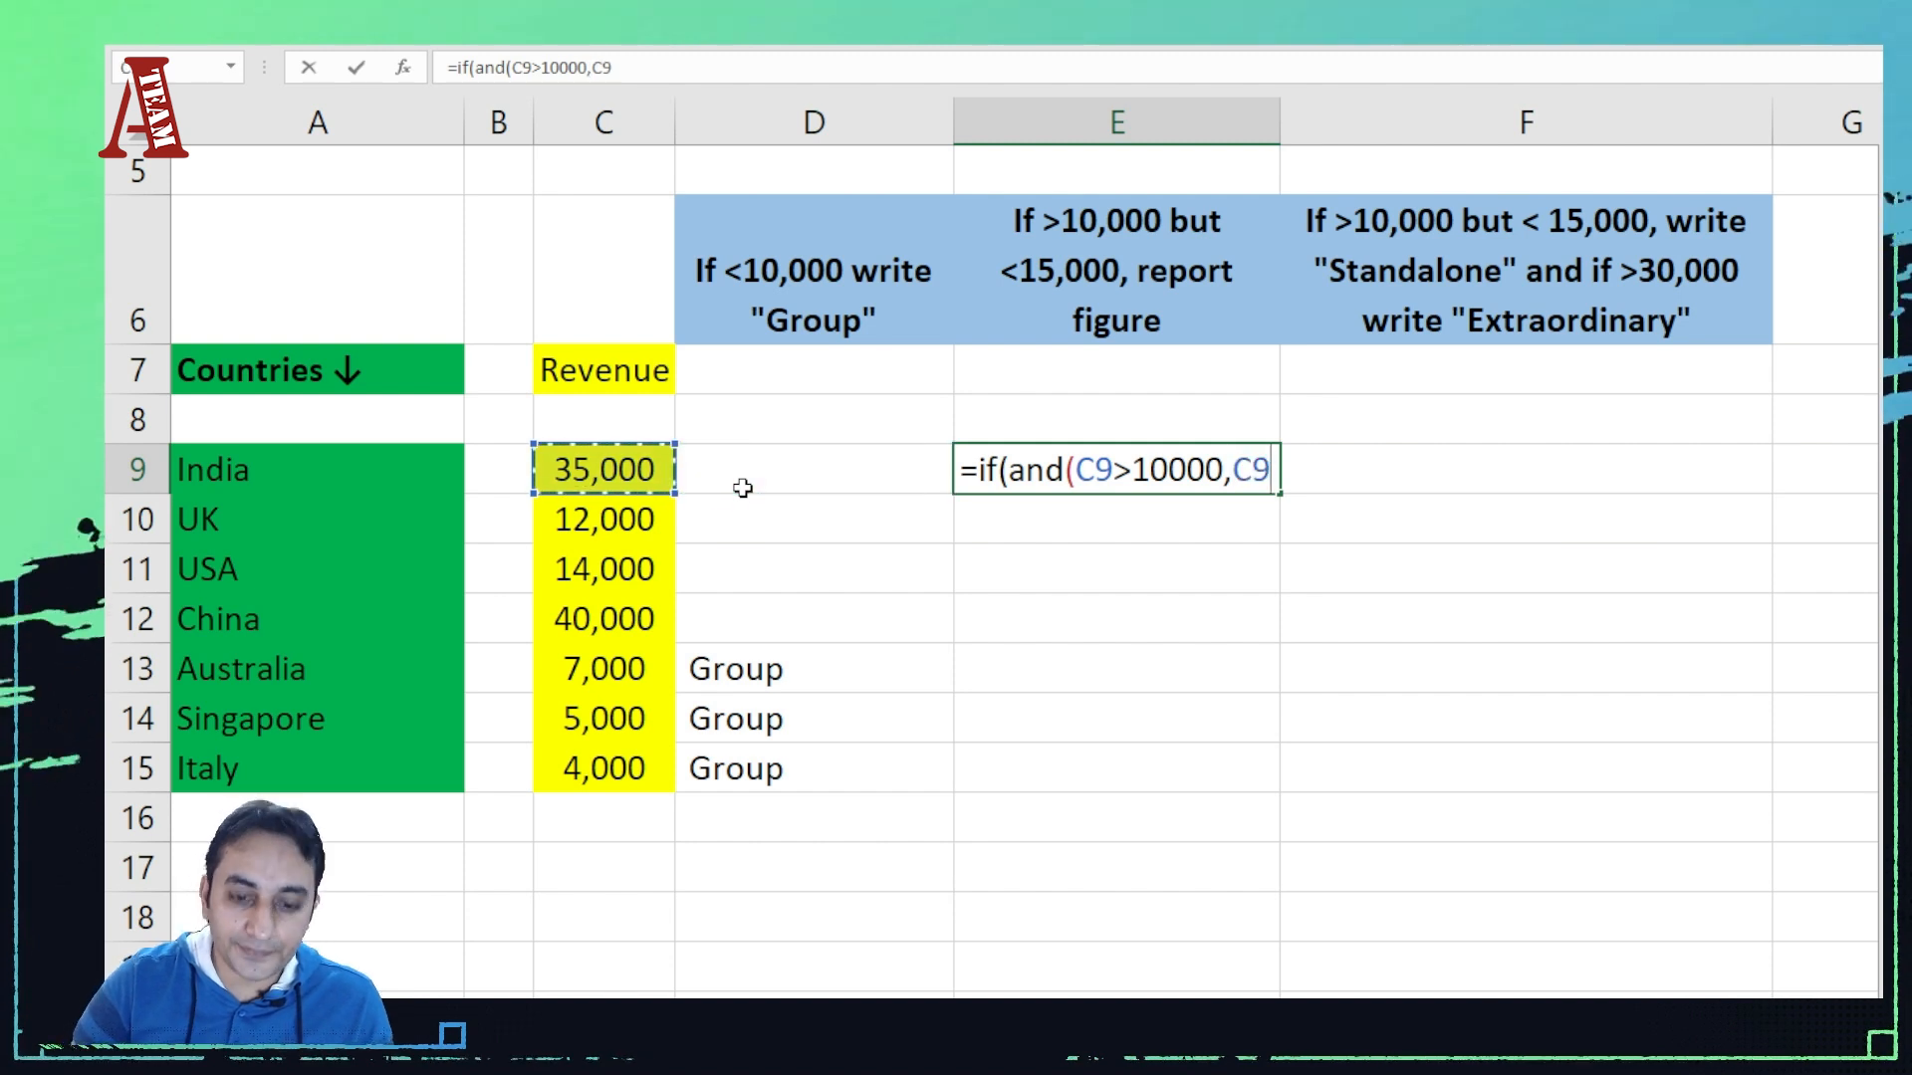
{"action": "type", "text": "<"}
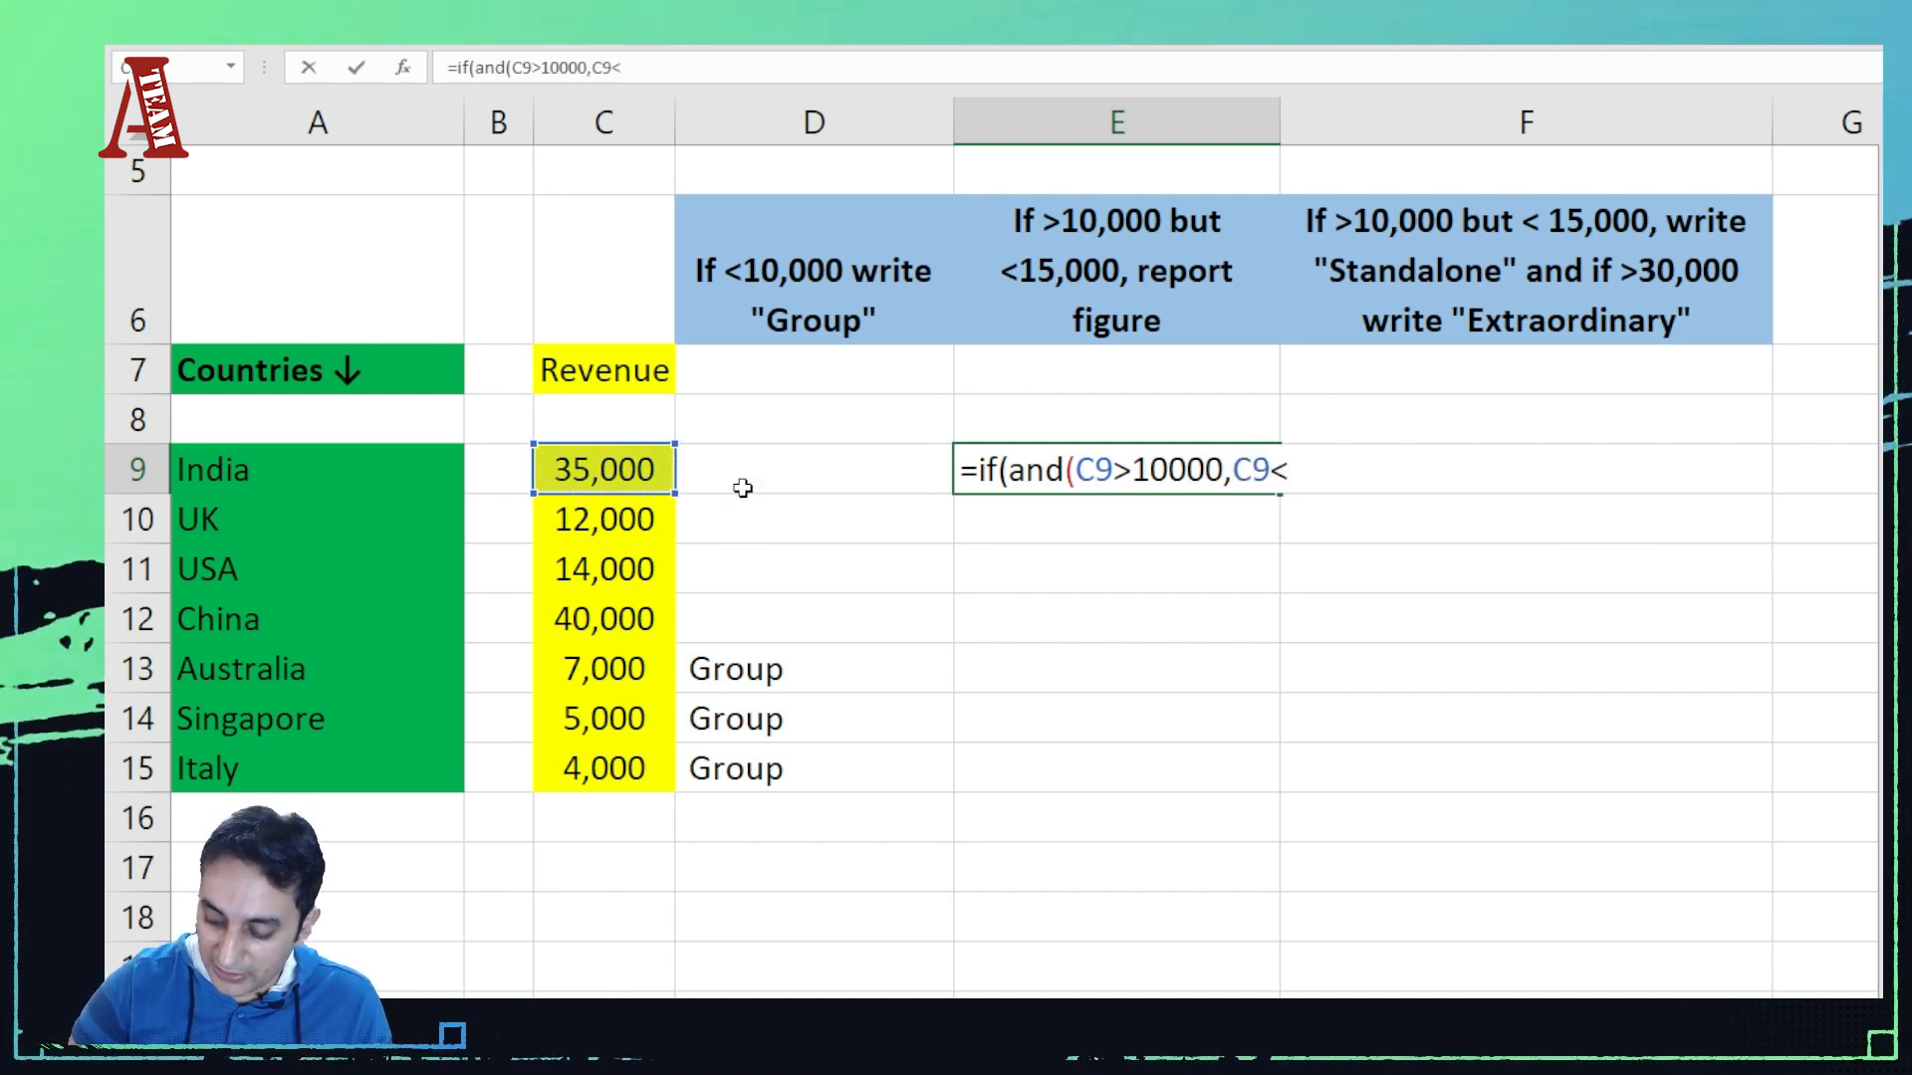
{"action": "type", "text": "15000),"}
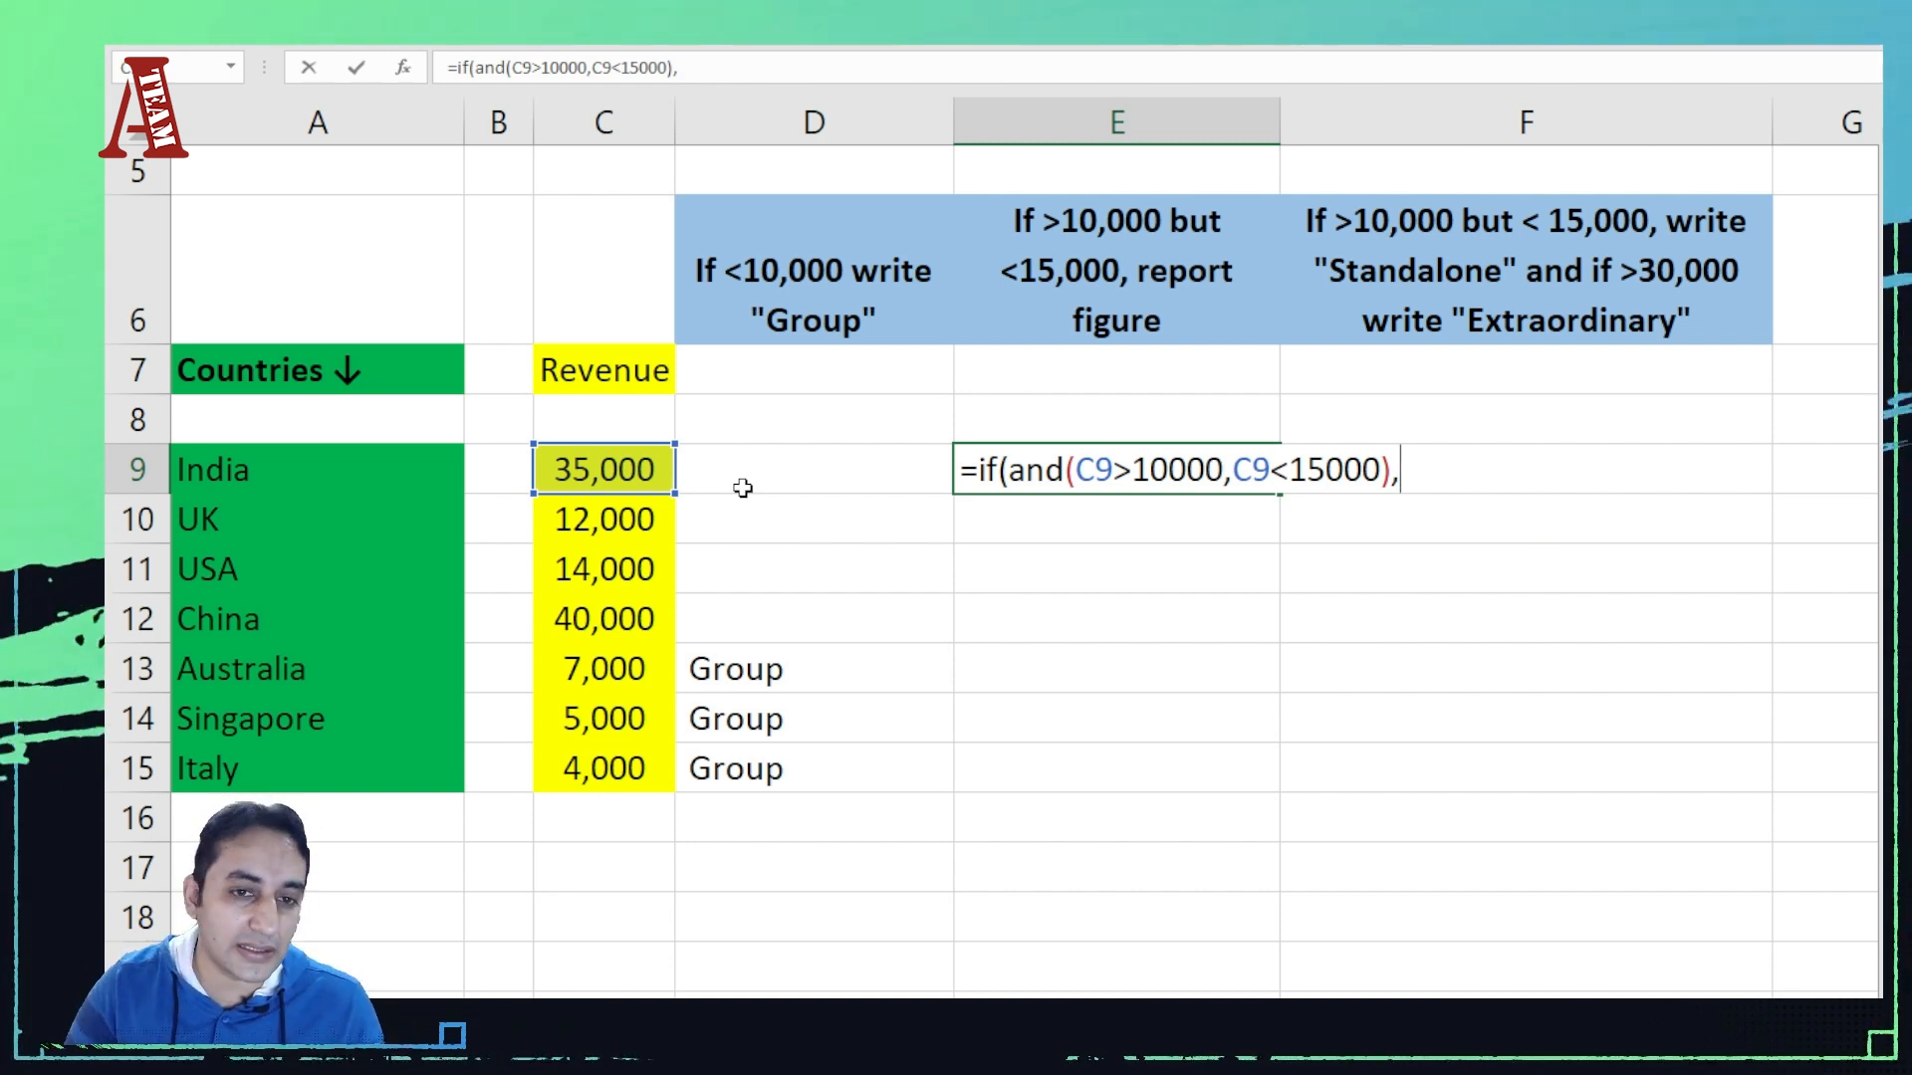
Step: Complete the E9 formula so it returns C9 if true and "" otherwise, and enter it
{"action": "key", "text": "Left"}
{"action": "key", "text": "Left"}
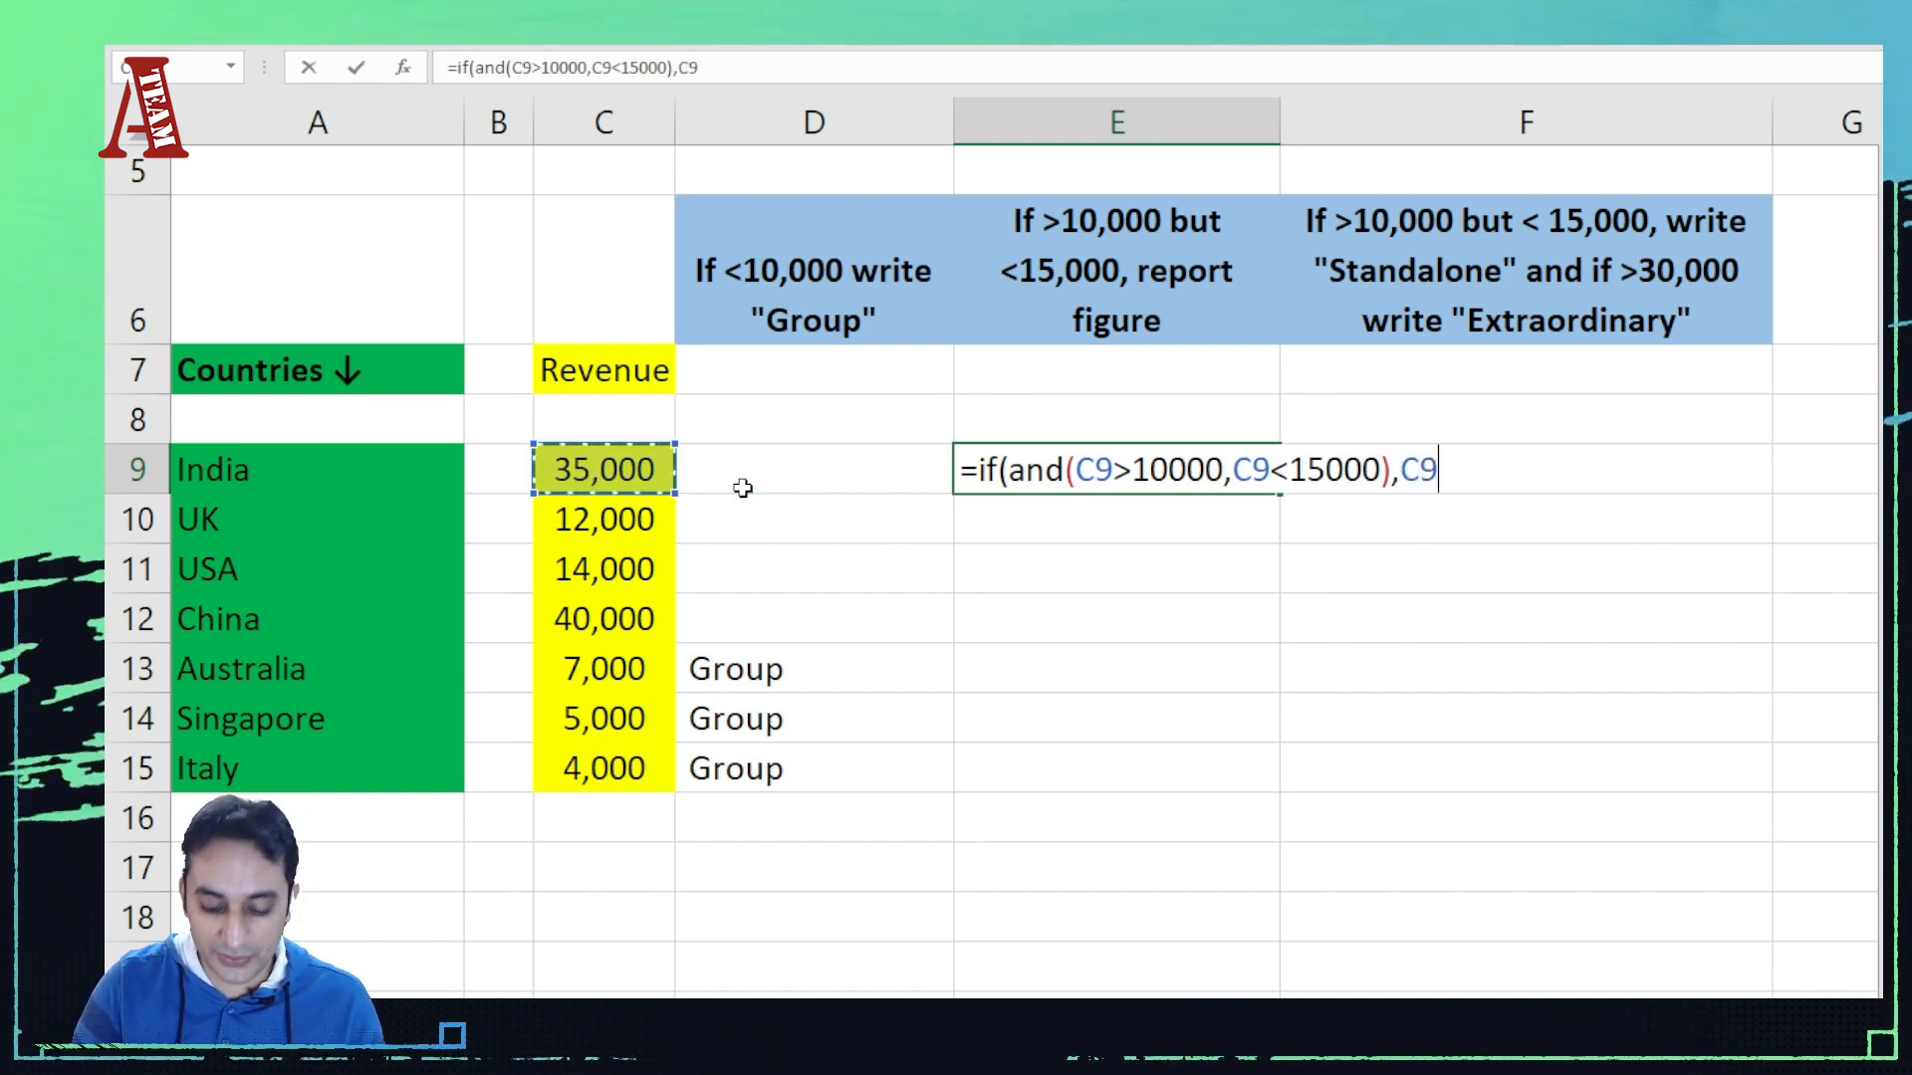
{"action": "type", "text": ","}
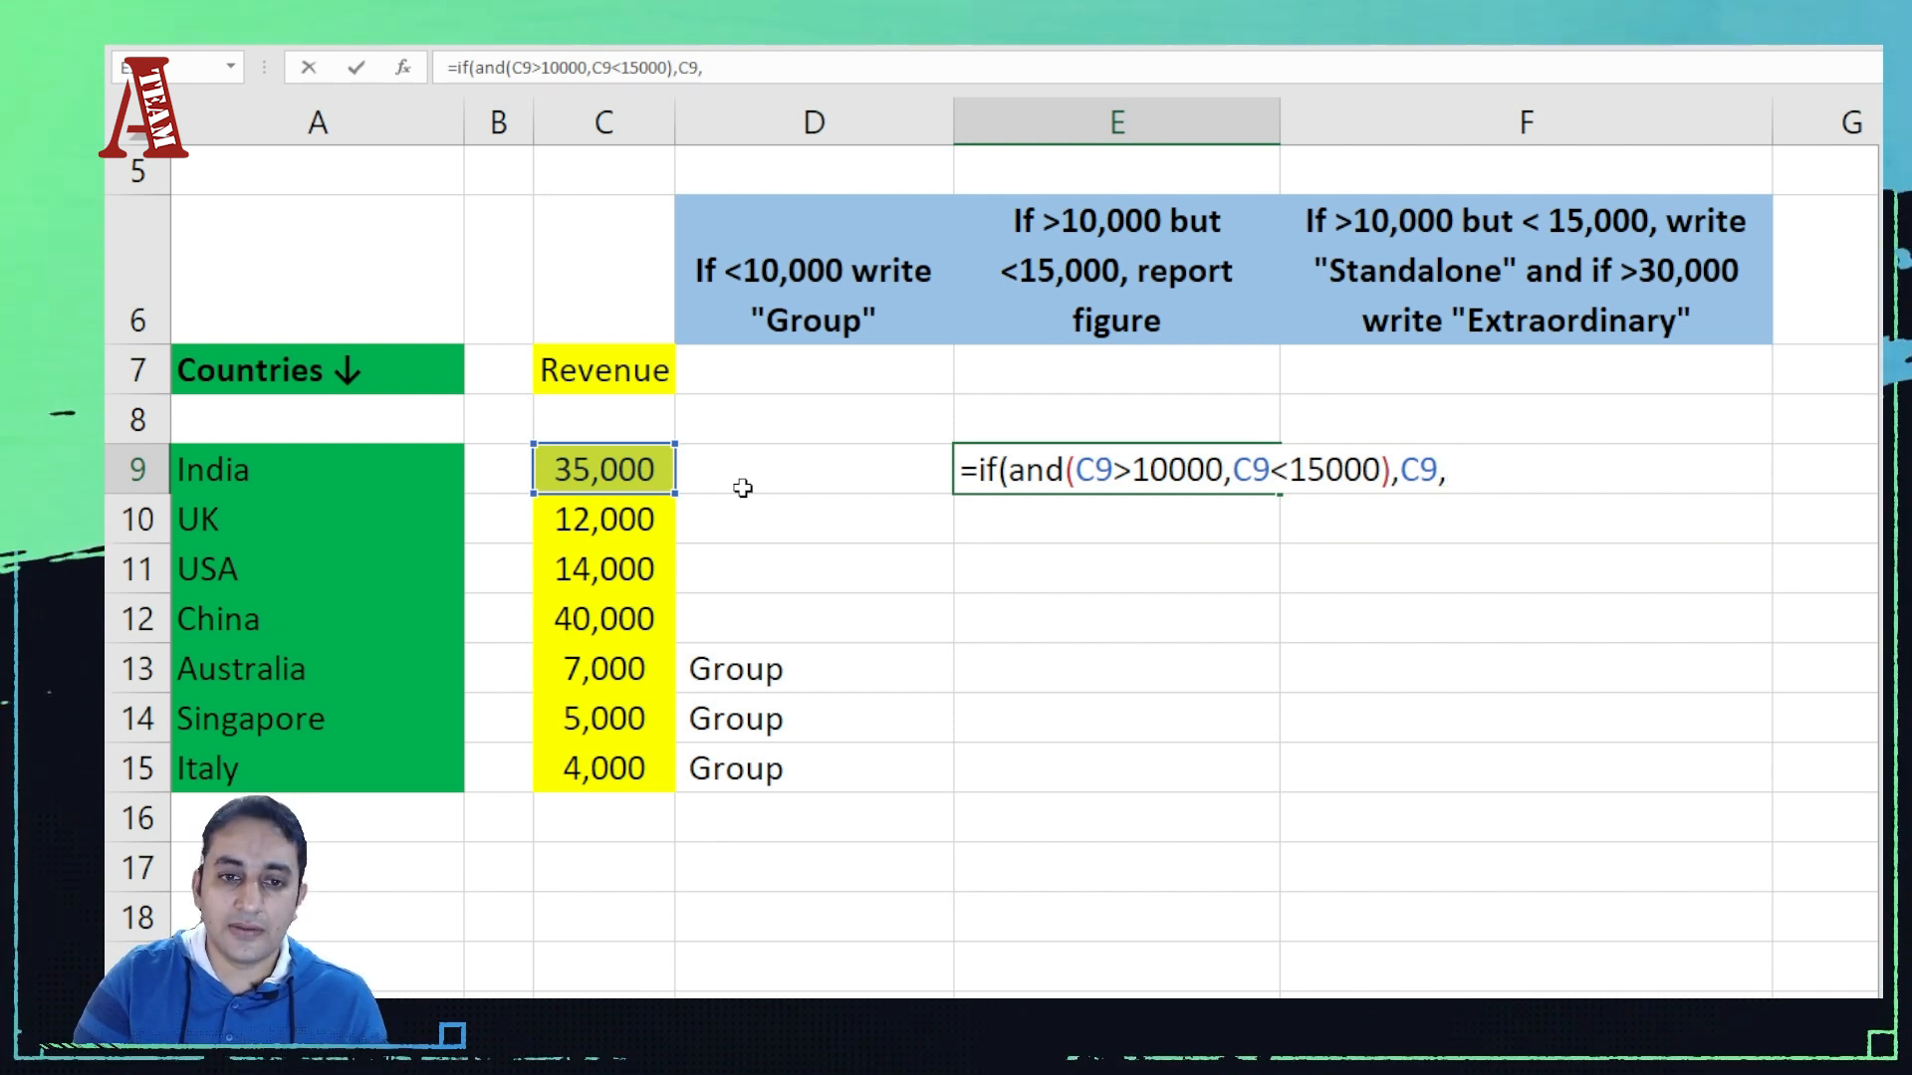
{"action": "type", "text": "\"\")"}
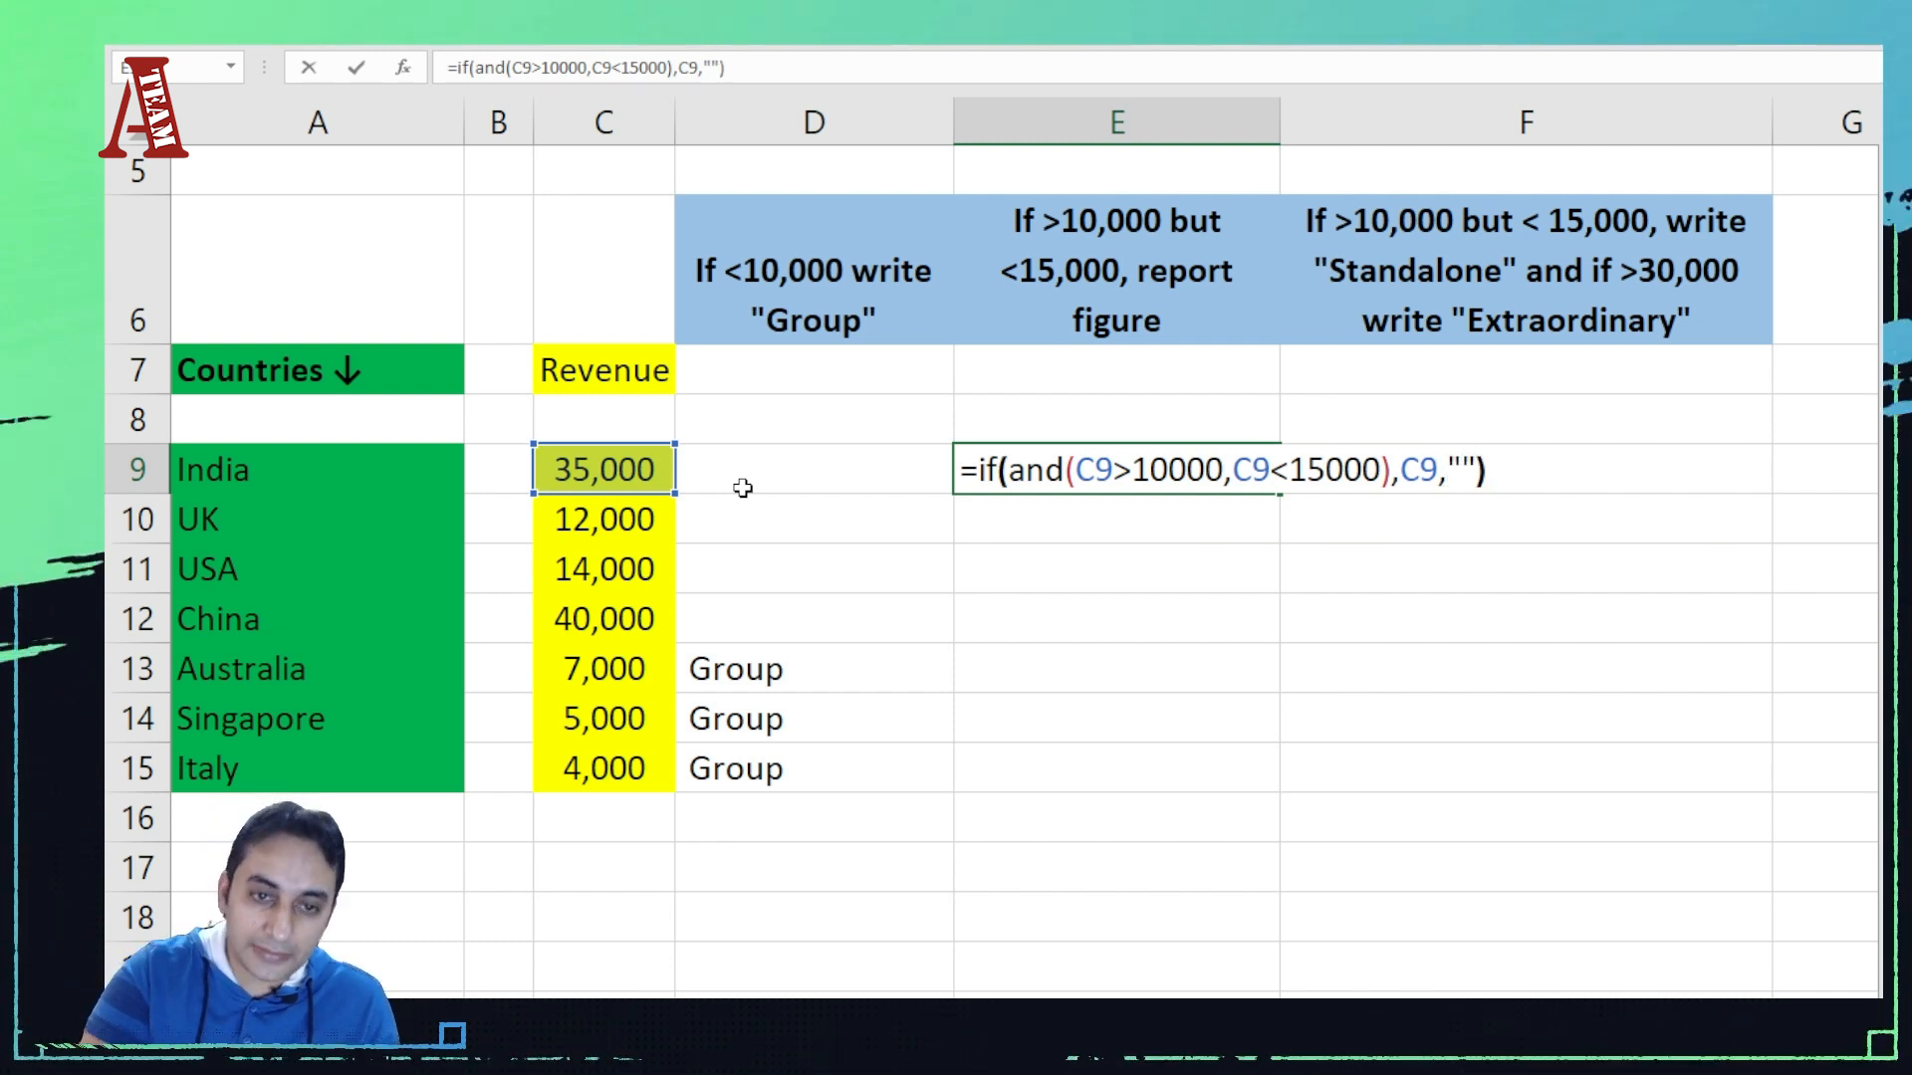
{"action": "key", "text": "Return"}
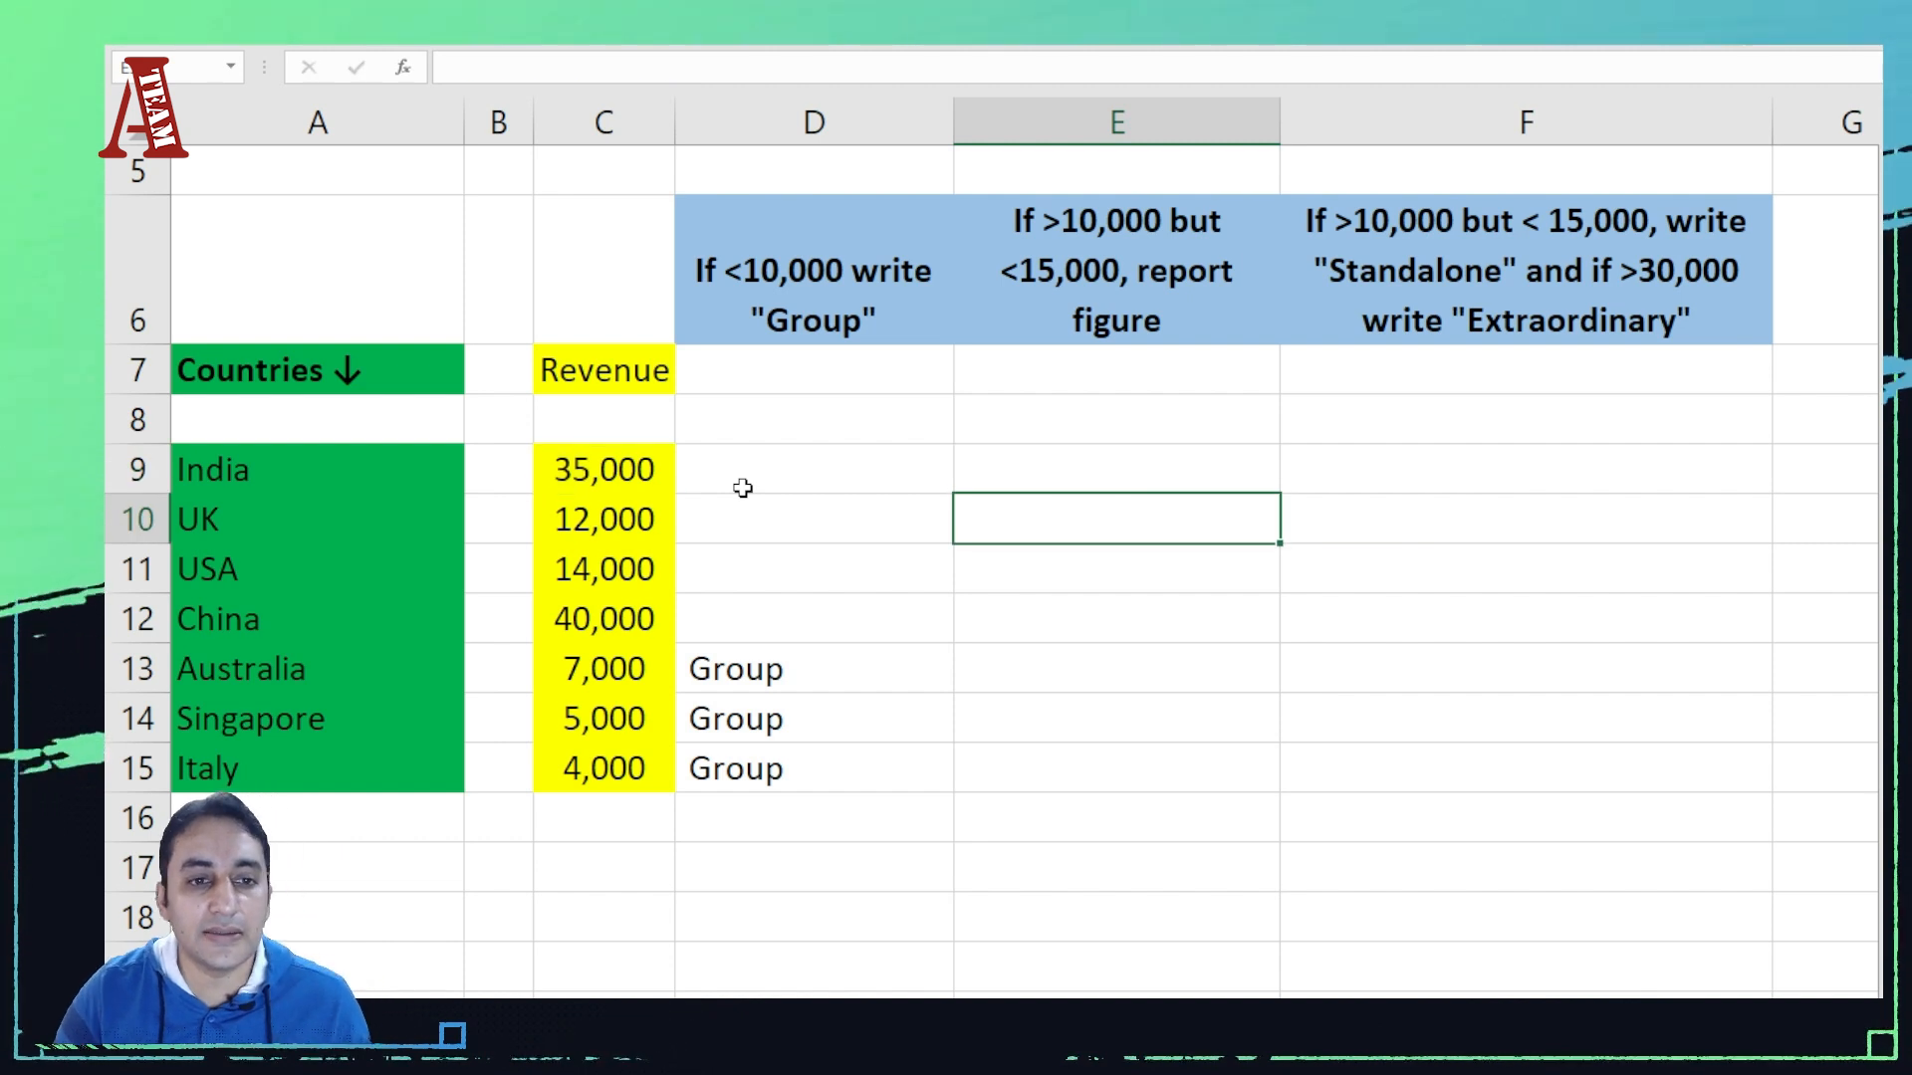
Step: Copy the IF/AND formula from E9 down to E10:E15 for the remaining countries
{"action": "key", "text": "Up"}
{"action": "key", "text": "Left"}
{"action": "key", "text": "Left"}
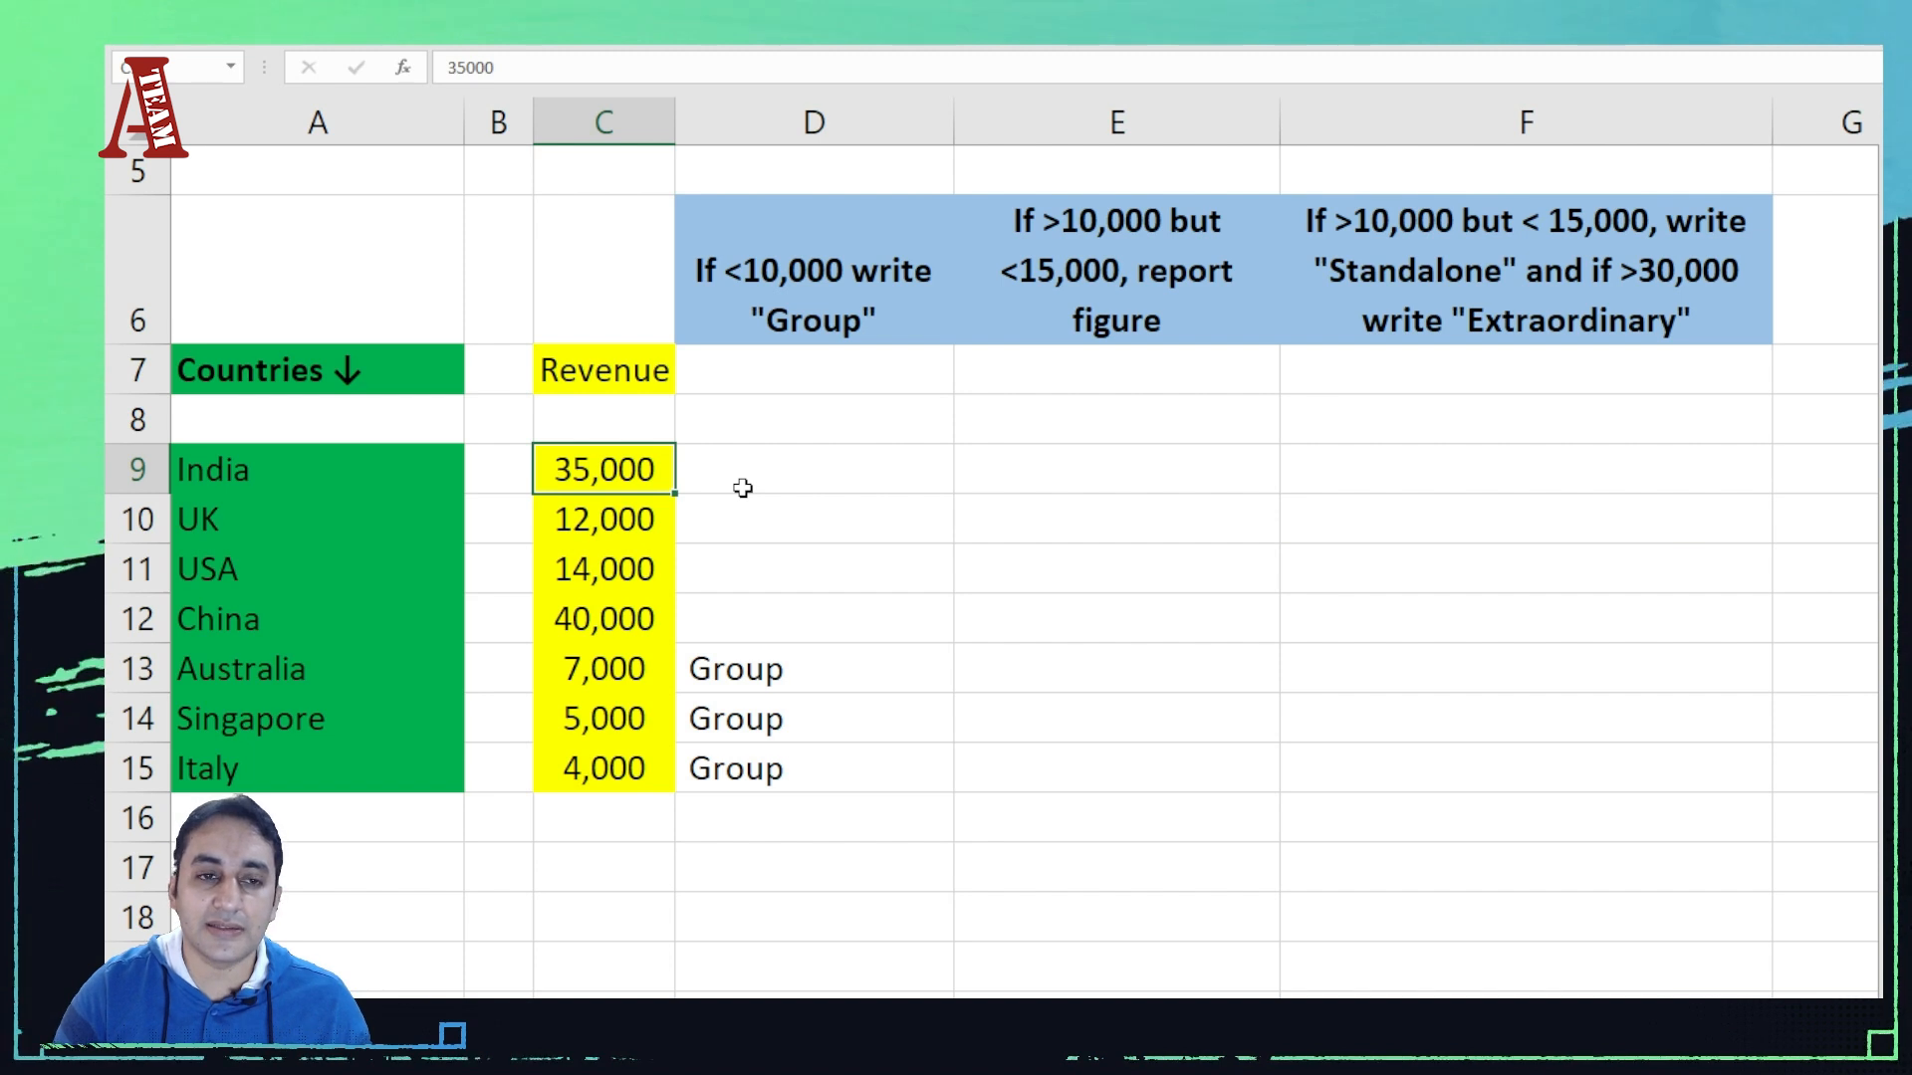
{"action": "key", "text": "Right"}
{"action": "key", "text": "Right"}
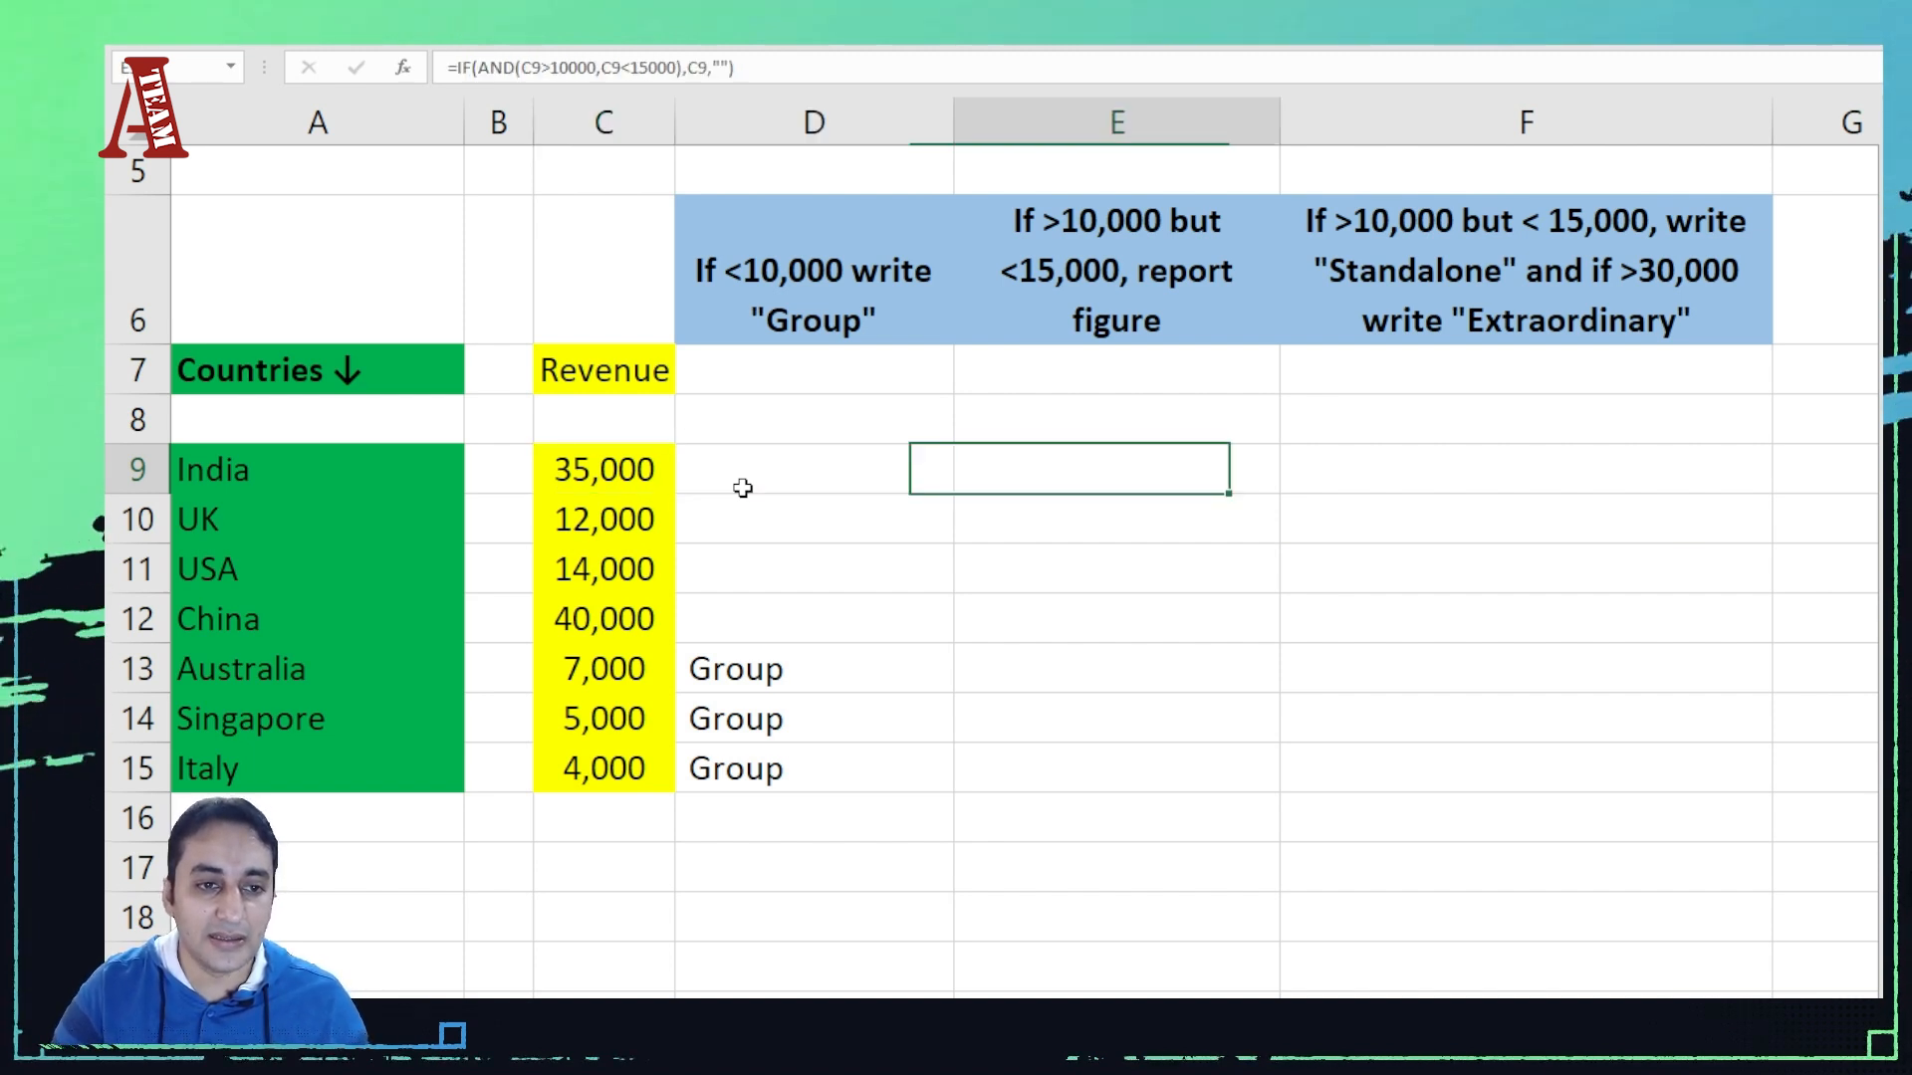
{"action": "key", "text": "ctrl+c"}
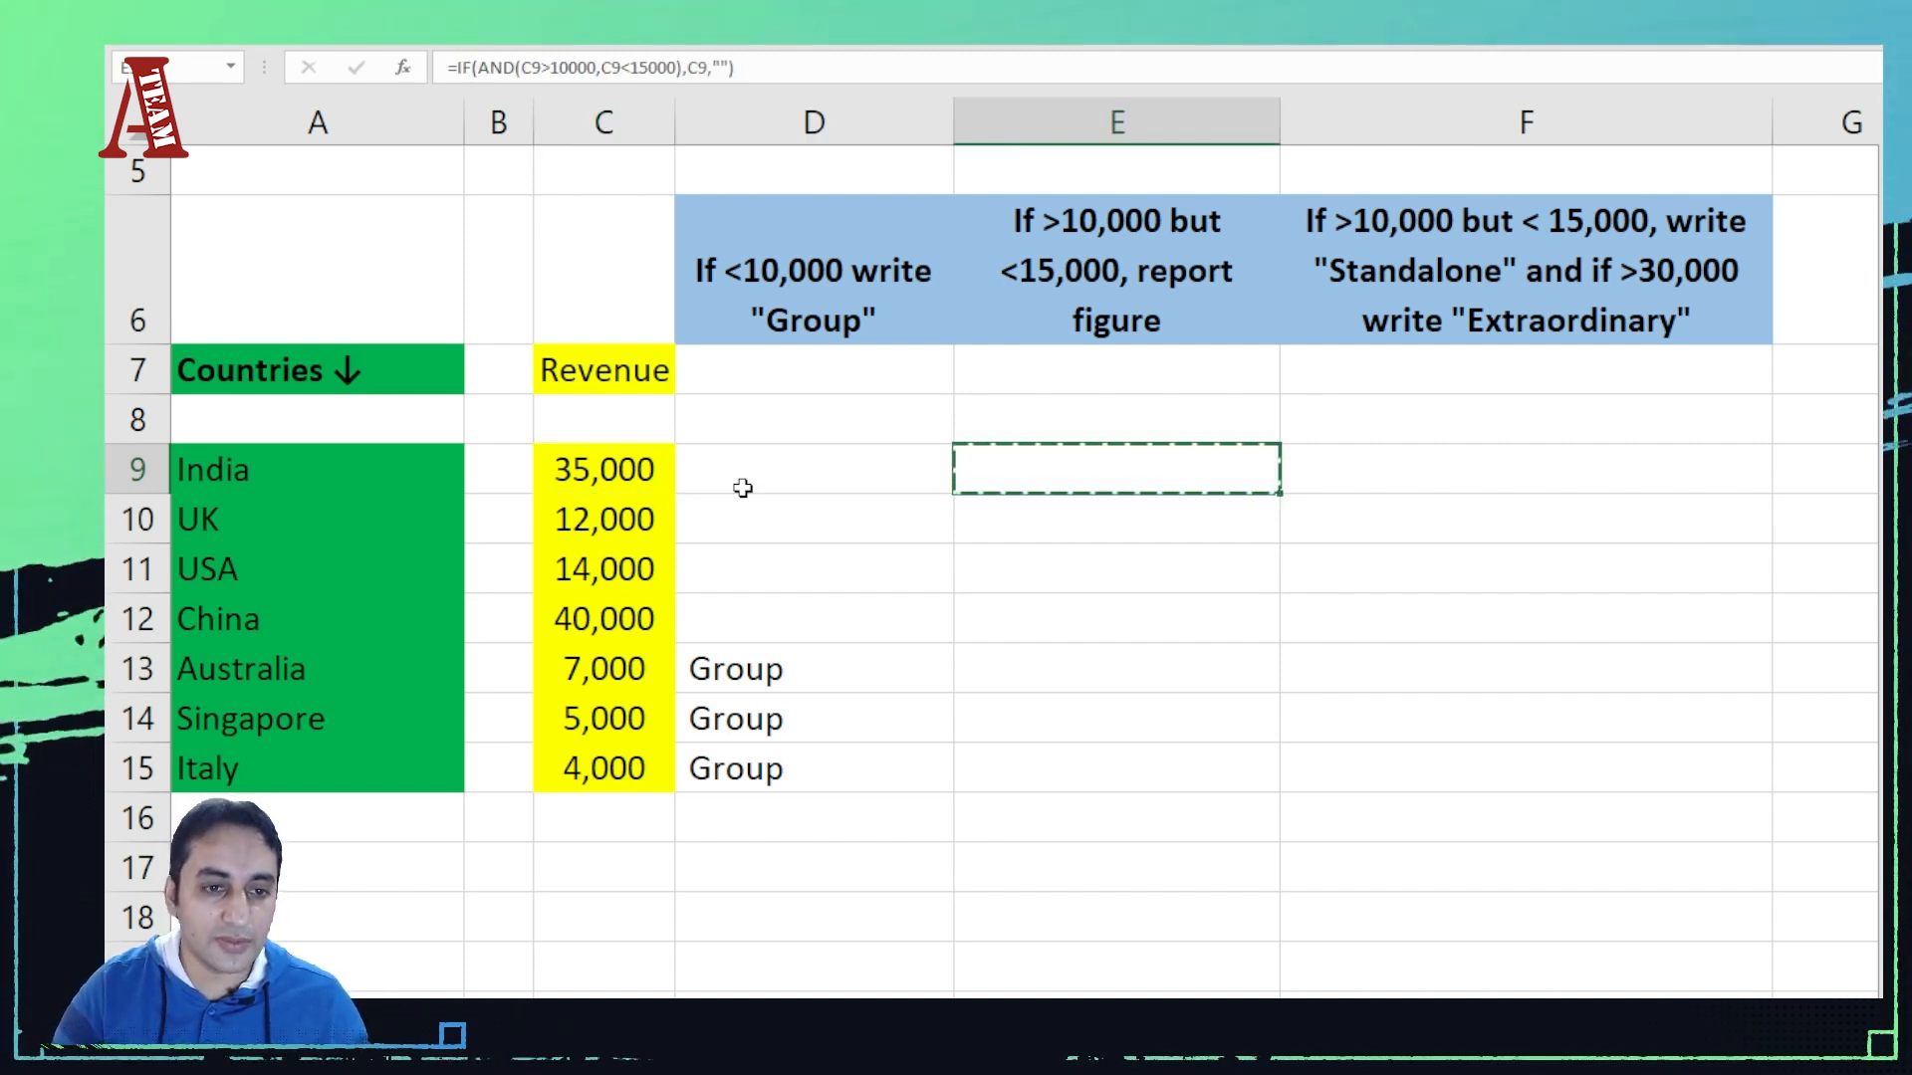
{"action": "key", "text": "shift+Down"}
{"action": "key", "text": "shift+Down"}
{"action": "key", "text": "shift+Down"}
{"action": "key", "text": "shift+Down"}
{"action": "key", "text": "shift+Down"}
{"action": "key", "text": "shift+Down"}
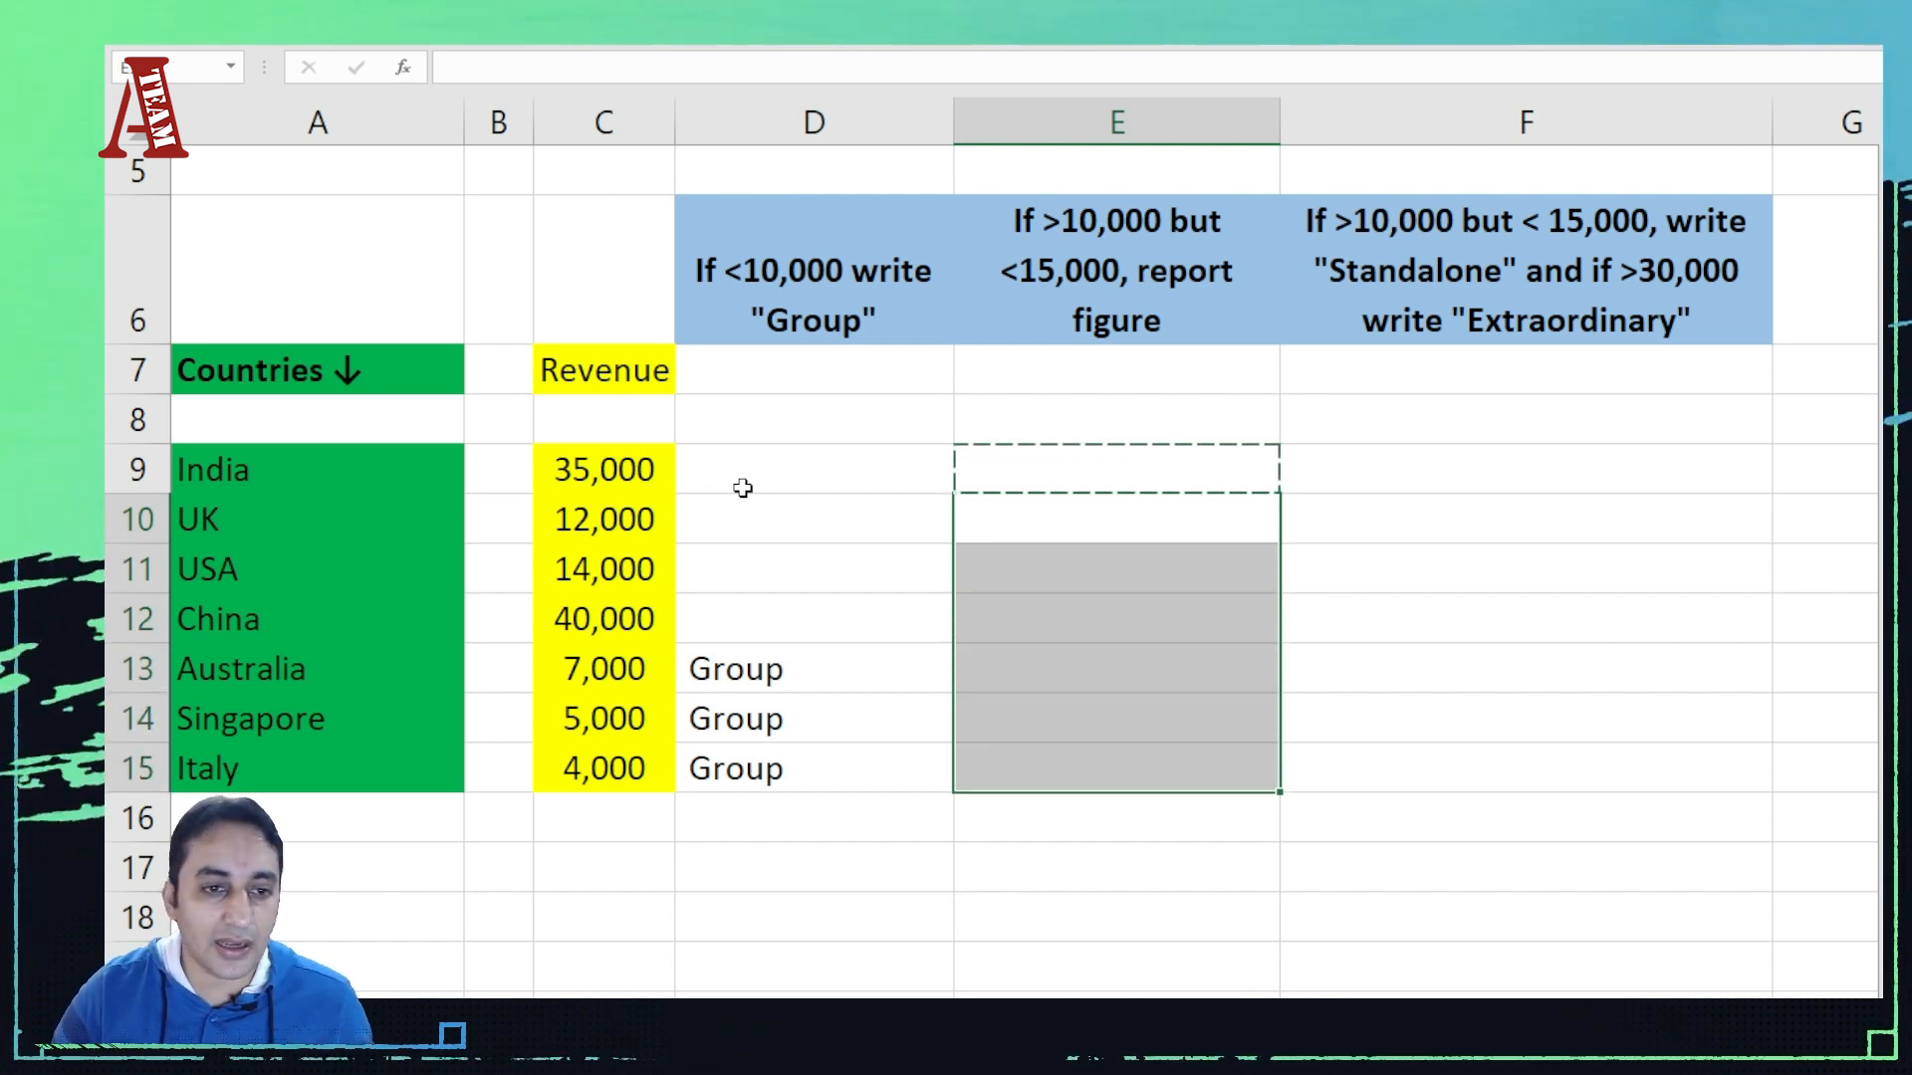
{"action": "key", "text": "Return"}
Step: Check the column E formulas and results for UK and USA against their revenues and the "Group" column
{"action": "key", "text": "Up"}
{"action": "key", "text": "Down"}
{"action": "key", "text": "Down"}
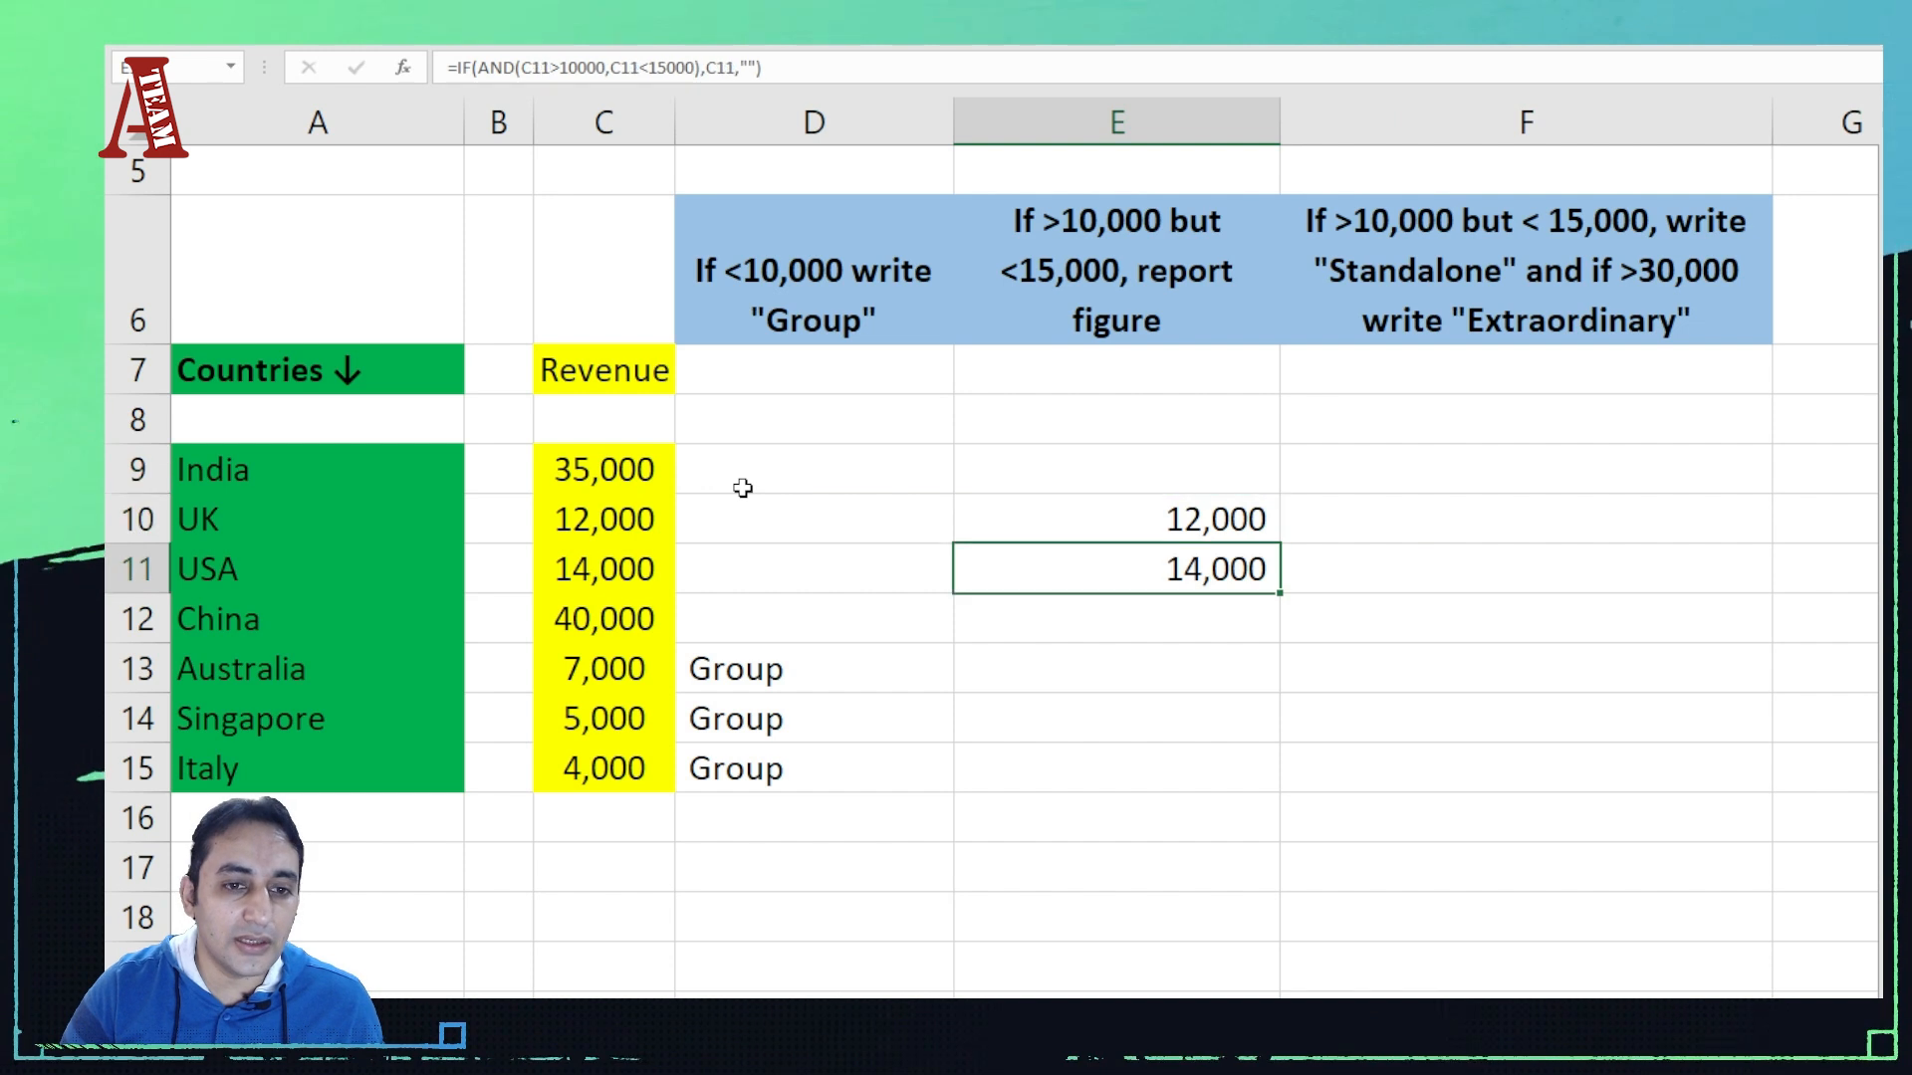
{"action": "key", "text": "Up"}
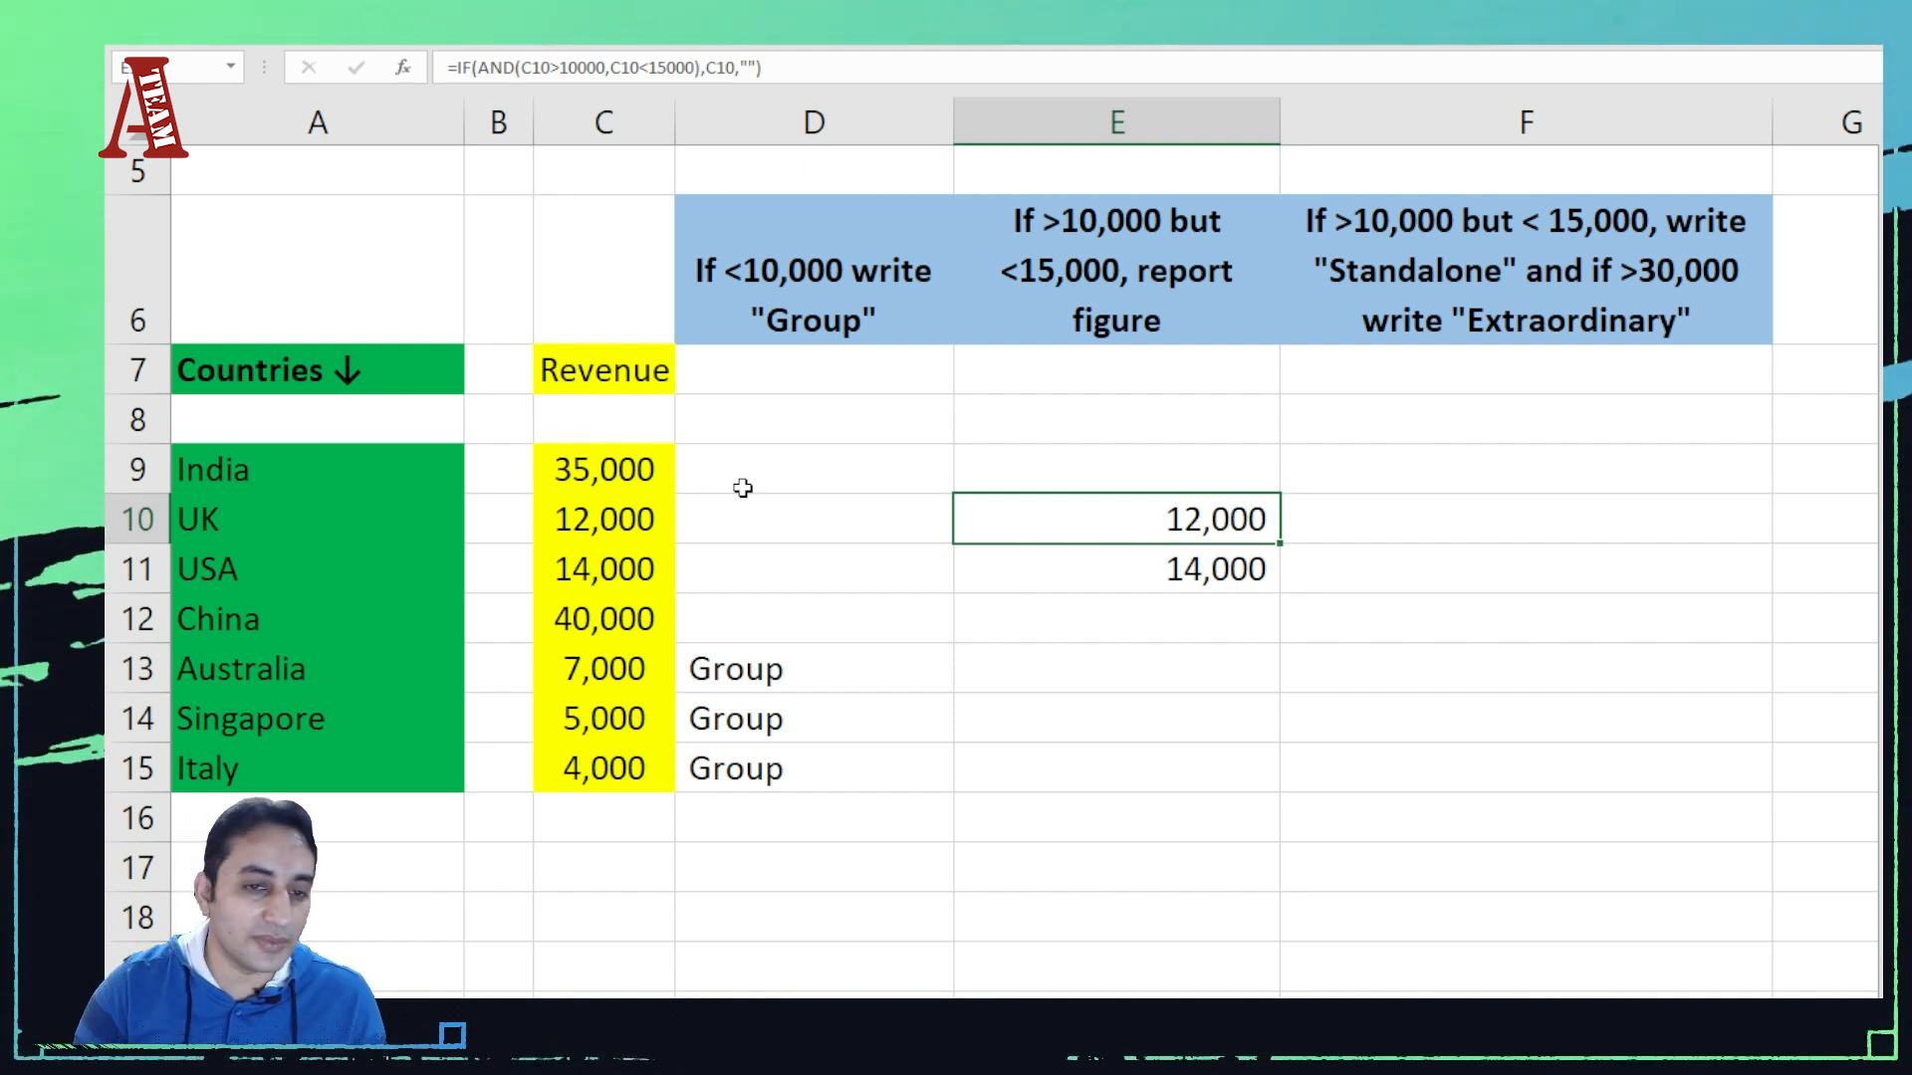
{"action": "key", "text": "Left"}
{"action": "key", "text": "Left"}
{"action": "key", "text": "Right"}
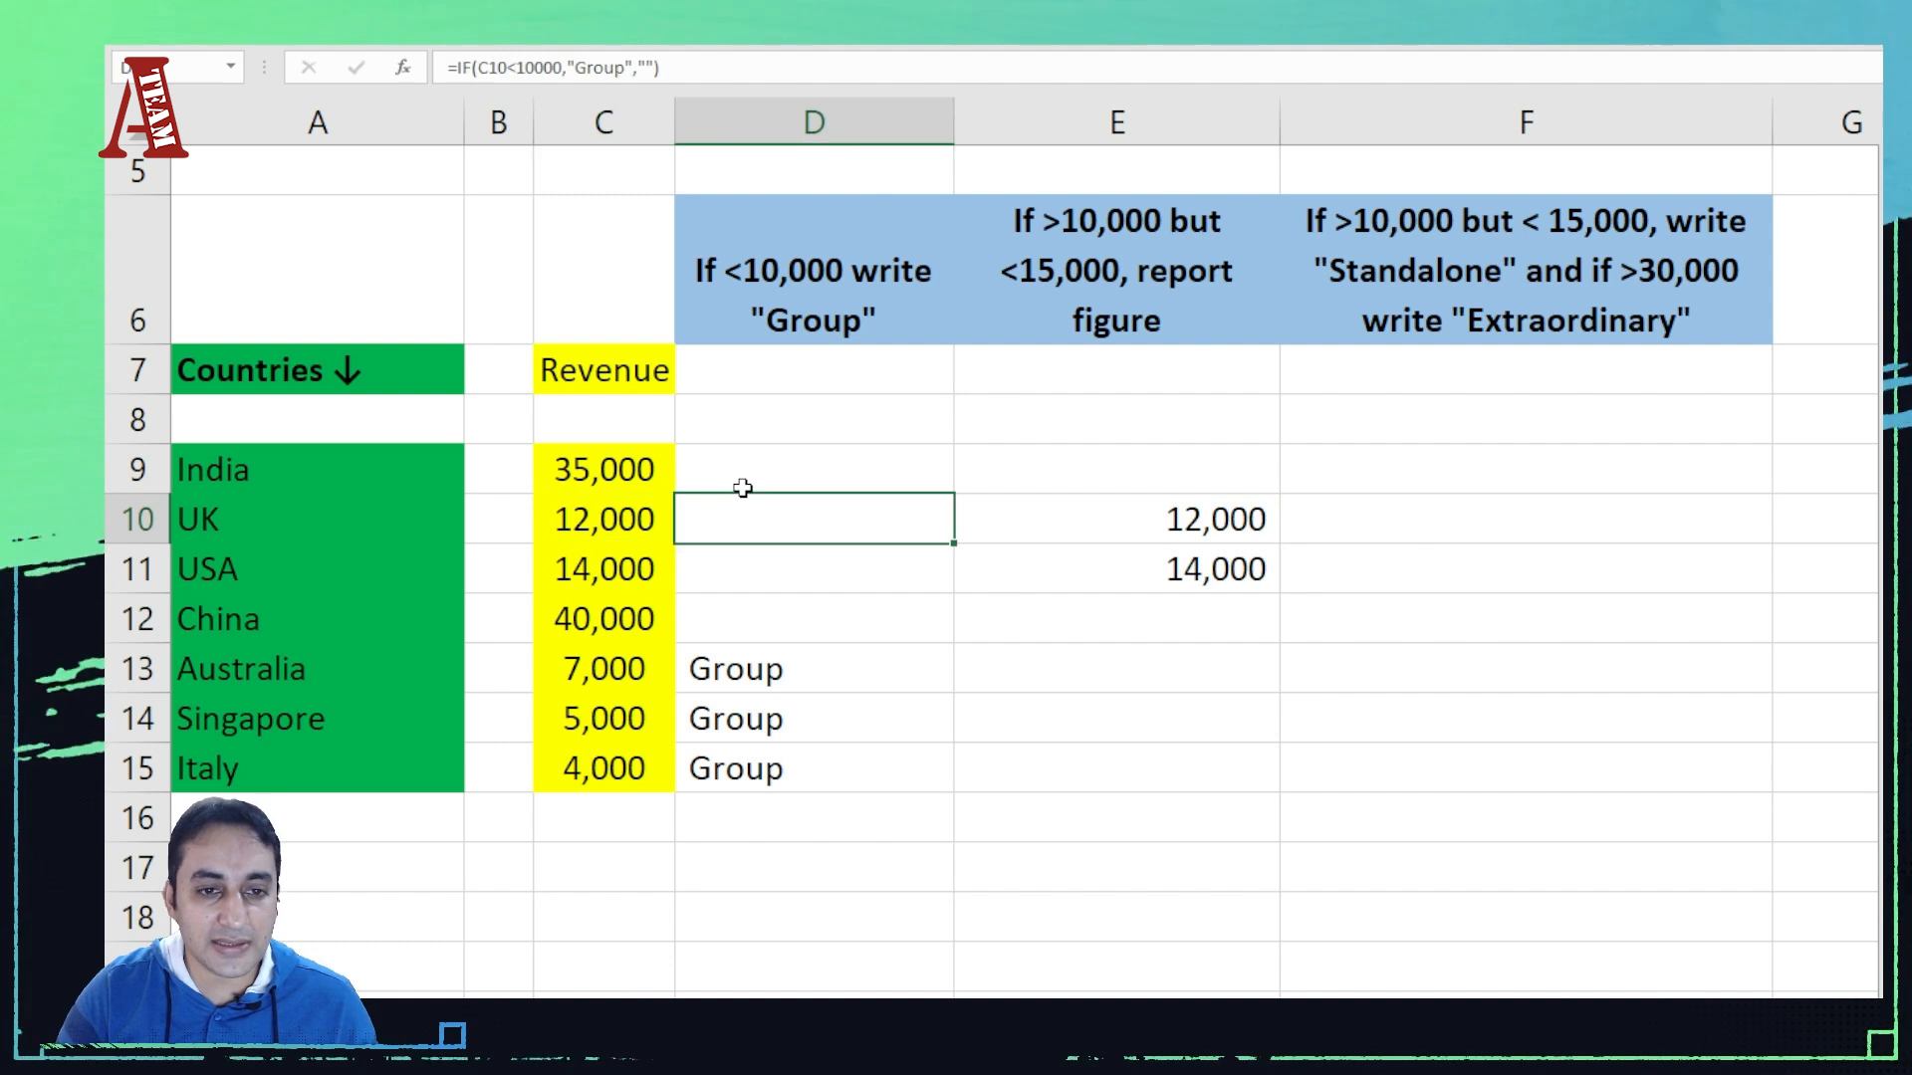
{"action": "key", "text": "Right"}
{"action": "key", "text": "Down"}
{"action": "key", "text": "Up"}
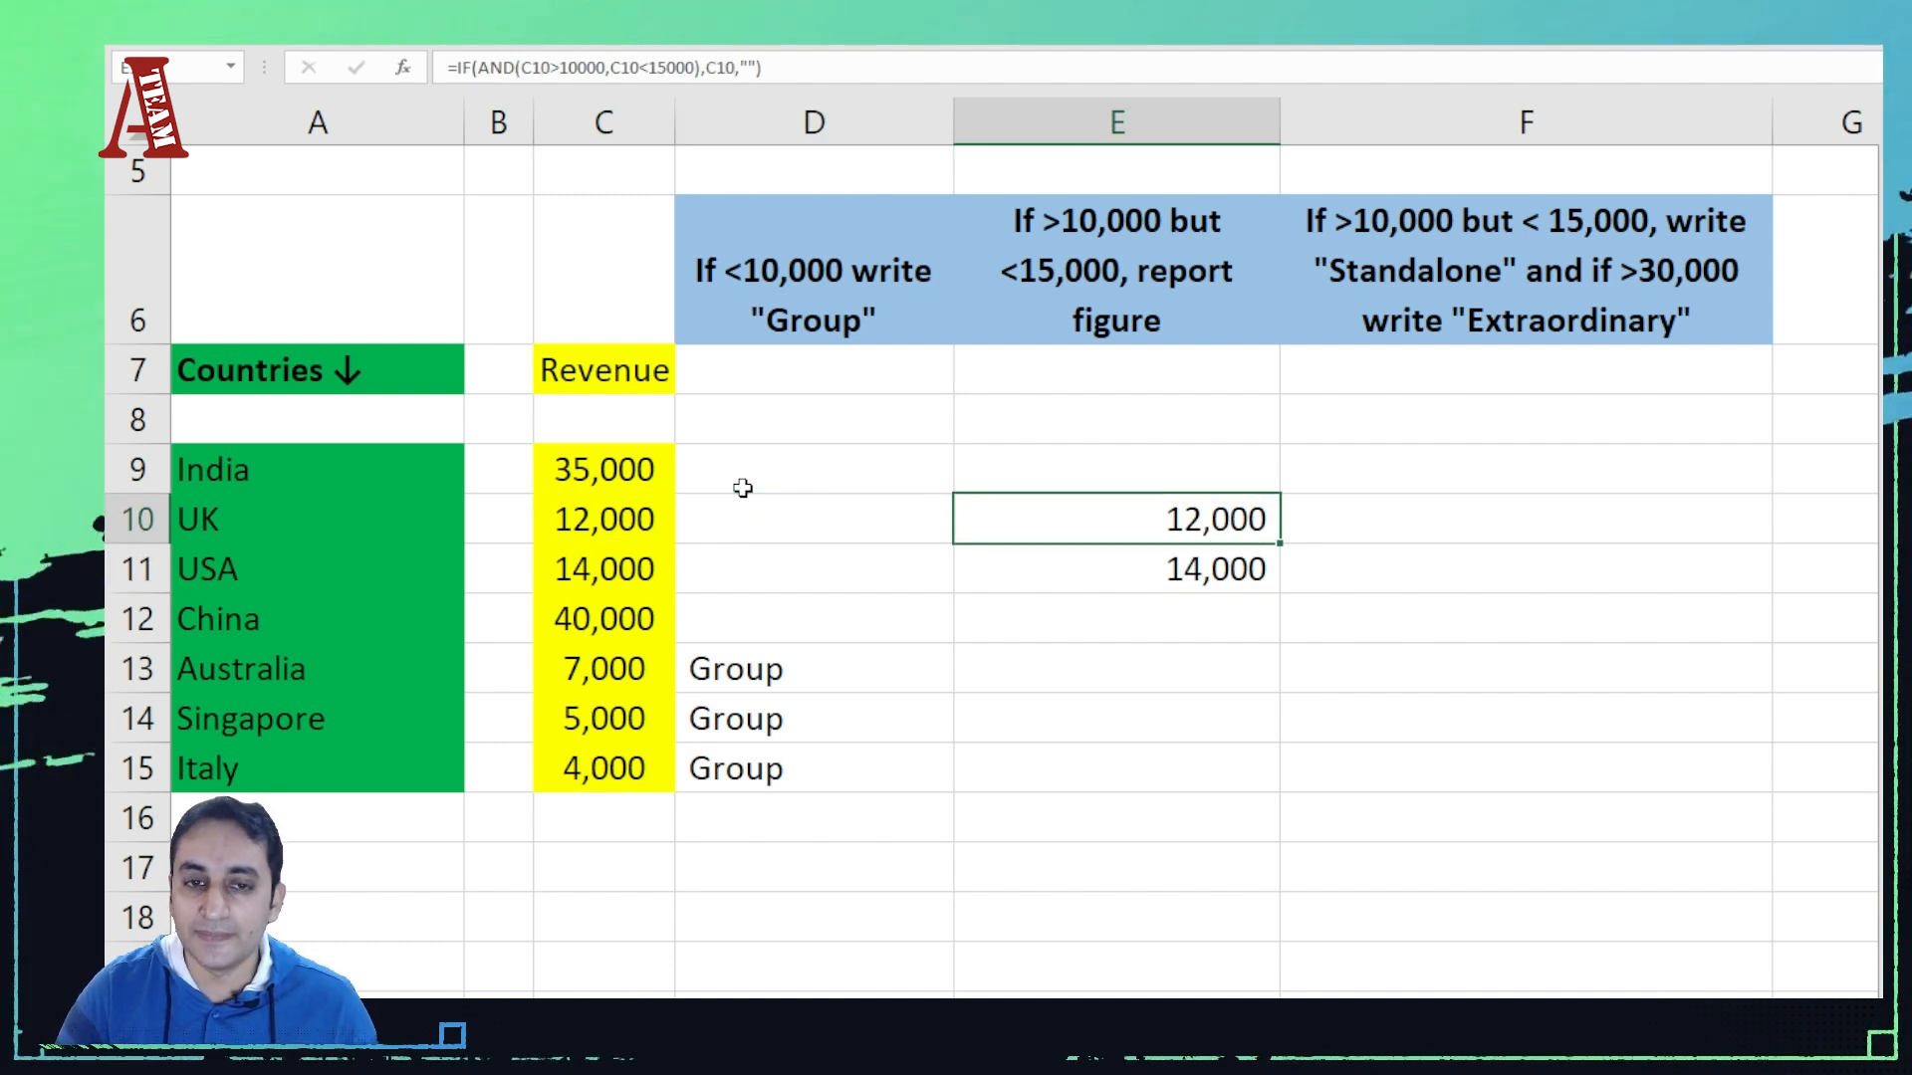
Step: Start an IF formula in F9 with an AND test whose first condition is C9>10000
{"action": "key", "text": "Right"}
{"action": "key", "text": "Up"}
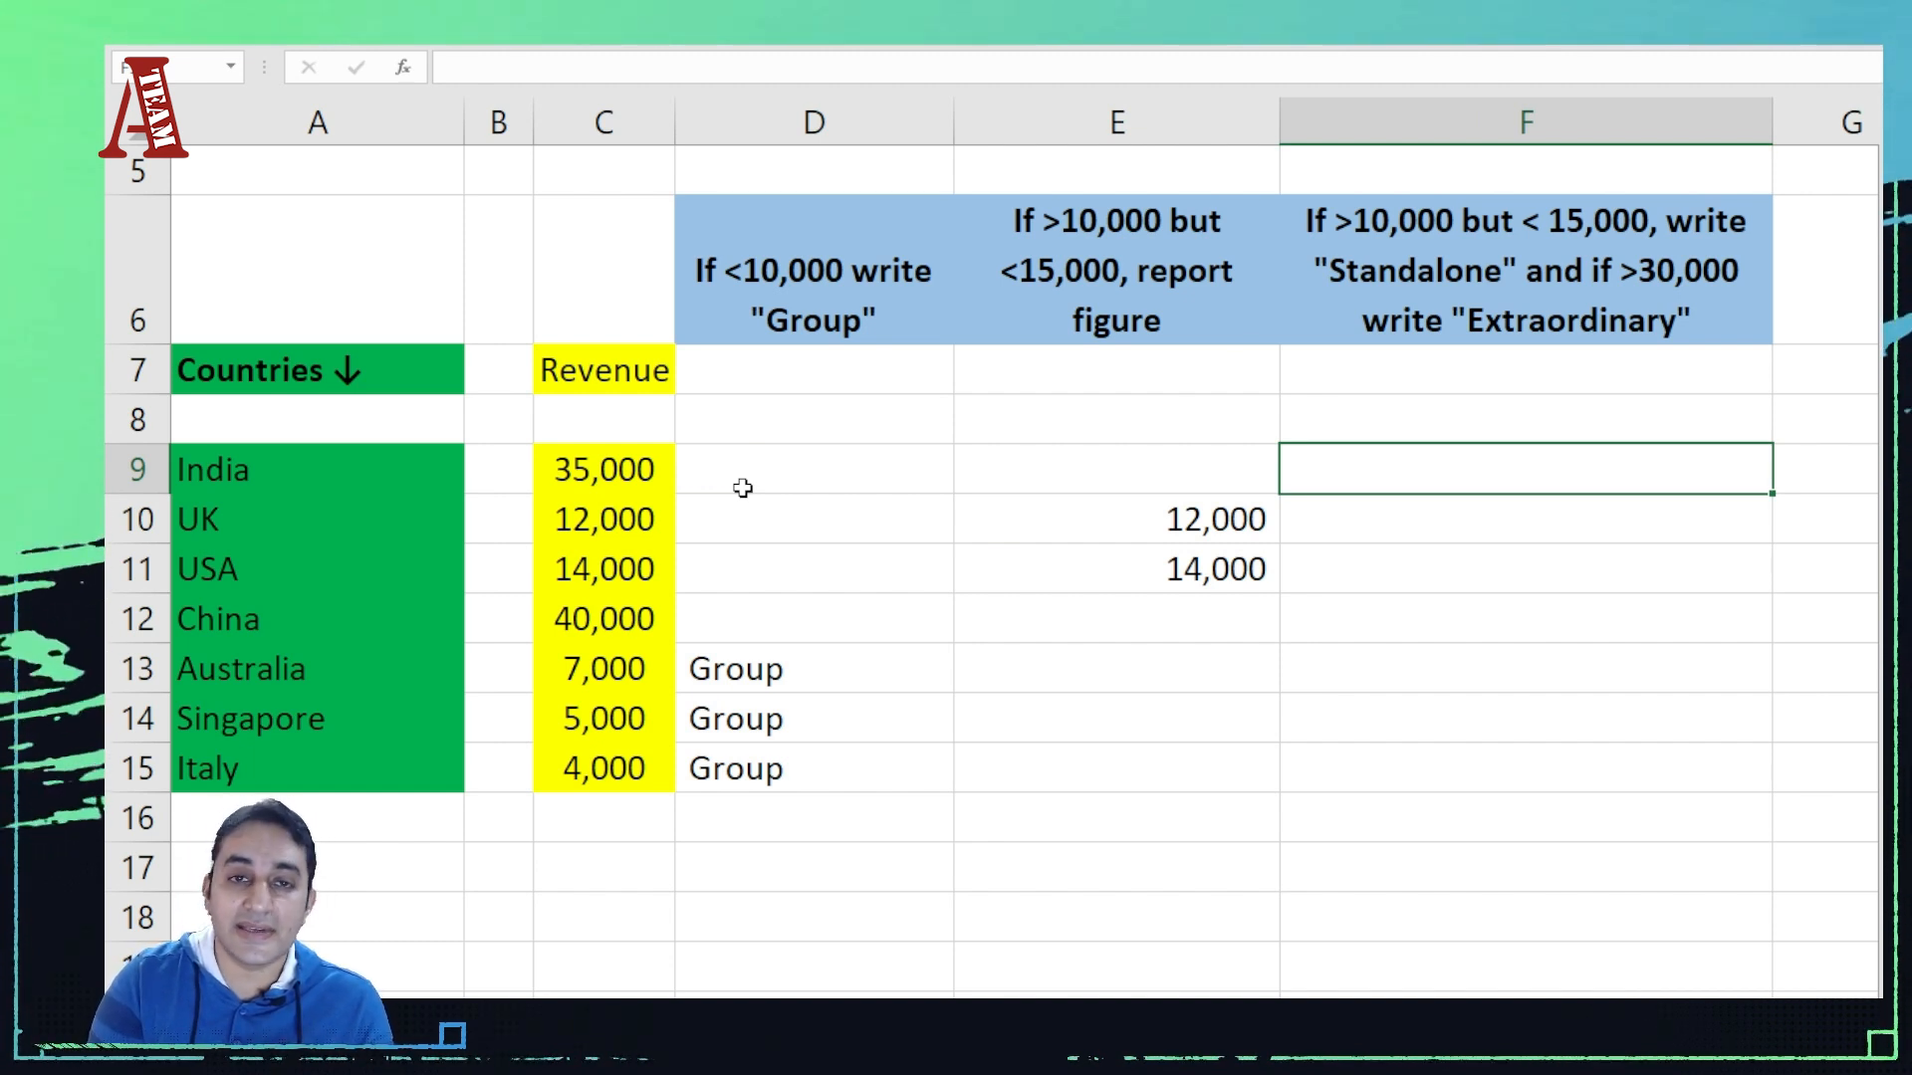
{"action": "type", "text": "=if"}
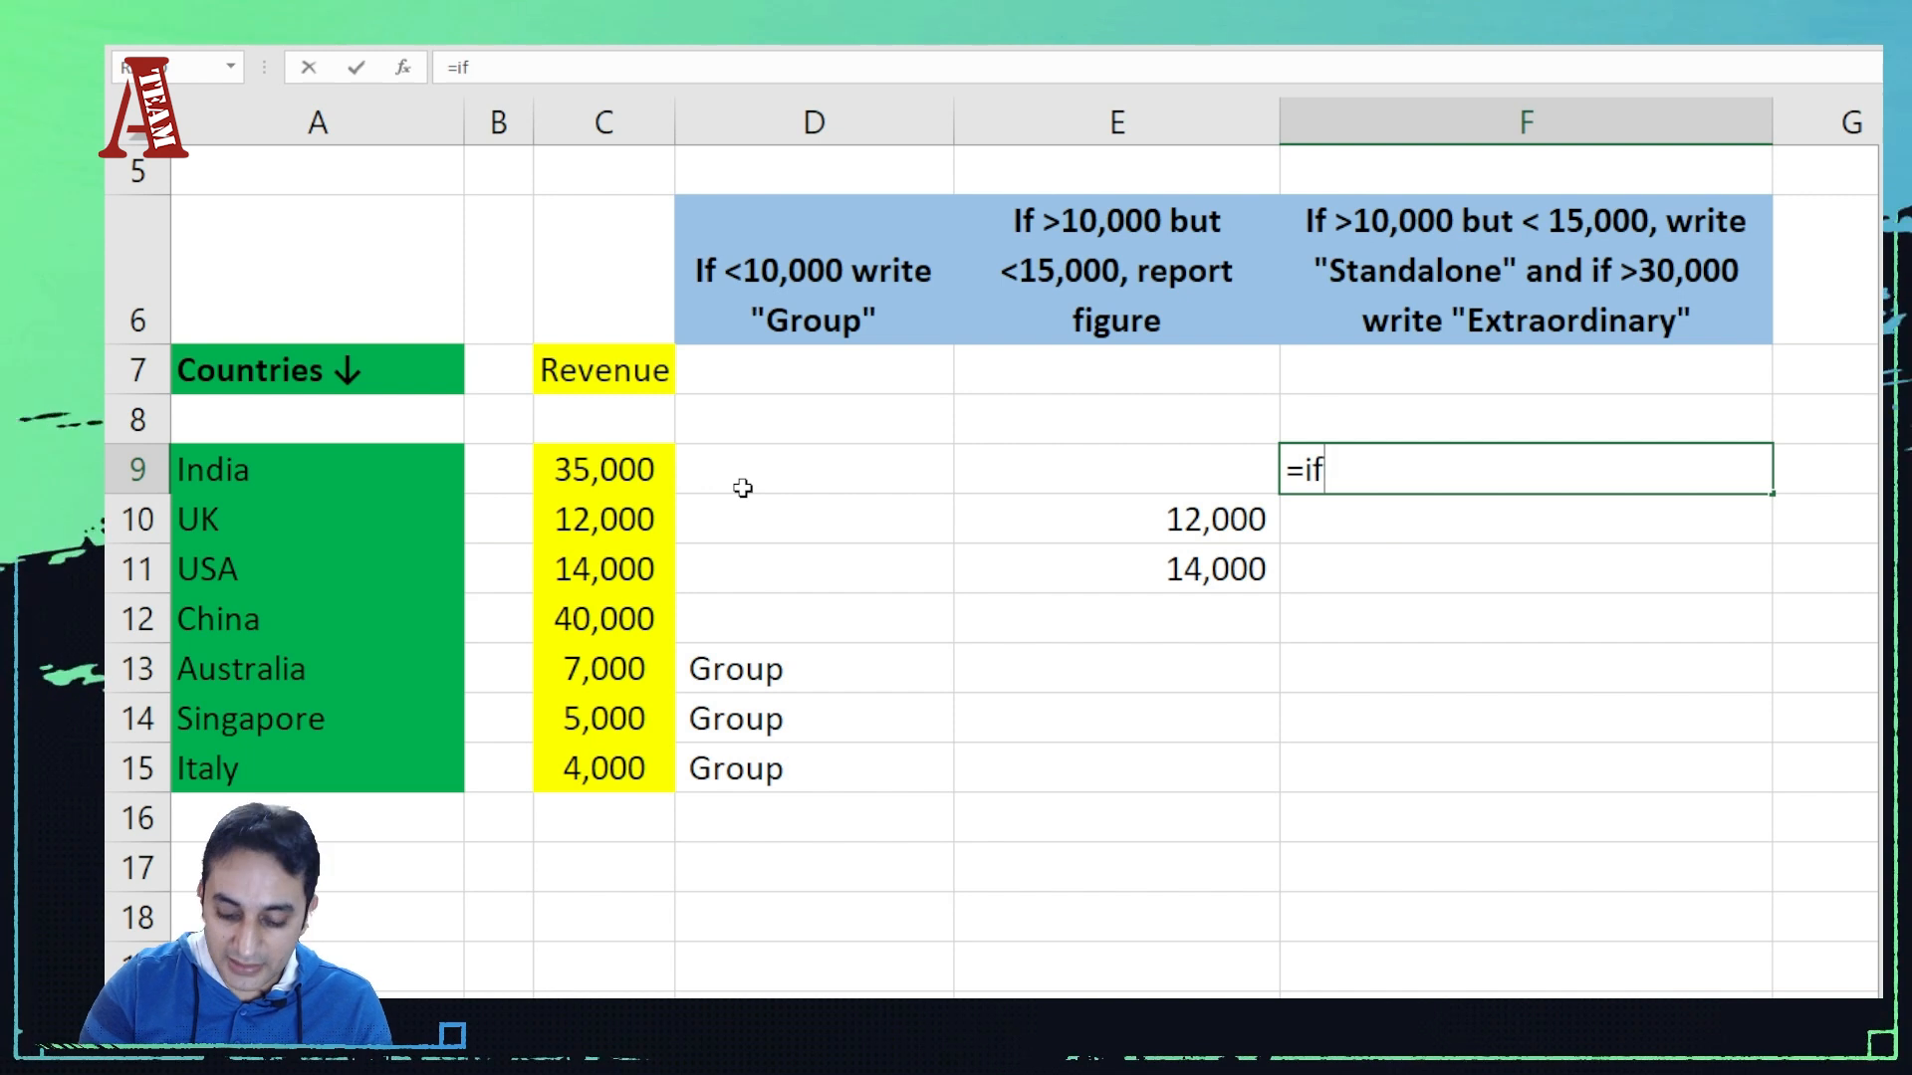
{"action": "type", "text": "(and("}
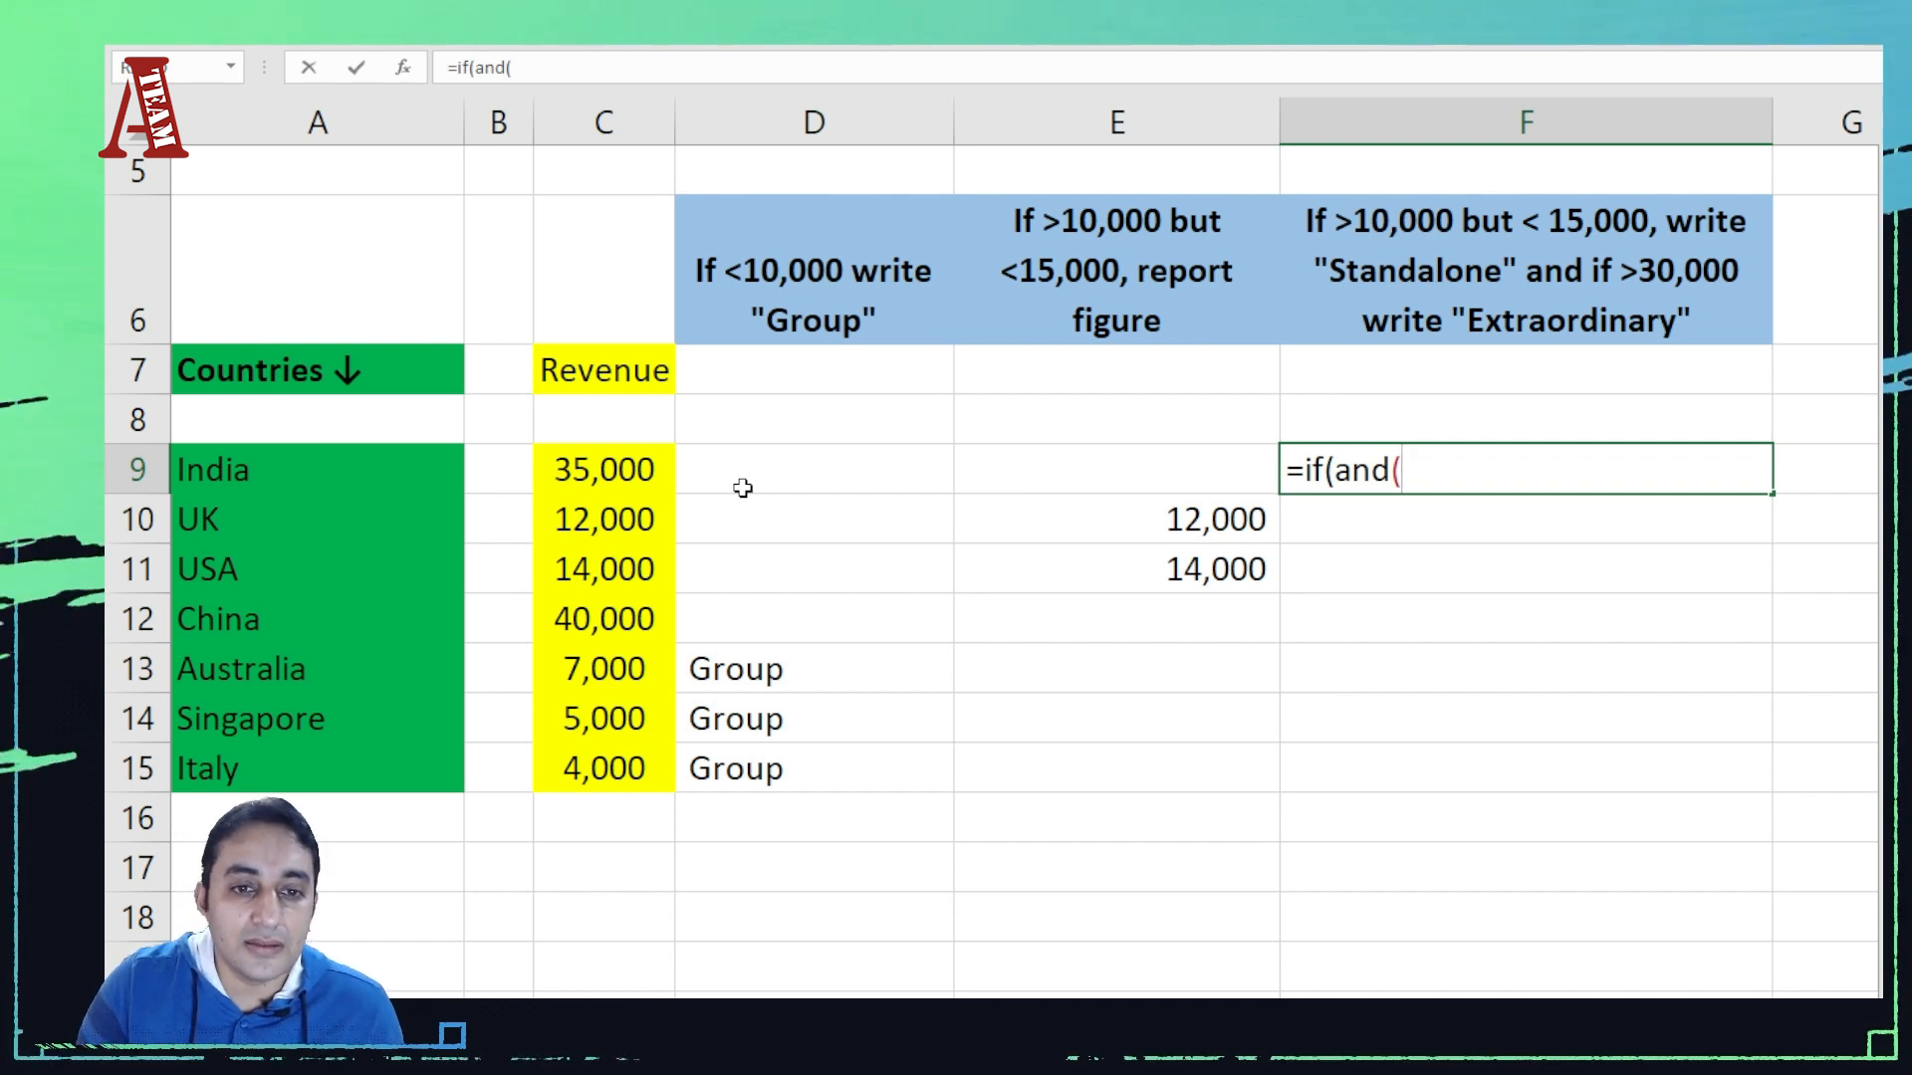
{"action": "key", "text": "Left"}
{"action": "key", "text": "Left"}
{"action": "key", "text": "Left"}
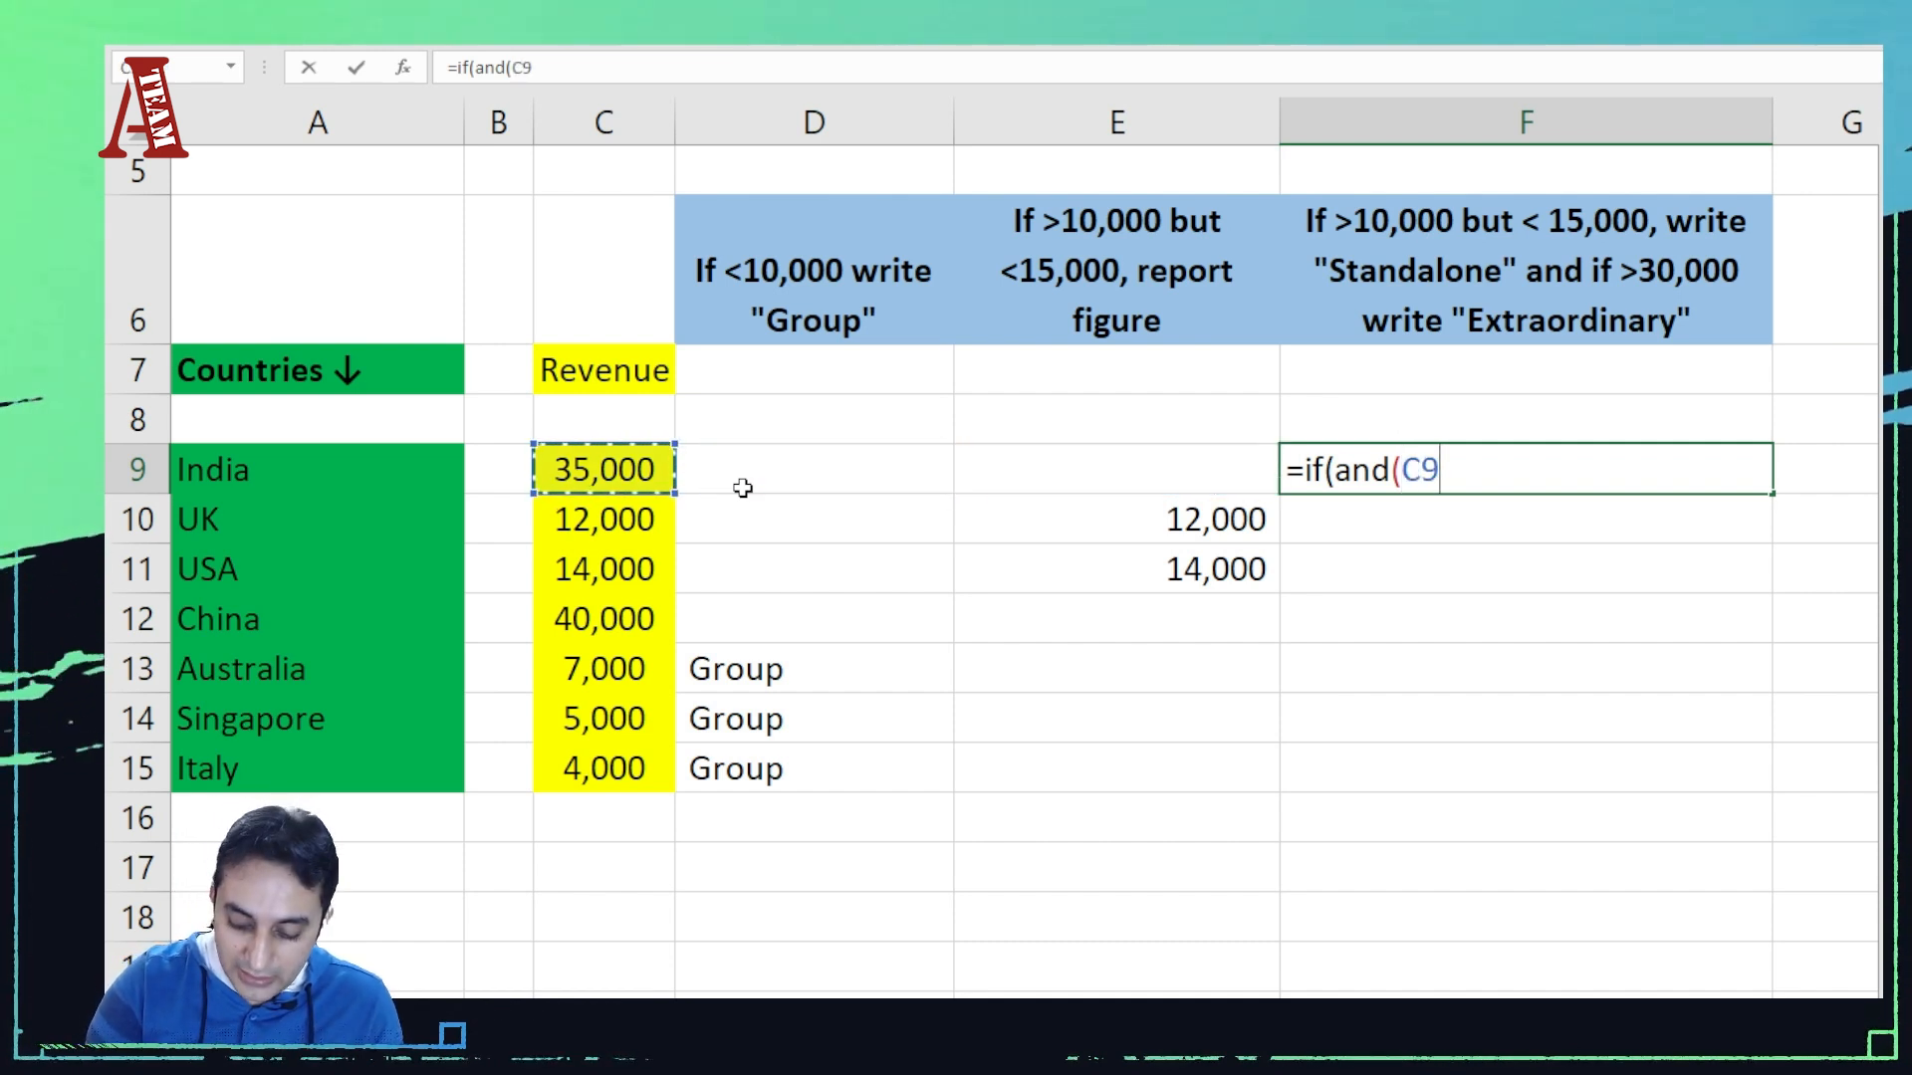
{"action": "type", "text": ">100"}
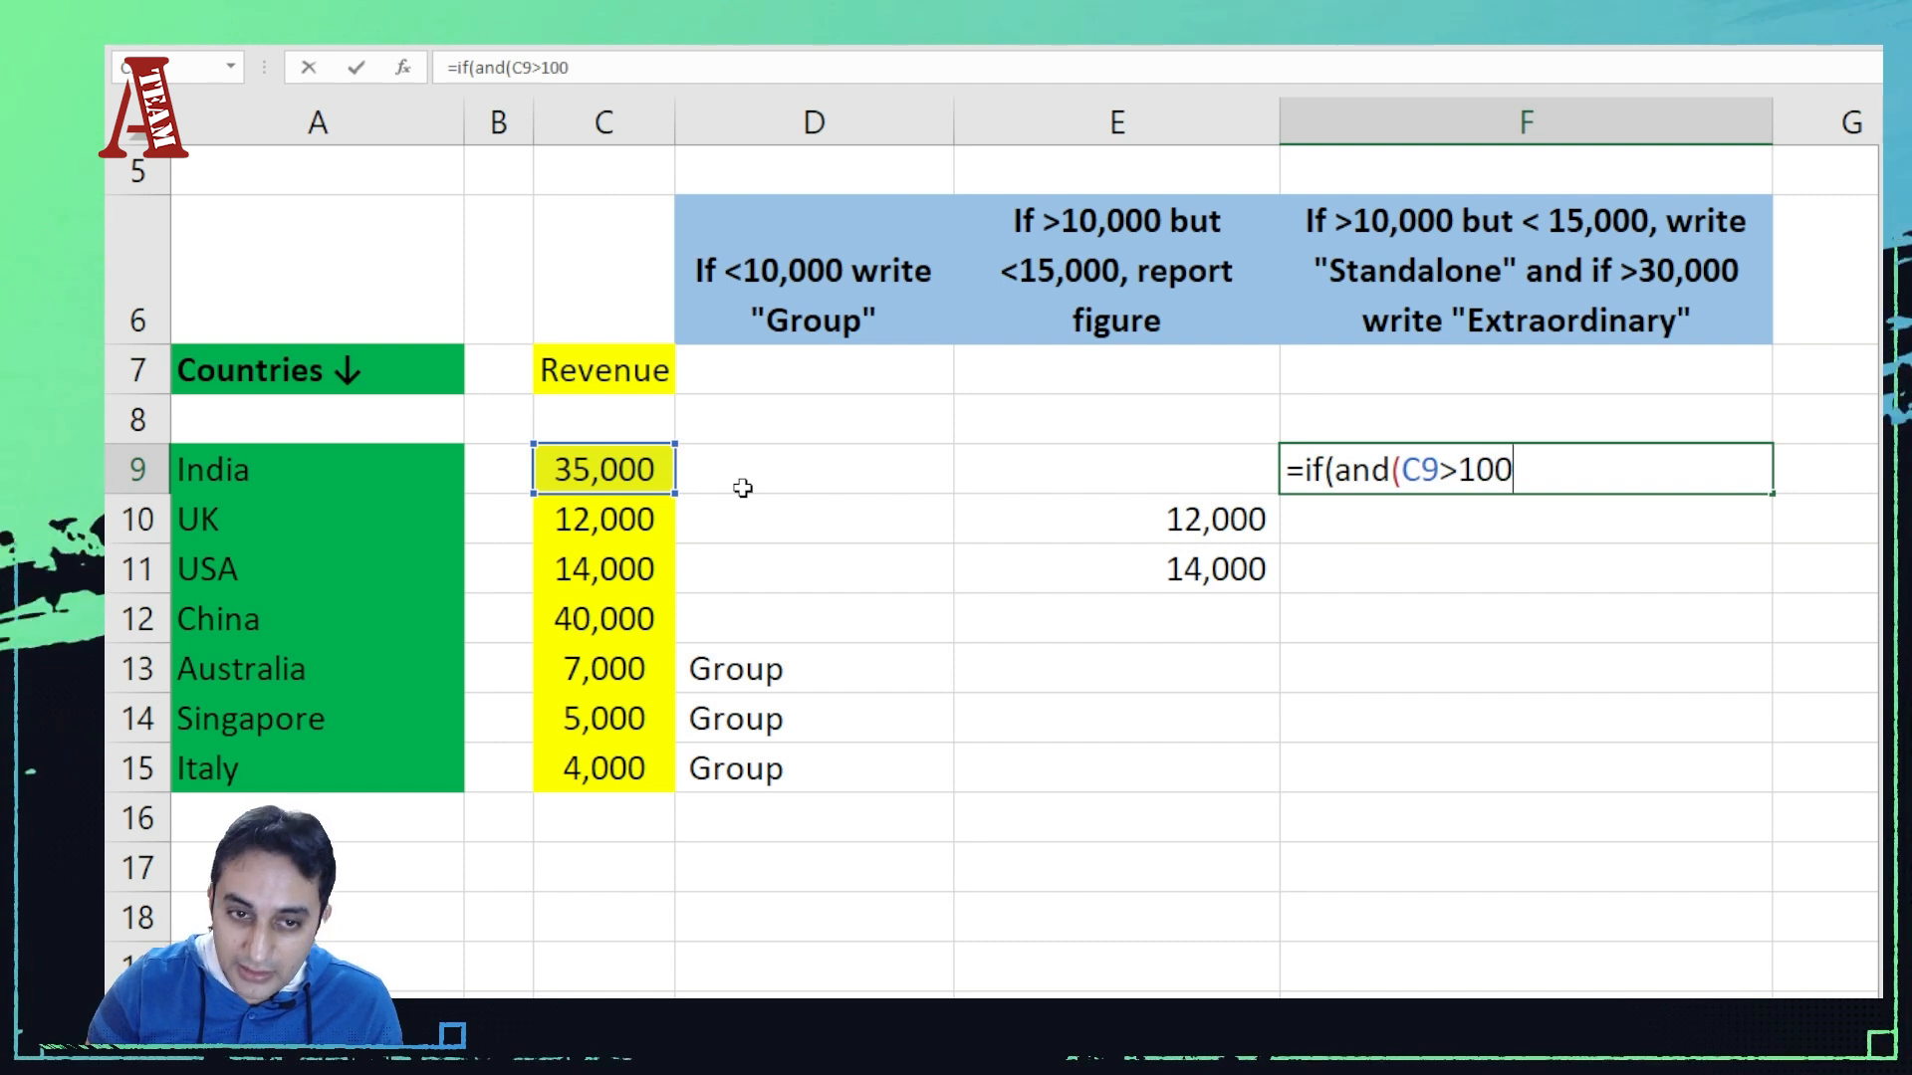
{"action": "type", "text": "00,"}
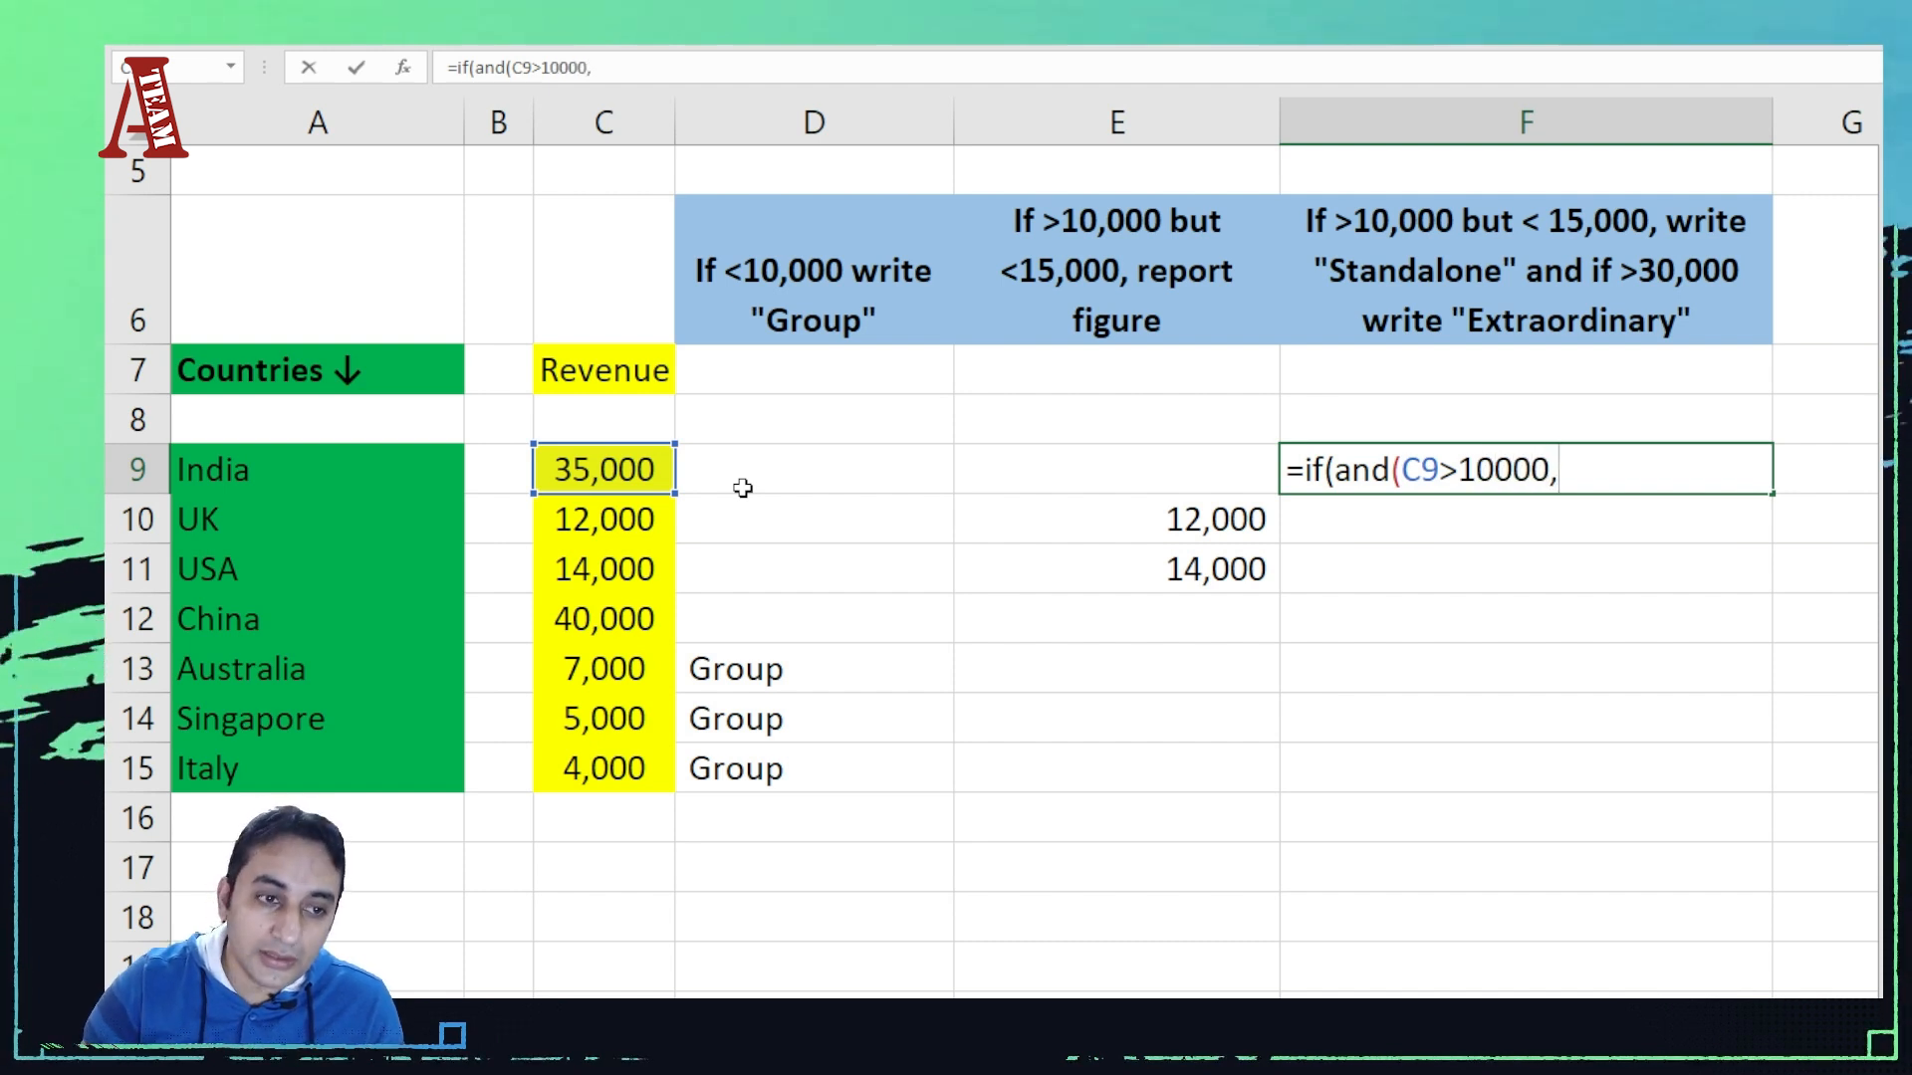
Step: Add C9<15000 as the second condition of the AND test in the F9 formula and close the test
{"action": "key", "text": "Left"}
{"action": "key", "text": "Left"}
{"action": "key", "text": "Left"}
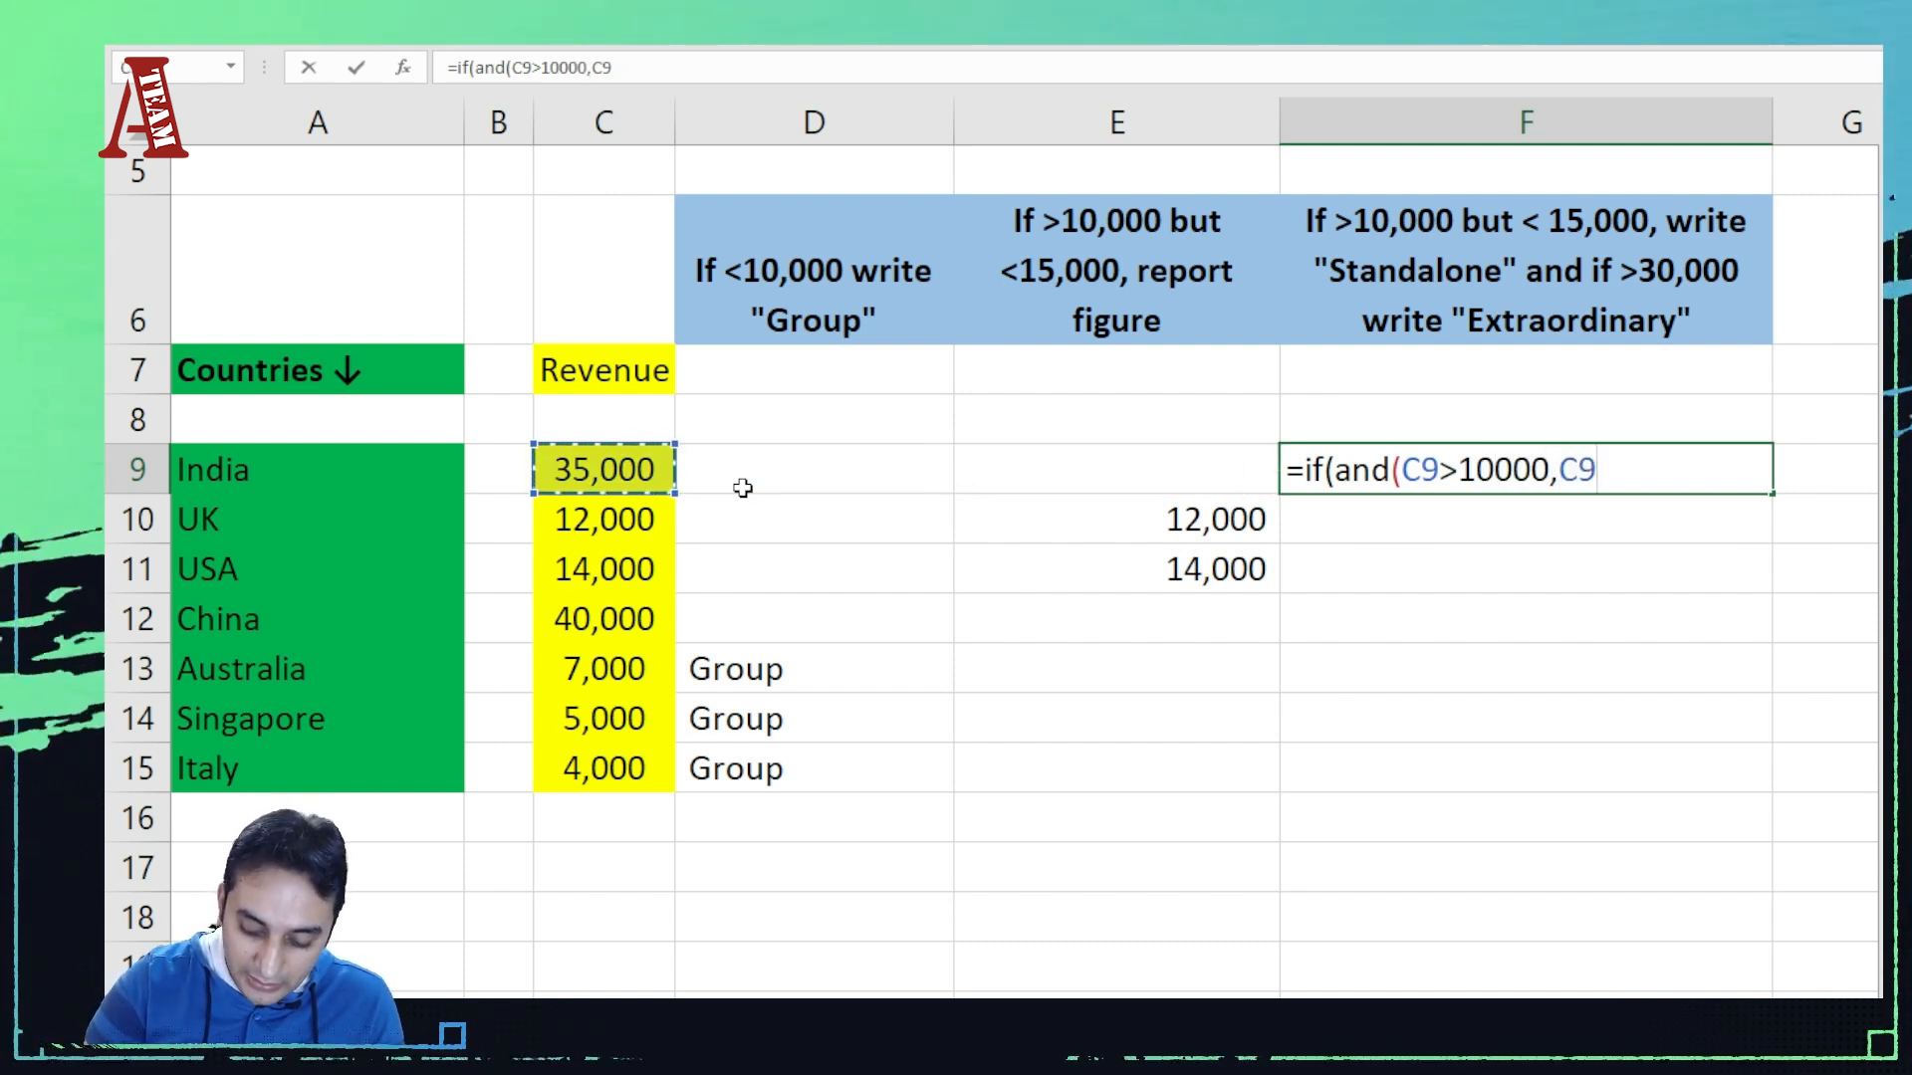
{"action": "type", "text": "<15"}
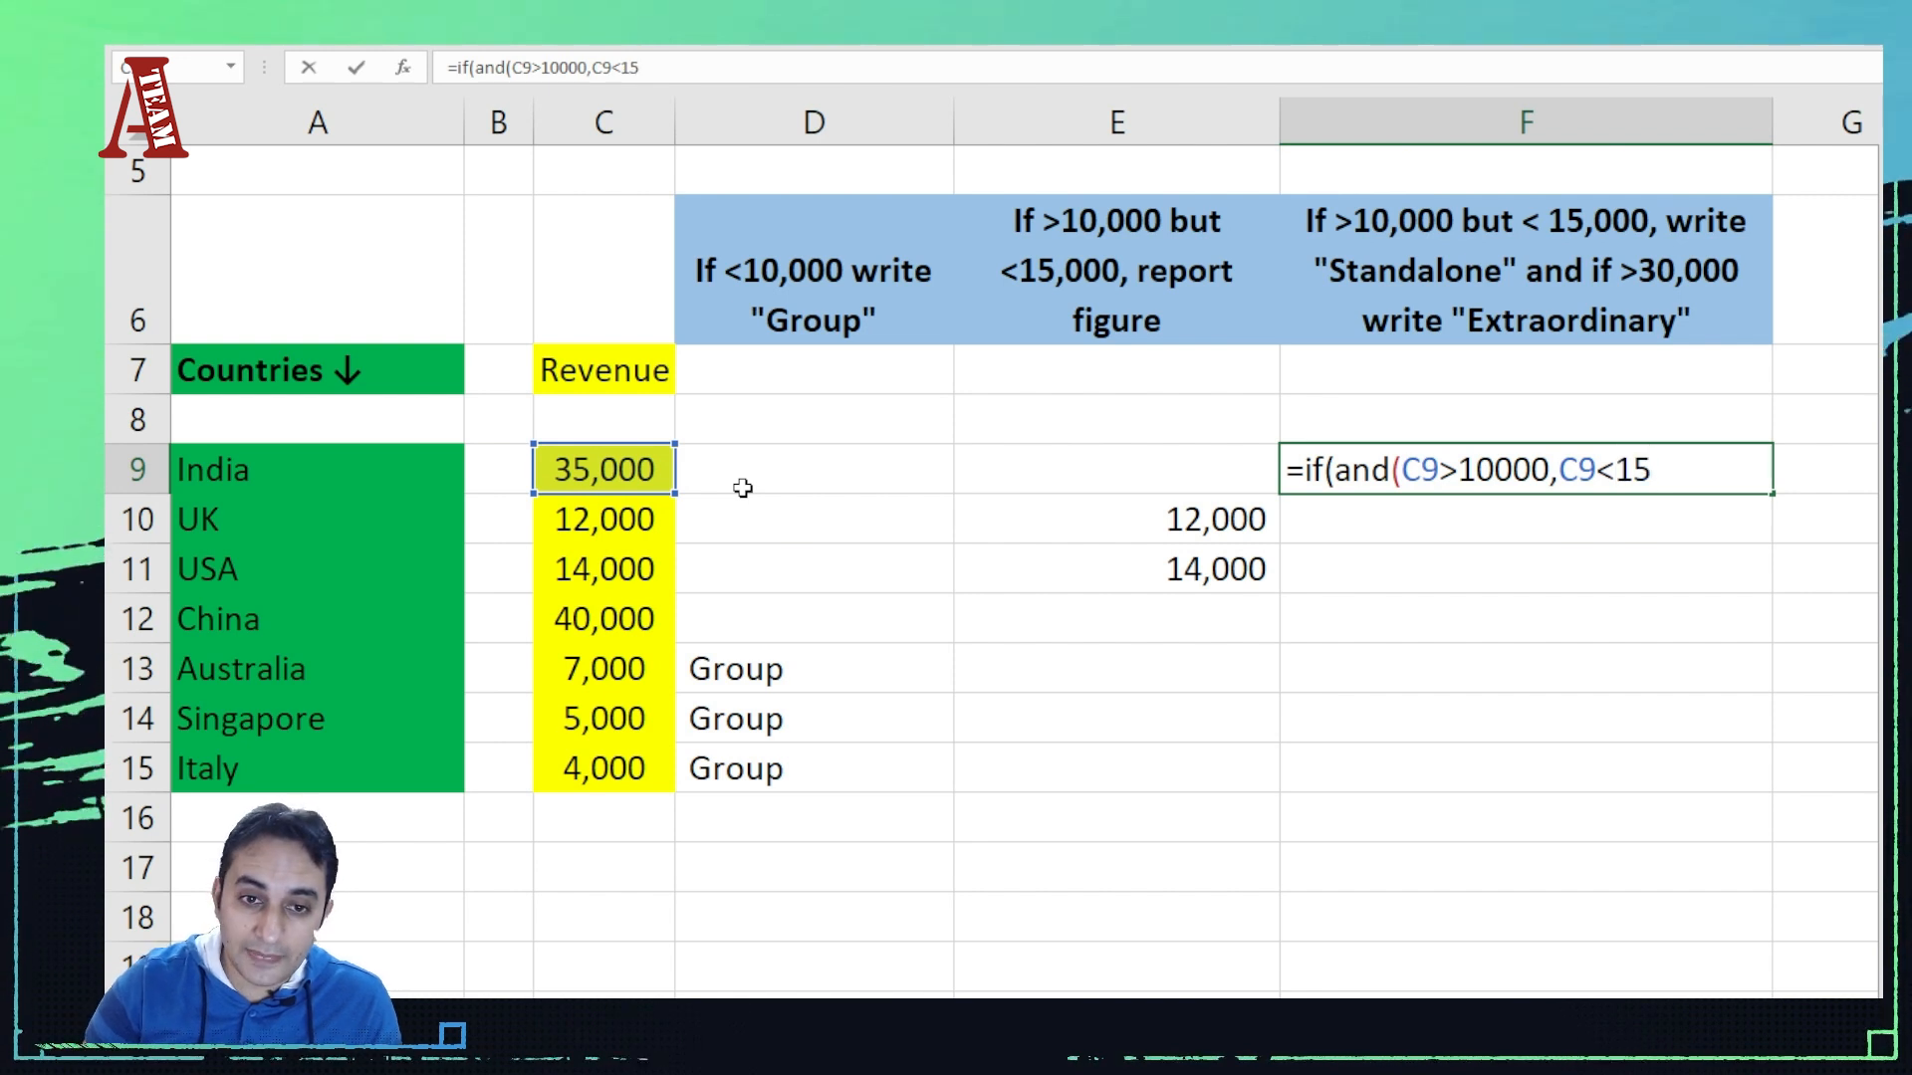
{"action": "type", "text": "000"}
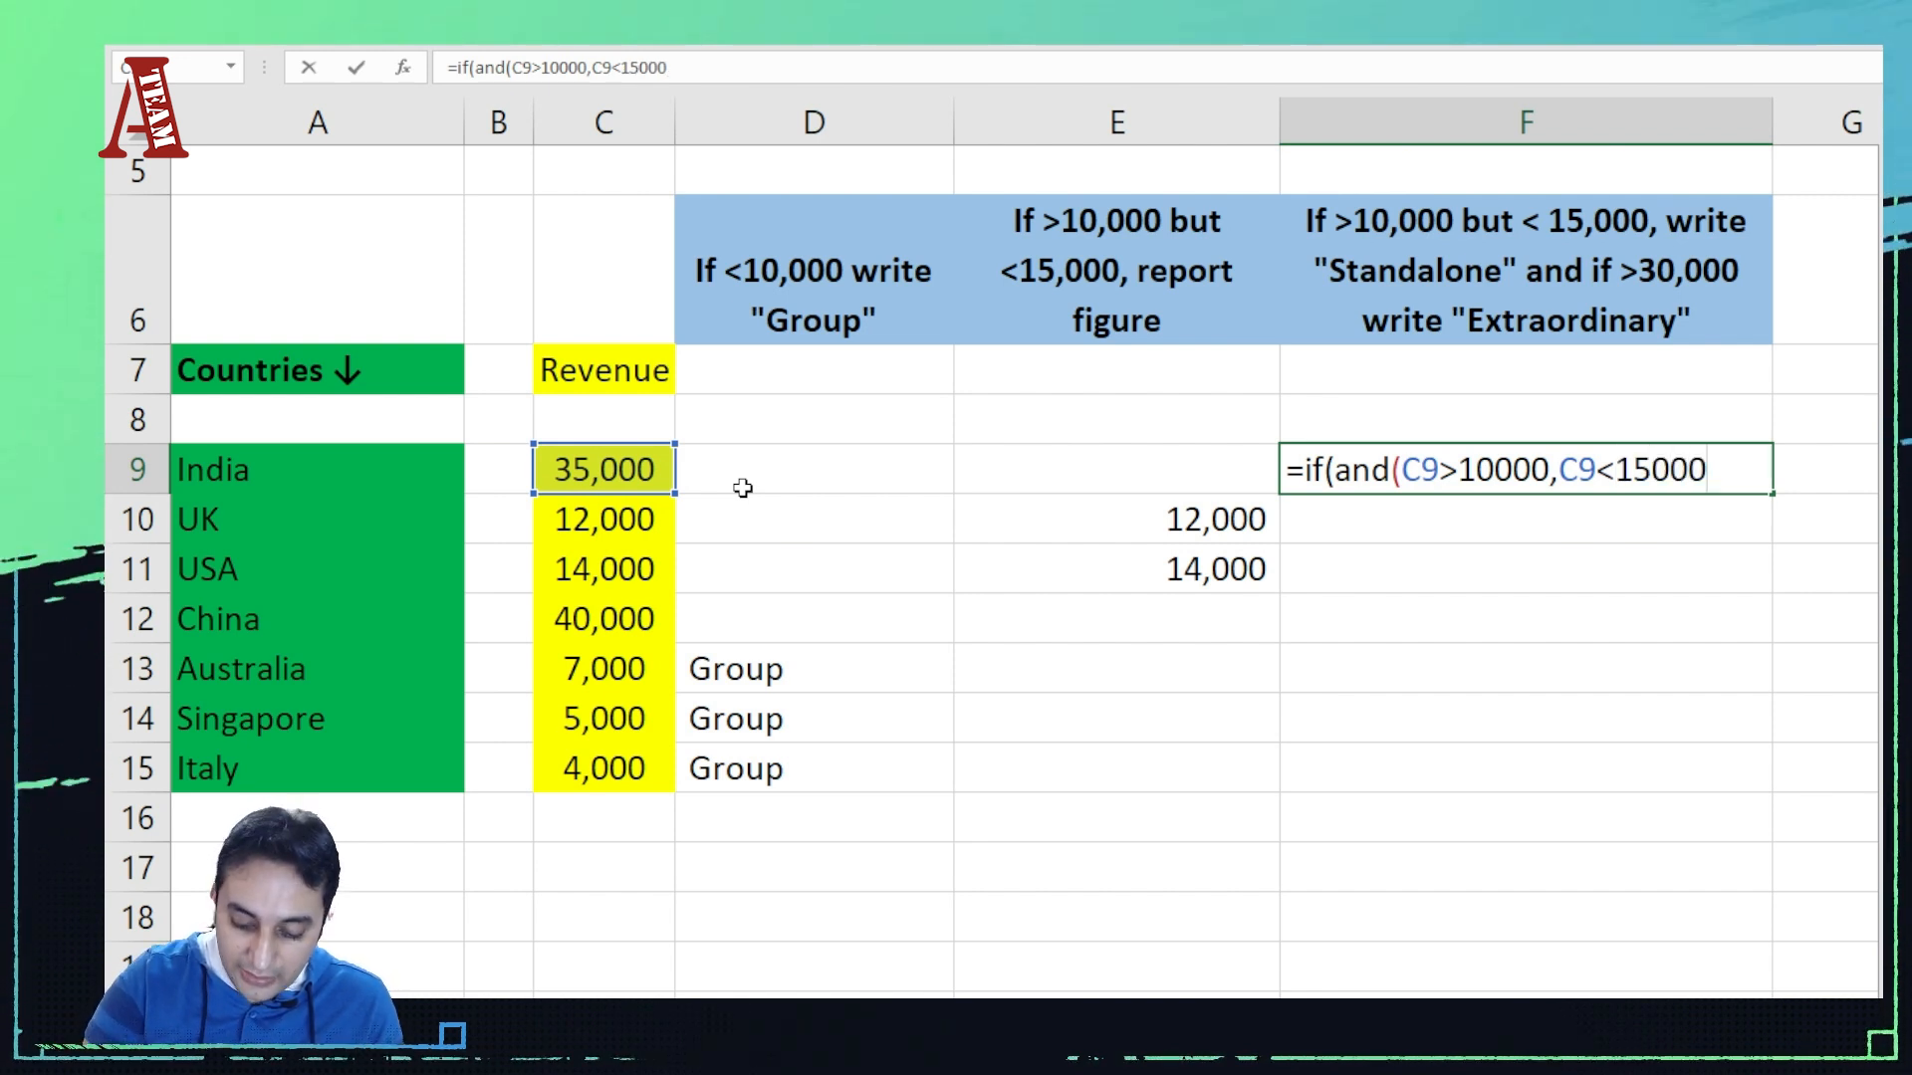
{"action": "type", "text": "),"}
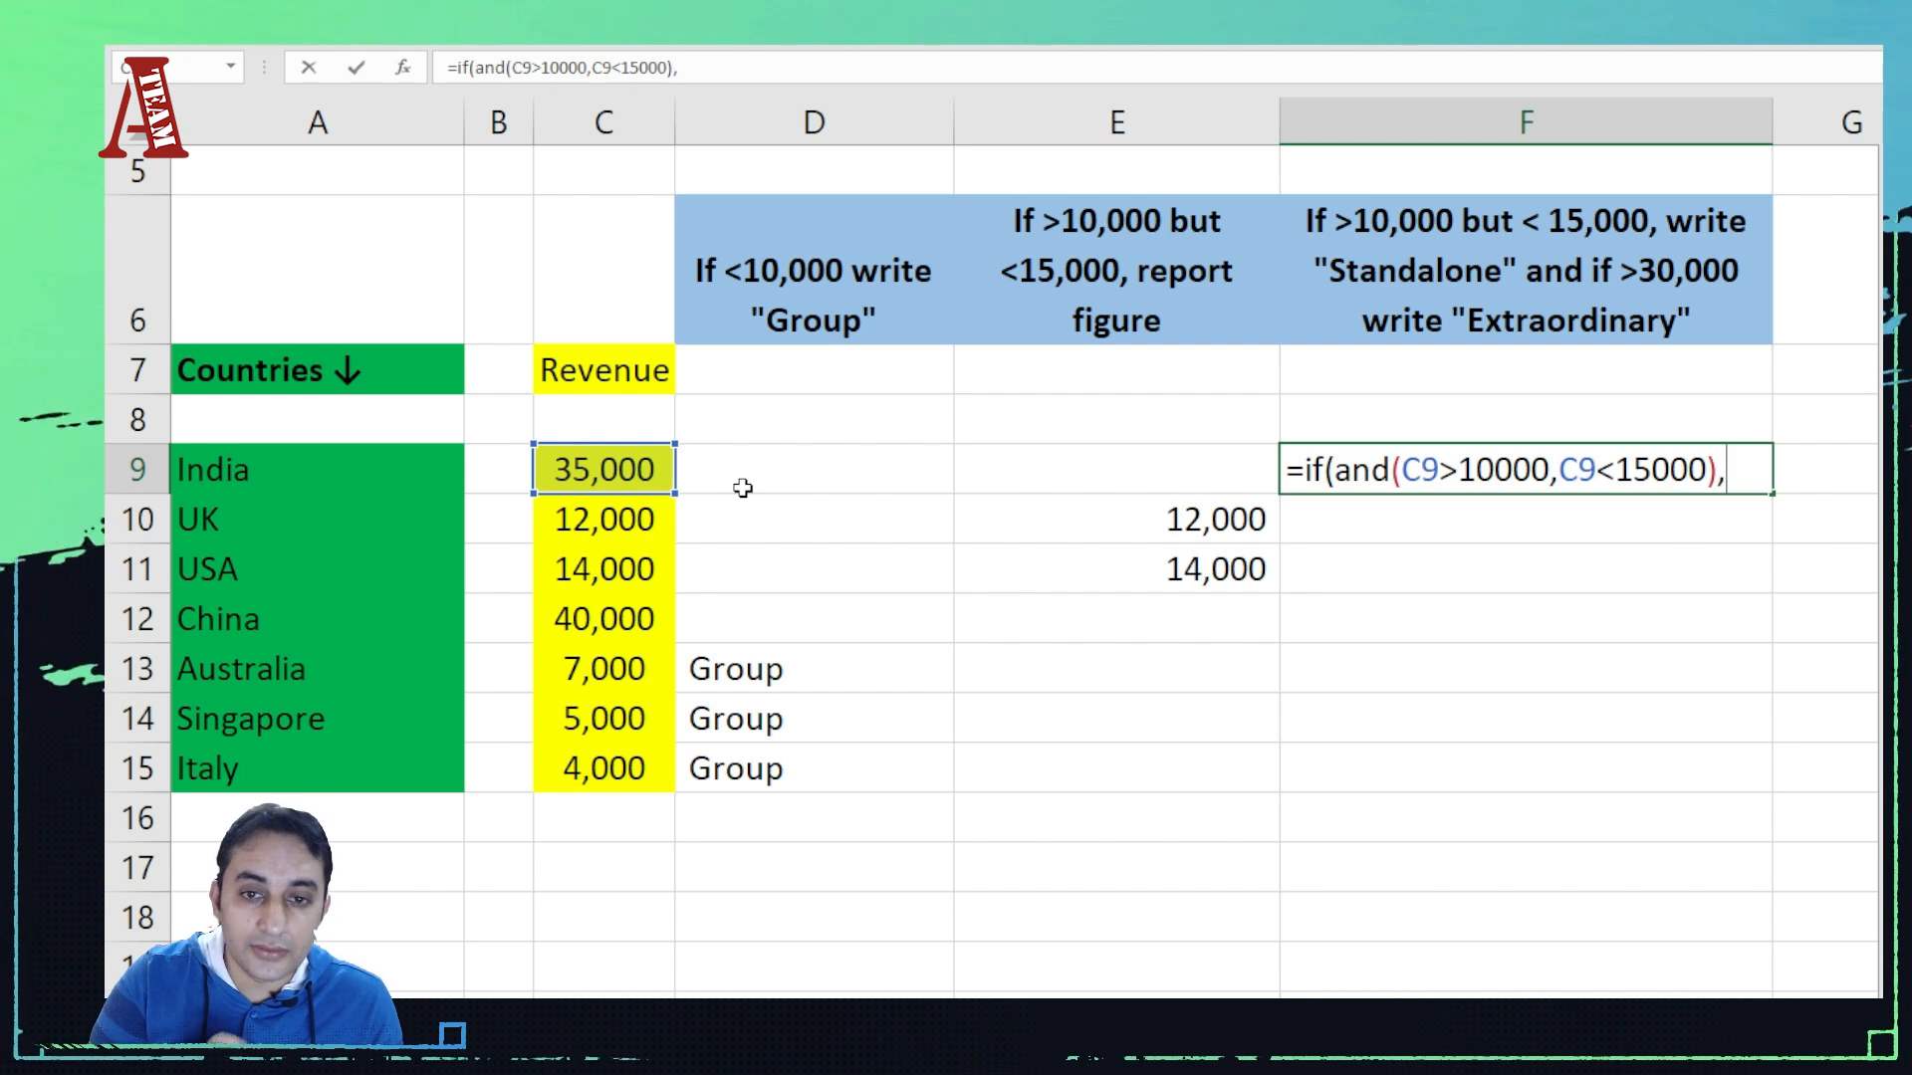
Step: Make the F9 formula return "Standalone" when the AND test is true
{"action": "type", "text": "\""}
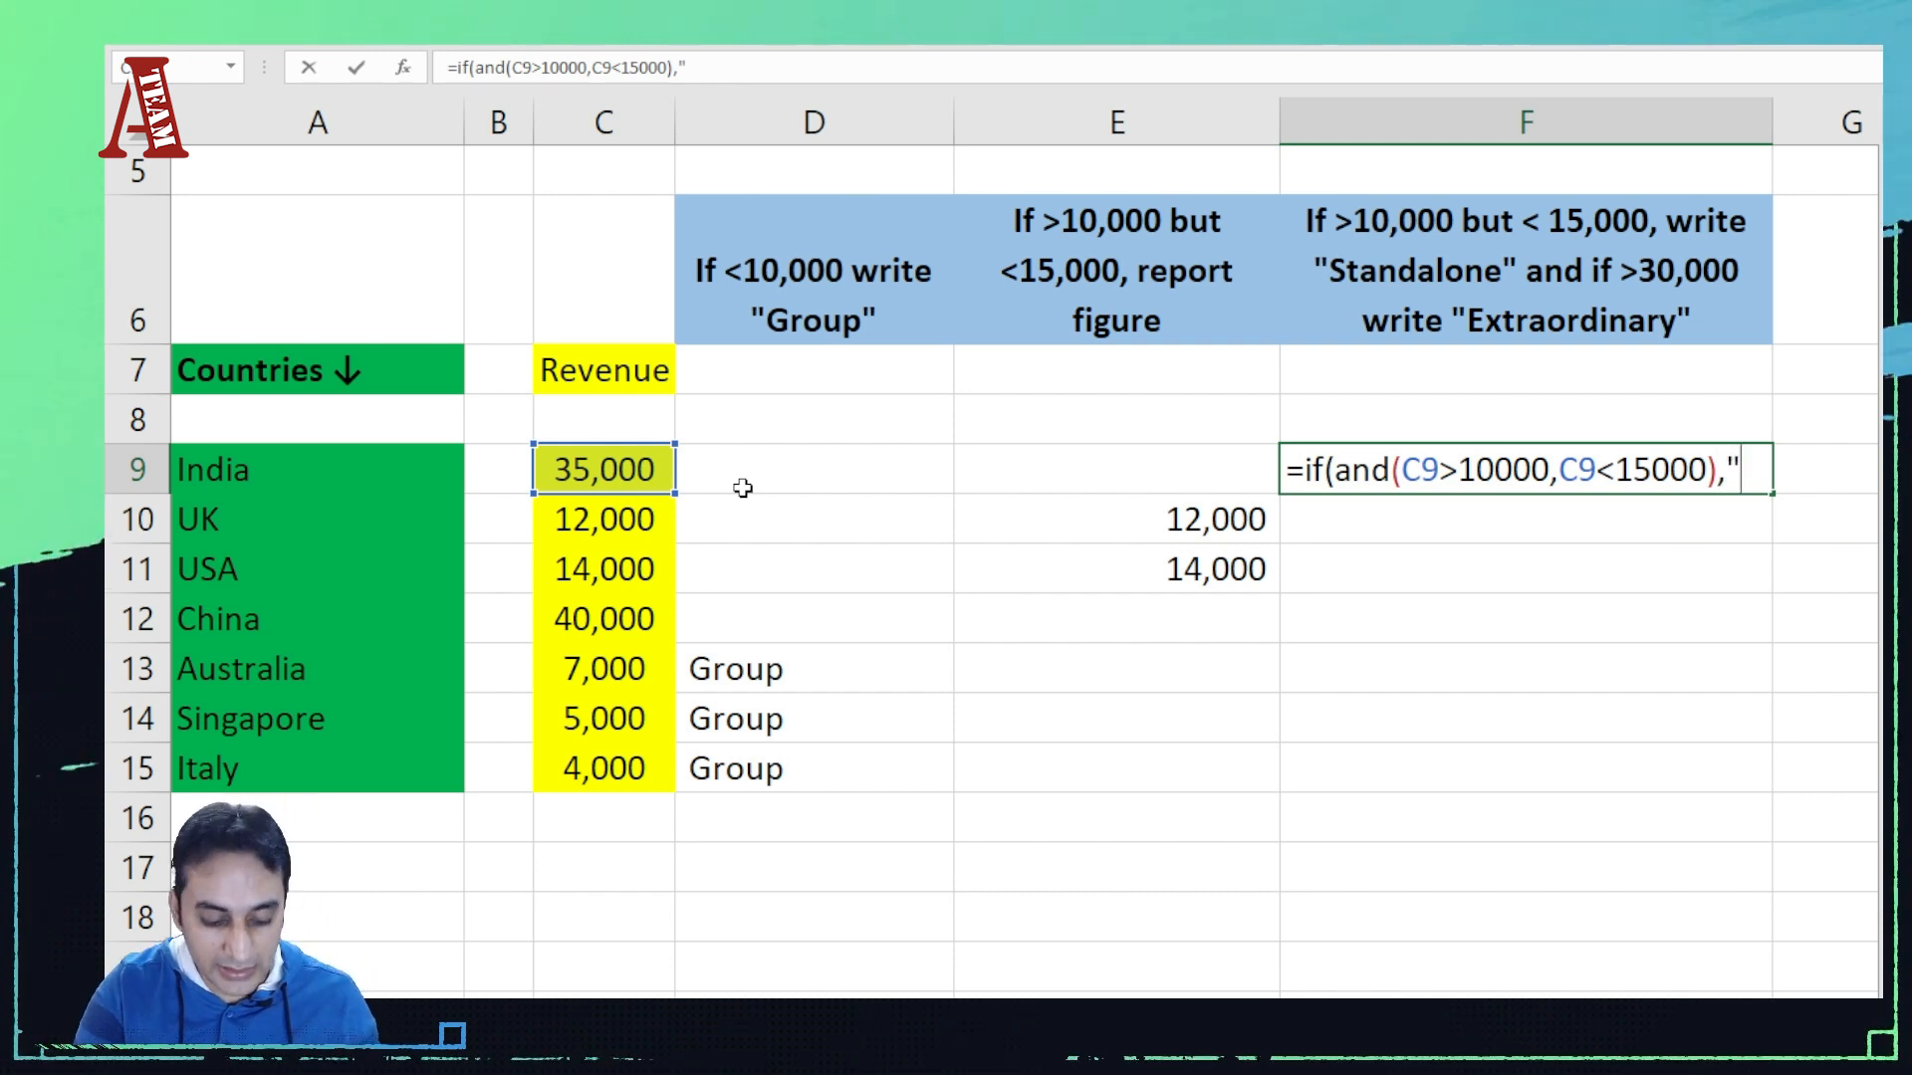
{"action": "type", "text": "Stand"}
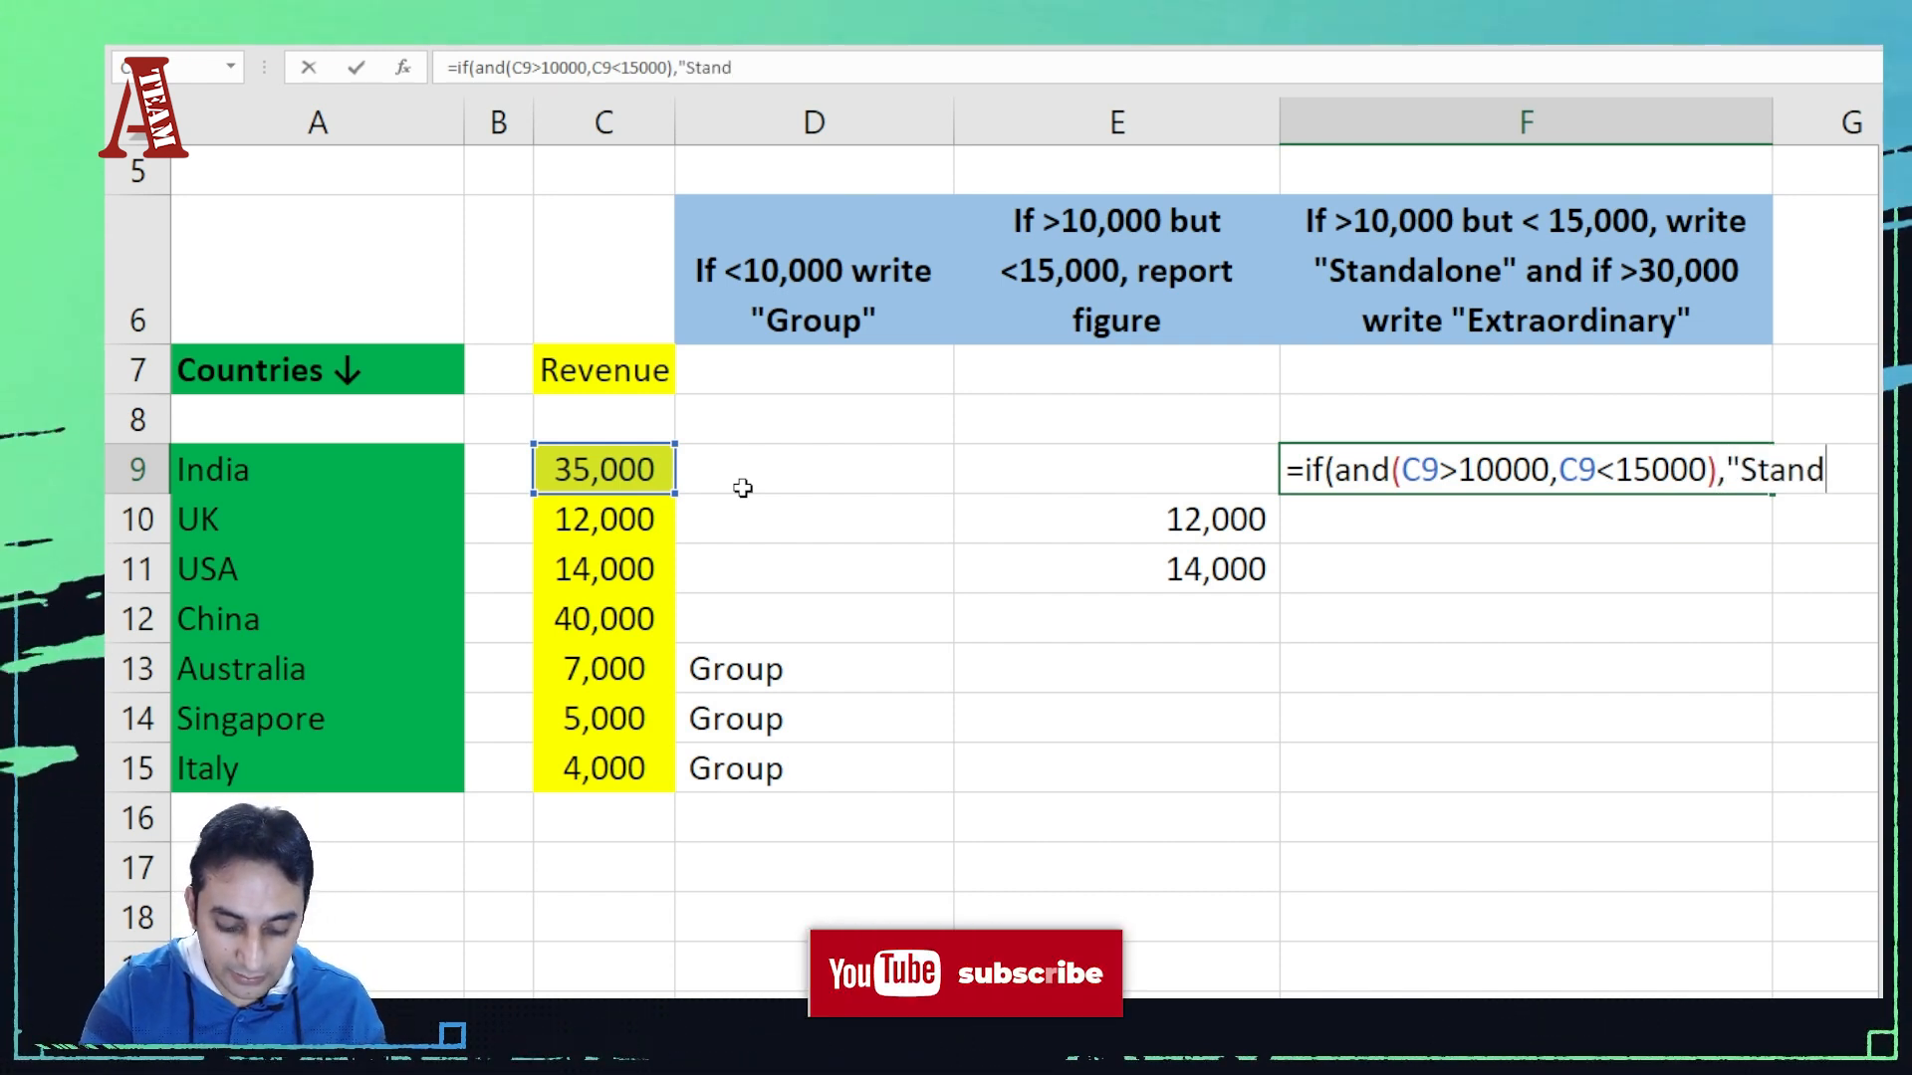
{"action": "type", "text": "alone"}
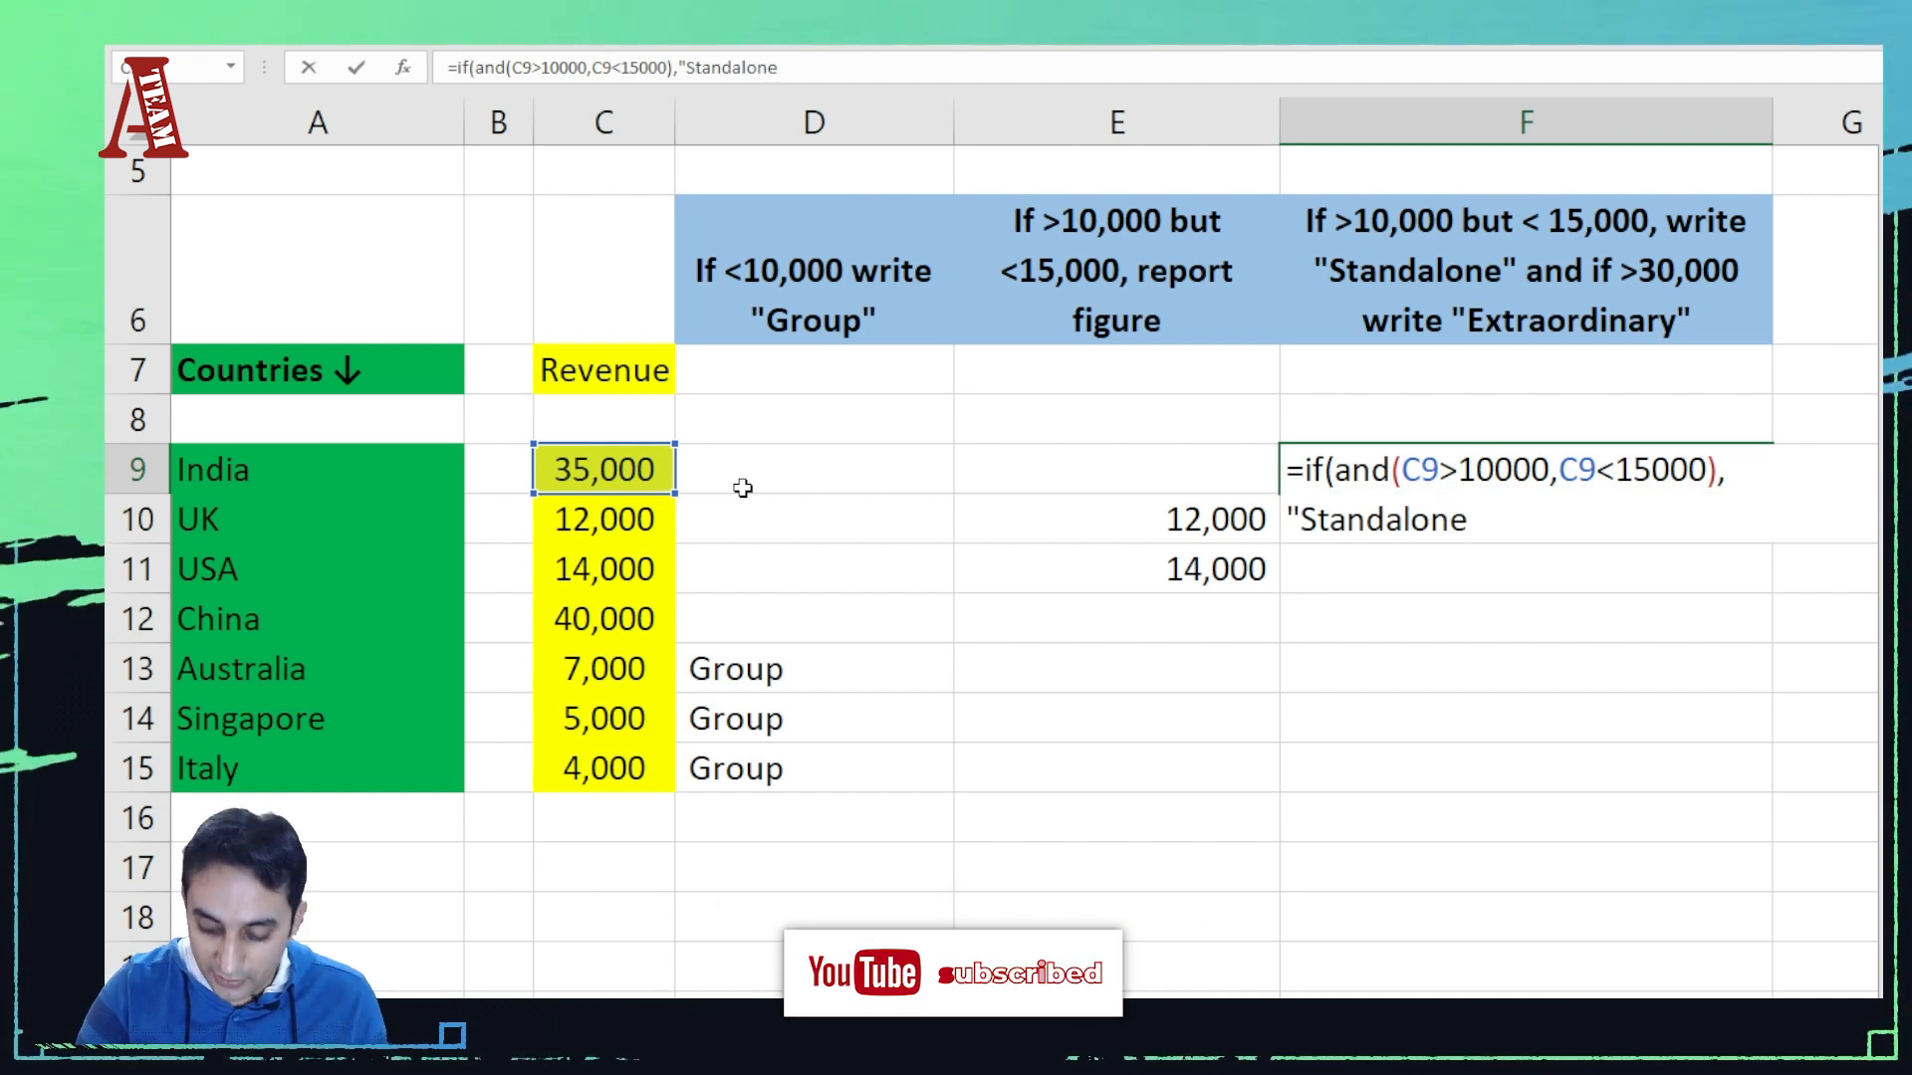
{"action": "type", "text": "\""}
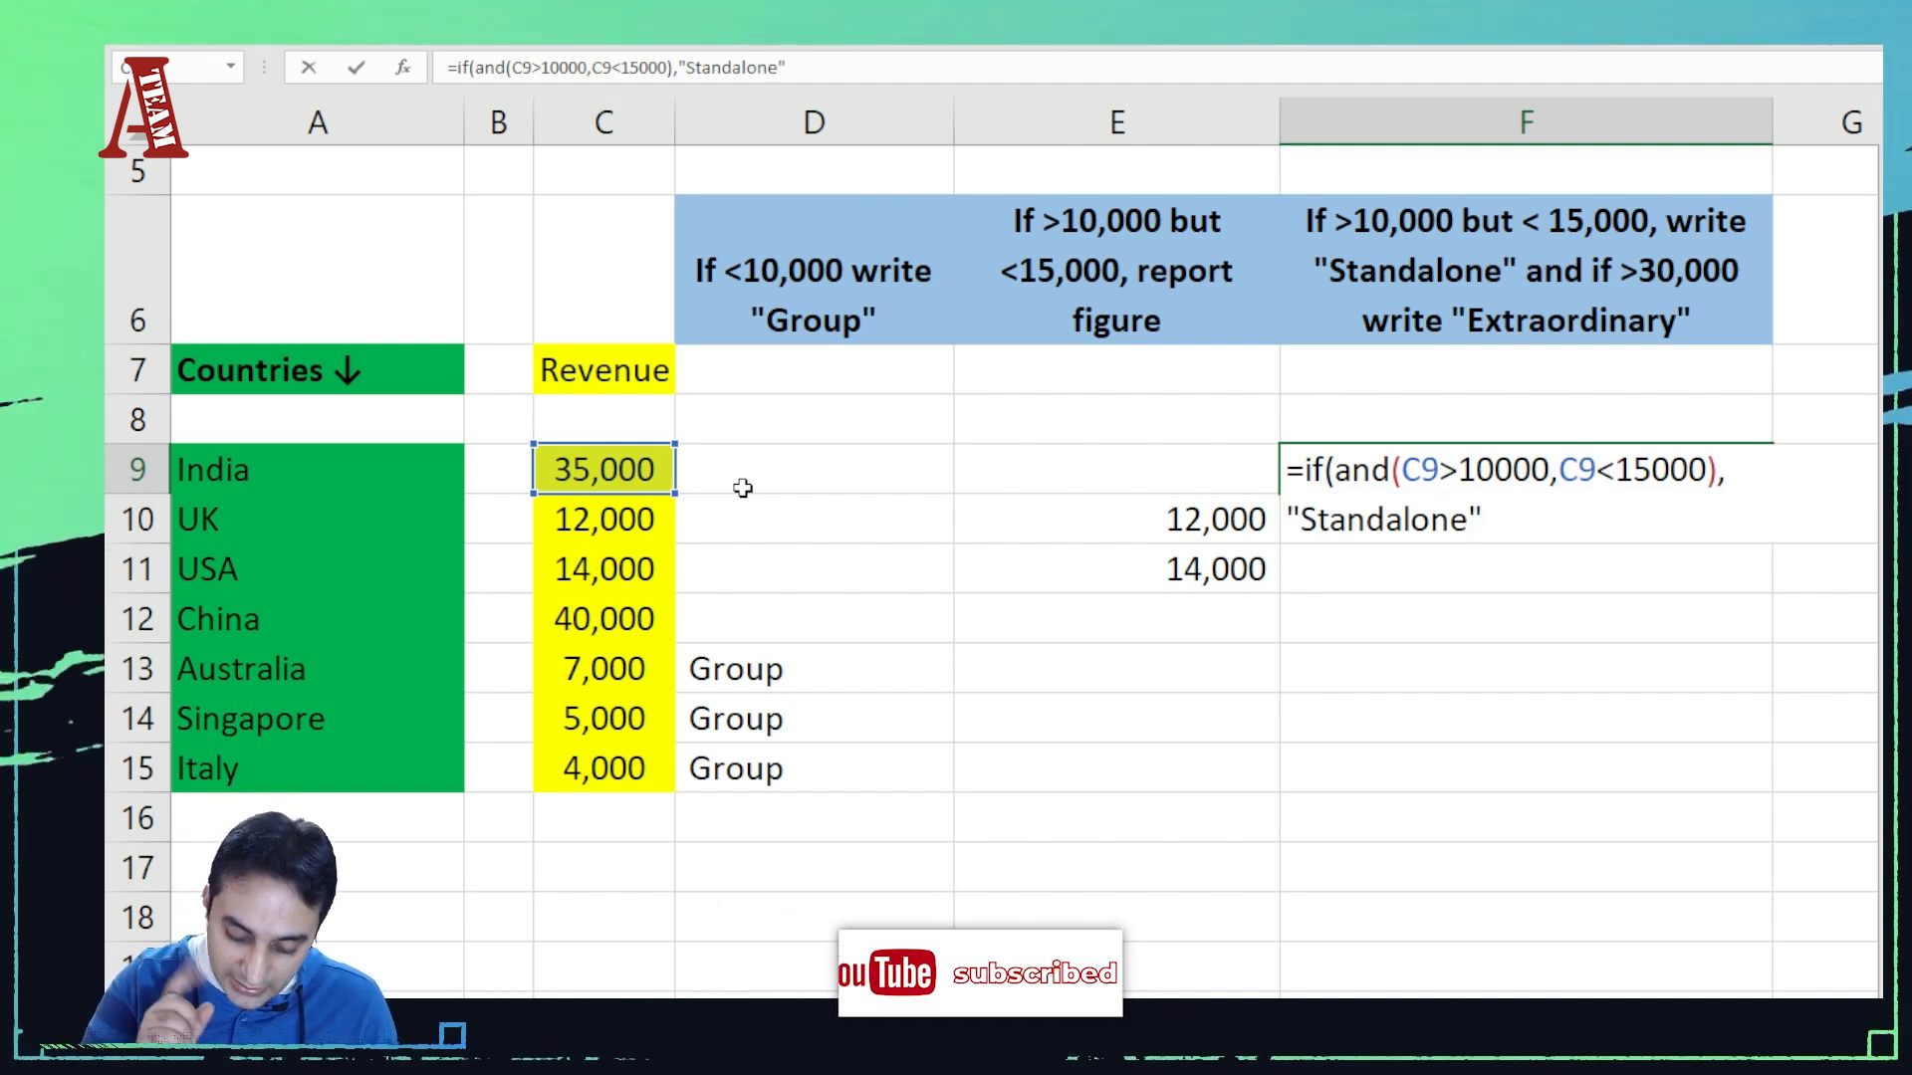
{"action": "type", "text": ","}
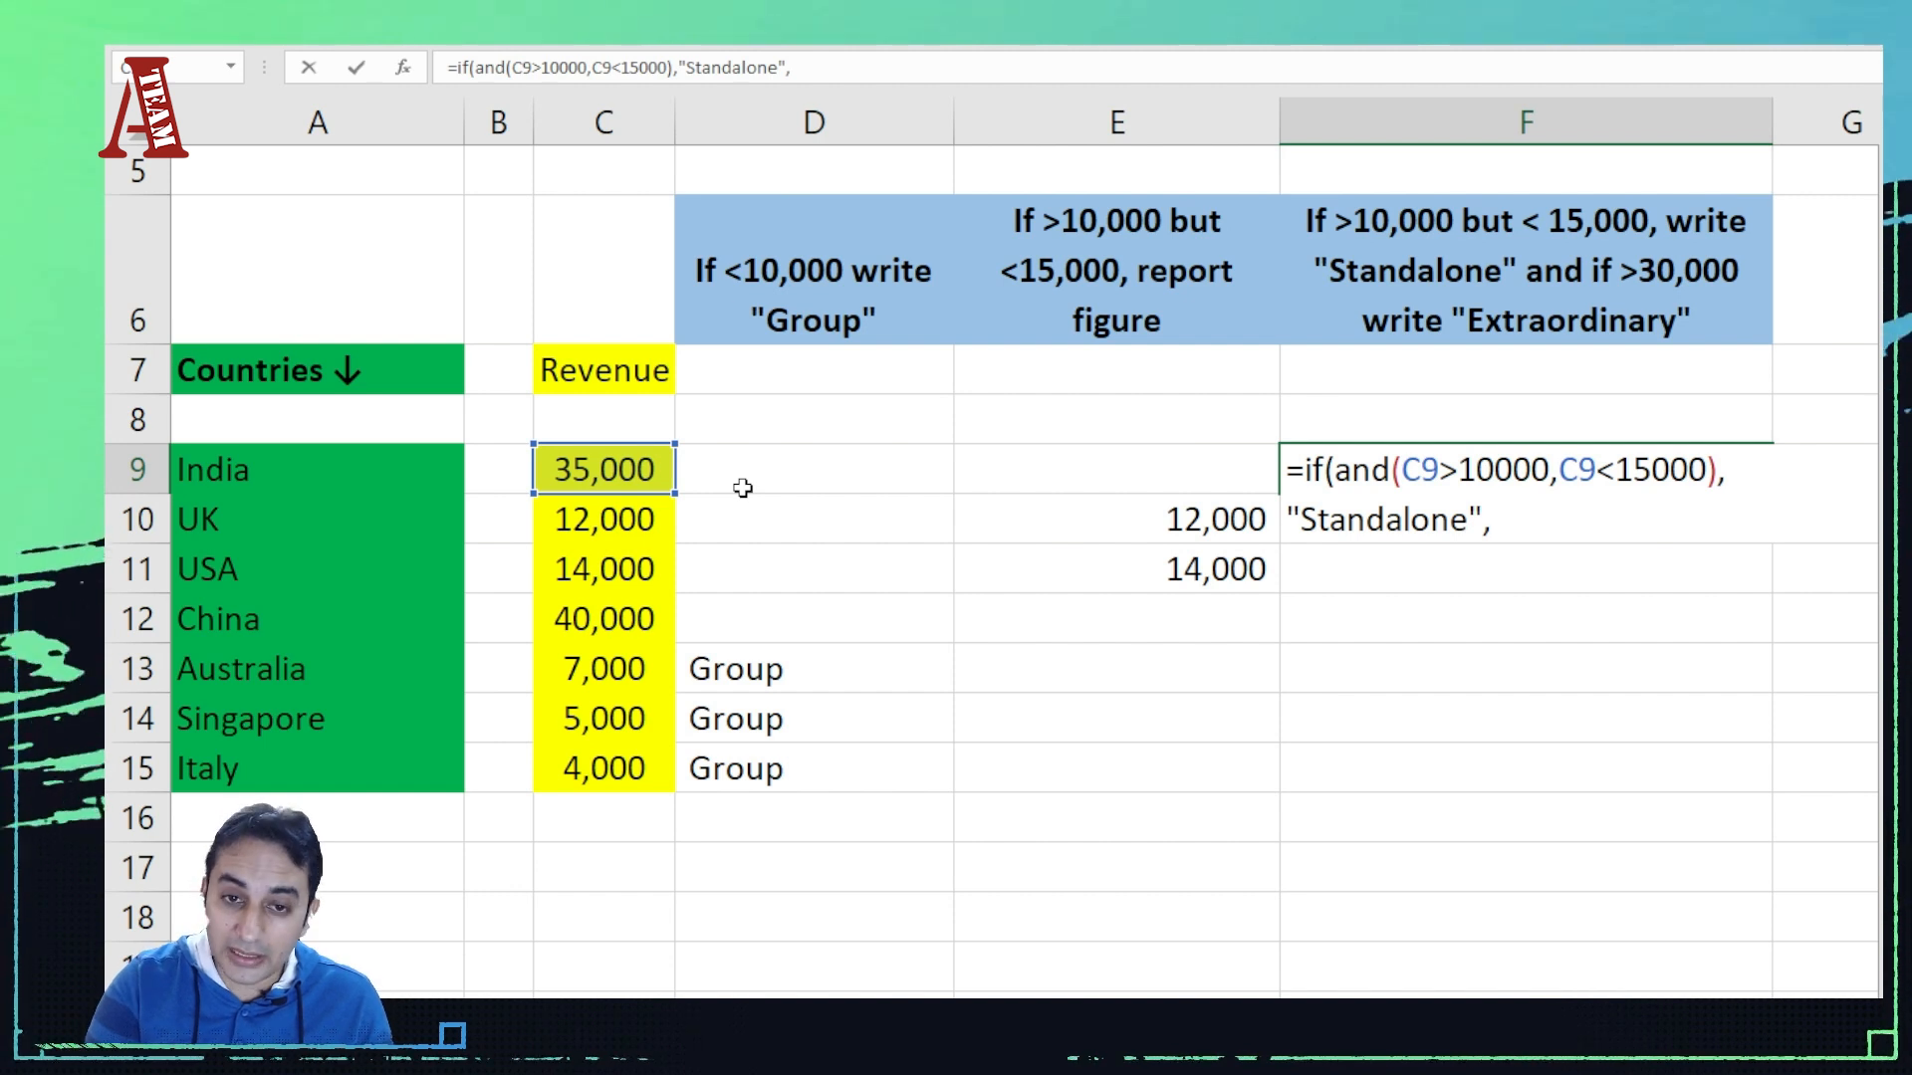
Step: Nest a second IF with the condition C9>30000 as the false argument of the F9 formula
{"action": "type", "text": "if"}
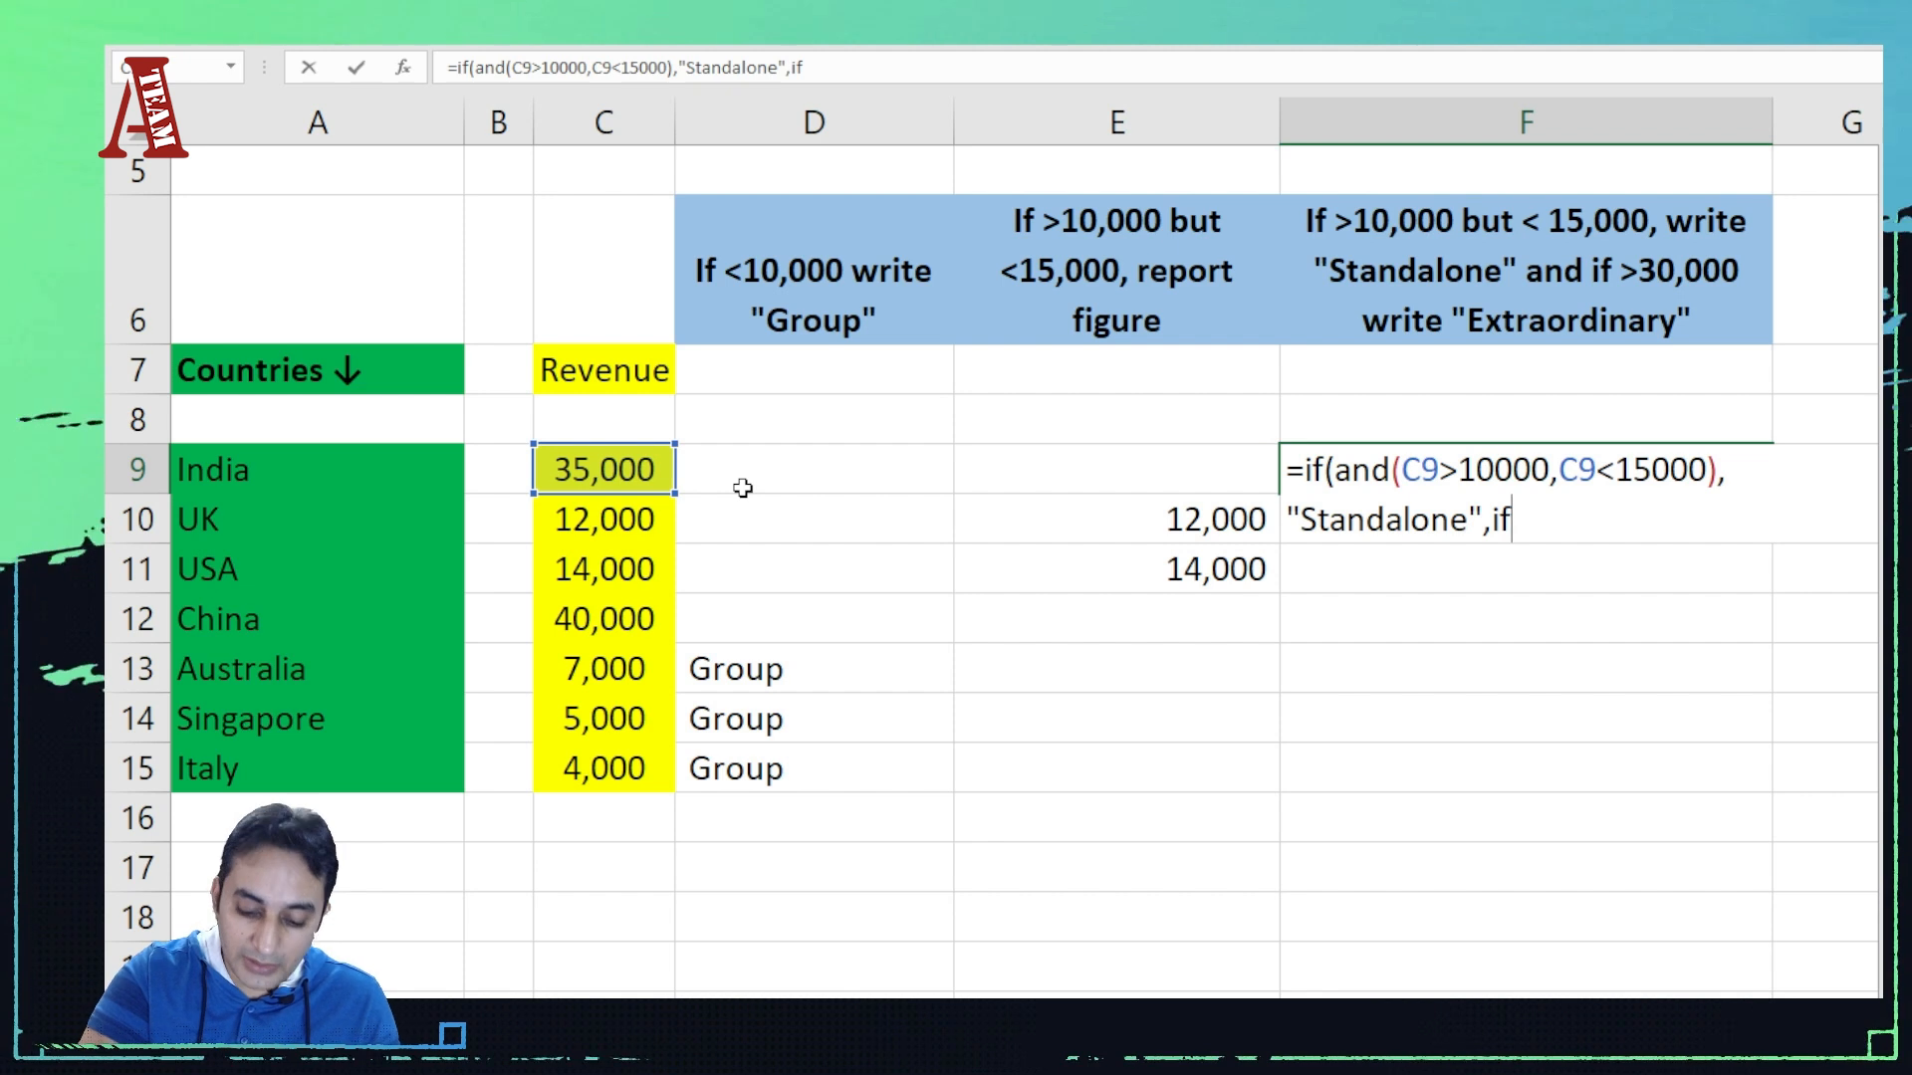
{"action": "type", "text": "("}
{"action": "key", "text": "Left"}
{"action": "key", "text": "Left"}
{"action": "key", "text": "Left"}
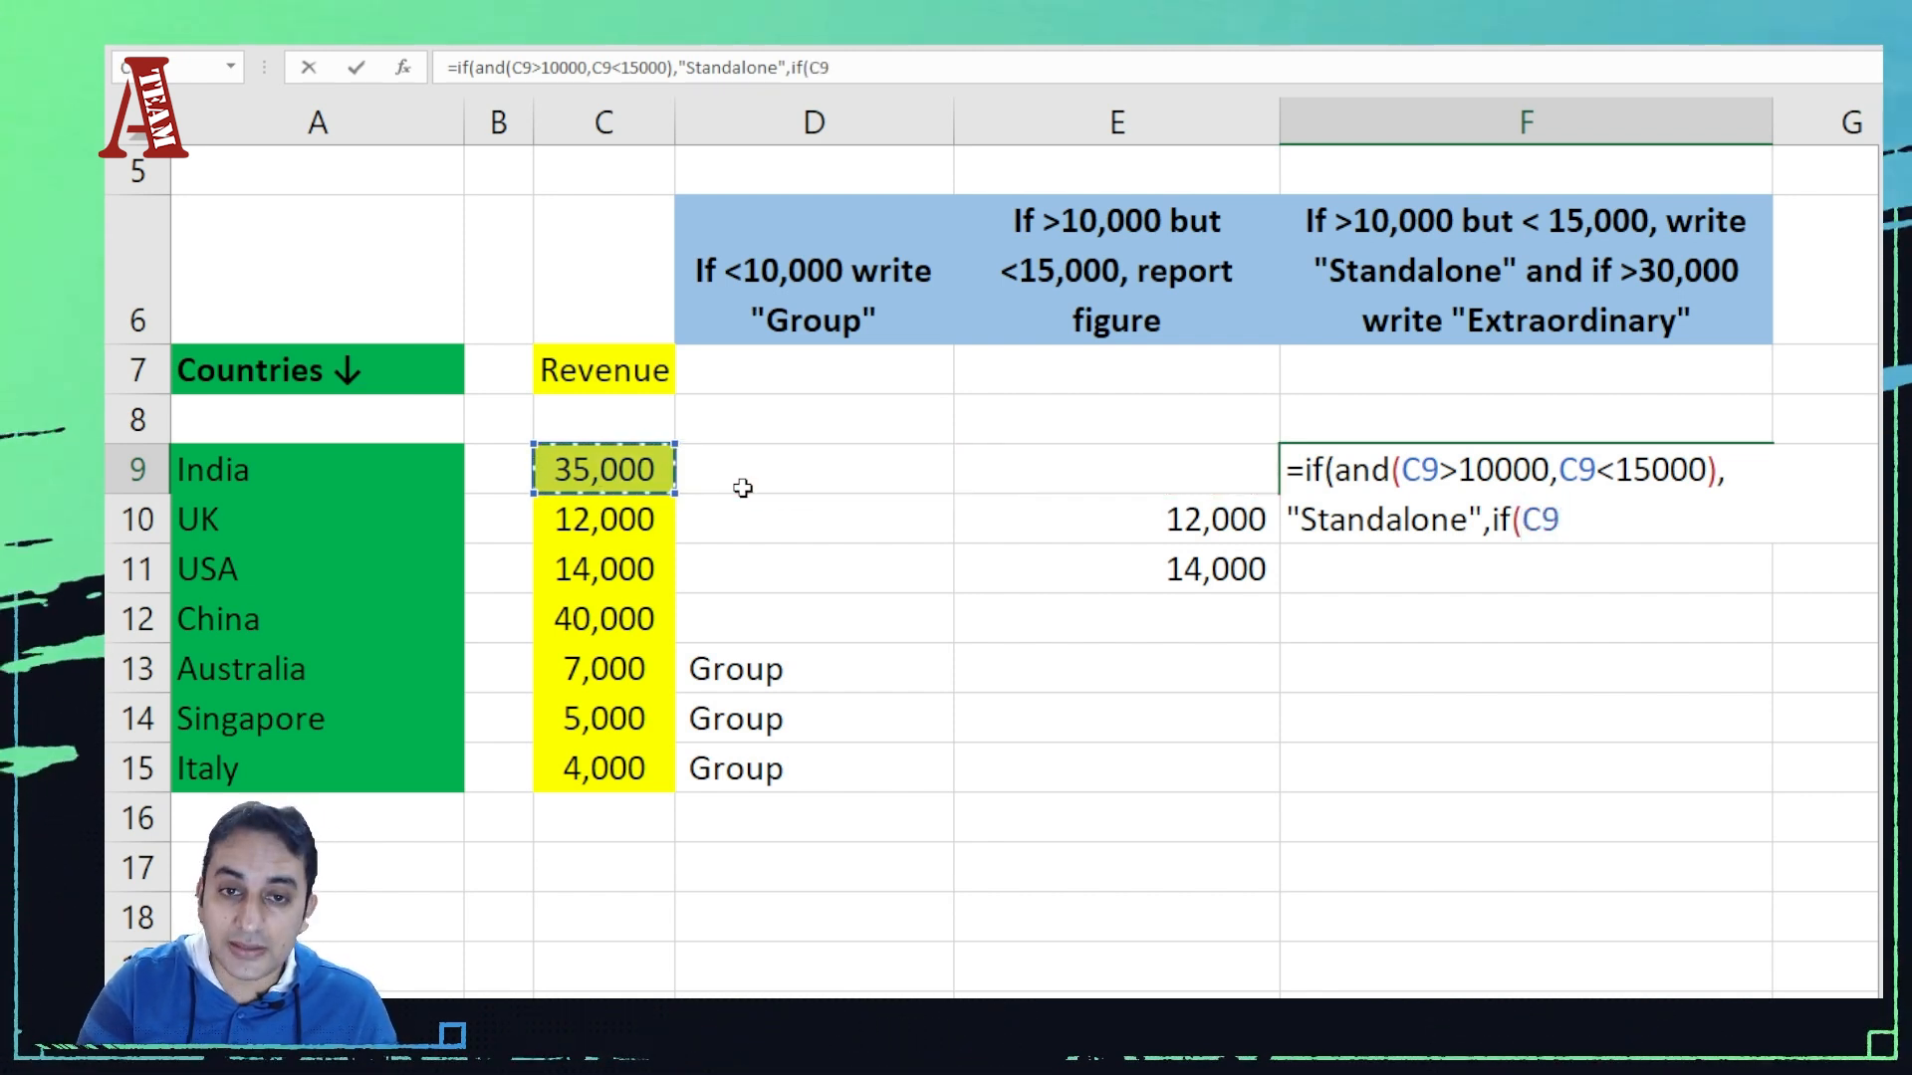
{"action": "type", "text": ">3000"}
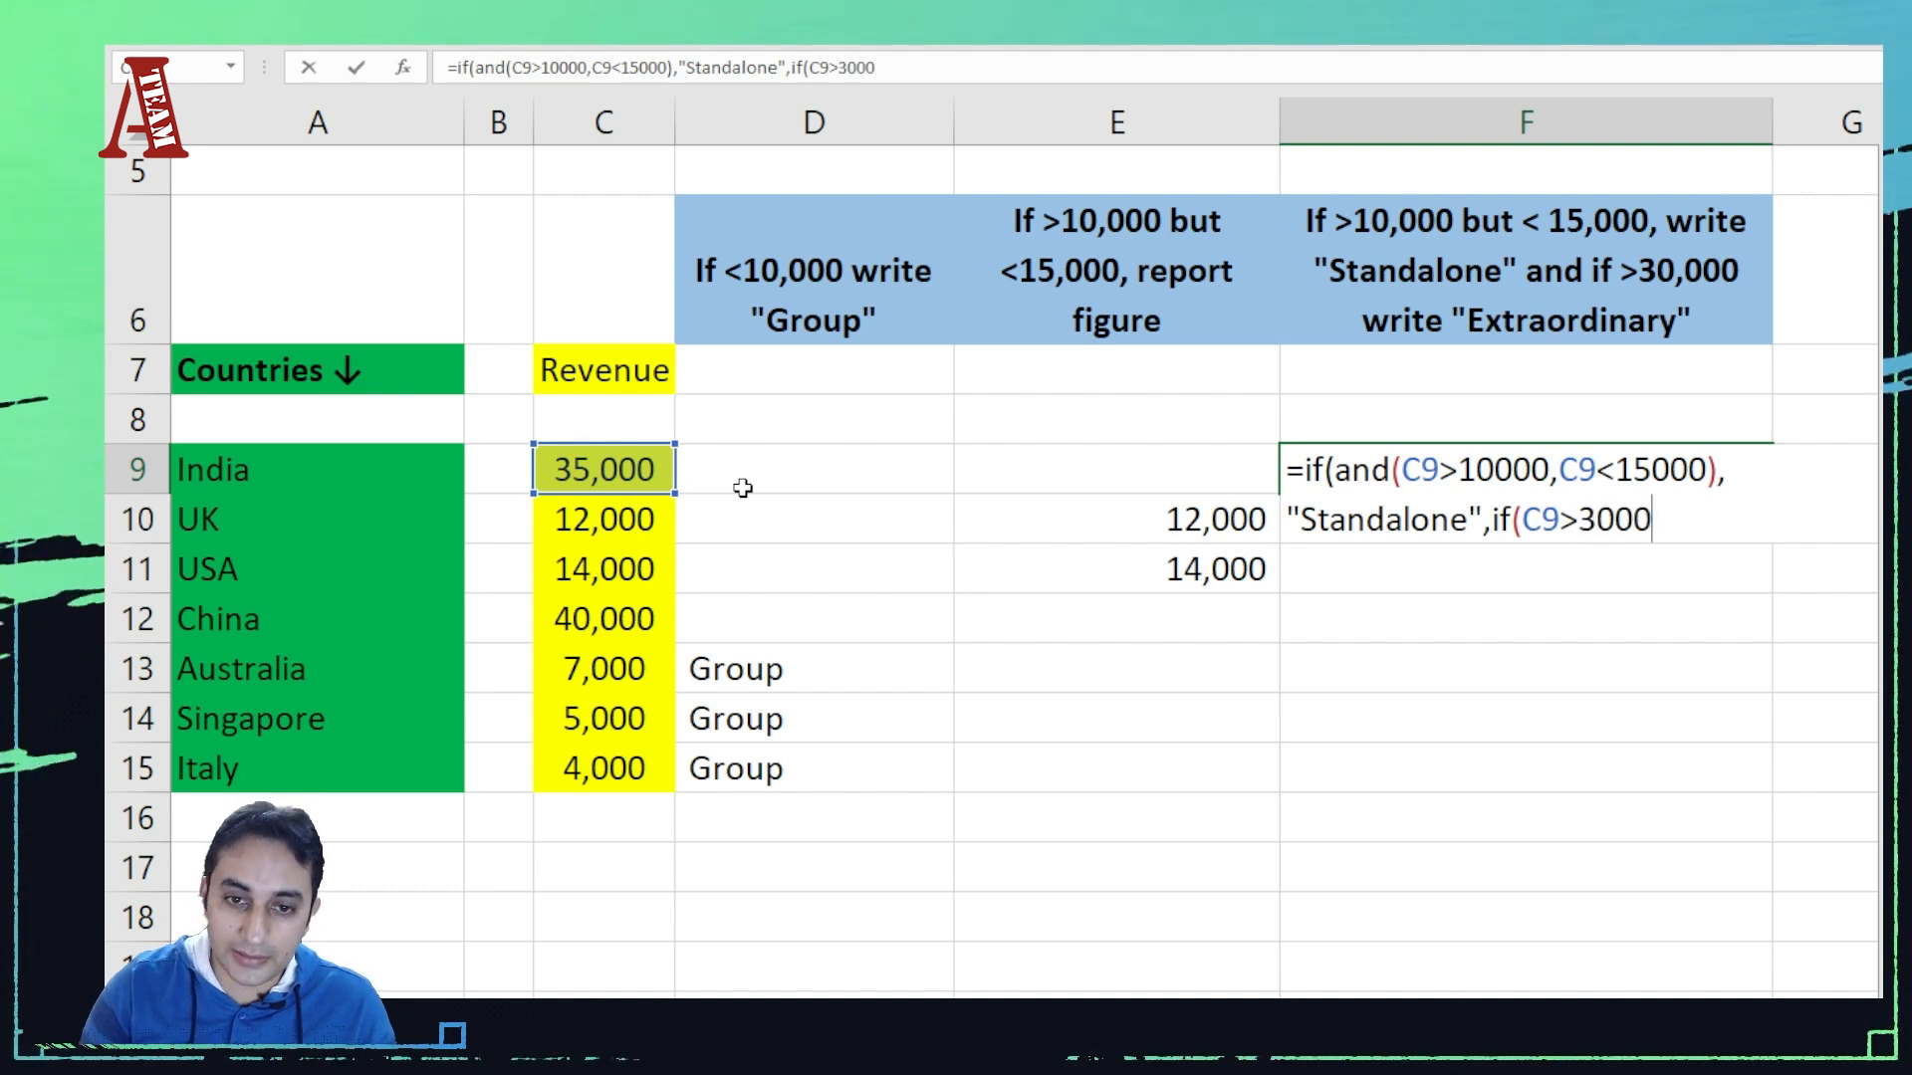
{"action": "type", "text": "0,"}
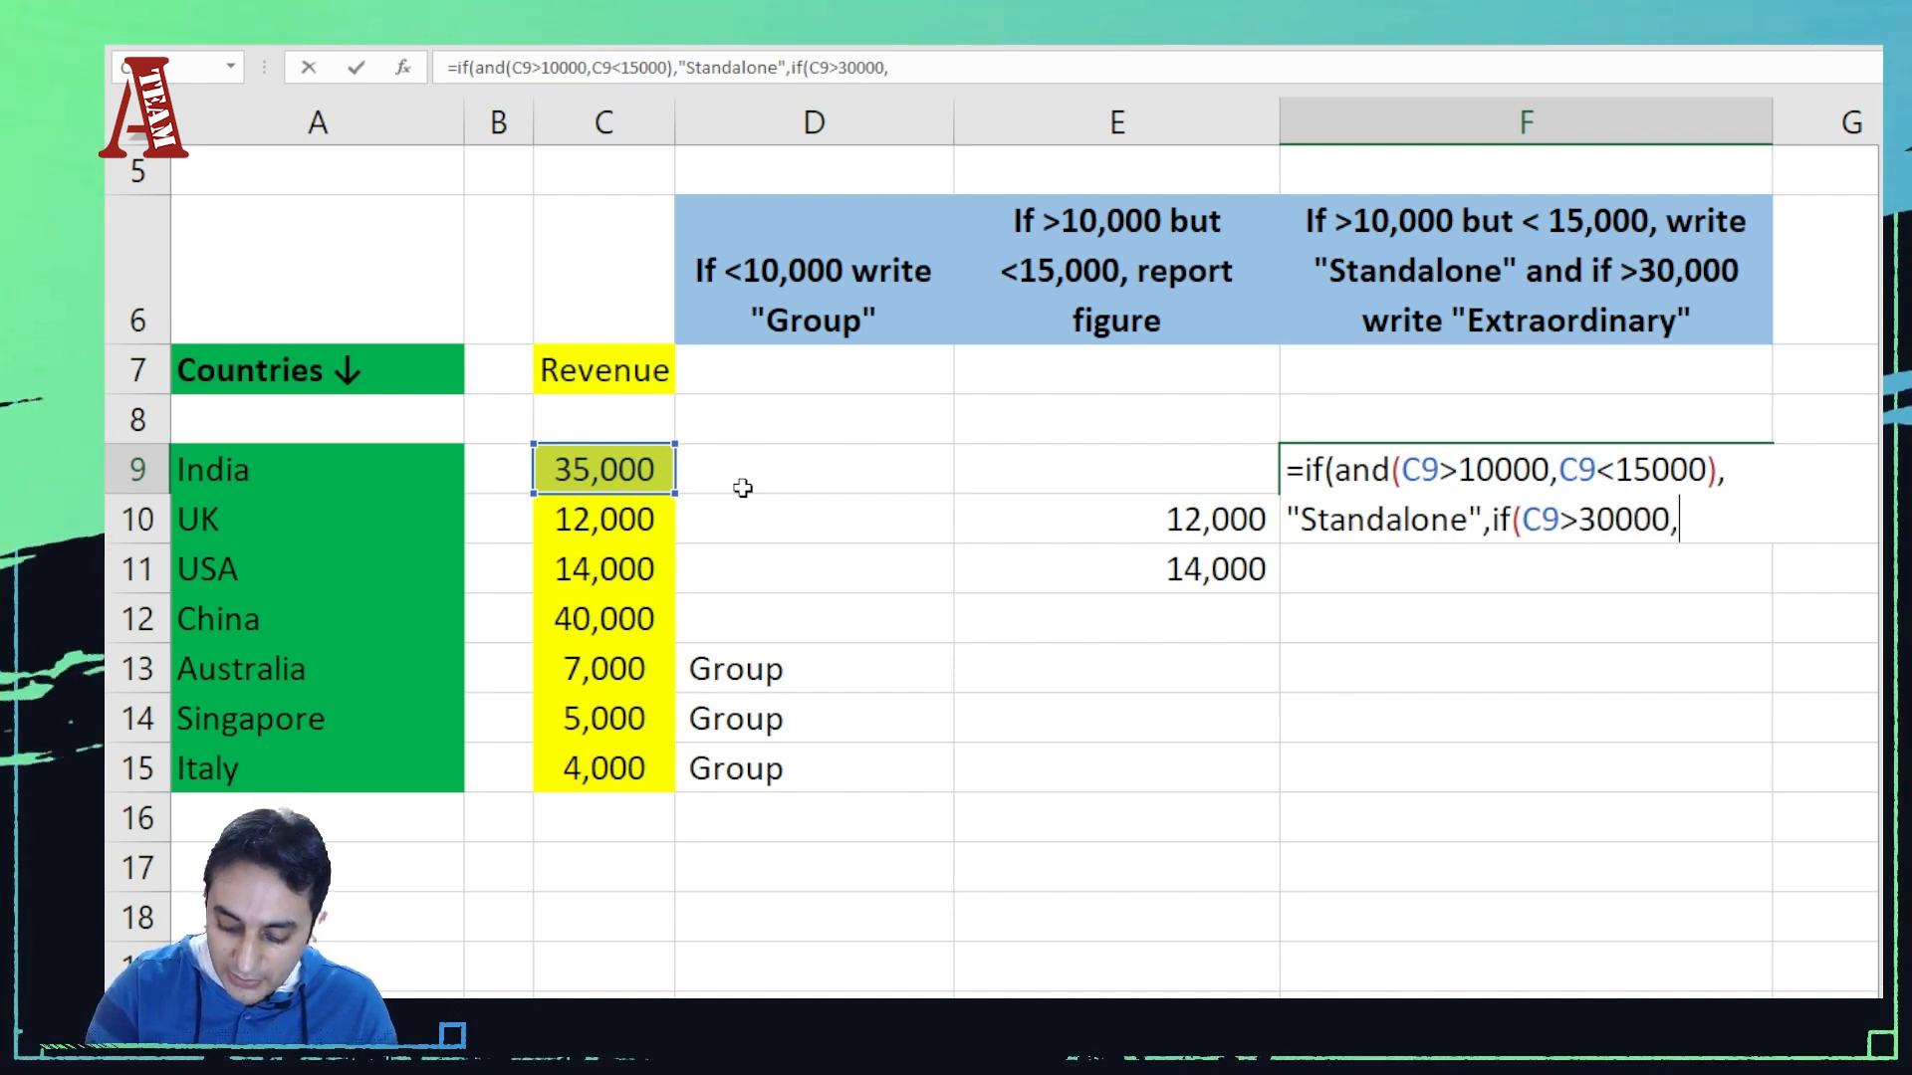
Step: Complete the nested IF in F9 to return "Extraordinary" if true and "" otherwise, and enter the formula
{"action": "type", "text": "\"E"}
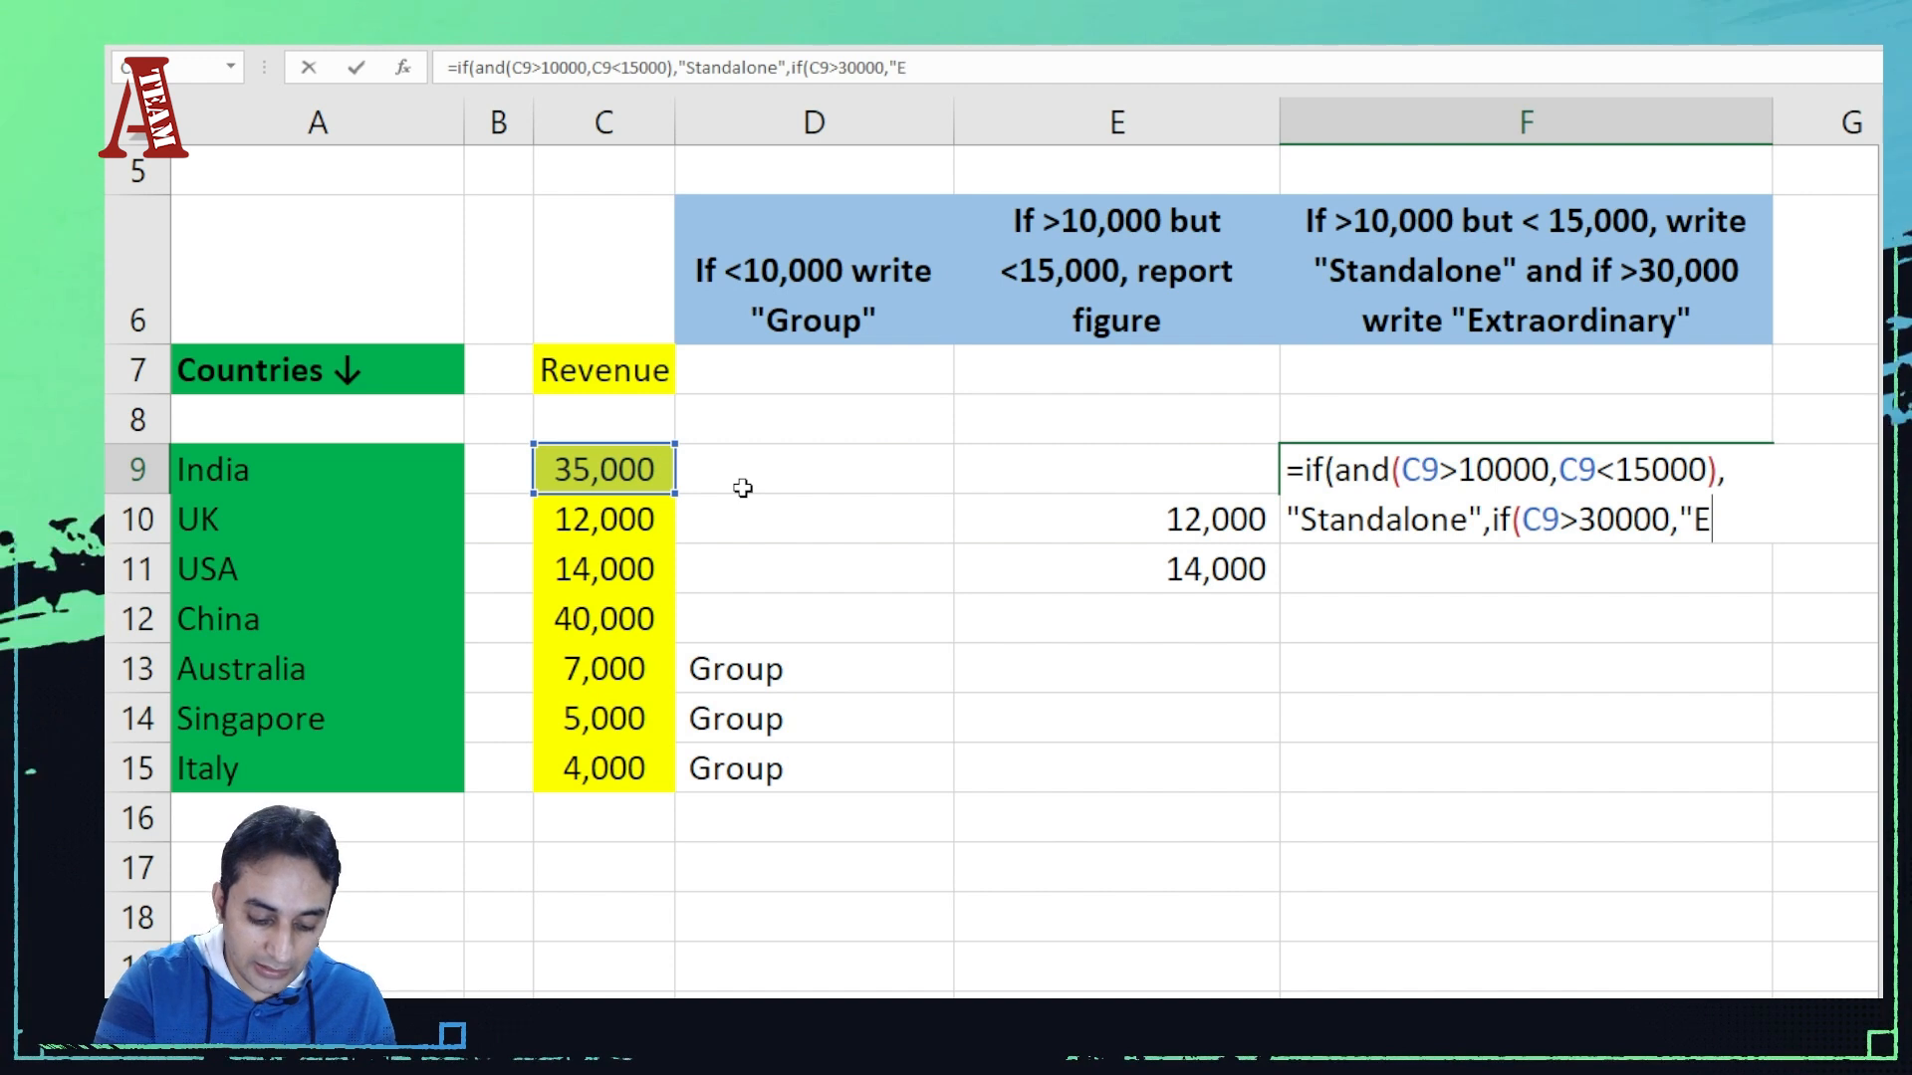
{"action": "type", "text": "xtrao"}
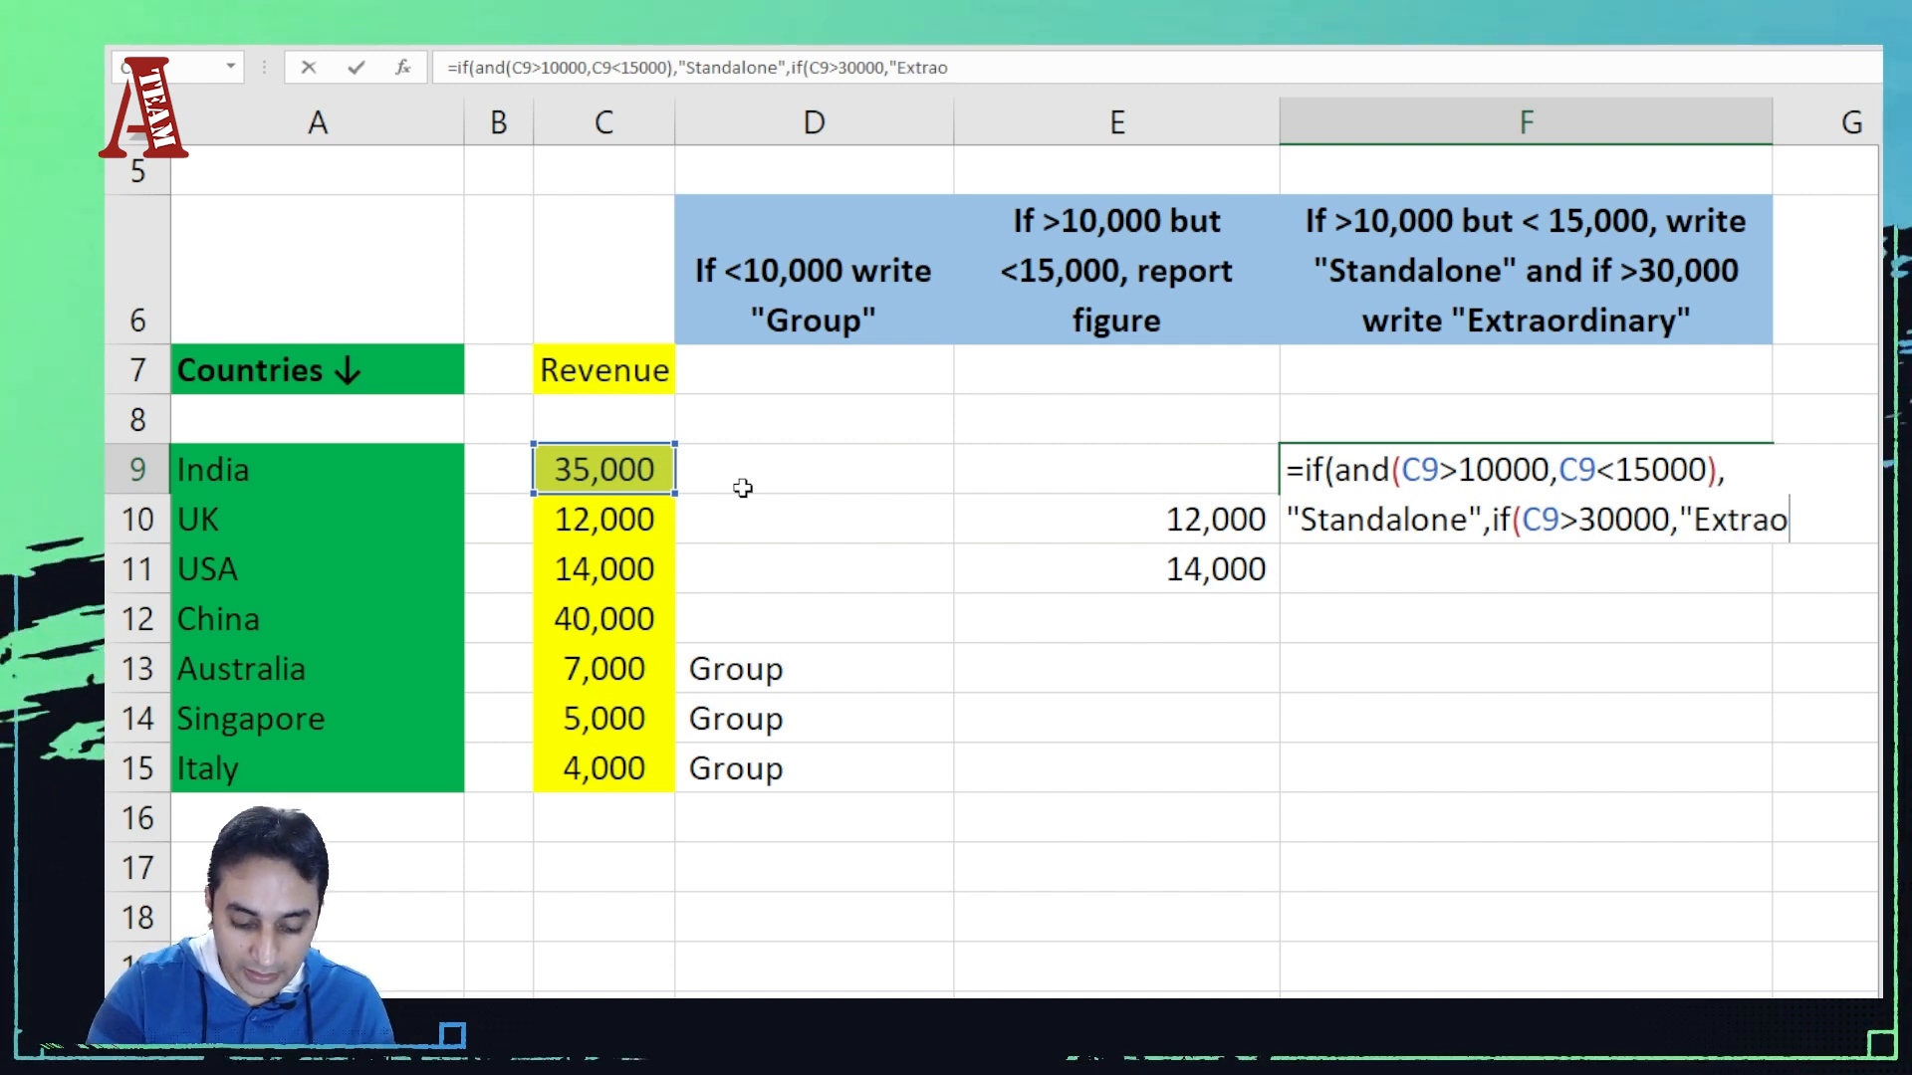
{"action": "type", "text": "rdinary"}
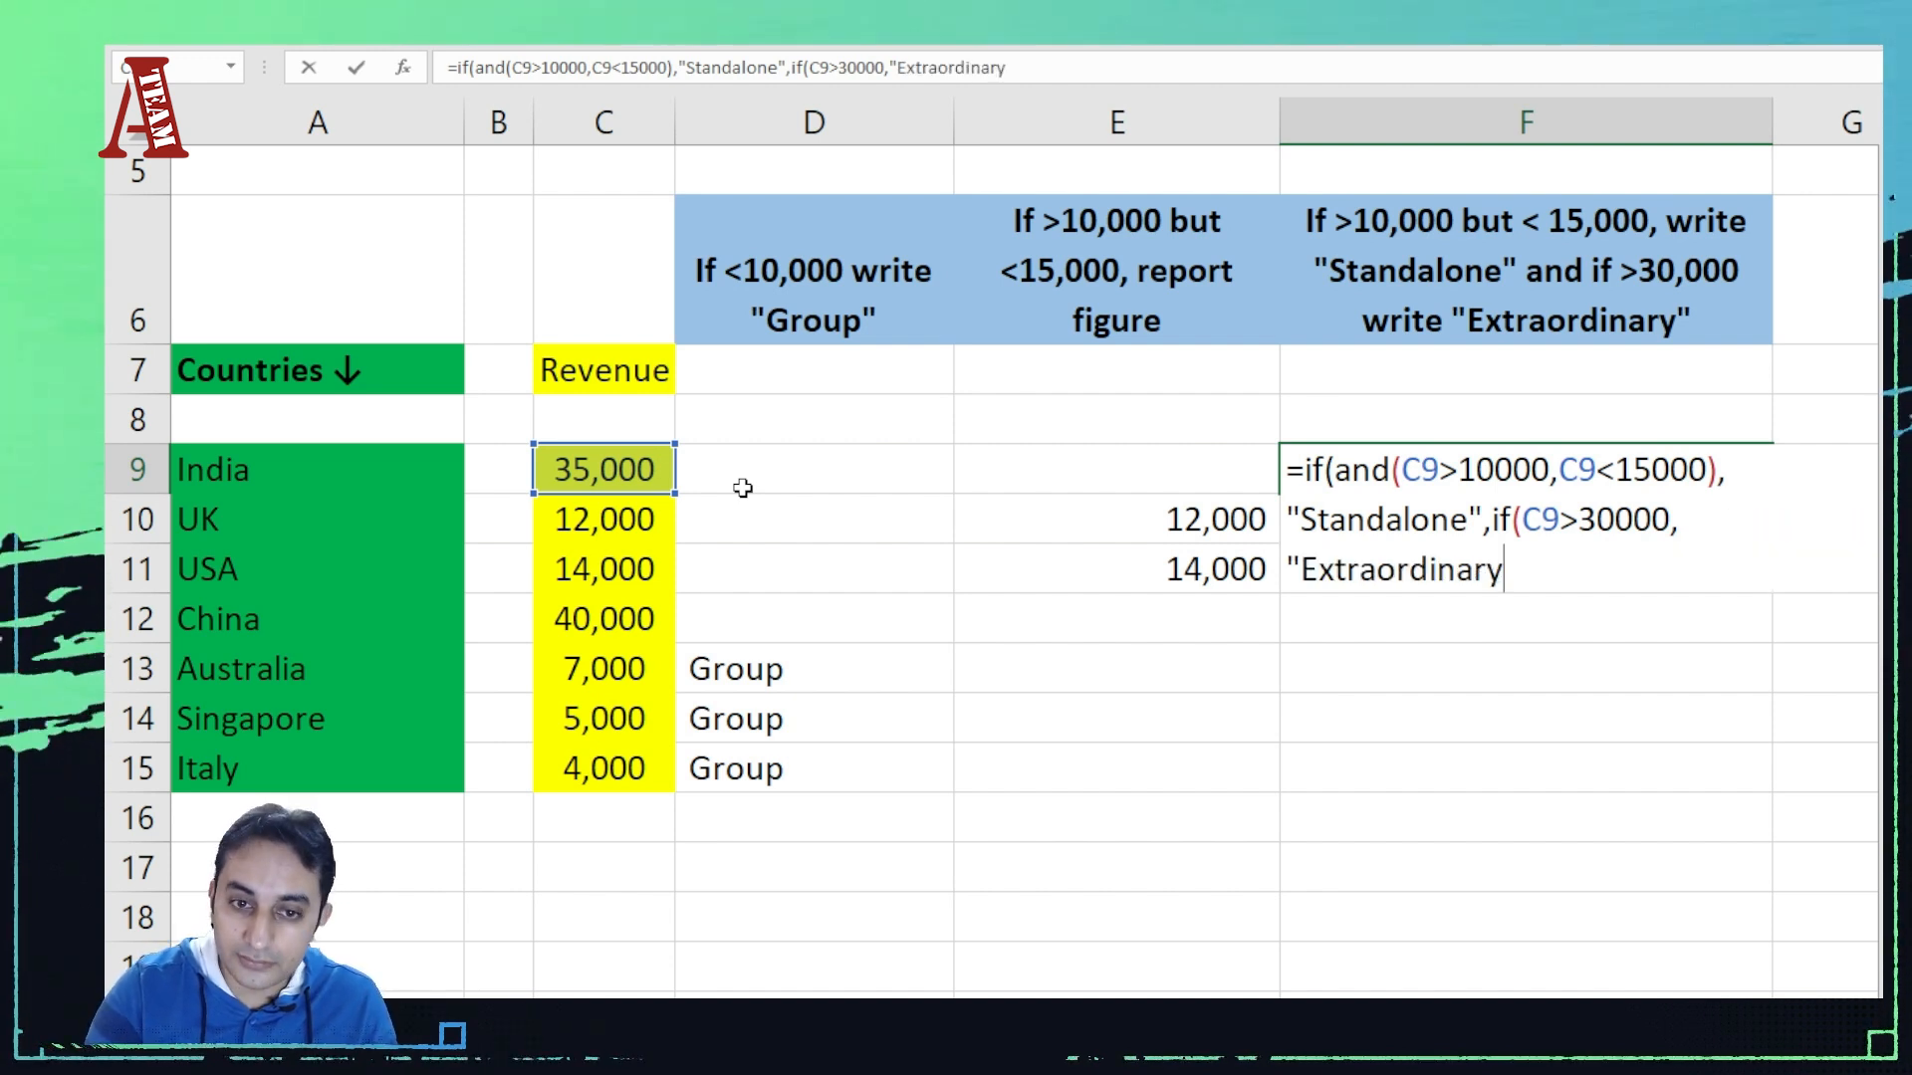
{"action": "type", "text": "\","}
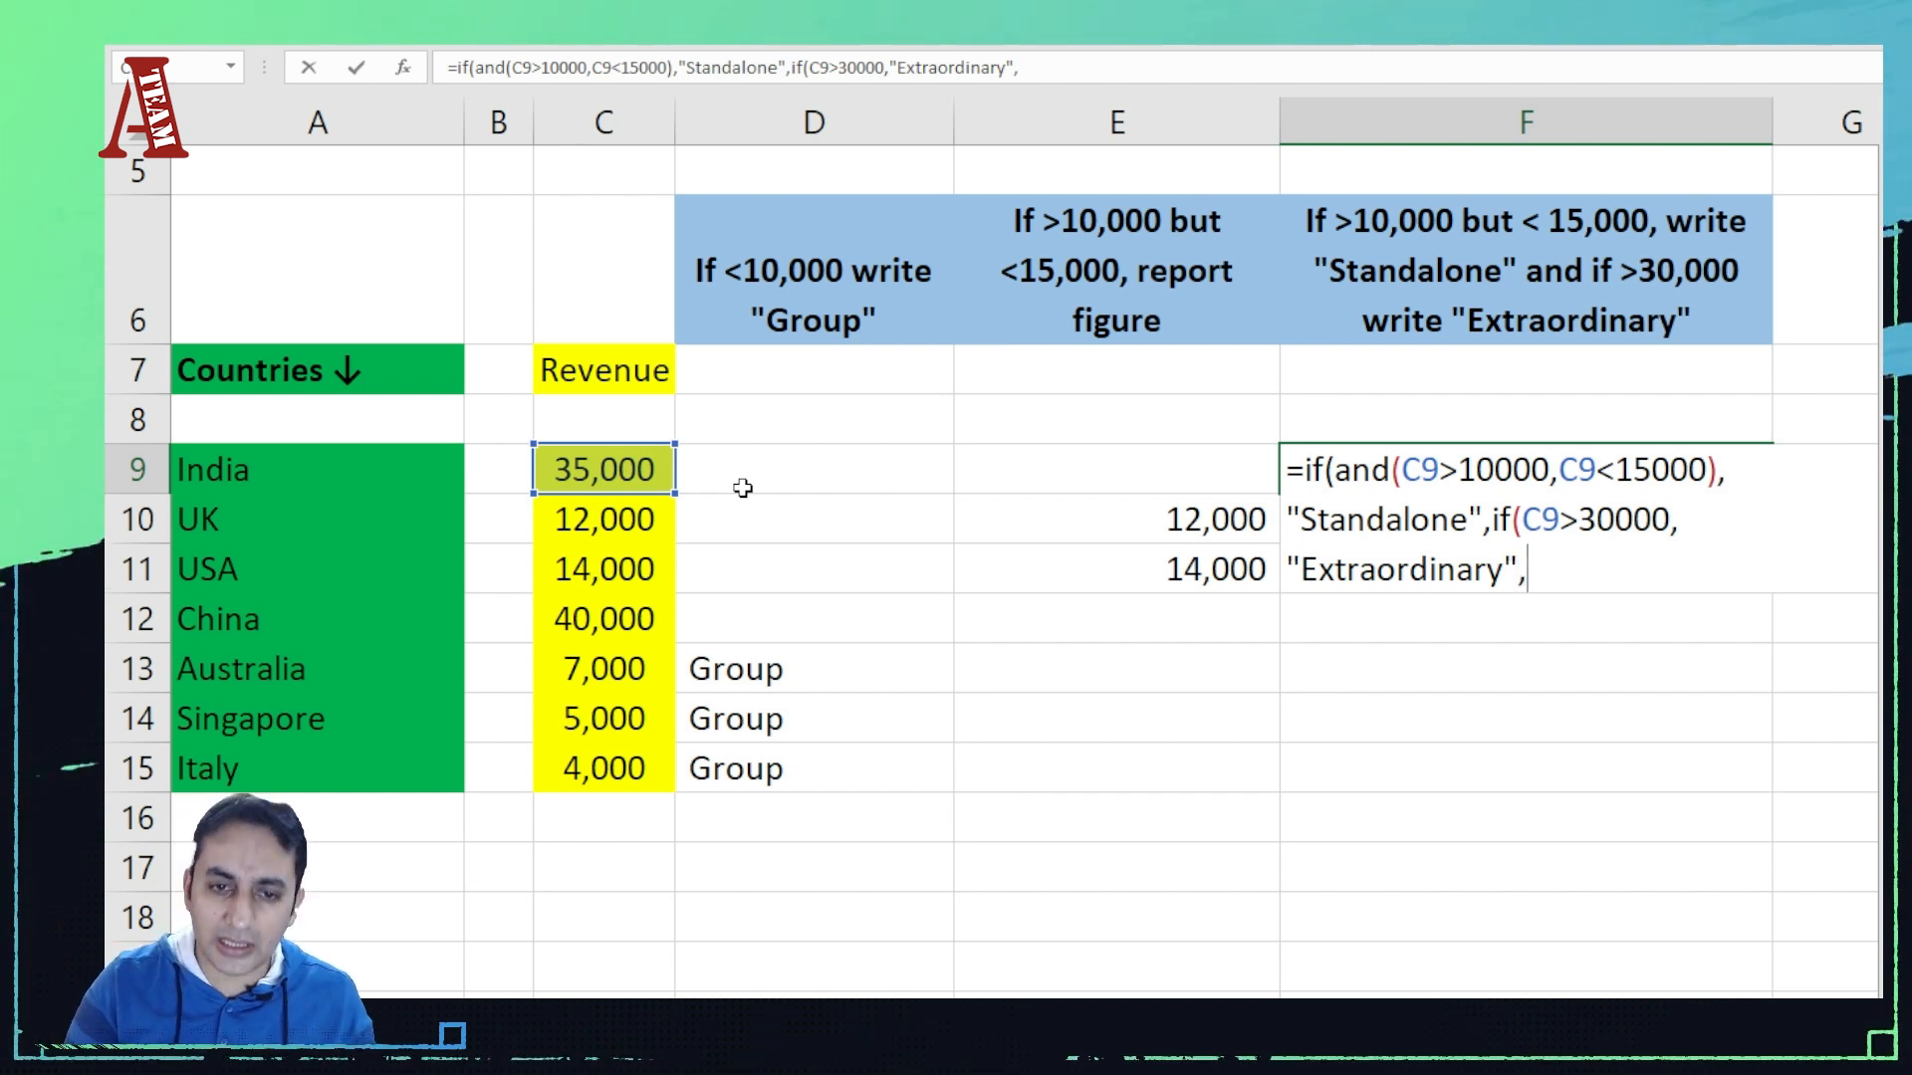
{"action": "type", "text": "\"\")"}
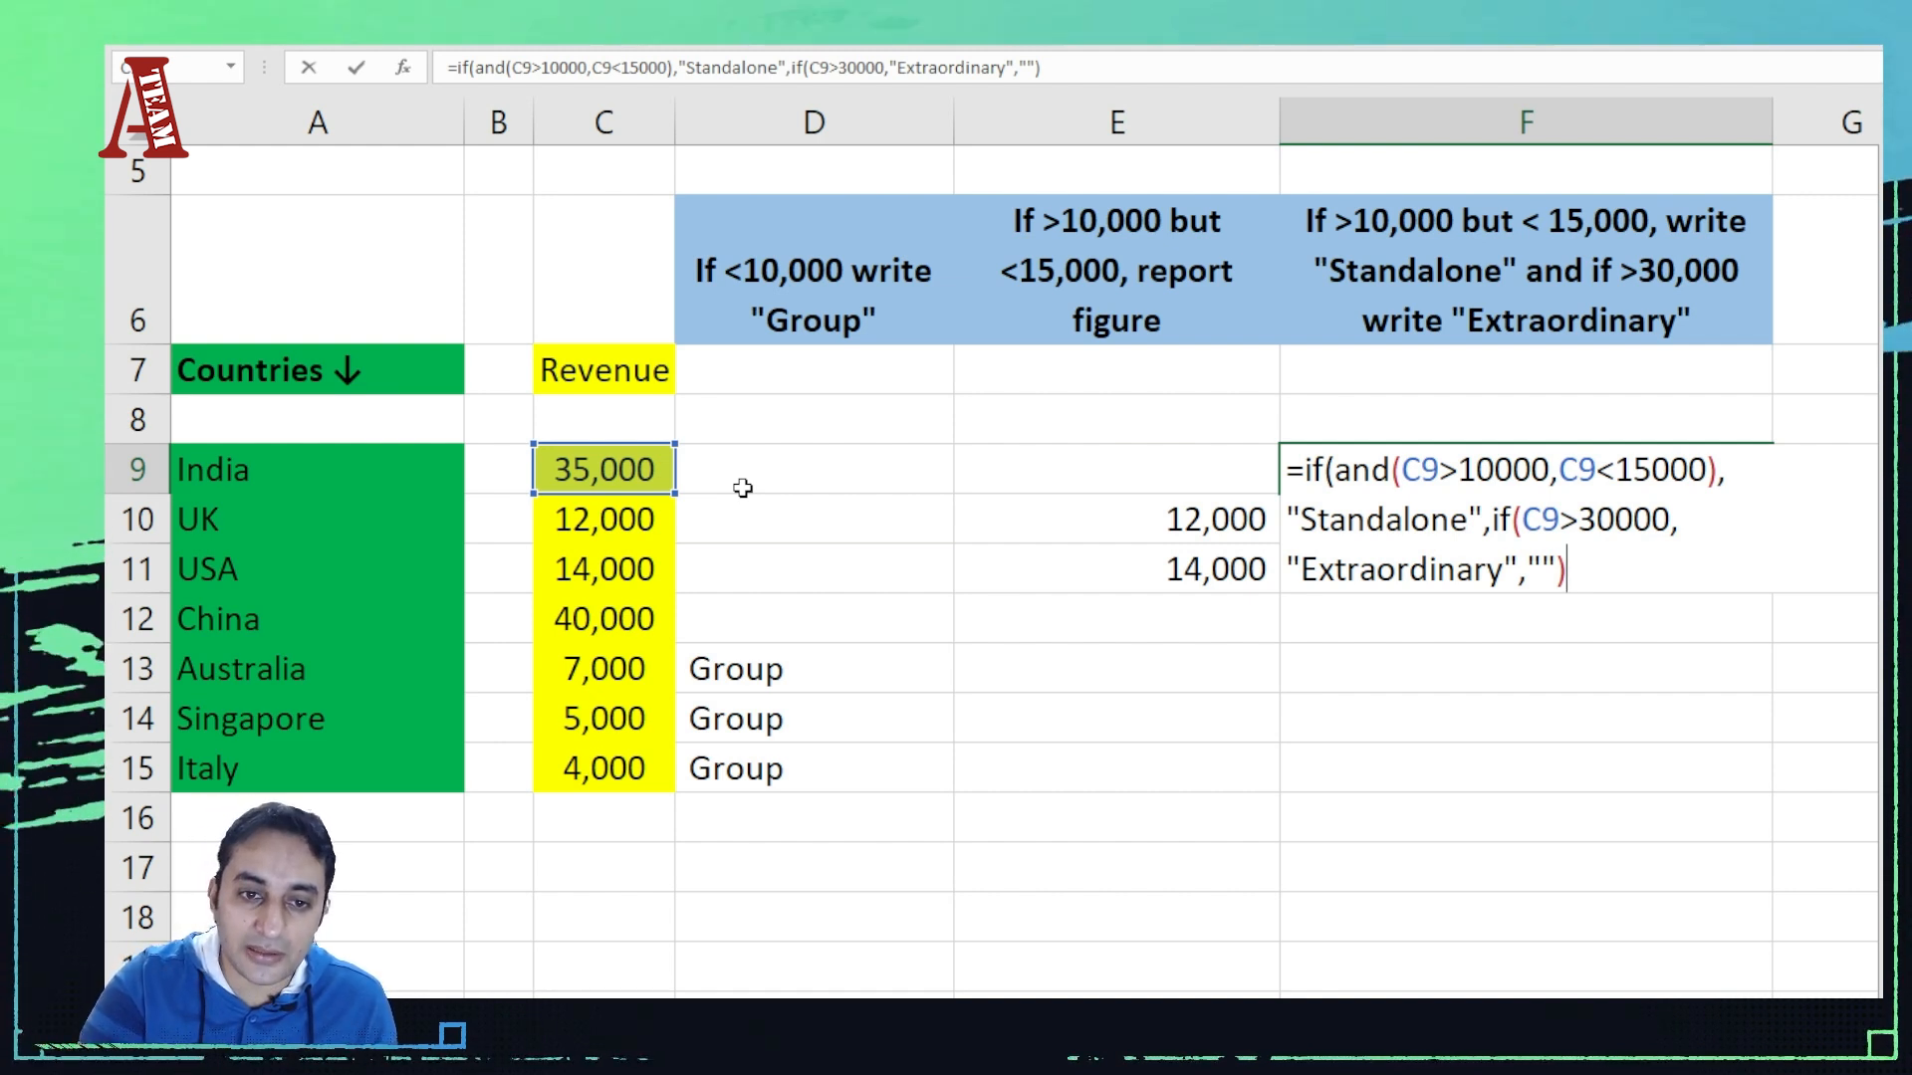
{"action": "type", "text": ")"}
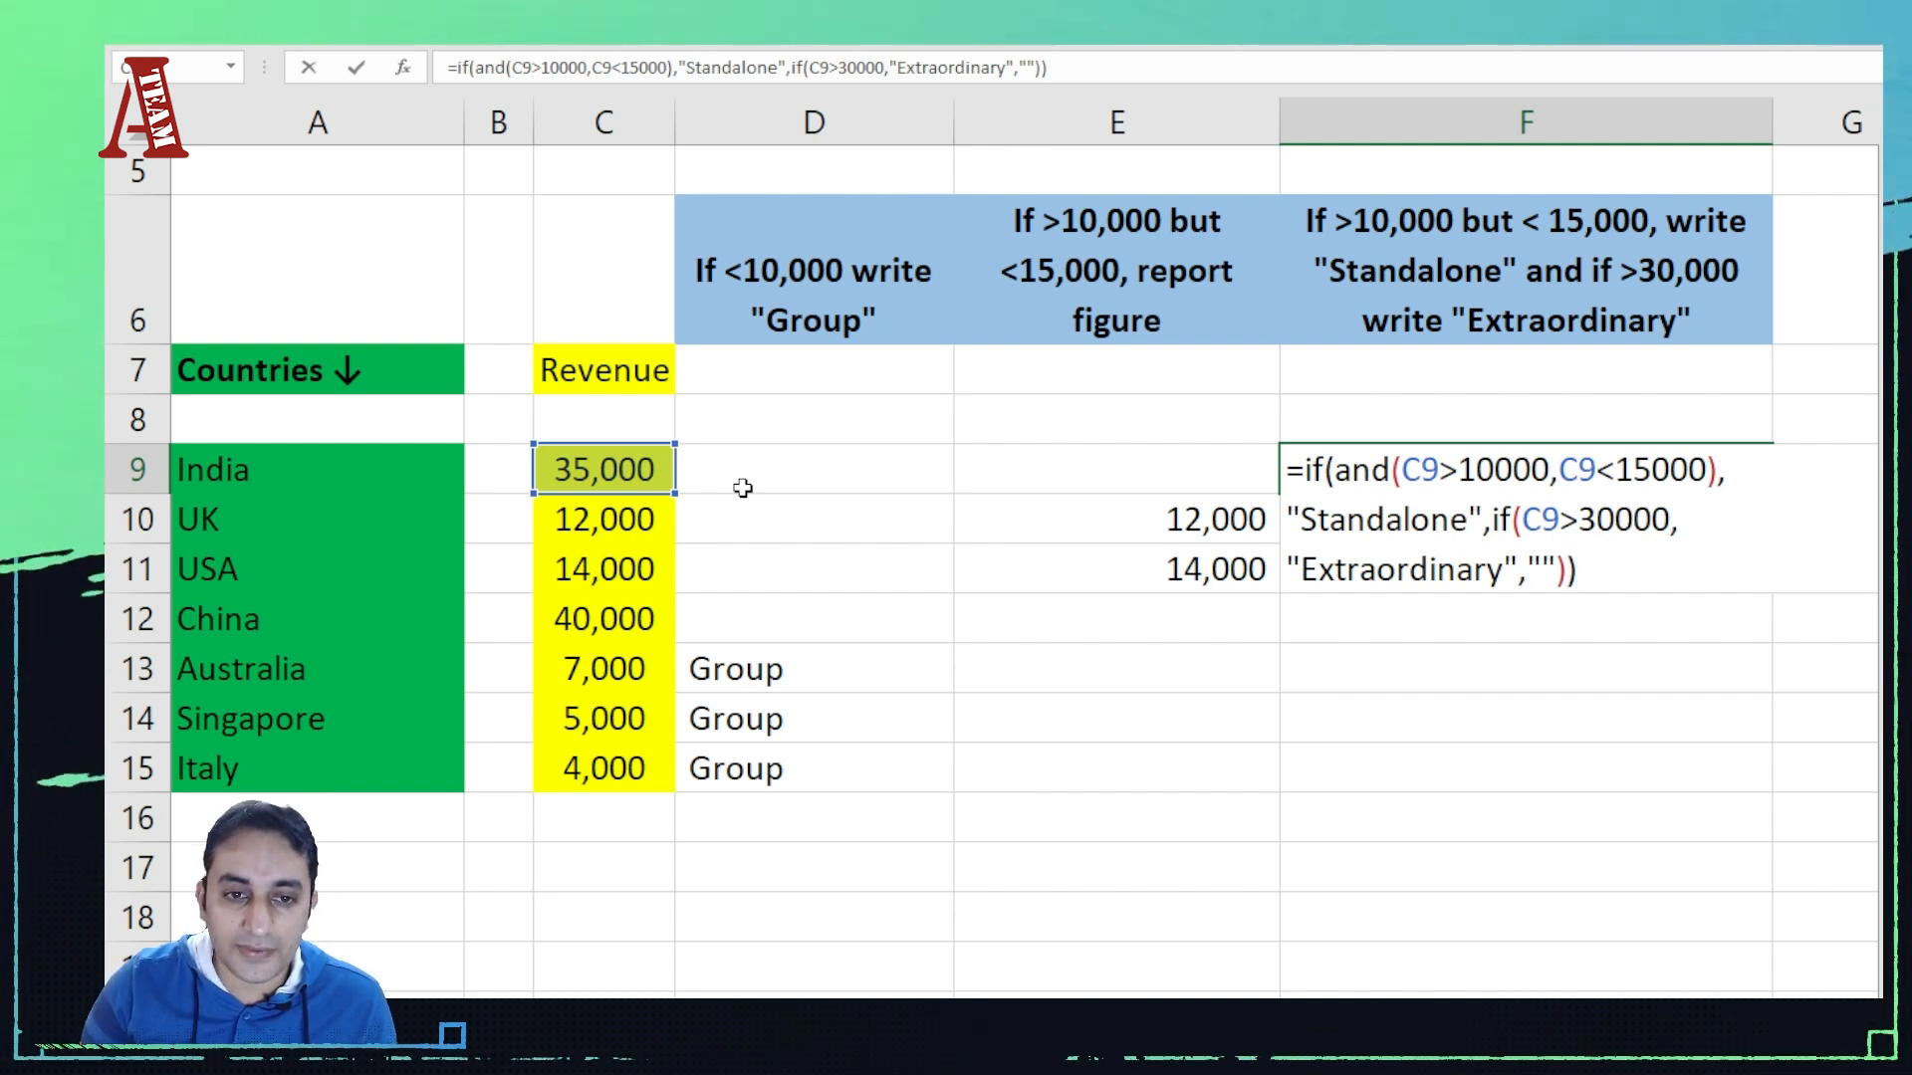
{"action": "key", "text": "Return"}
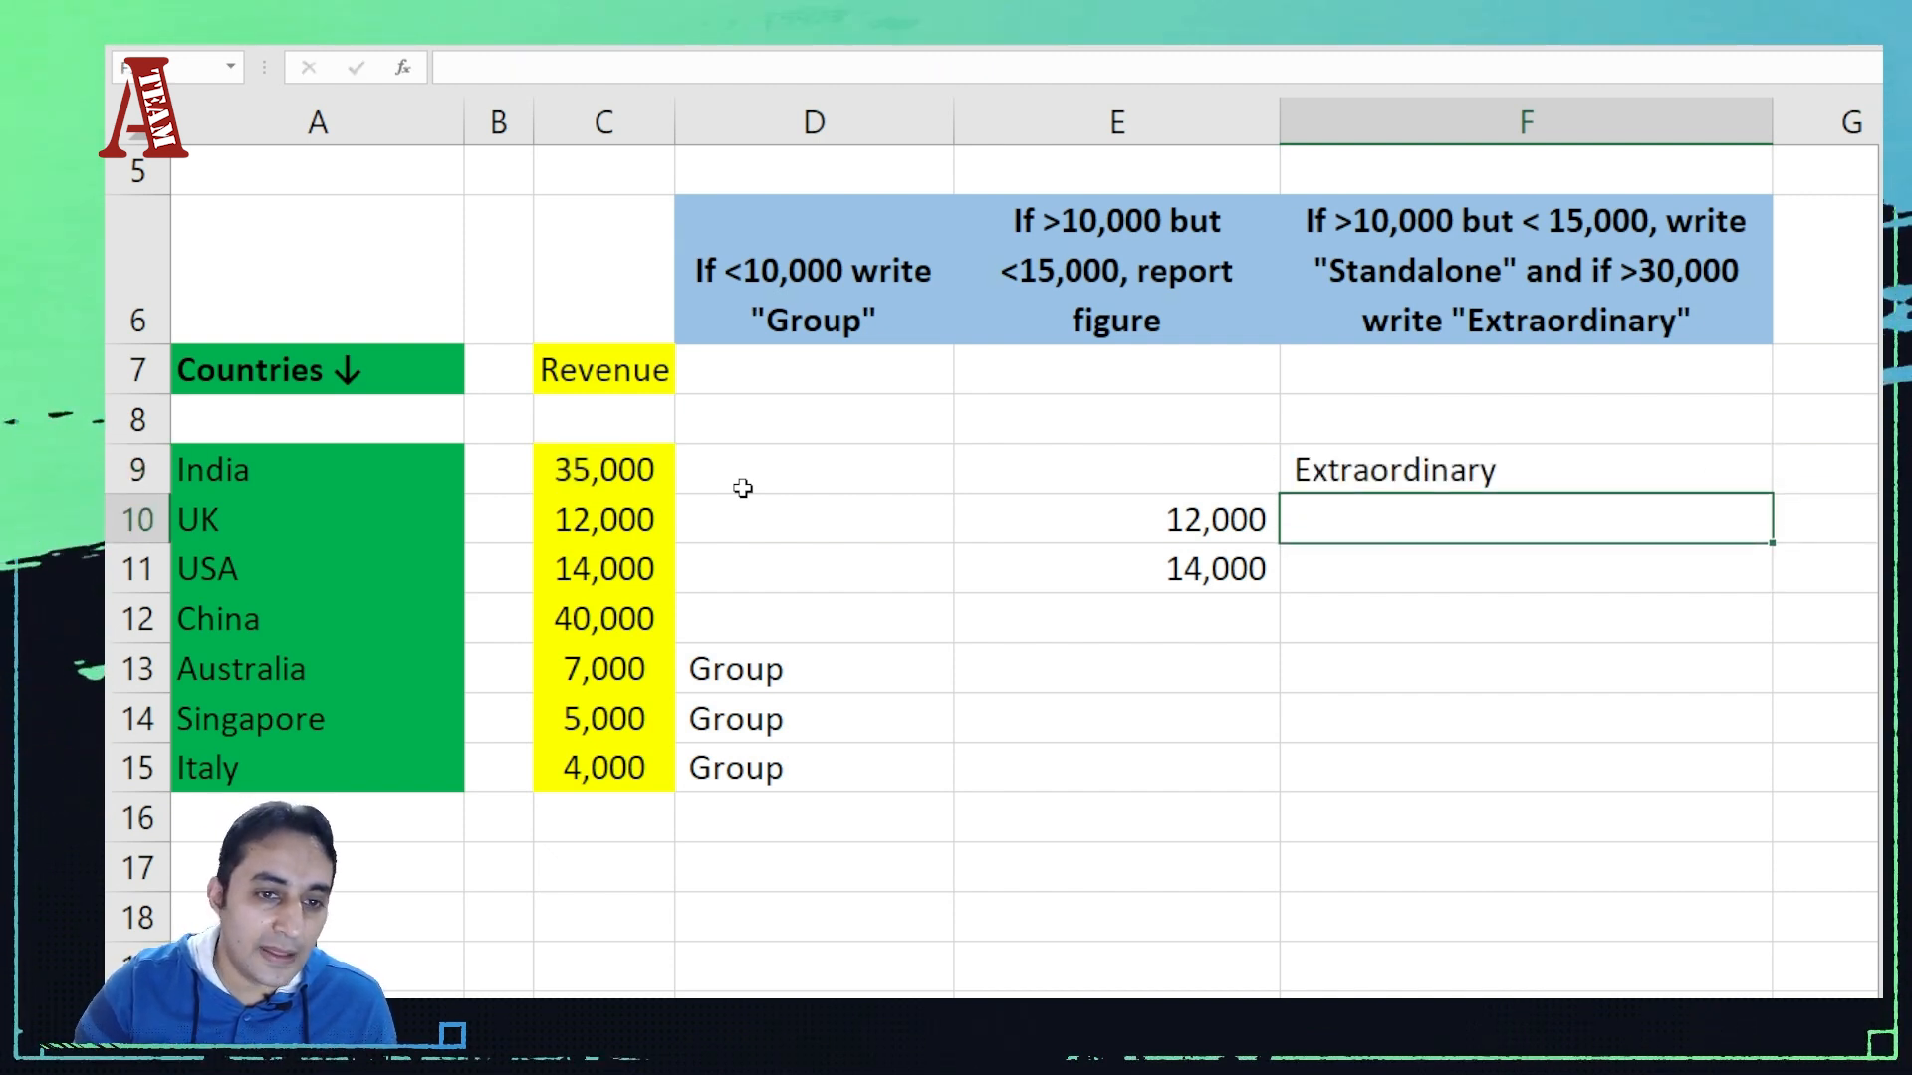
Step: Compare India's revenue in C9 with the result and formula in F9
{"action": "key", "text": "Up"}
{"action": "key", "text": "Left"}
{"action": "key", "text": "Left"}
{"action": "key", "text": "Left"}
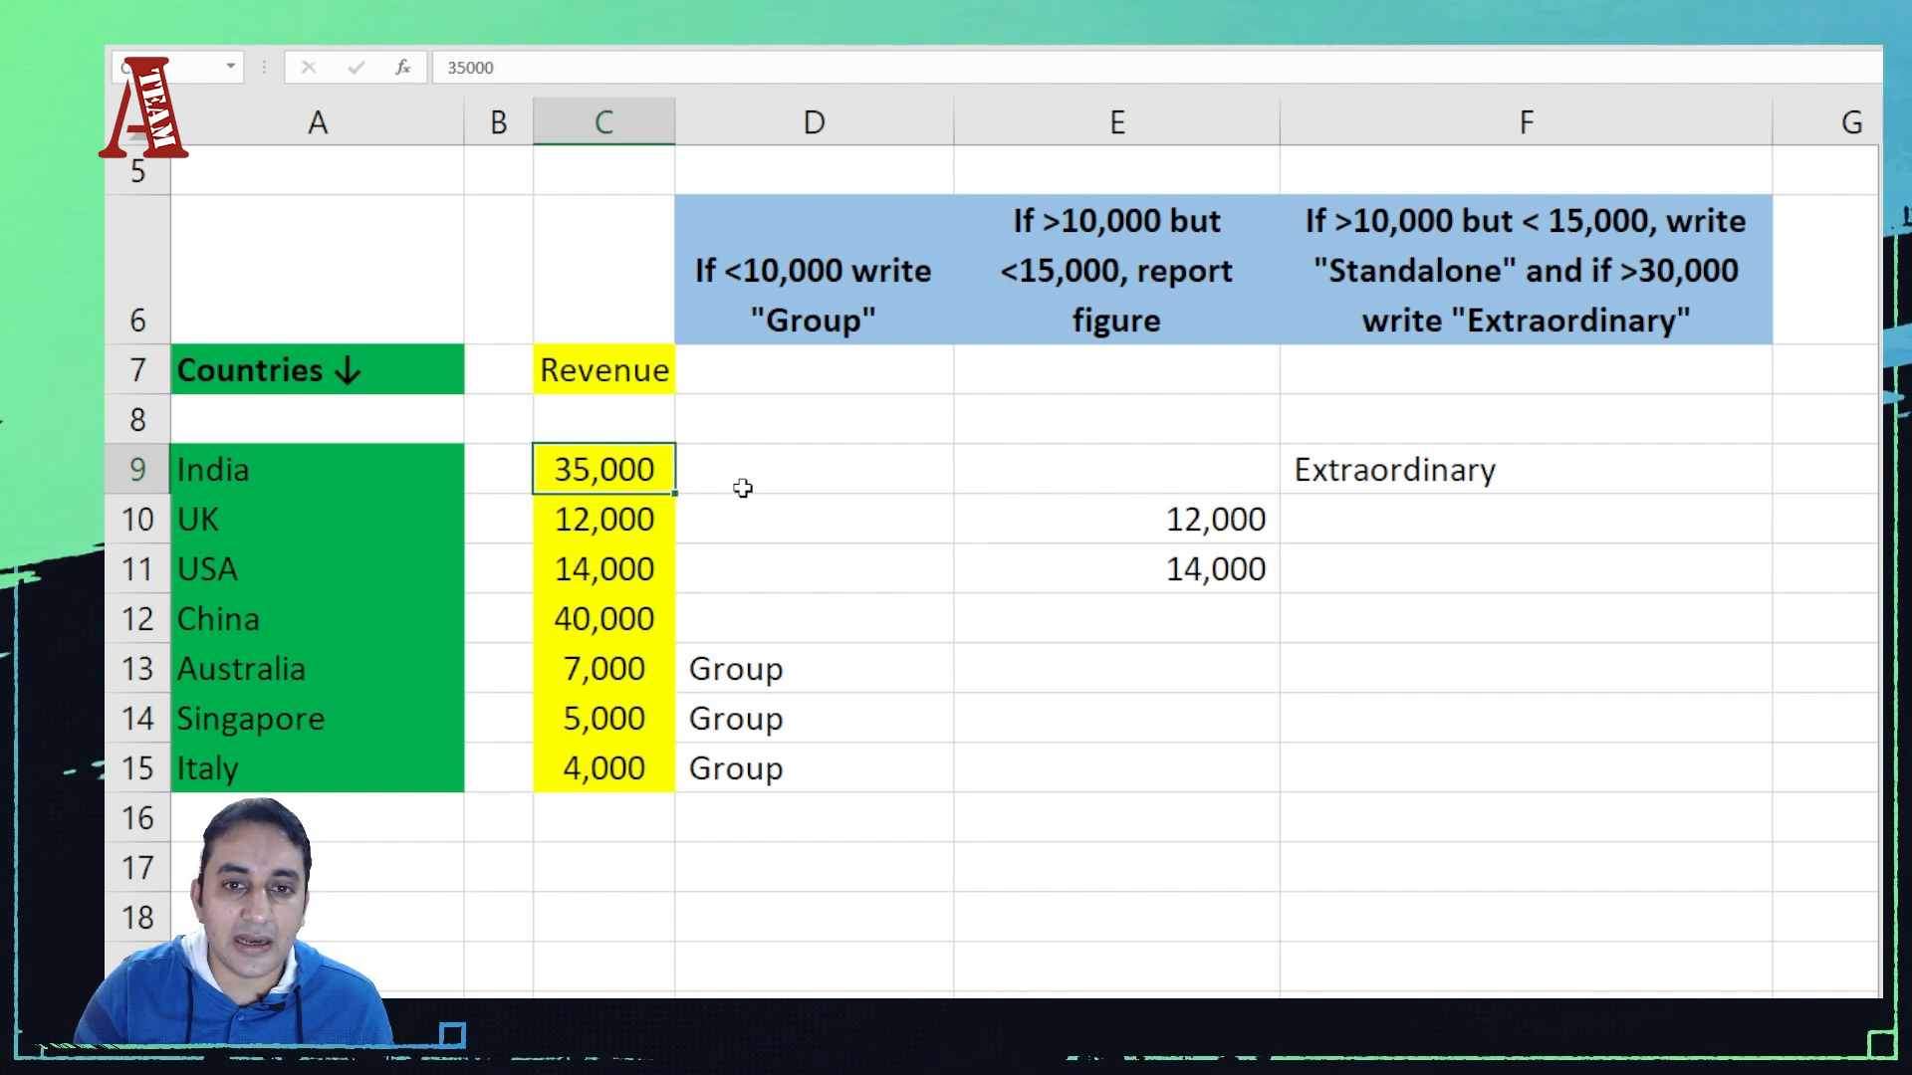
{"action": "key", "text": "Right"}
{"action": "key", "text": "Right"}
{"action": "key", "text": "Right"}
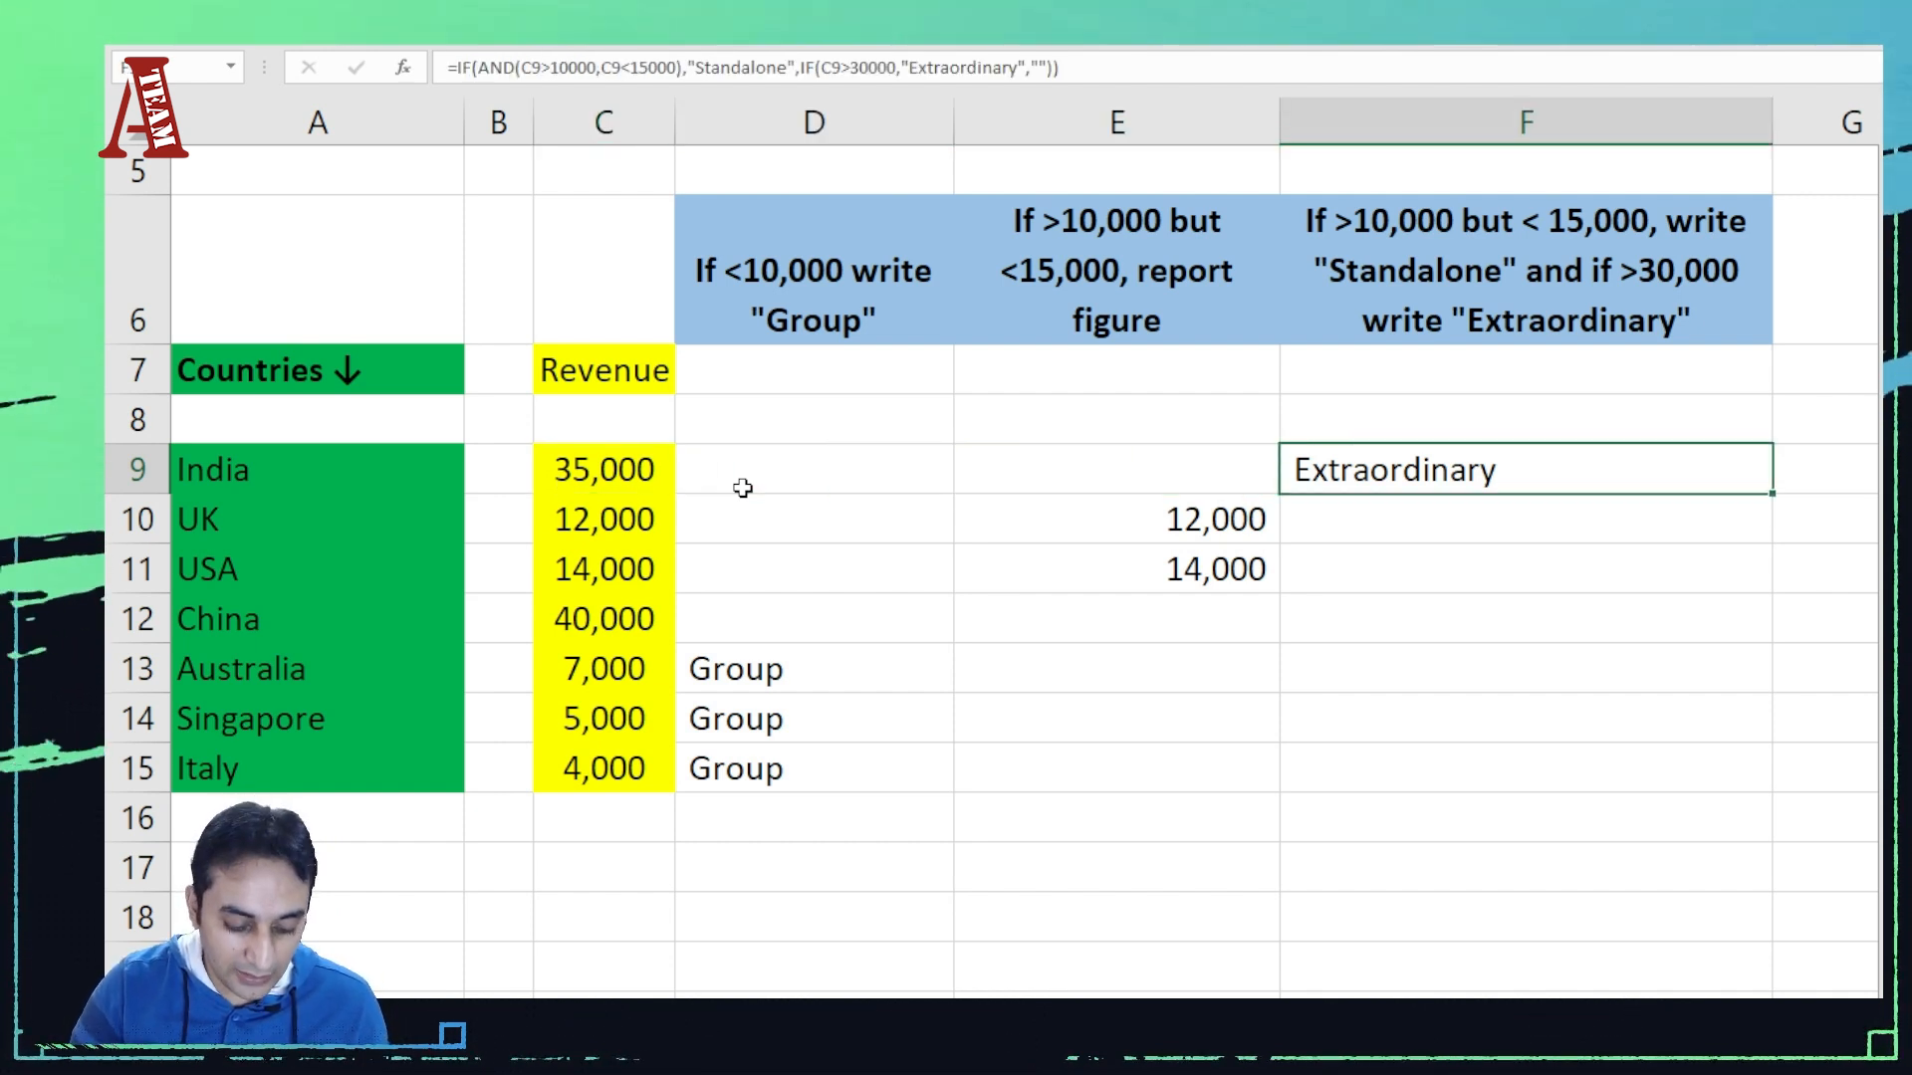
Step: Copy the nested IF formula from F9 down column F, starting at F10, for the countries below India
{"action": "key", "text": "ctrl+c"}
{"action": "key", "text": "Down"}
{"action": "key", "text": "shift+Down"}
{"action": "key", "text": "shift+Down"}
{"action": "key", "text": "ctrl+v"}
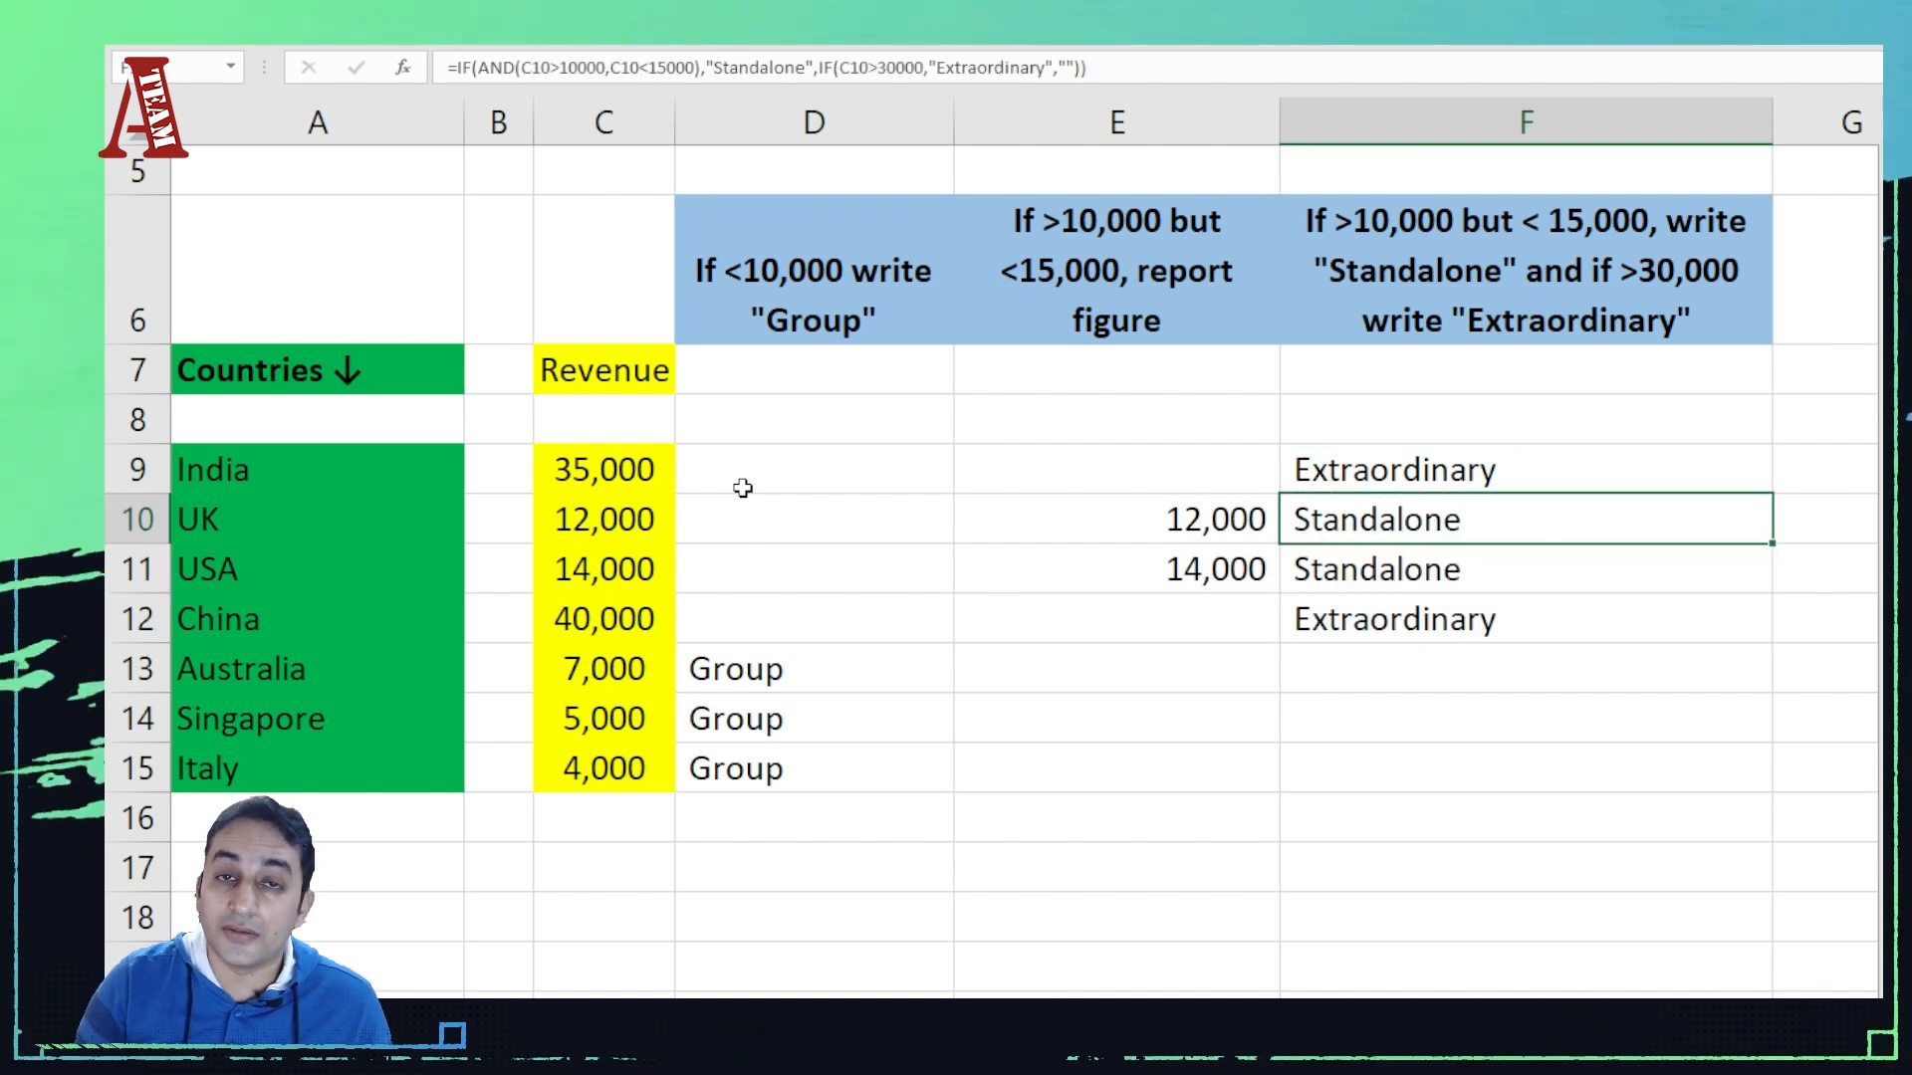
Step: Check the column F formulas and results for UK, USA and China
{"action": "key", "text": "Left"}
{"action": "key", "text": "Right"}
{"action": "key", "text": "Down"}
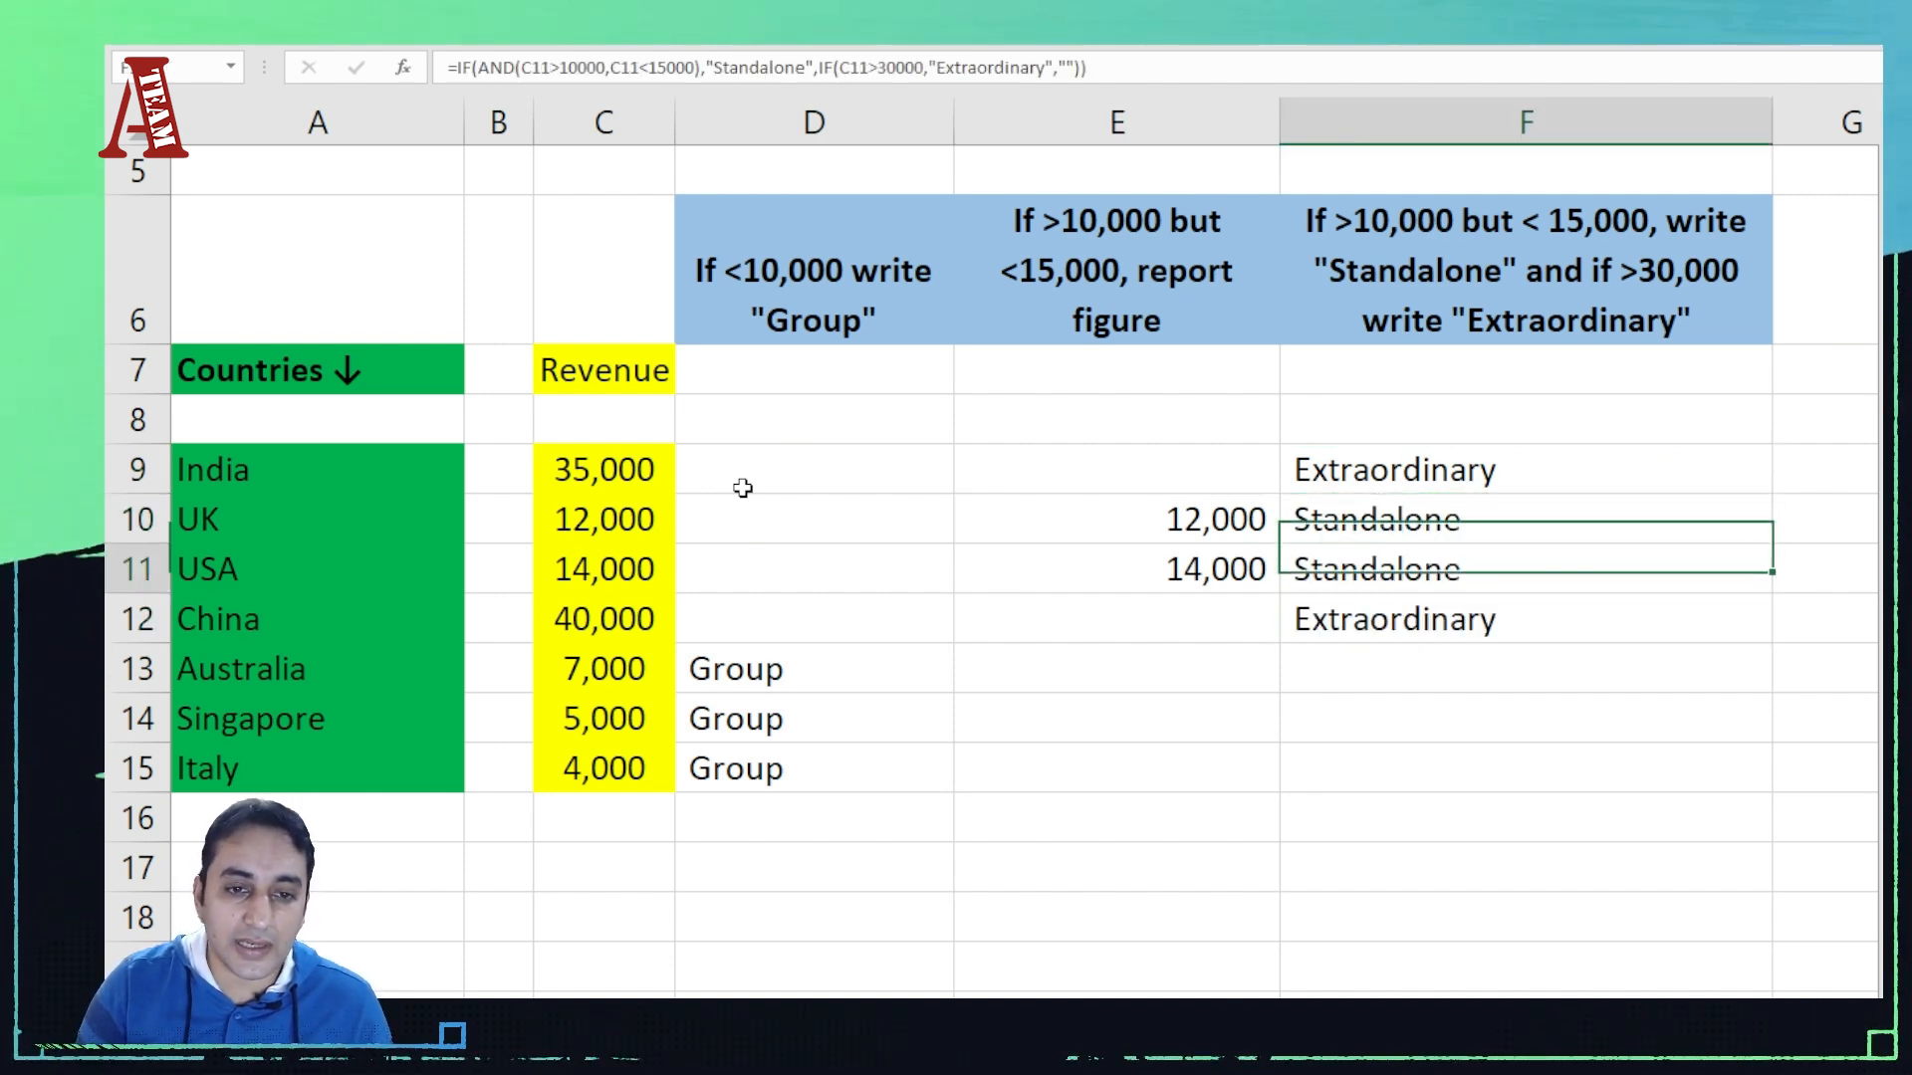
{"action": "key", "text": "Down"}
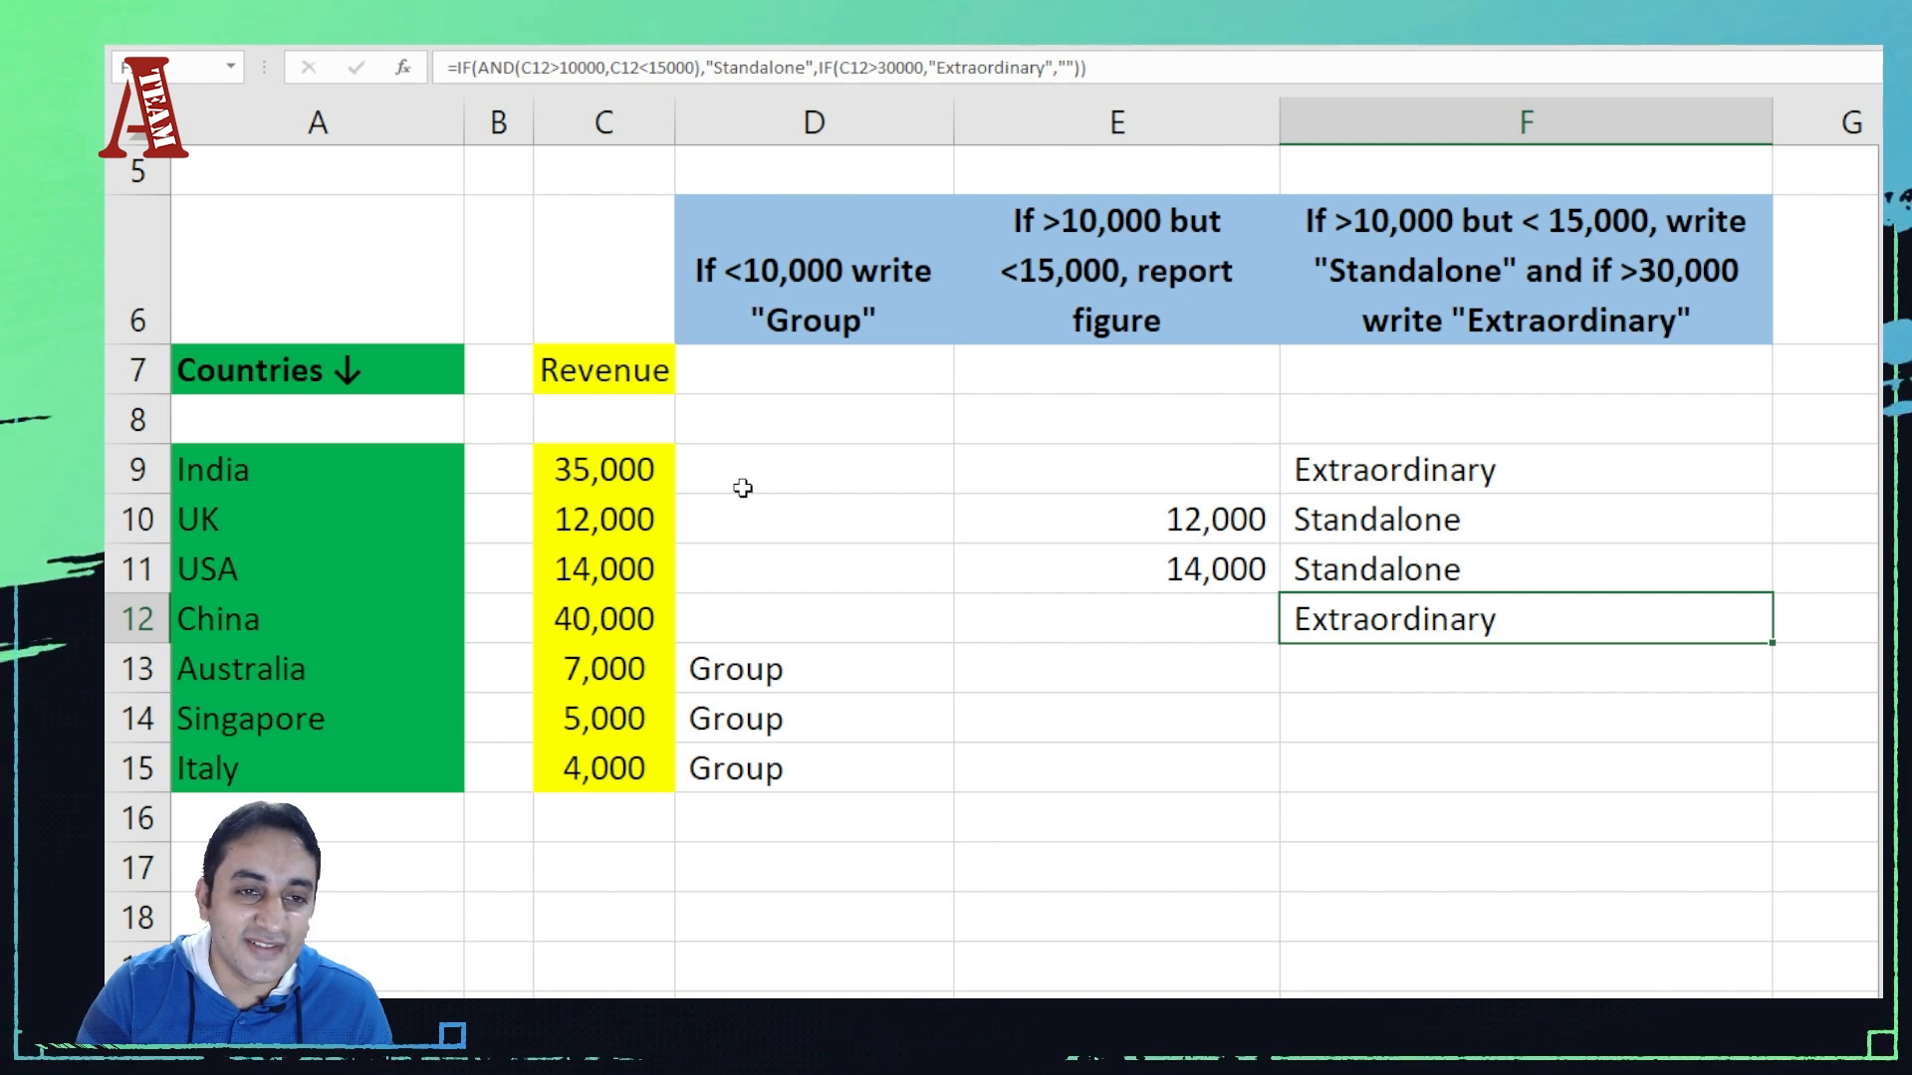